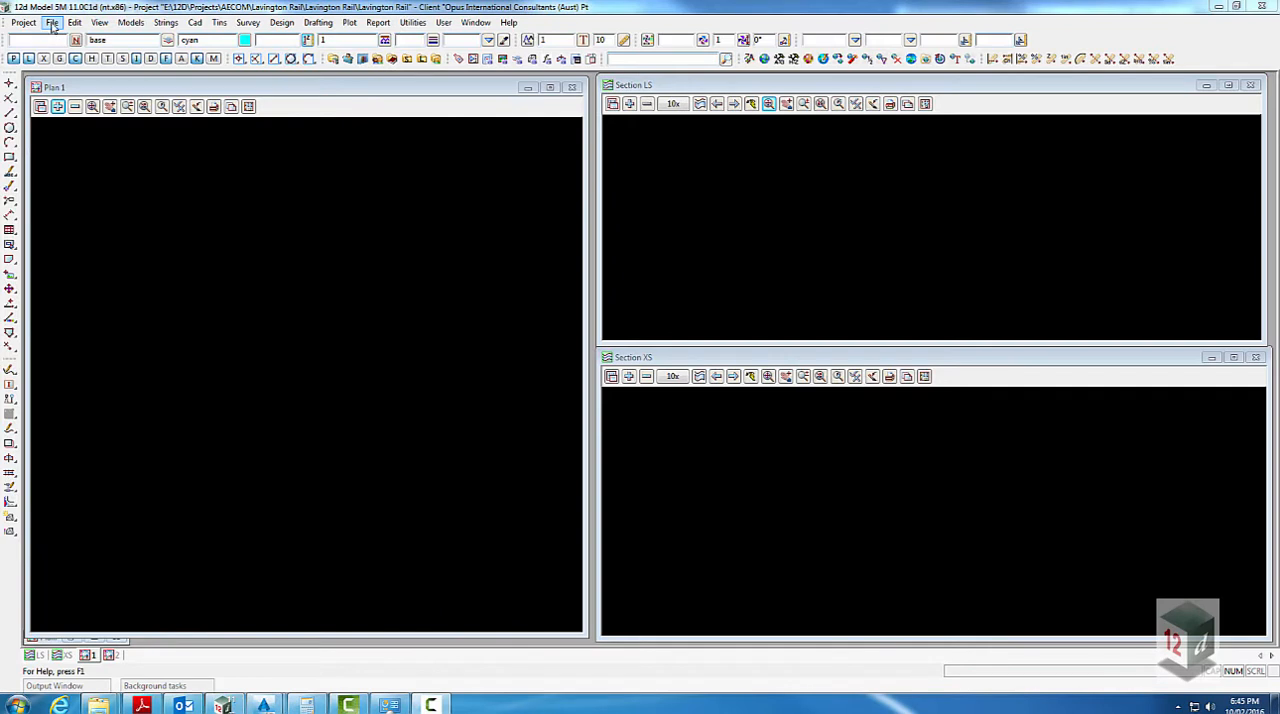
- Start an x,y,z data import and choose OG-LIDAR.txt from the outer Lavington Rail folder, listing files of all types
click(52, 22)
mouse_move(98, 60)
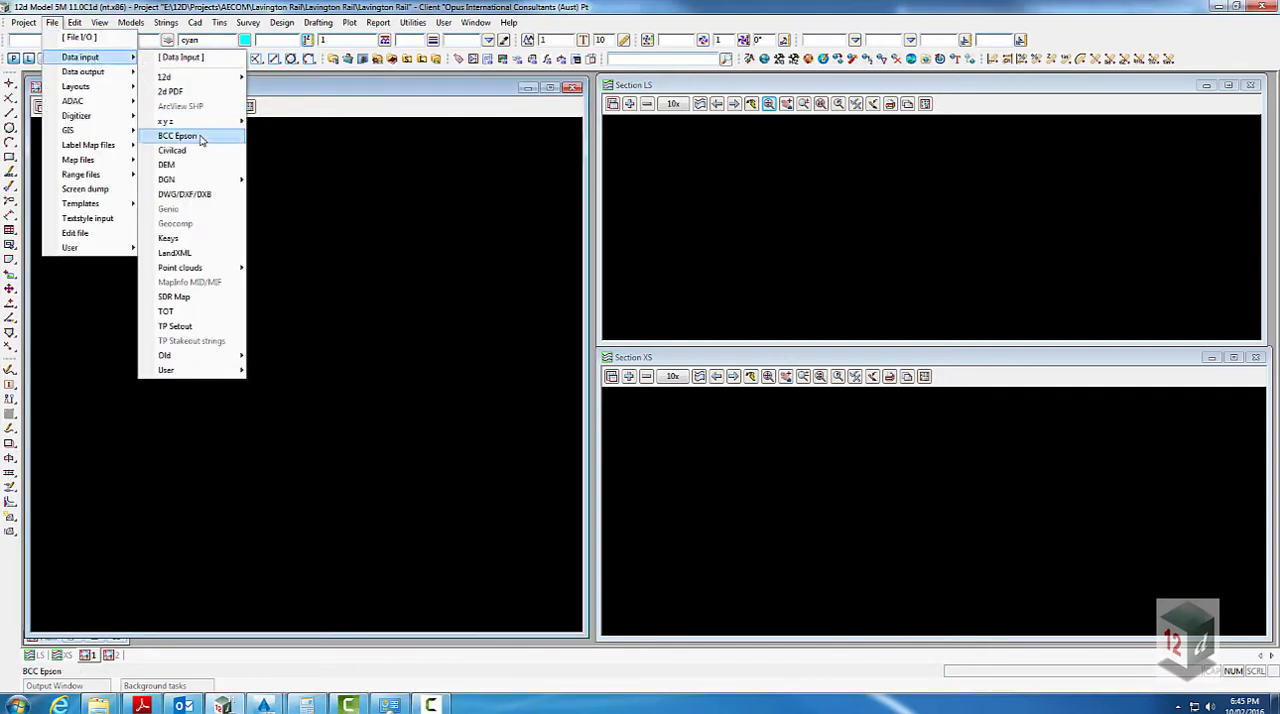
mouse_move(212, 121)
click(302, 158)
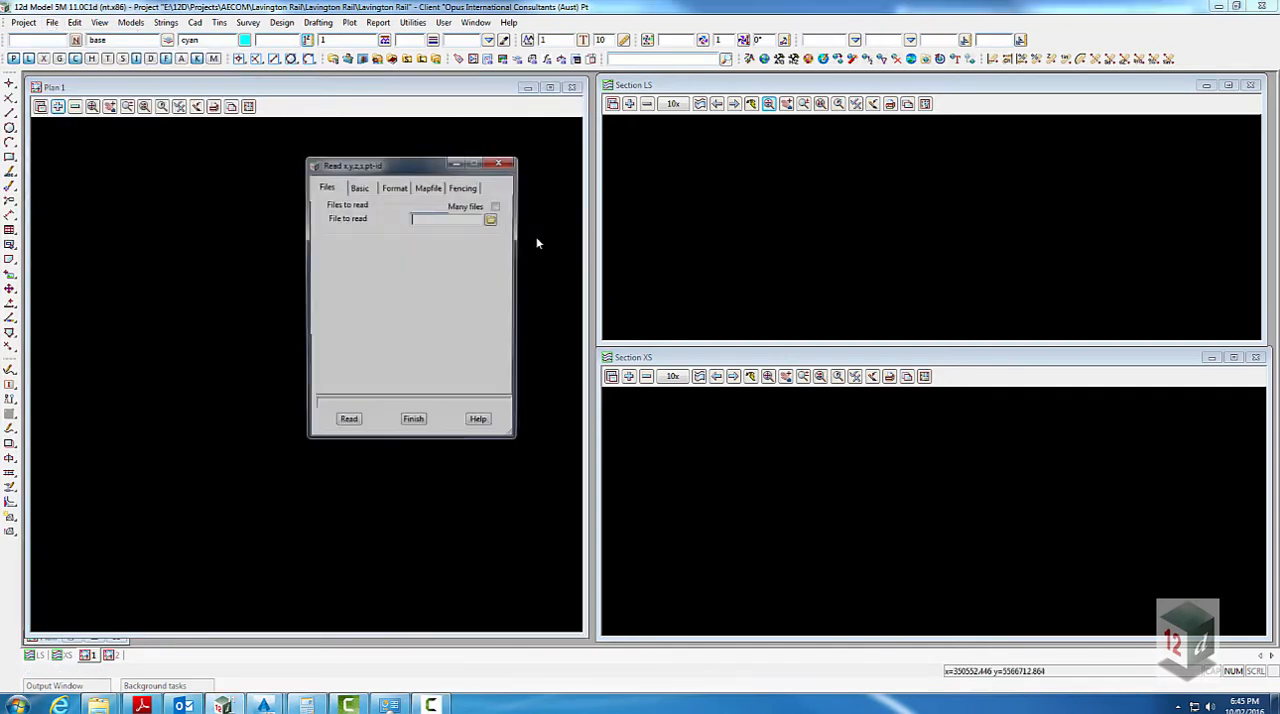
click(492, 220)
click(514, 399)
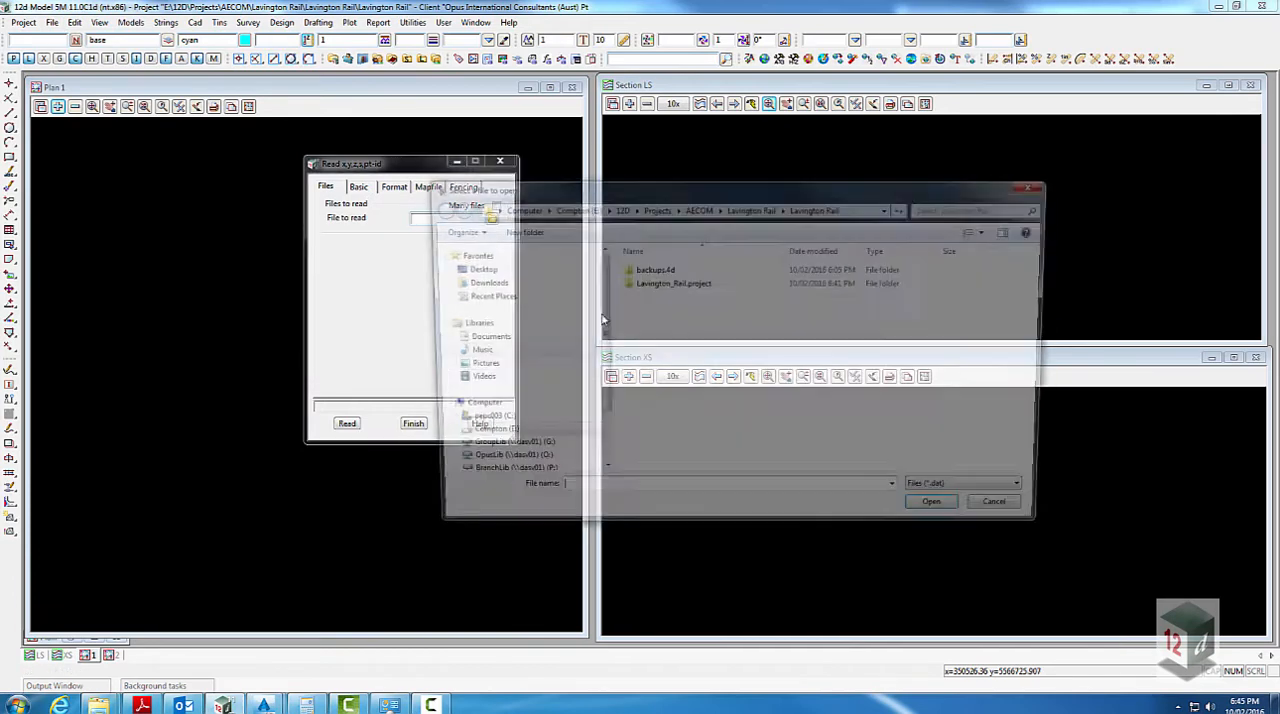
click(856, 208)
drag(710, 208, 627, 208)
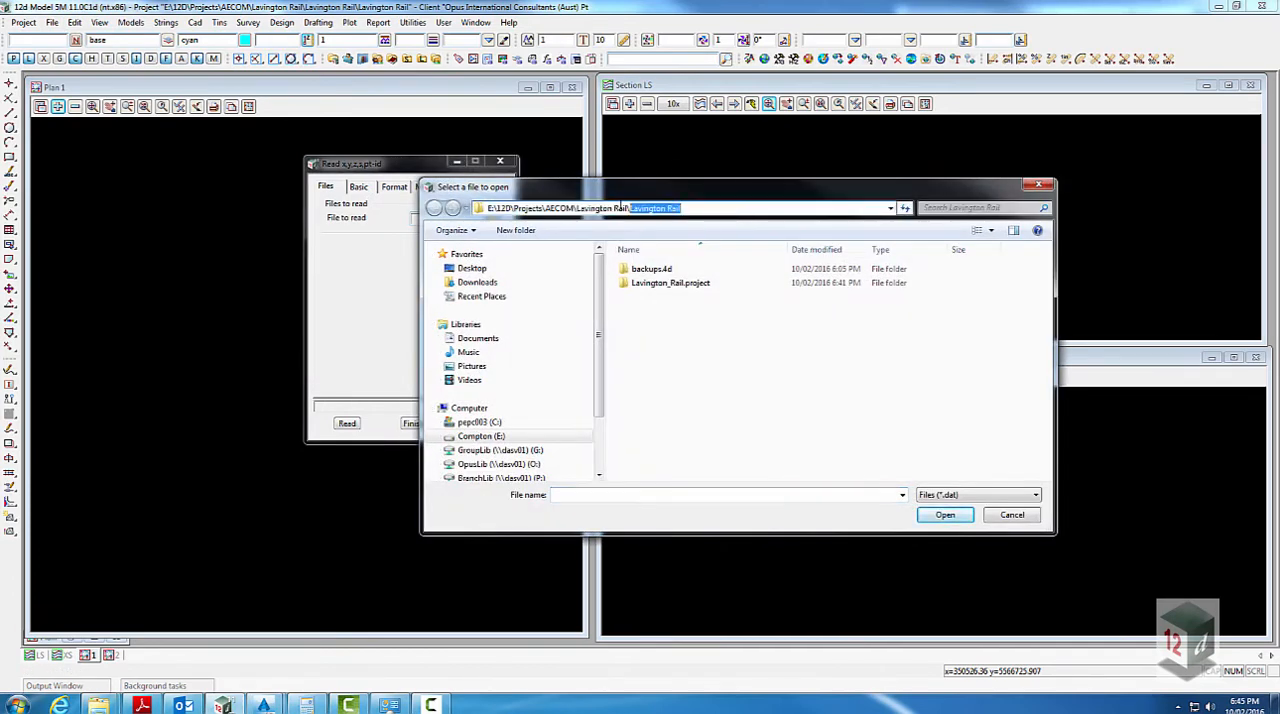
key(BackSpace)
key(Return)
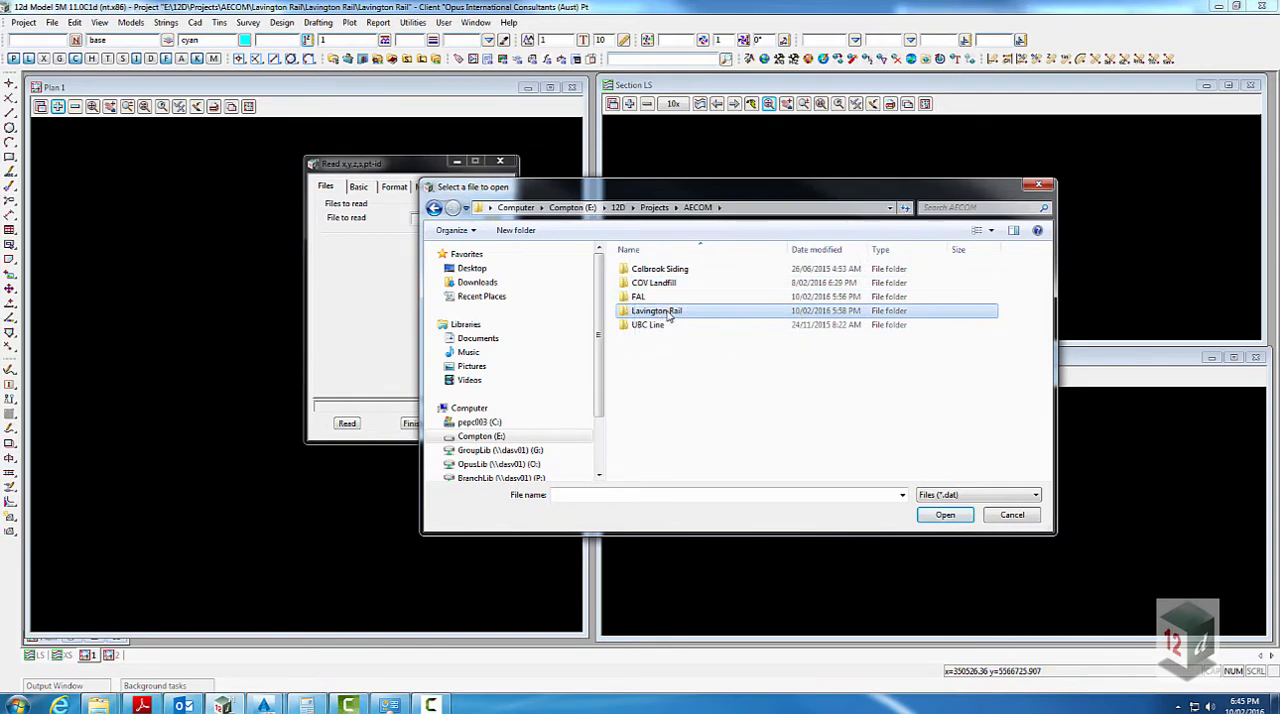
double_click(662, 312)
click(1006, 496)
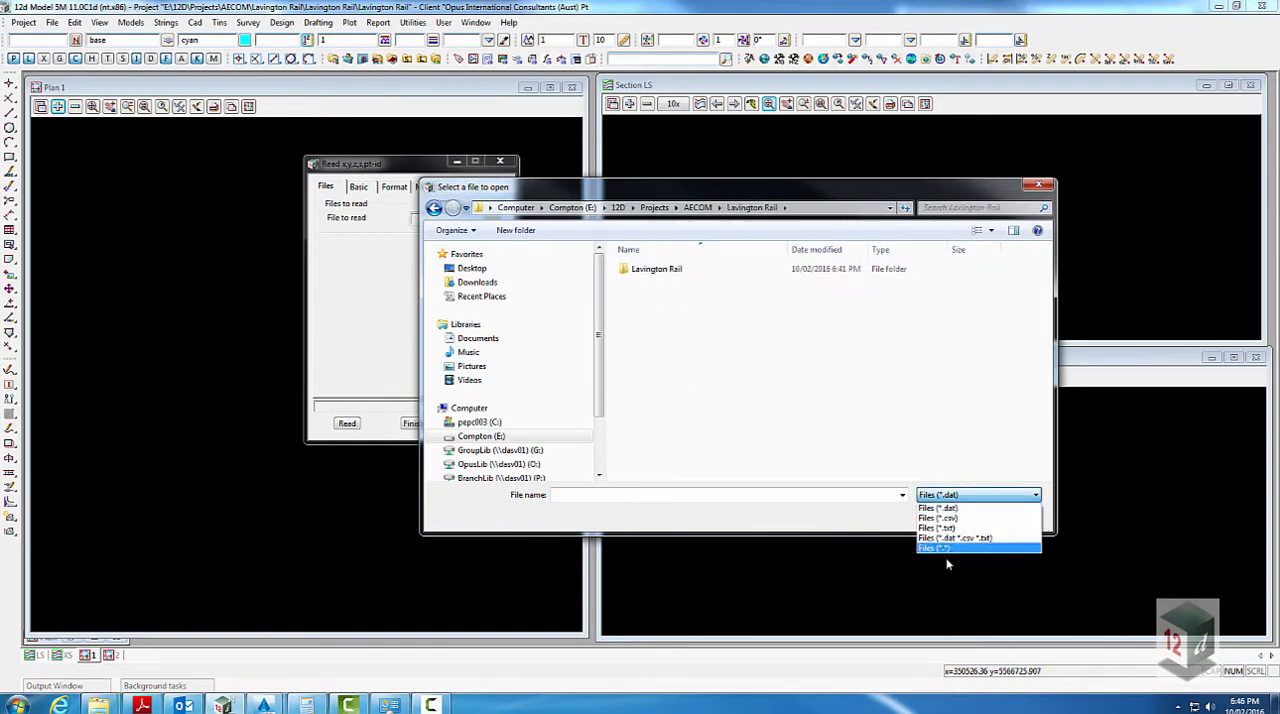
click(943, 549)
double_click(653, 298)
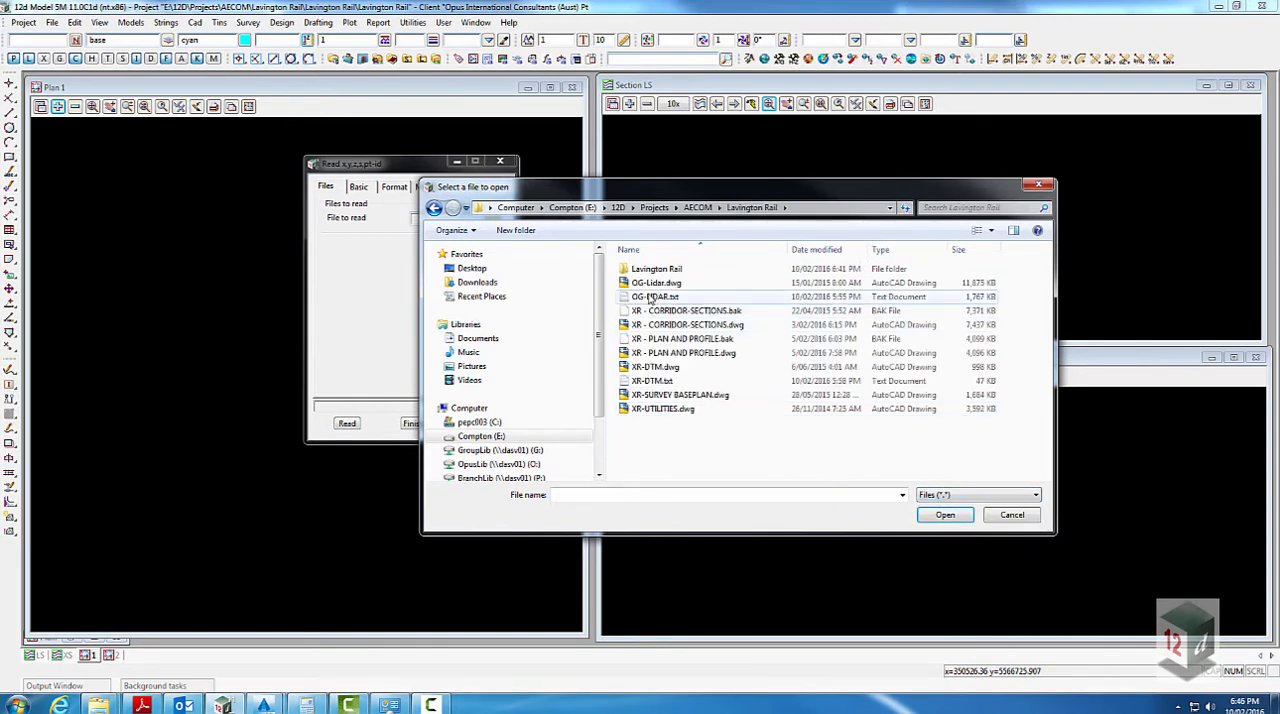
- Set the import's default text style to Text 2.5mm, turn off Join all, and enter SURV OG Lidar as the default model
click(359, 187)
click(502, 237)
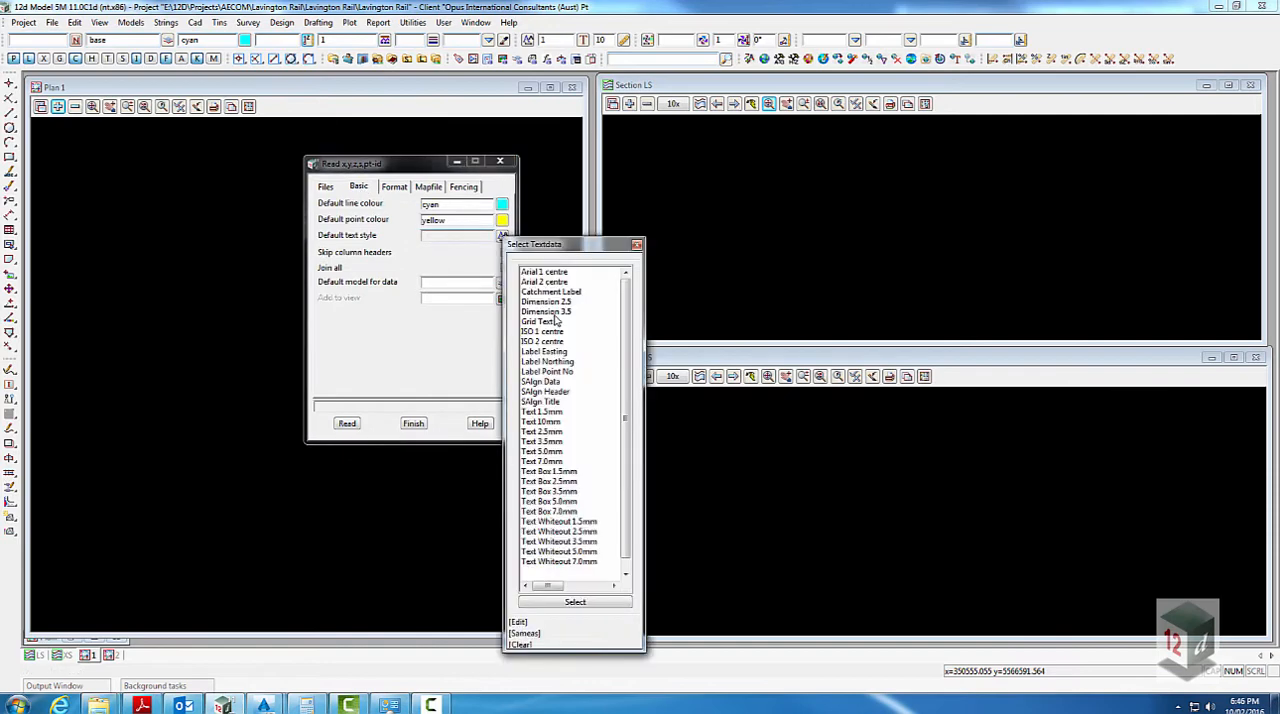
double_click(553, 431)
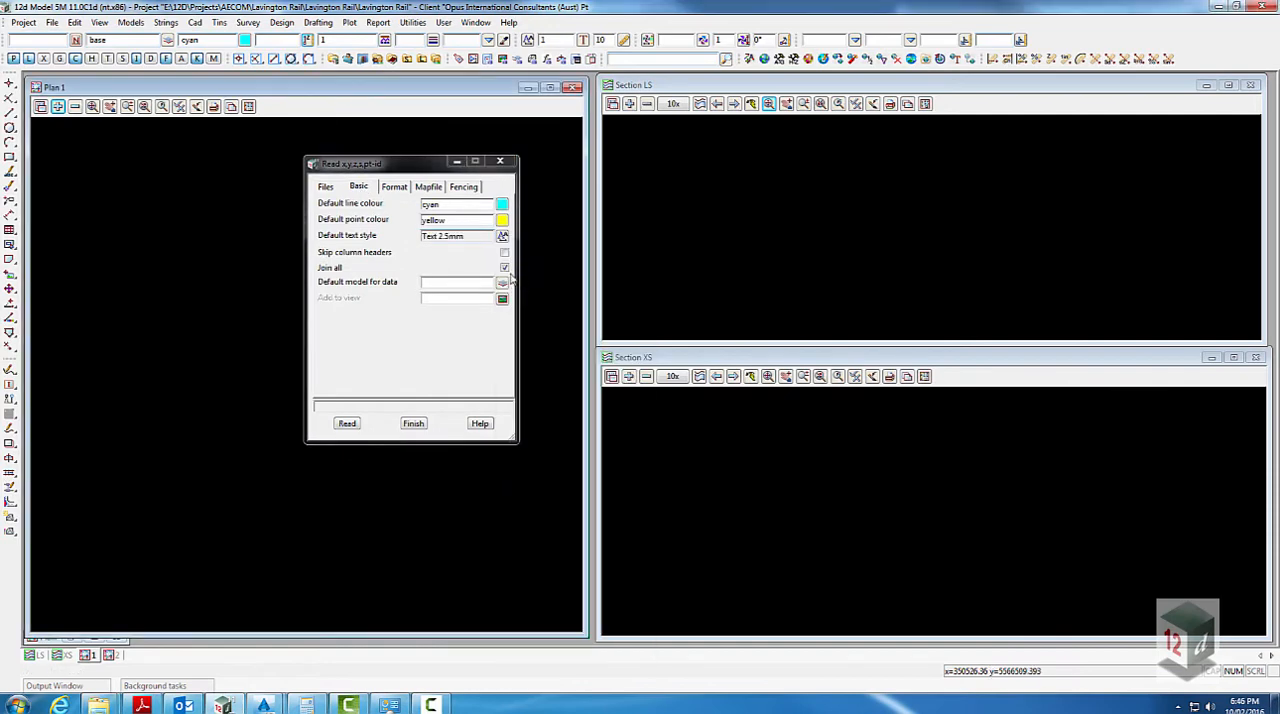
click(502, 284)
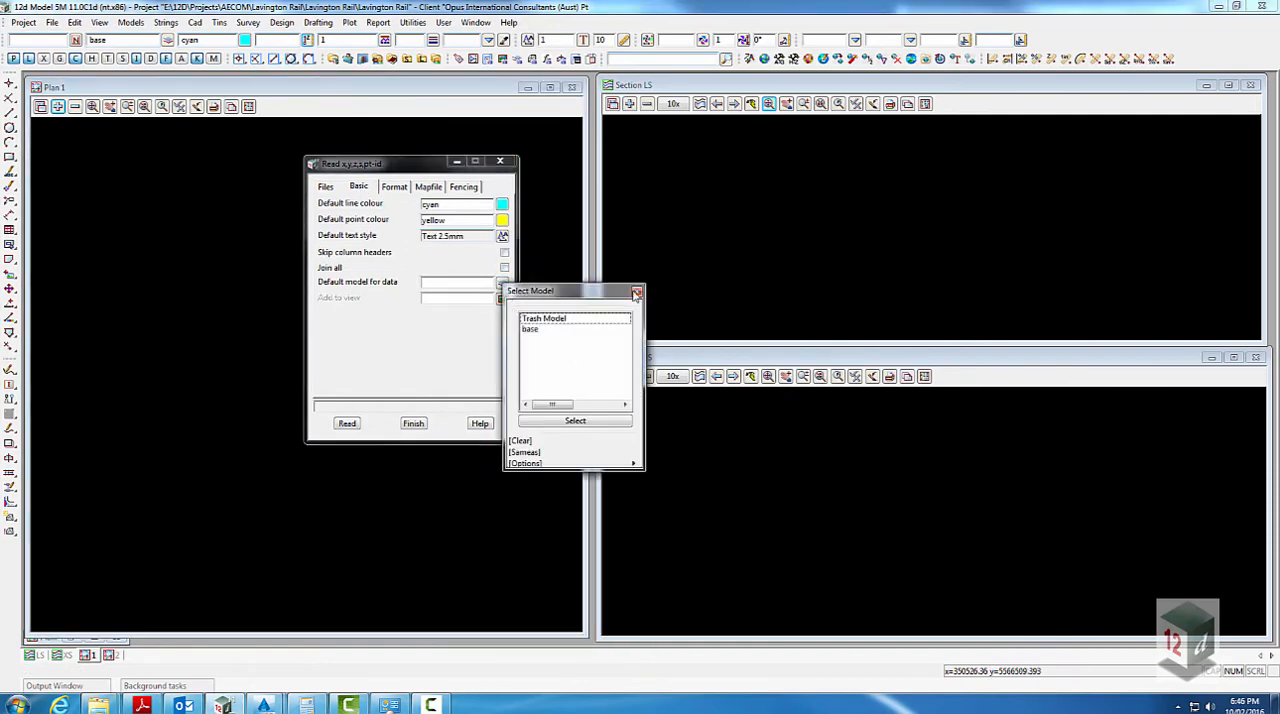
click(474, 283)
text(SURV OG Lidar)
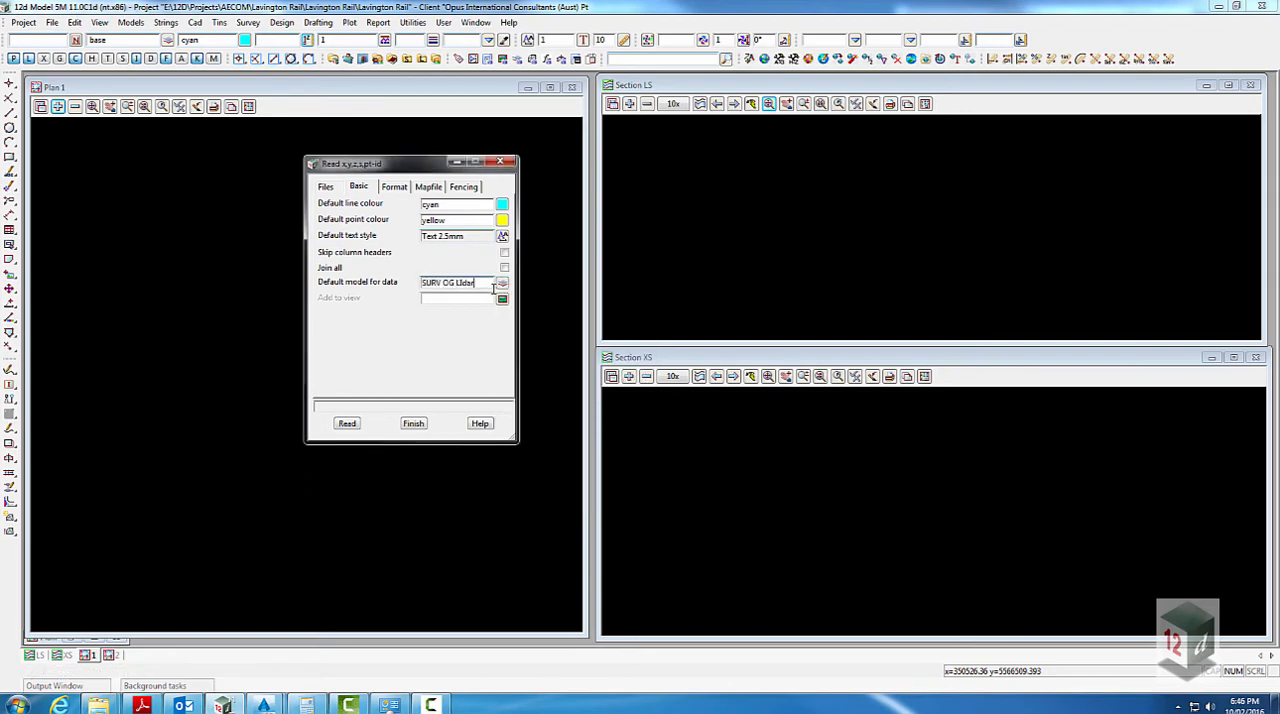
- Map X, Y and Z to columns 1, 2 and 3 with a comma delimiter, and read the lidar file
click(394, 187)
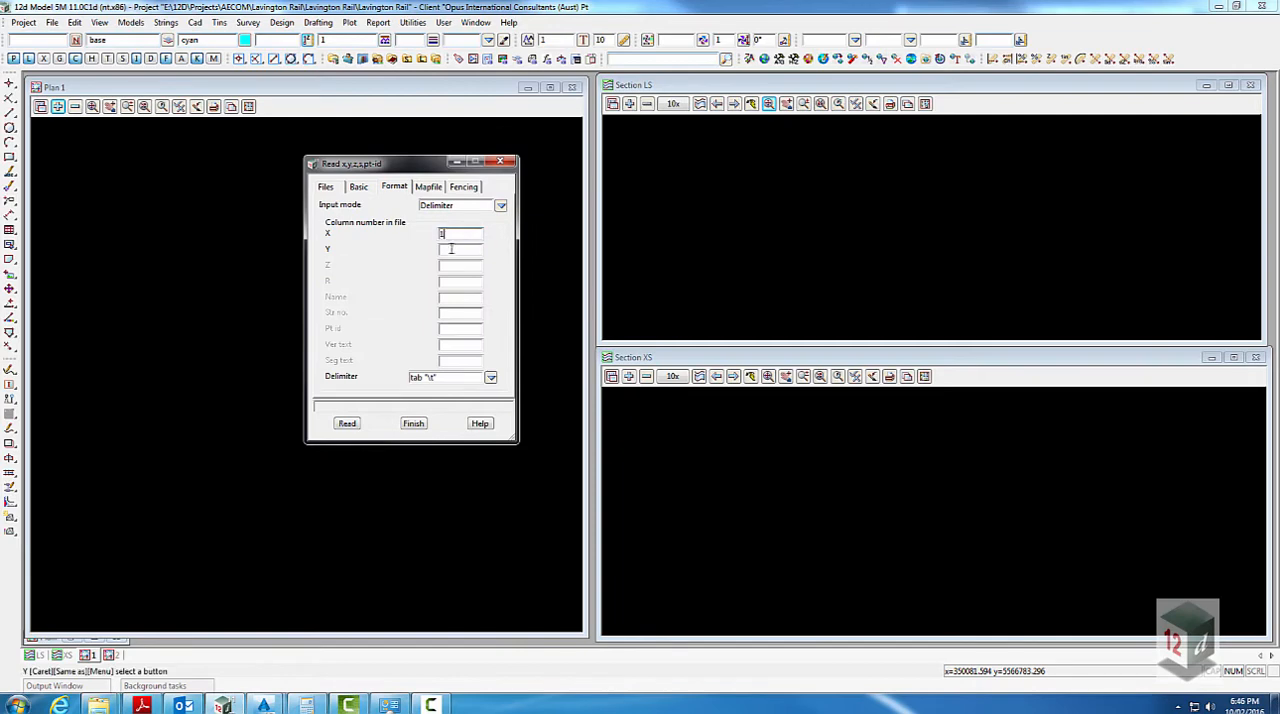
click(451, 249)
text(2)
key(Tab)
text(3)
click(490, 377)
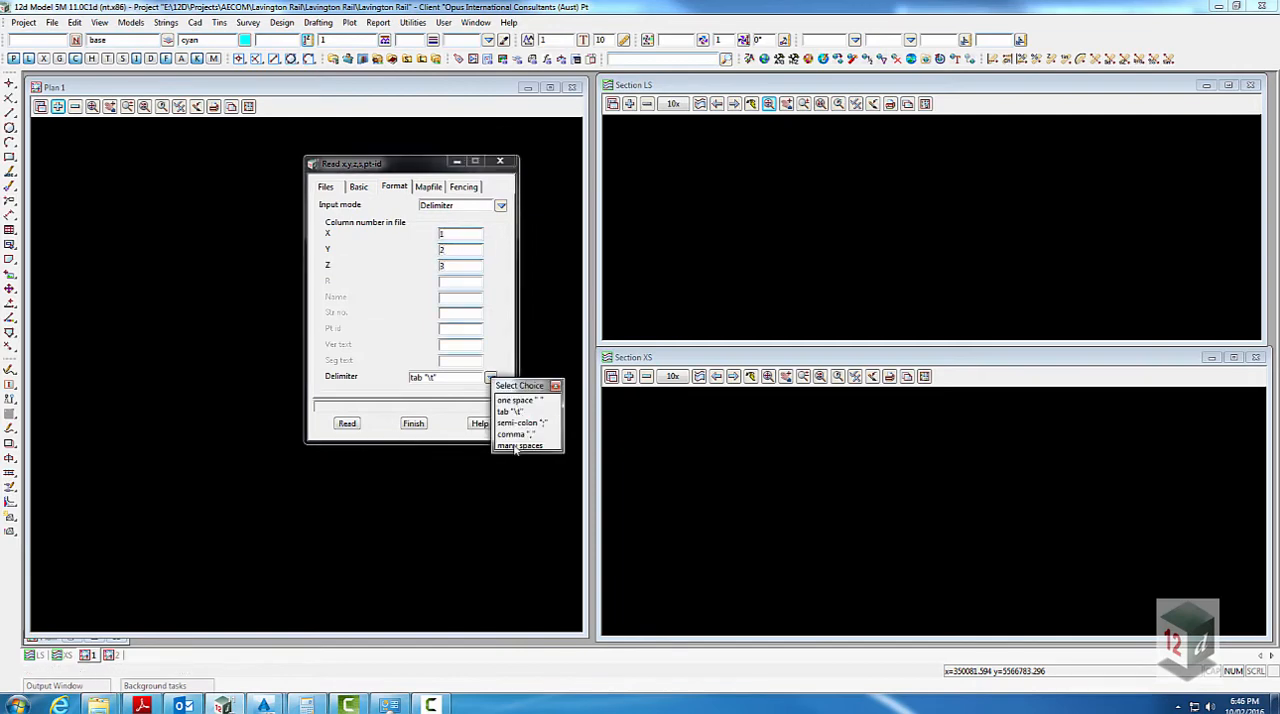
click(514, 435)
click(347, 423)
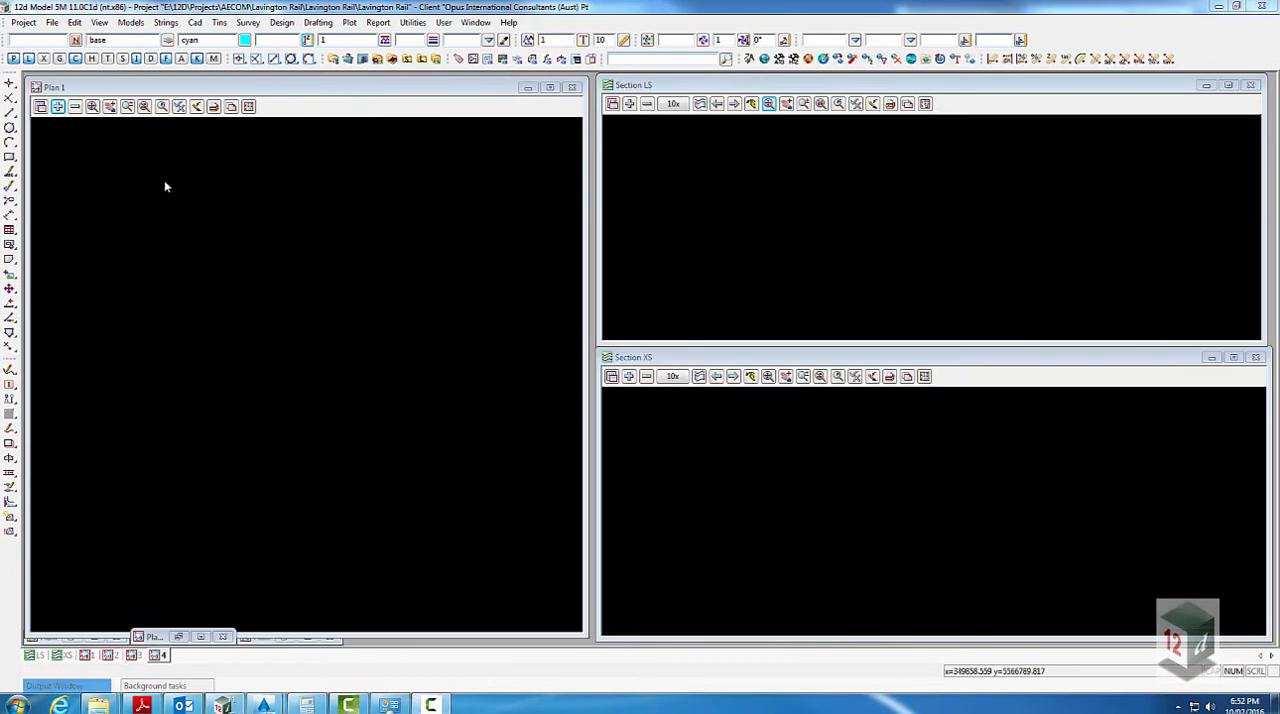
- Start a DWG/DXF/DXB data import using the 2013 32bit import method
click(51, 22)
mouse_move(107, 60)
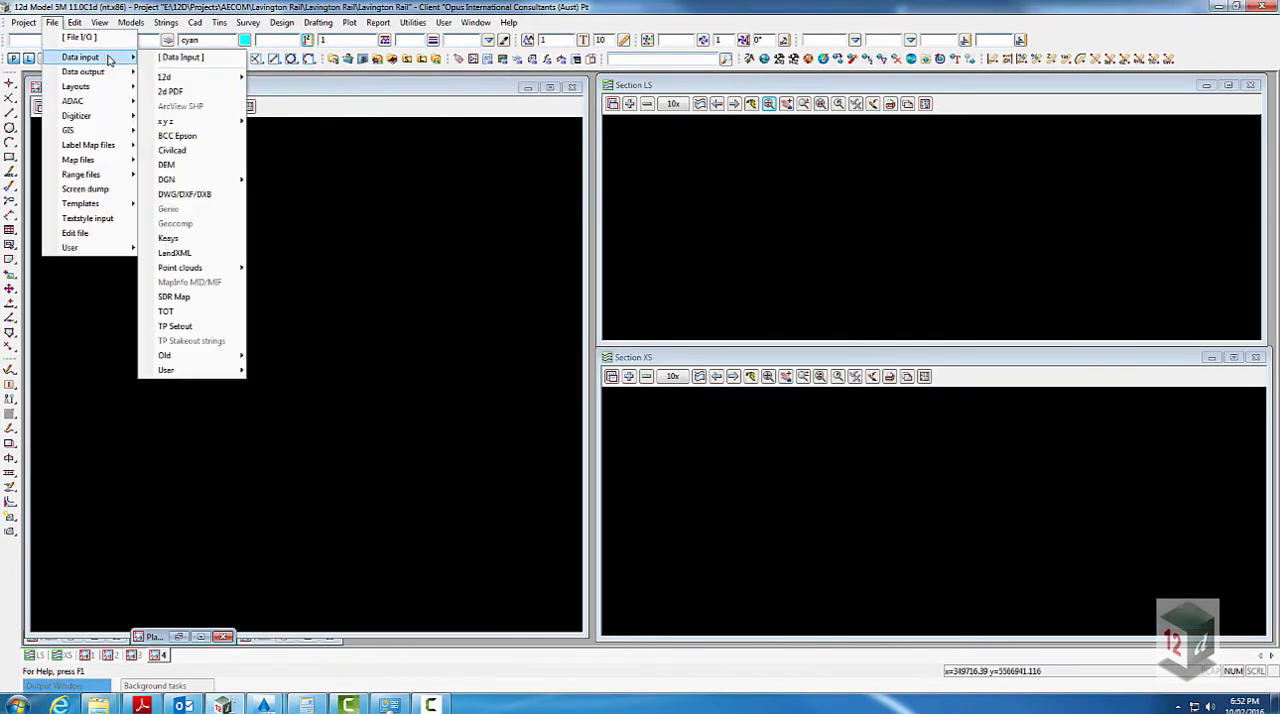
mouse_move(215, 123)
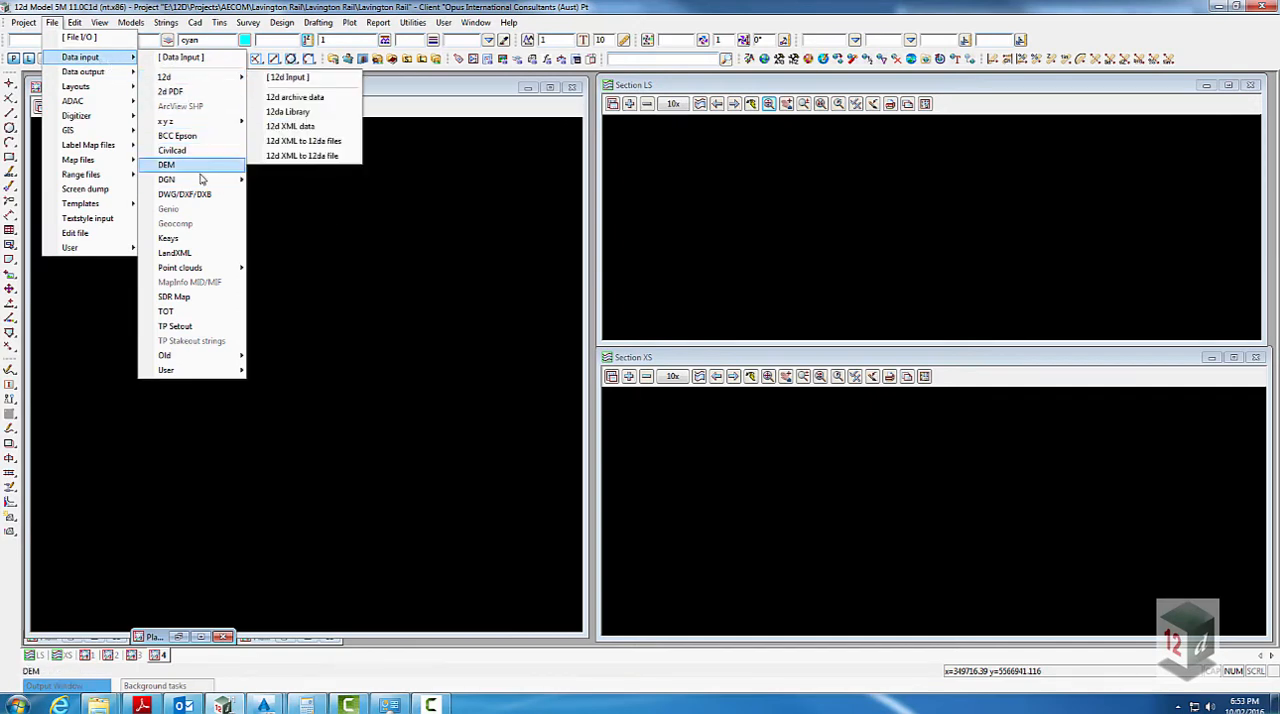
click(212, 196)
click(372, 222)
click(402, 259)
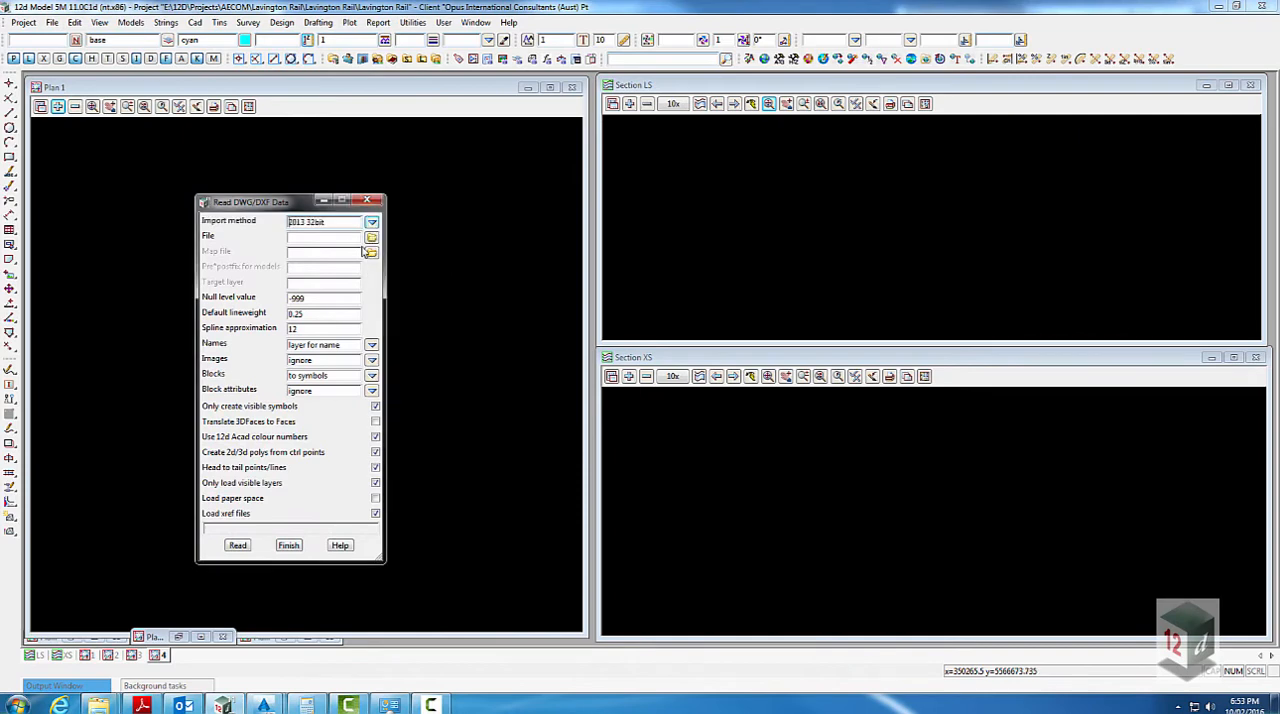
- Read XR-DTM.dwg from the outer Lavington Rail folder with SURV DTM as the prefix for models
click(372, 238)
click(395, 419)
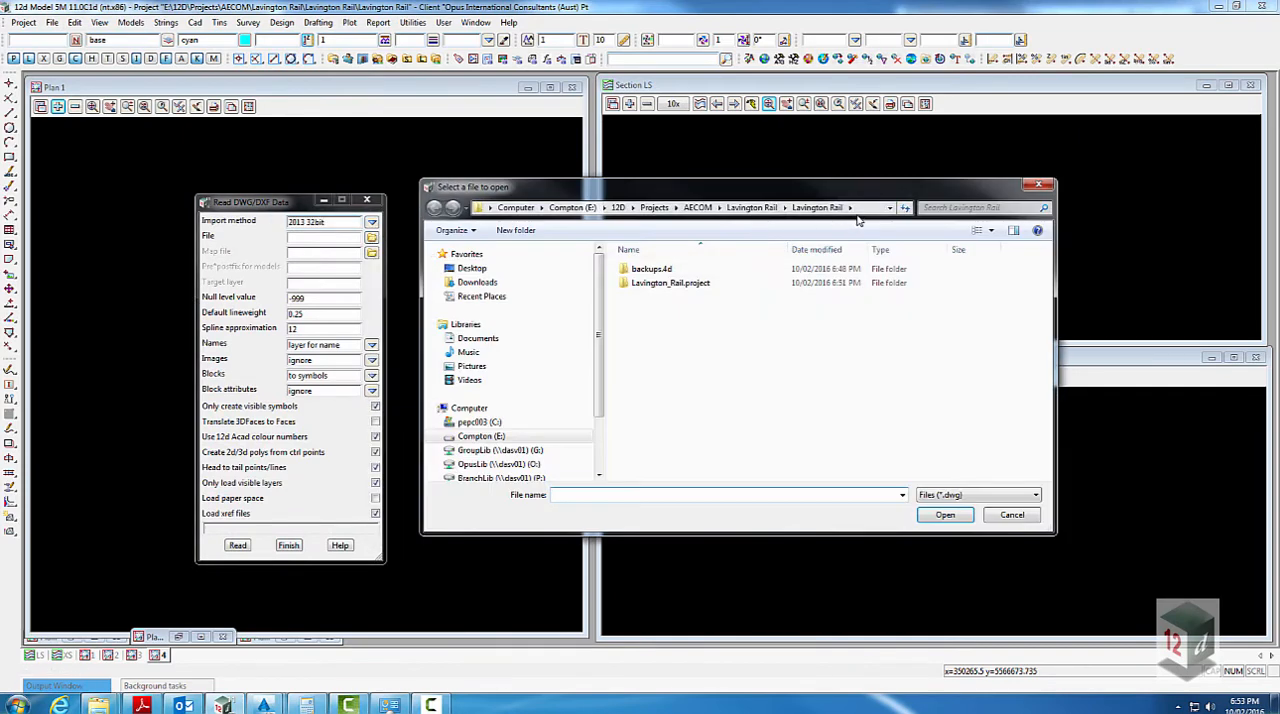
click(687, 208)
drag(687, 208, 631, 208)
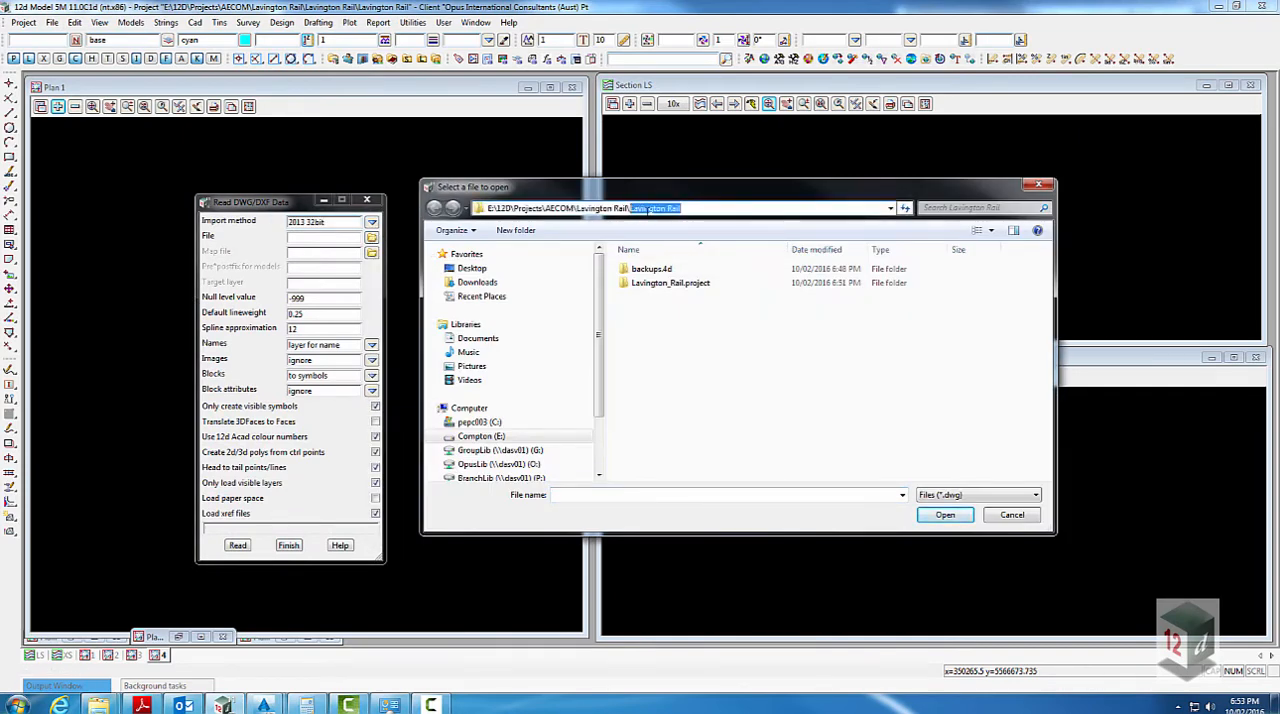
key(BackSpace)
key(Return)
click(655, 326)
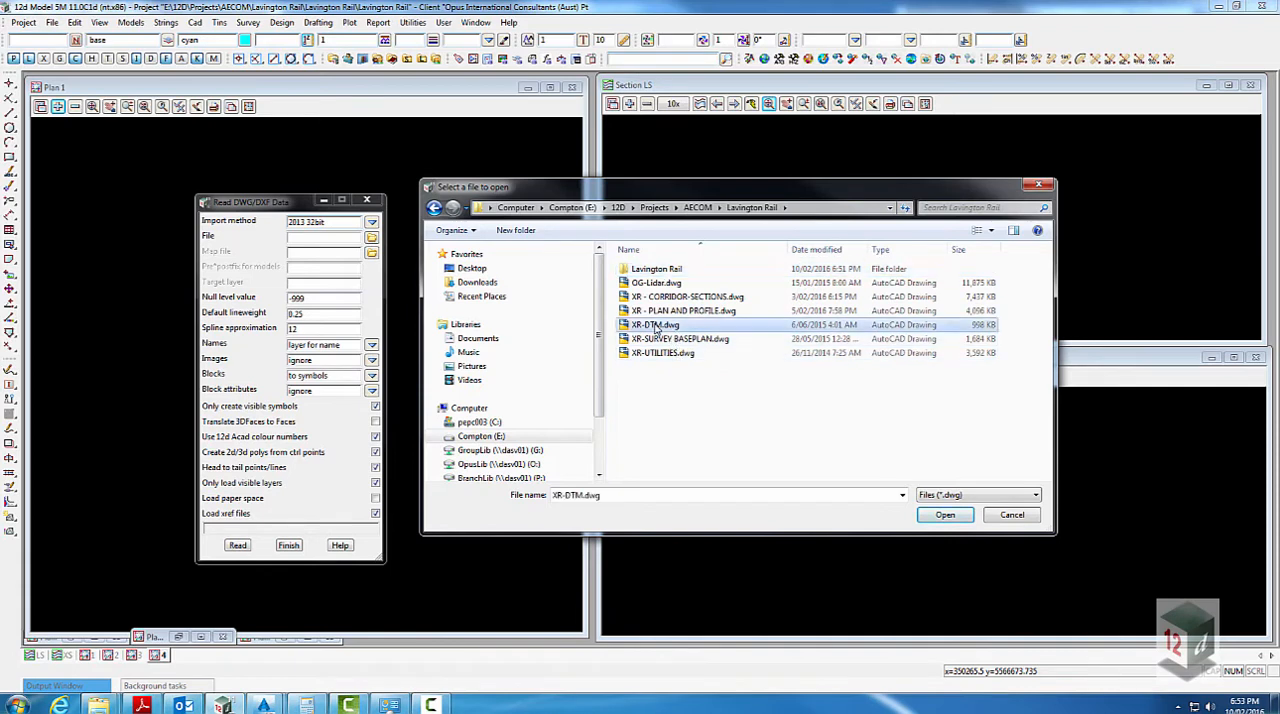
double_click(655, 326)
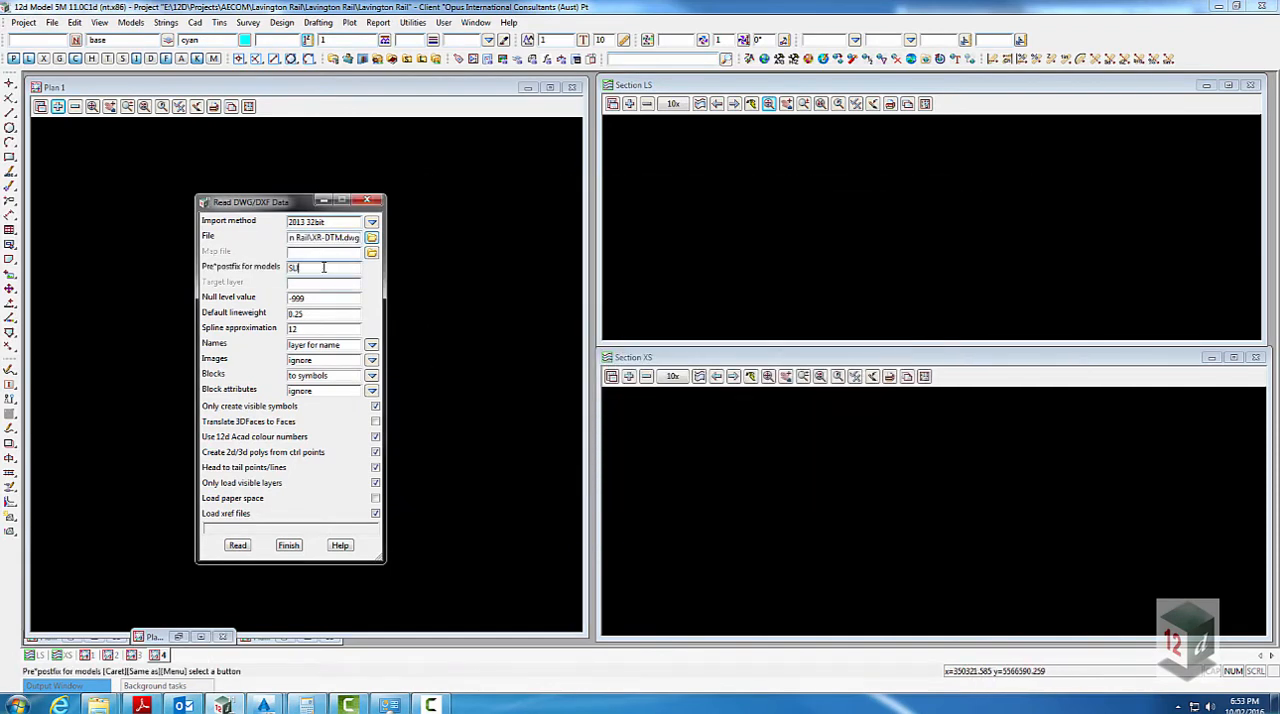
click(237, 545)
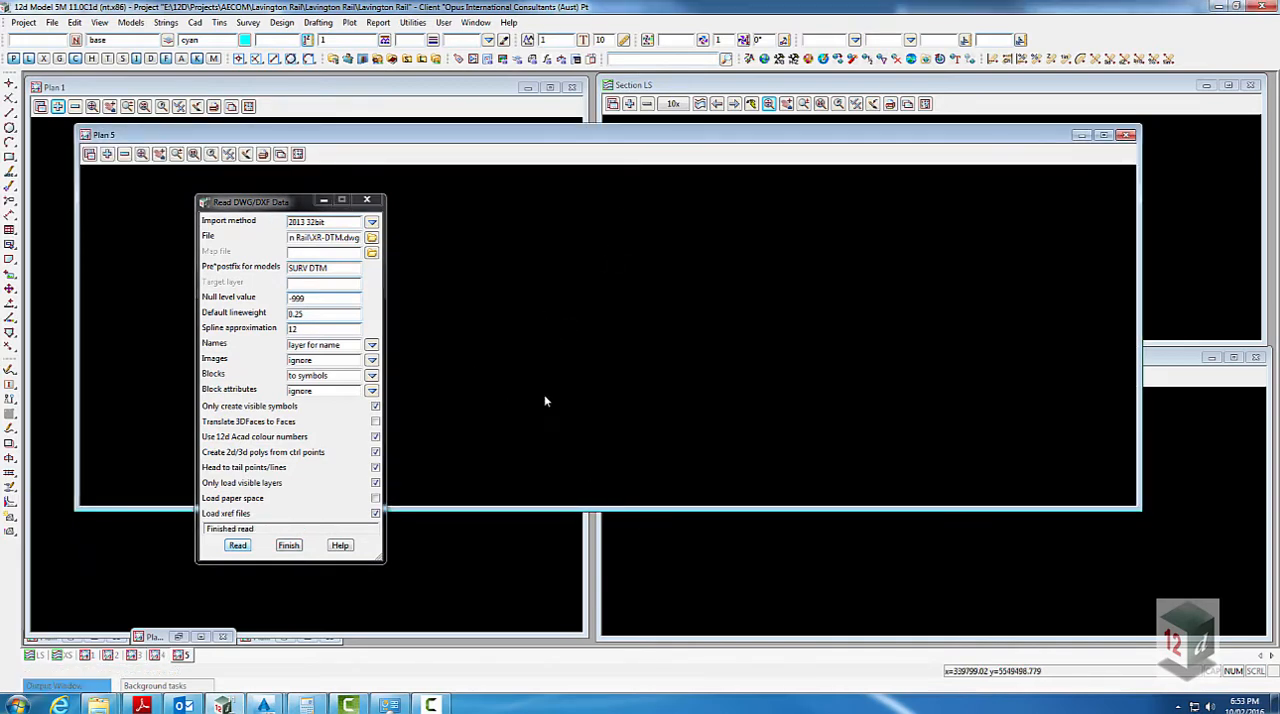
- Examine the imported survey data in Plan 5 and list the models on that view
scroll(521, 363, up, 4)
scroll(515, 336, up, 3)
scroll(566, 355, up, 4)
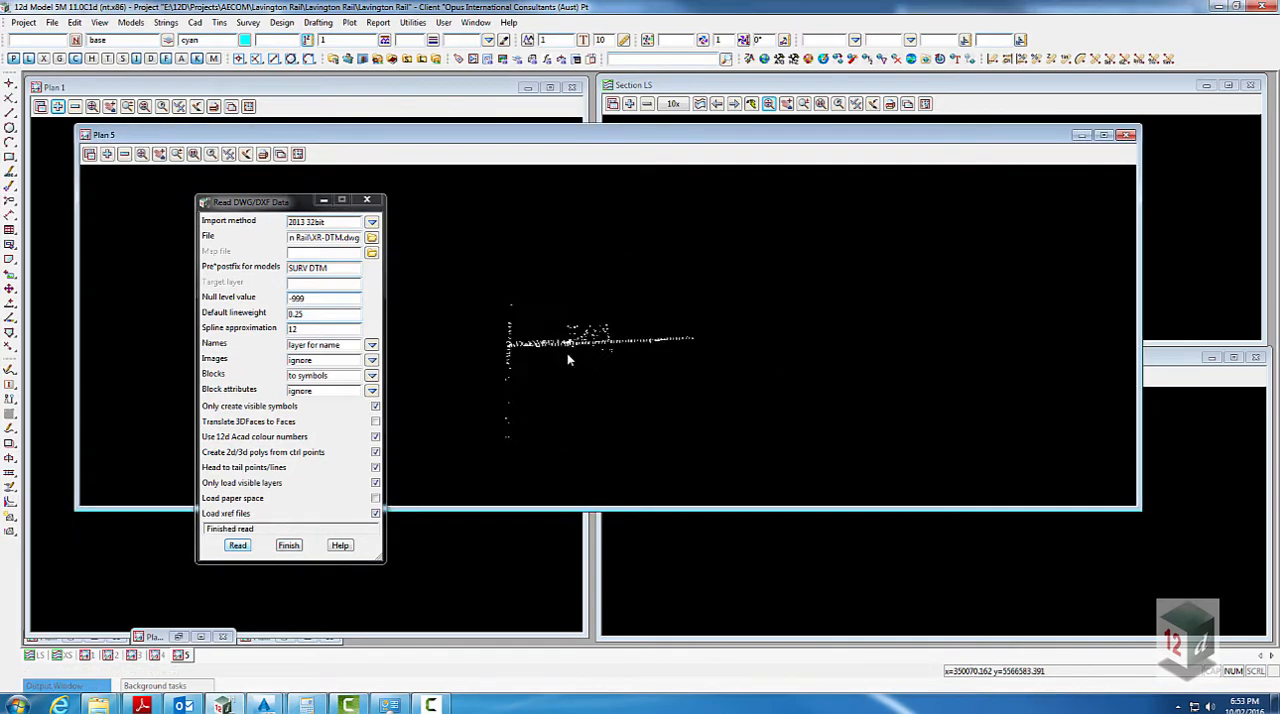
scroll(618, 237, up, 5)
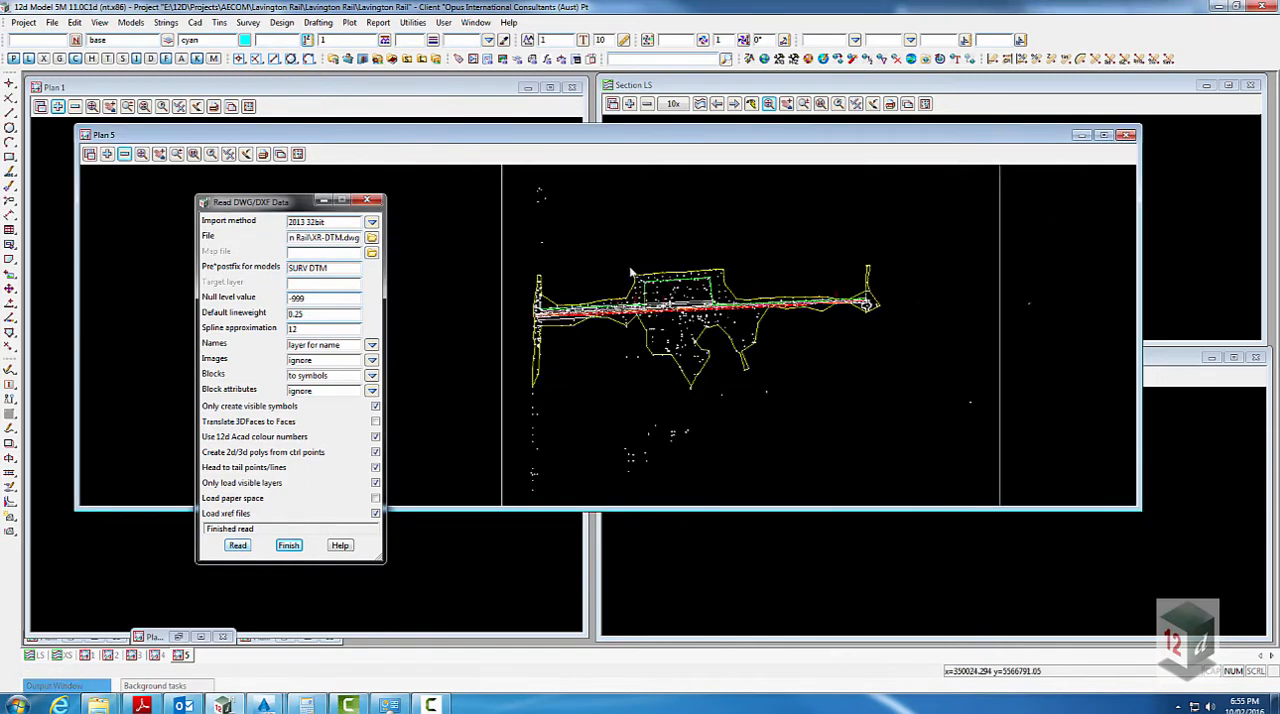
click(124, 155)
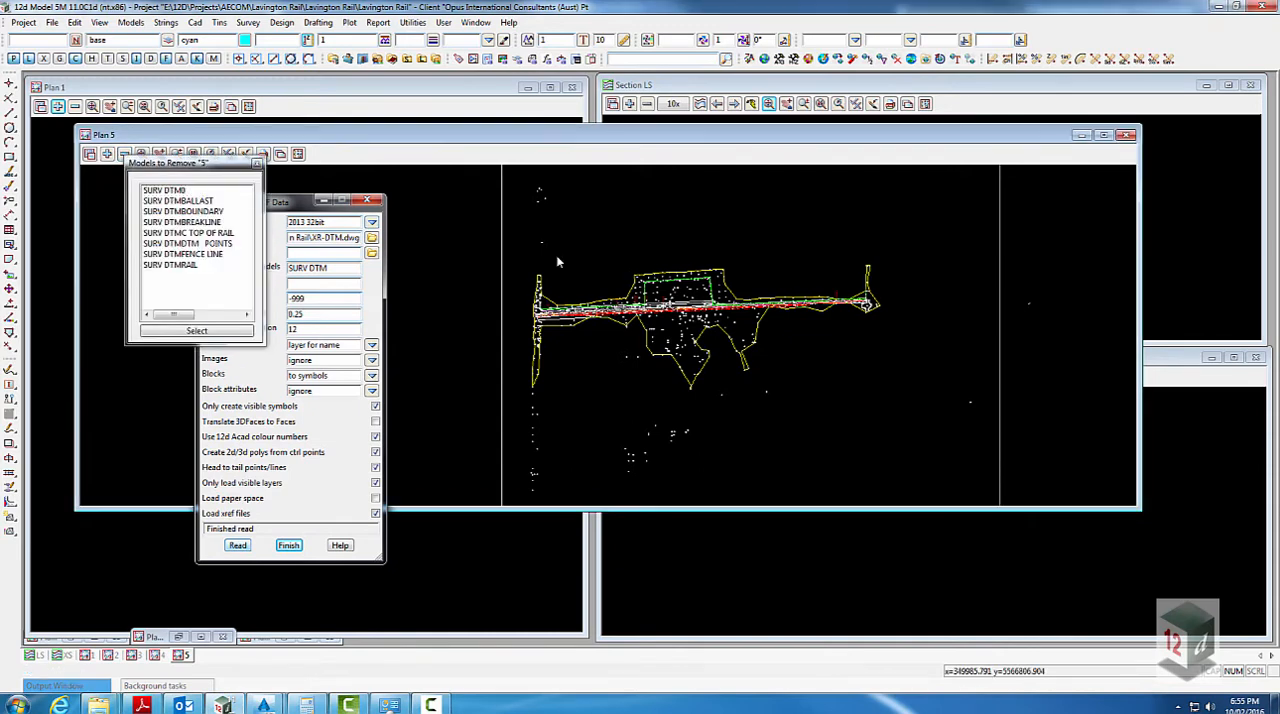
- Inquire on the survey boundary string in Plan 5 to read its model and properties, and finish the inquiry
scroll(579, 292, up, 2)
key(F2)
click(620, 316)
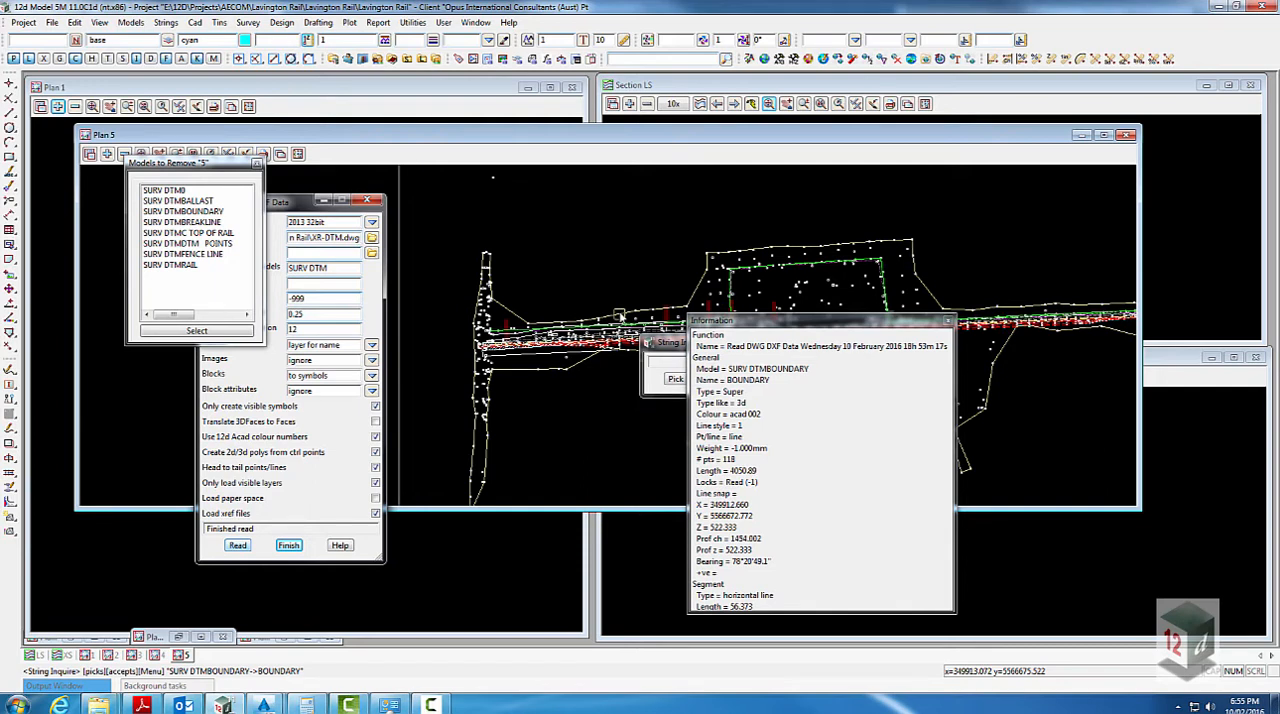
click(593, 275)
scroll(574, 273, down, 1)
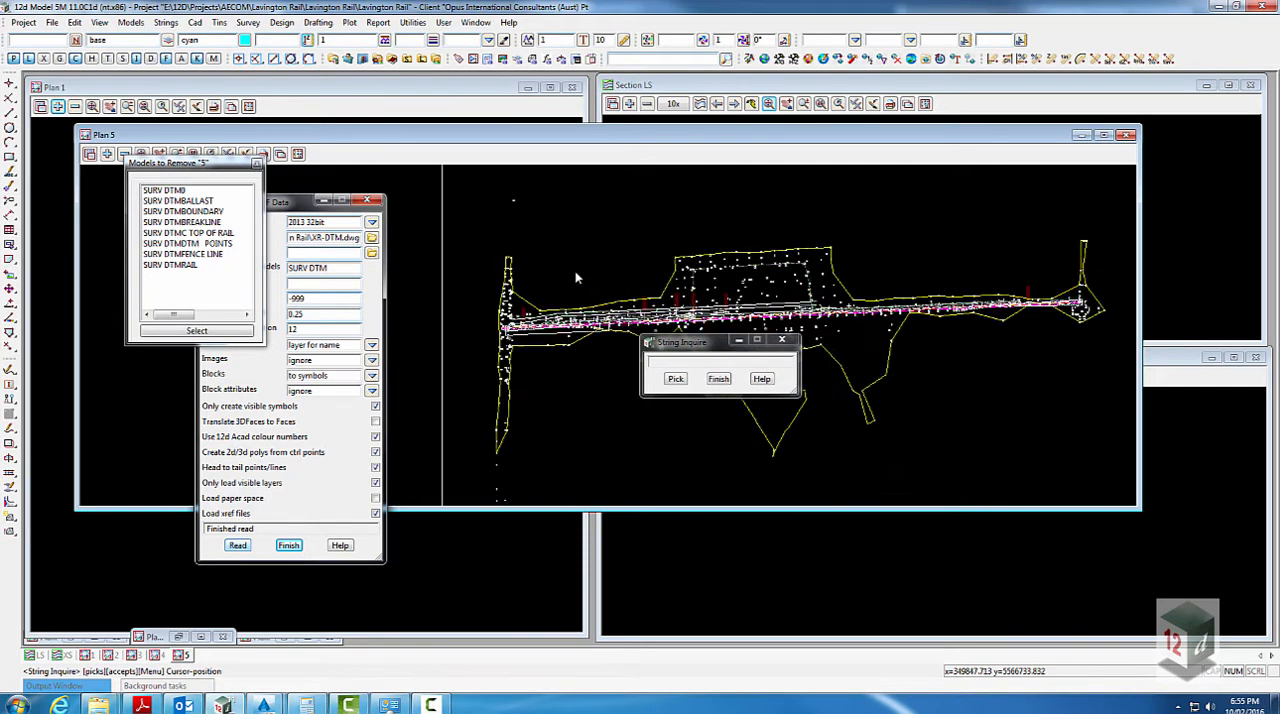
scroll(573, 271, down, 1)
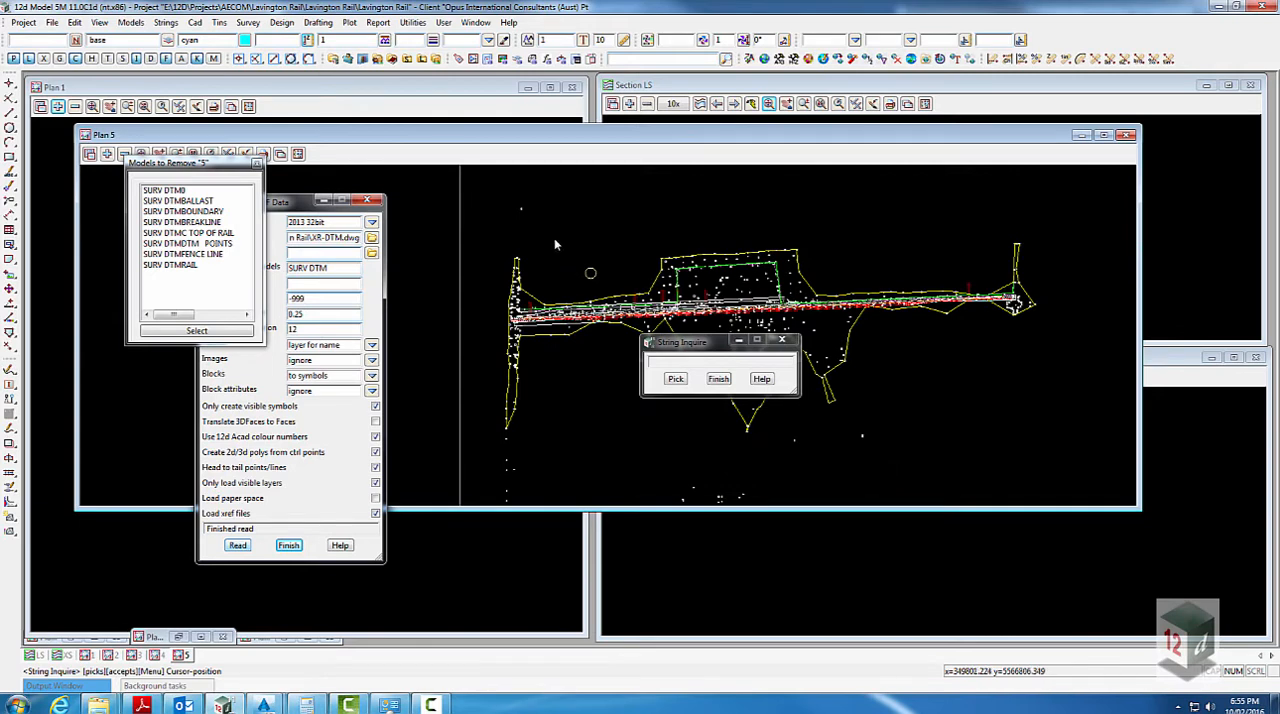
scroll(554, 238, down, 1)
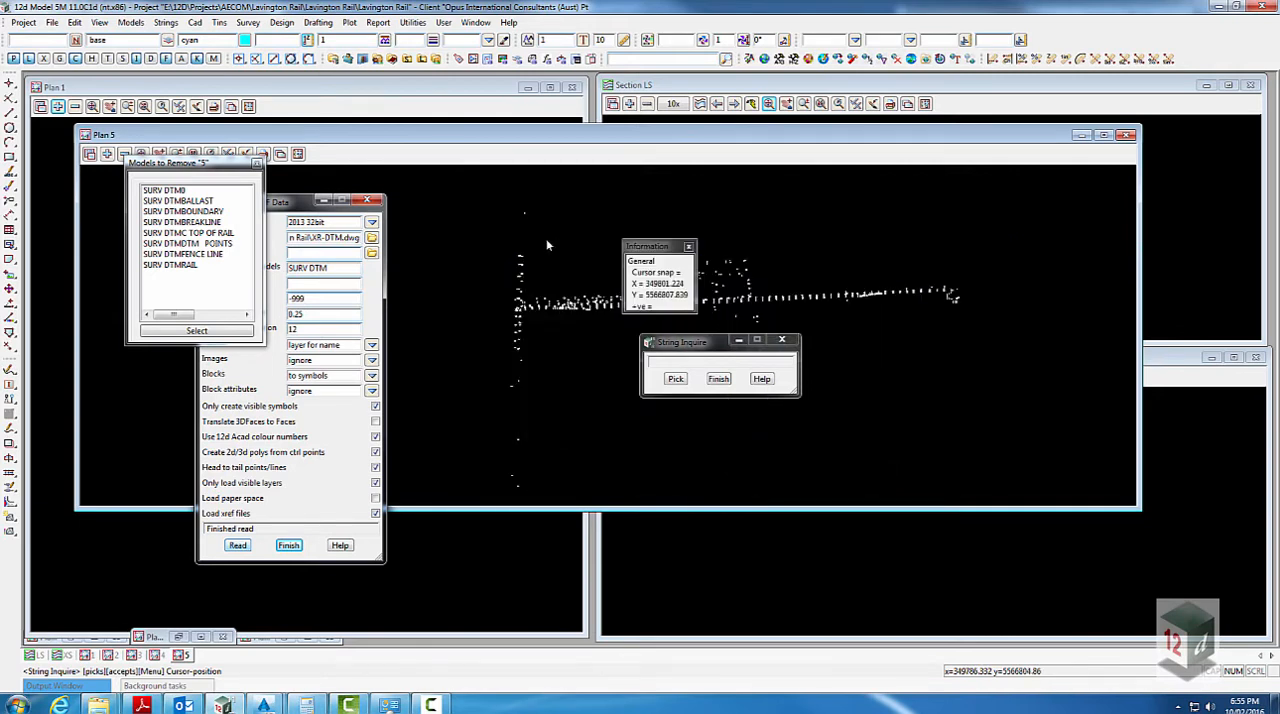
click(413, 23)
click(719, 378)
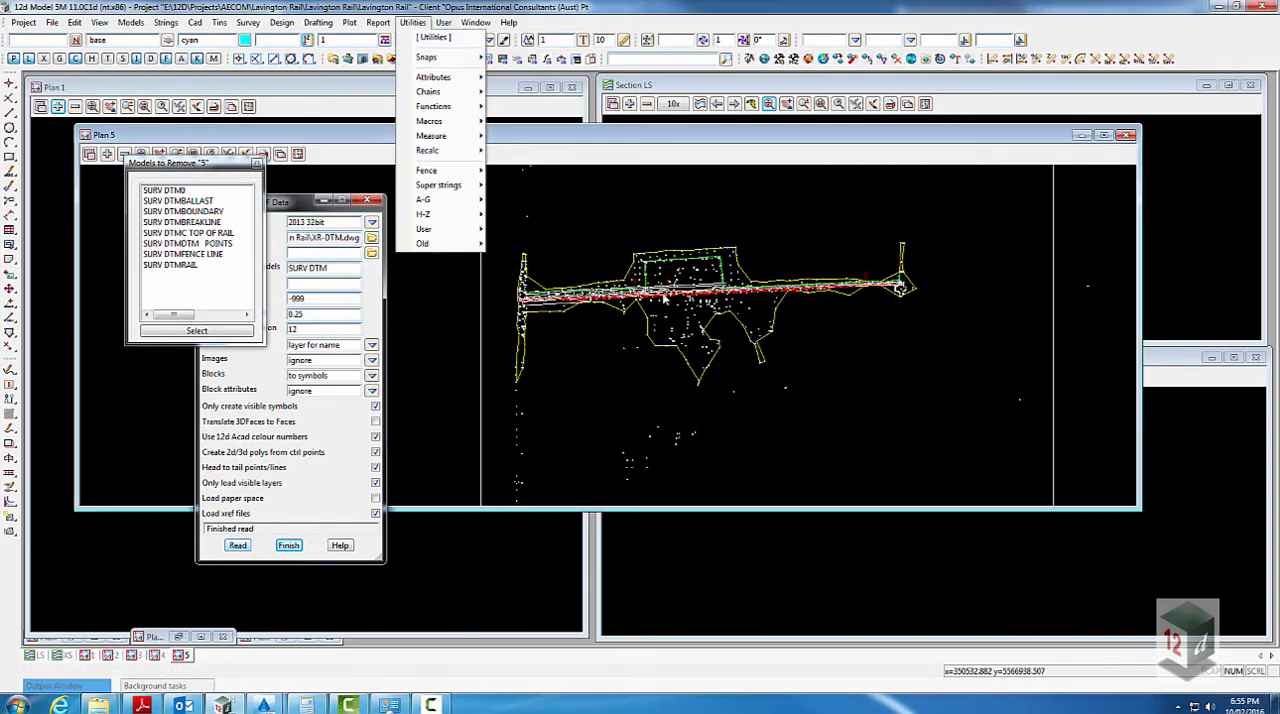
- Move all strings on view 5 to the single model SURV DTM with Change String/Element Info
click(413, 23)
click(413, 23)
mouse_move(450, 208)
click(520, 292)
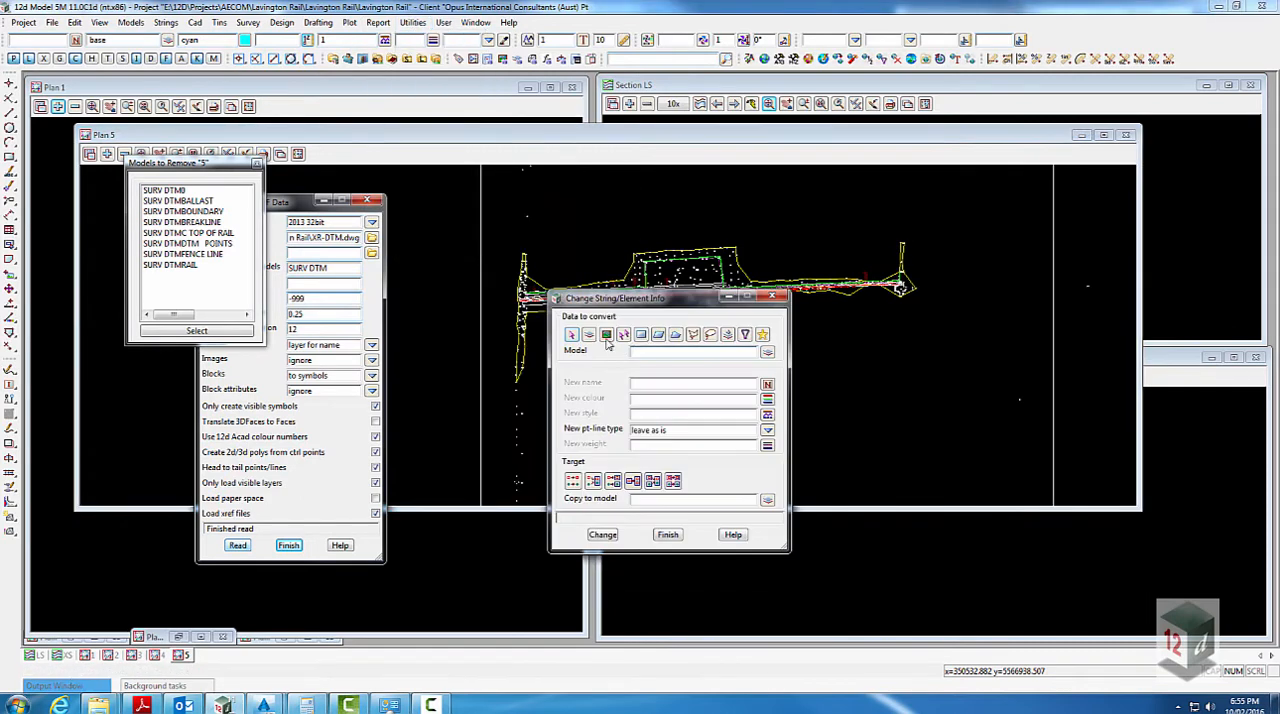
click(606, 336)
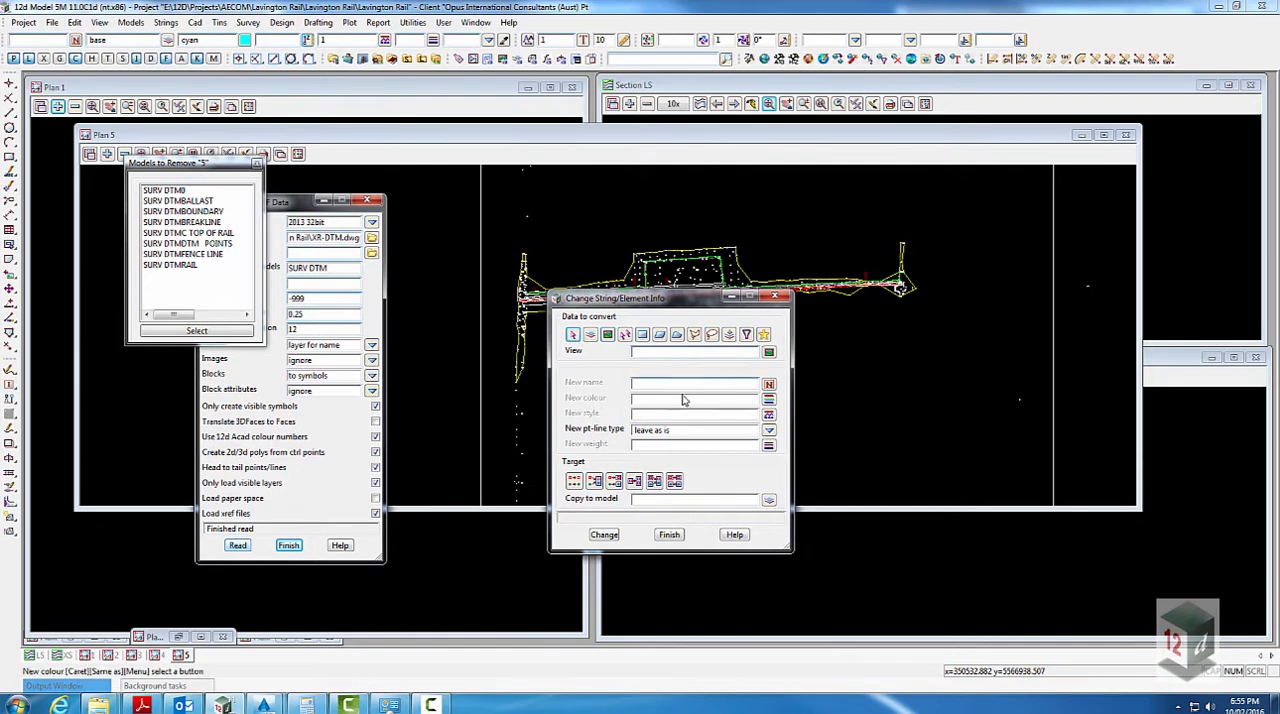
click(616, 482)
click(709, 498)
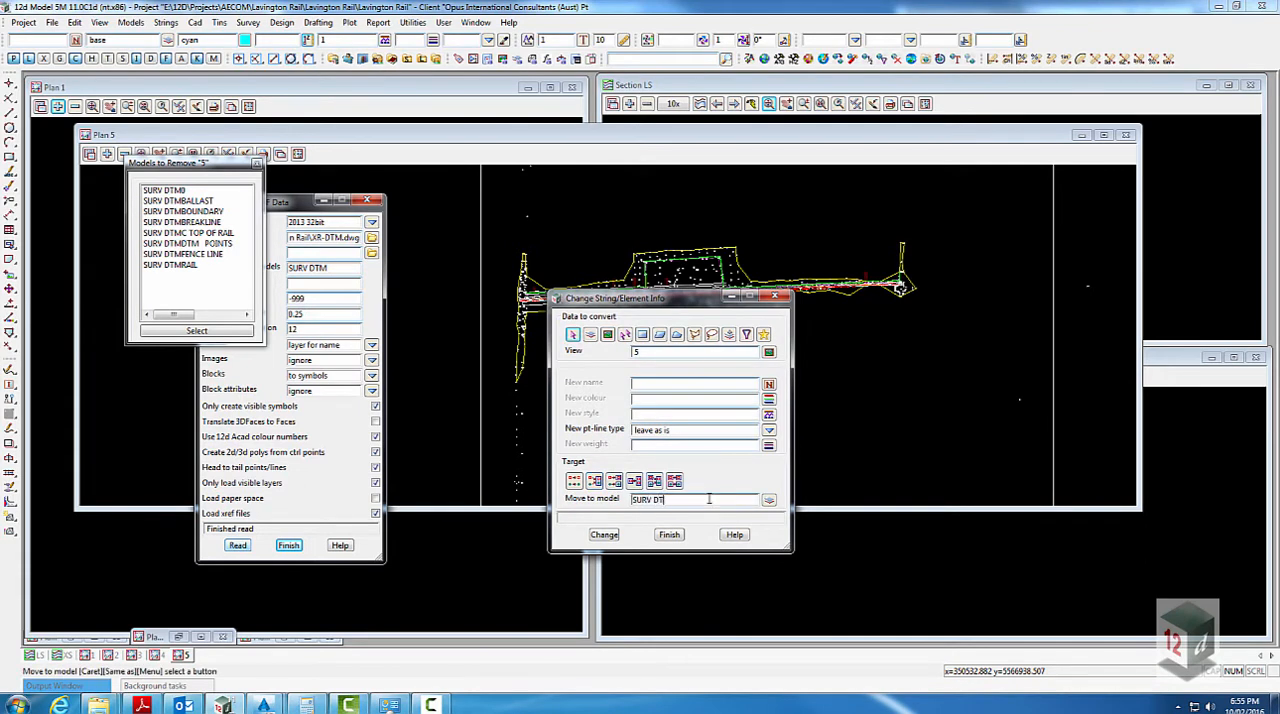
click(603, 534)
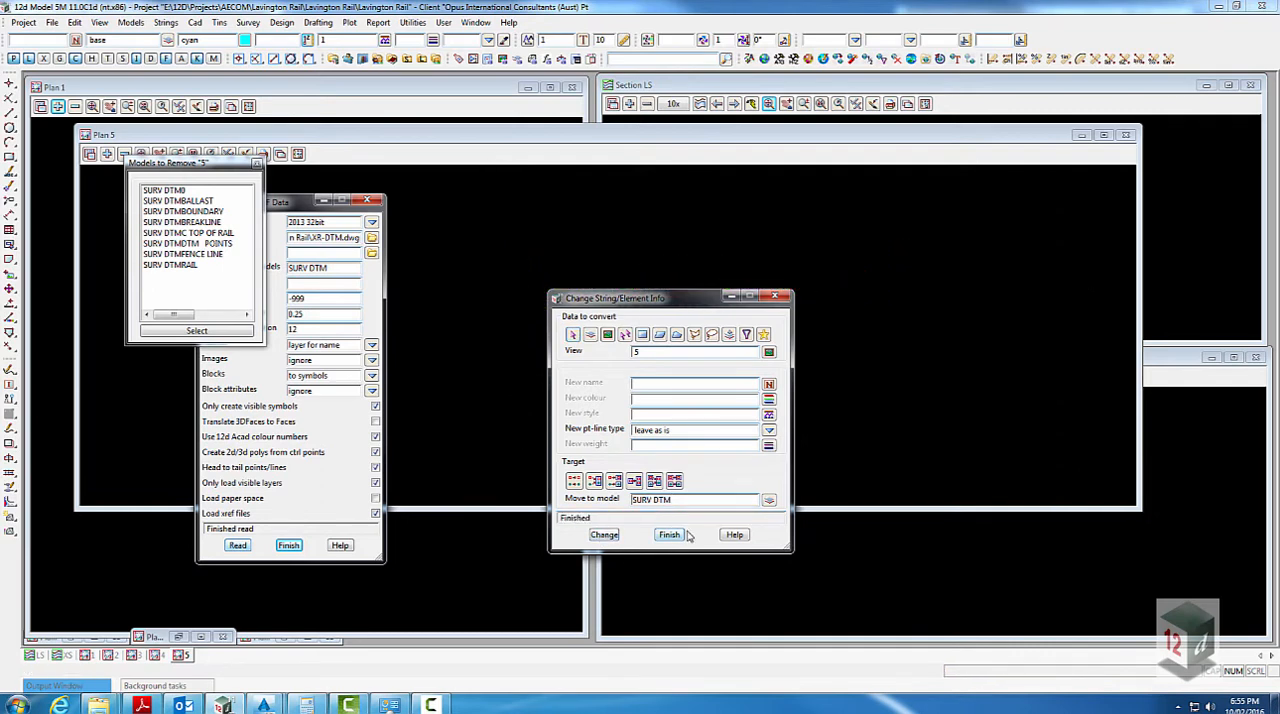
click(668, 535)
- Delete all empty models from the project and finish the Delete Empty Models command
click(131, 24)
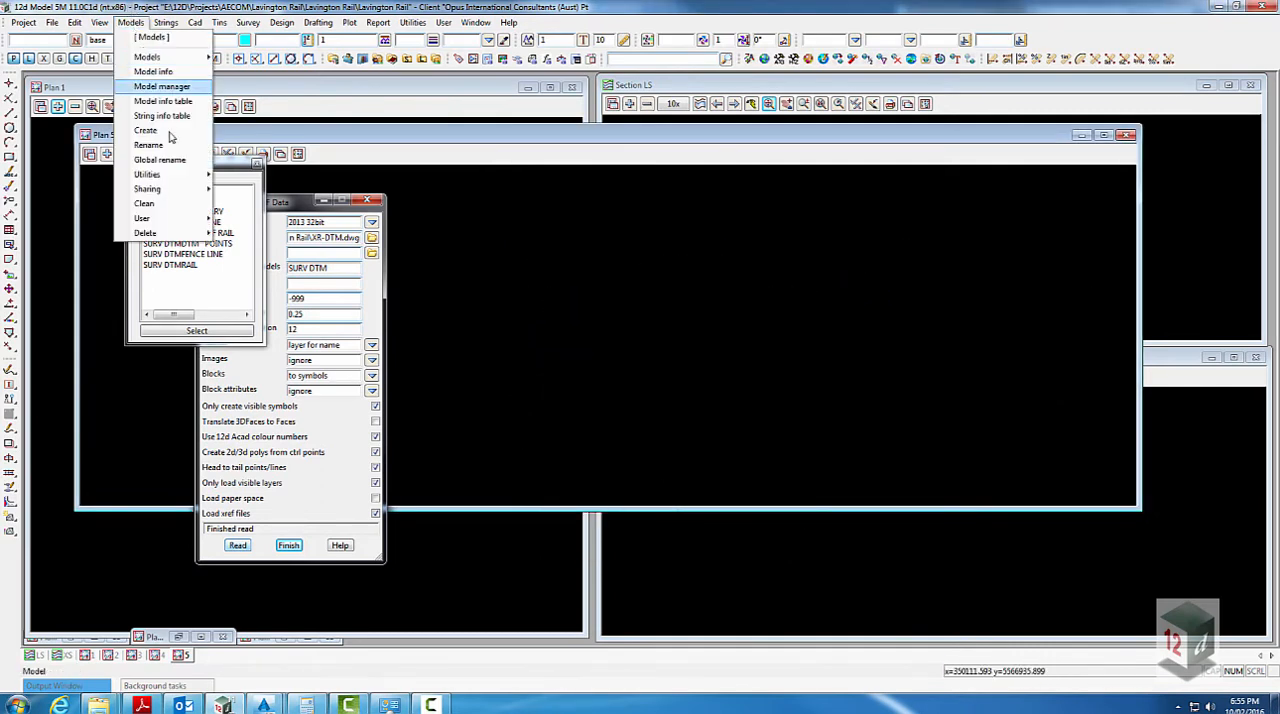
mouse_move(160, 233)
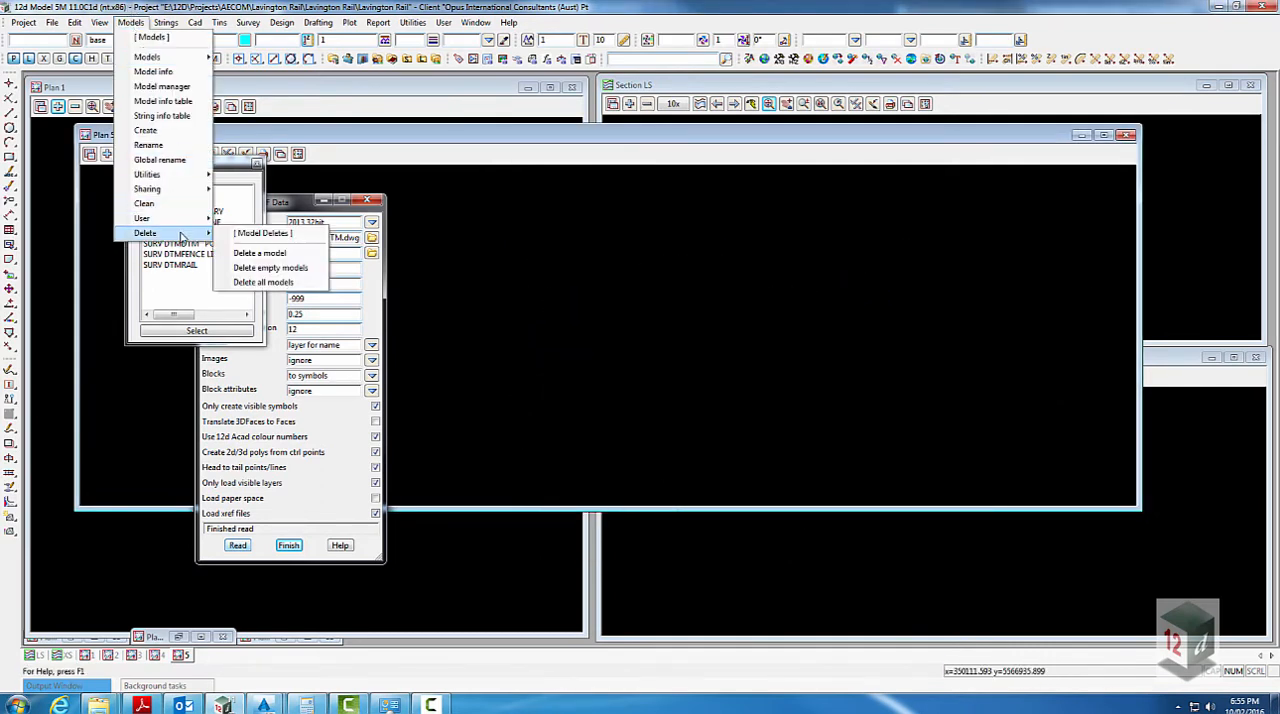
click(303, 267)
click(400, 331)
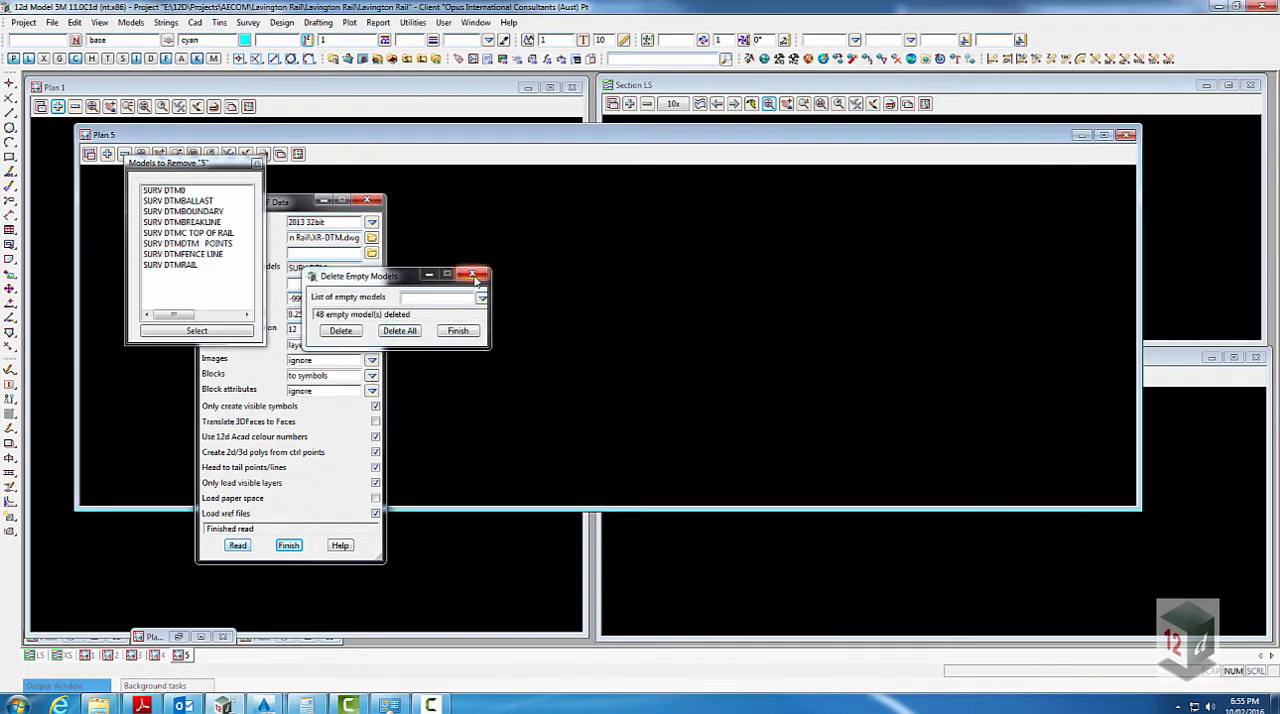
click(457, 330)
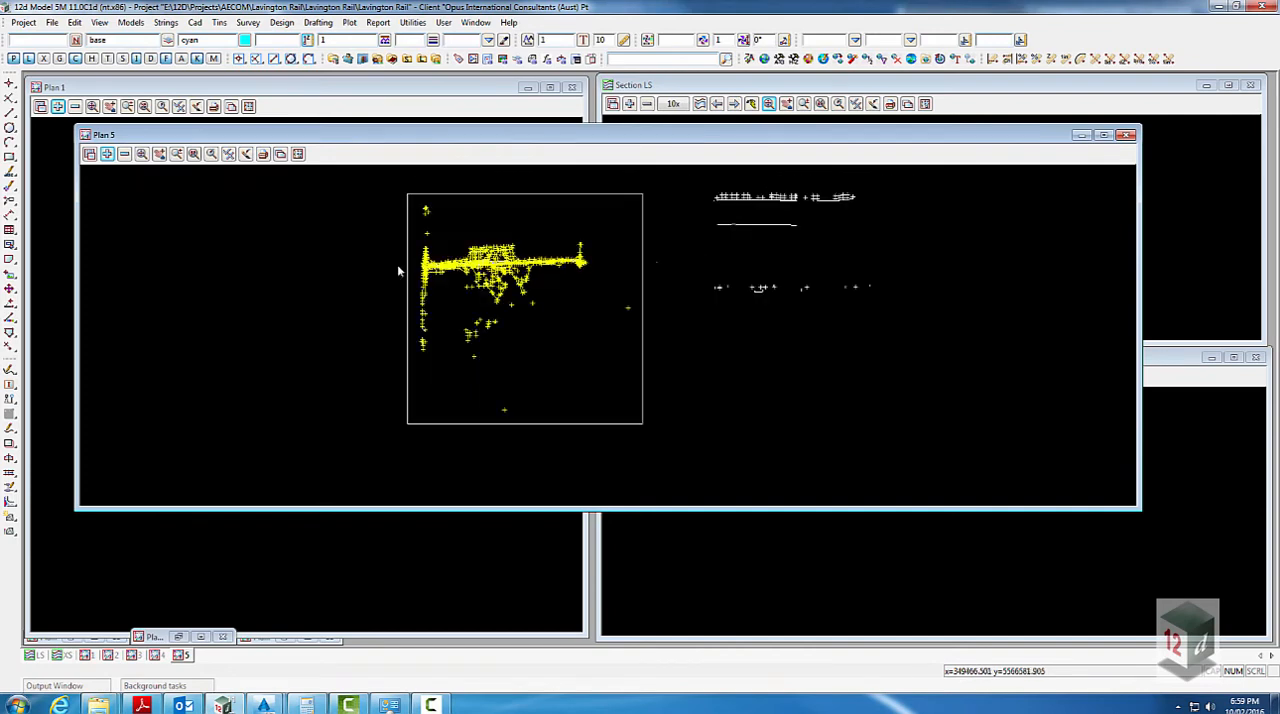
- Start the Delete utility on filtered data and restrict the filter to the model SURV DTM Points
click(413, 22)
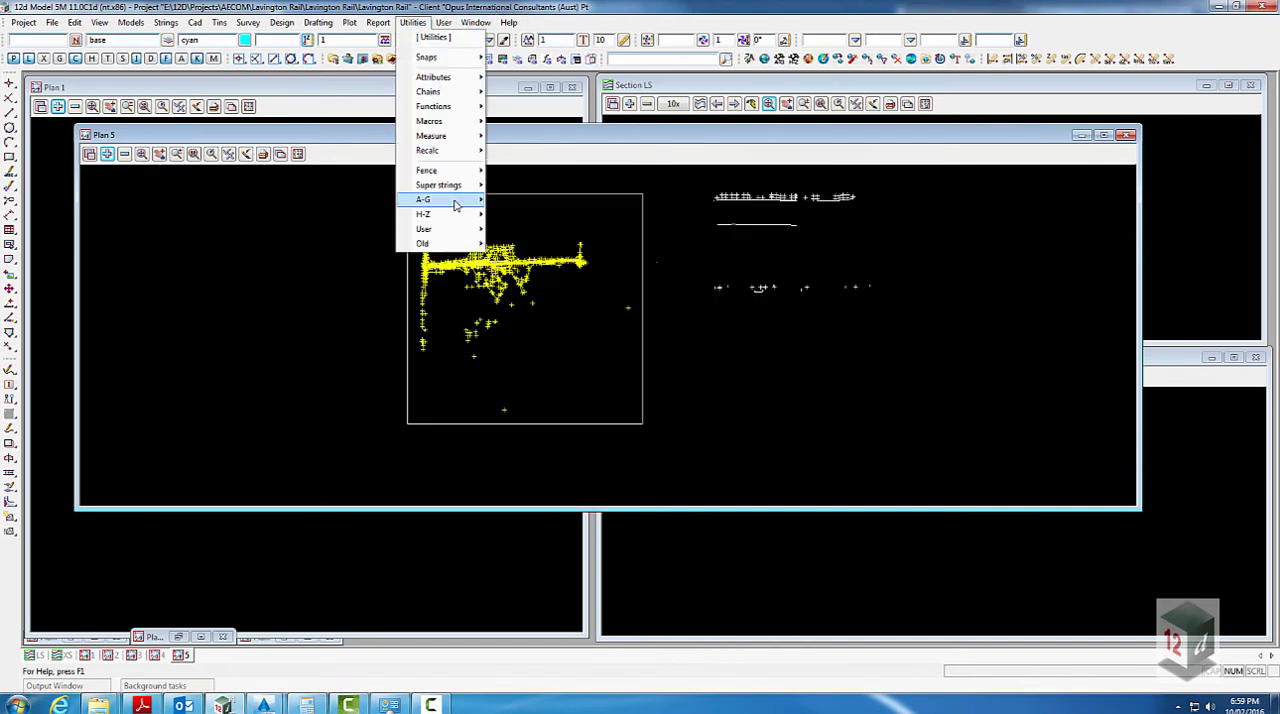
mouse_move(430, 199)
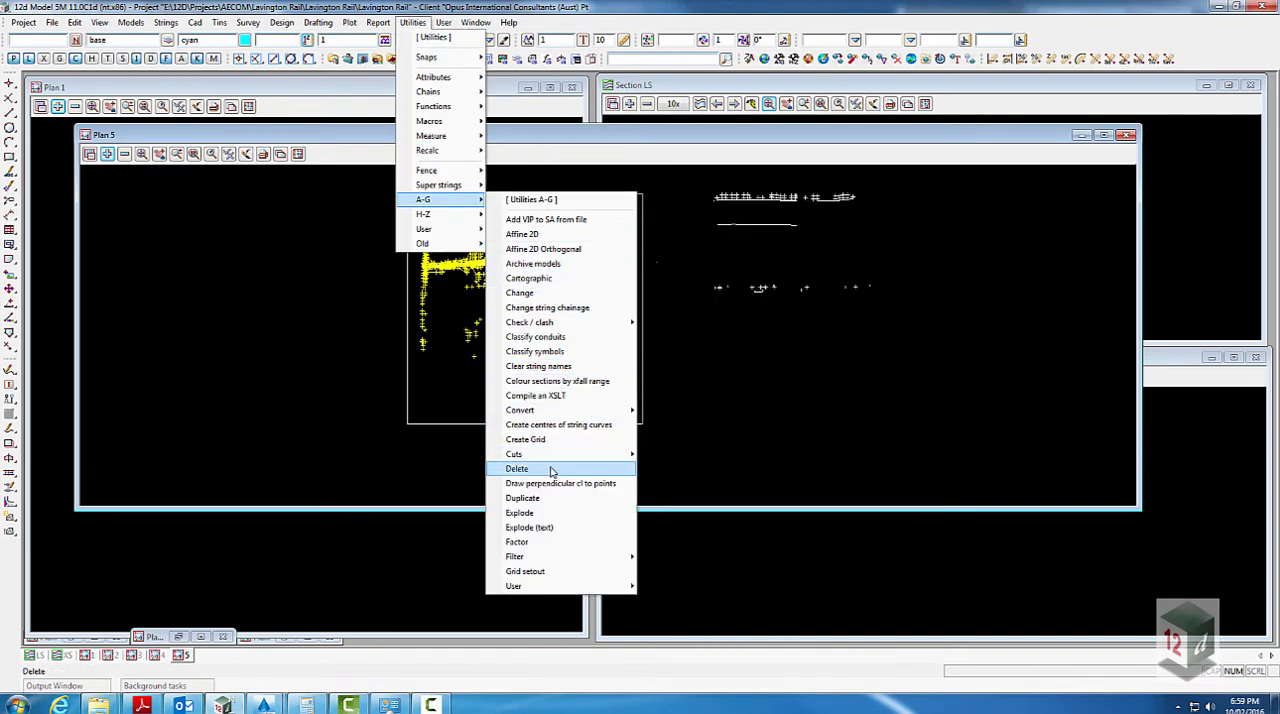
click(516, 468)
drag(709, 490, 774, 248)
click(821, 406)
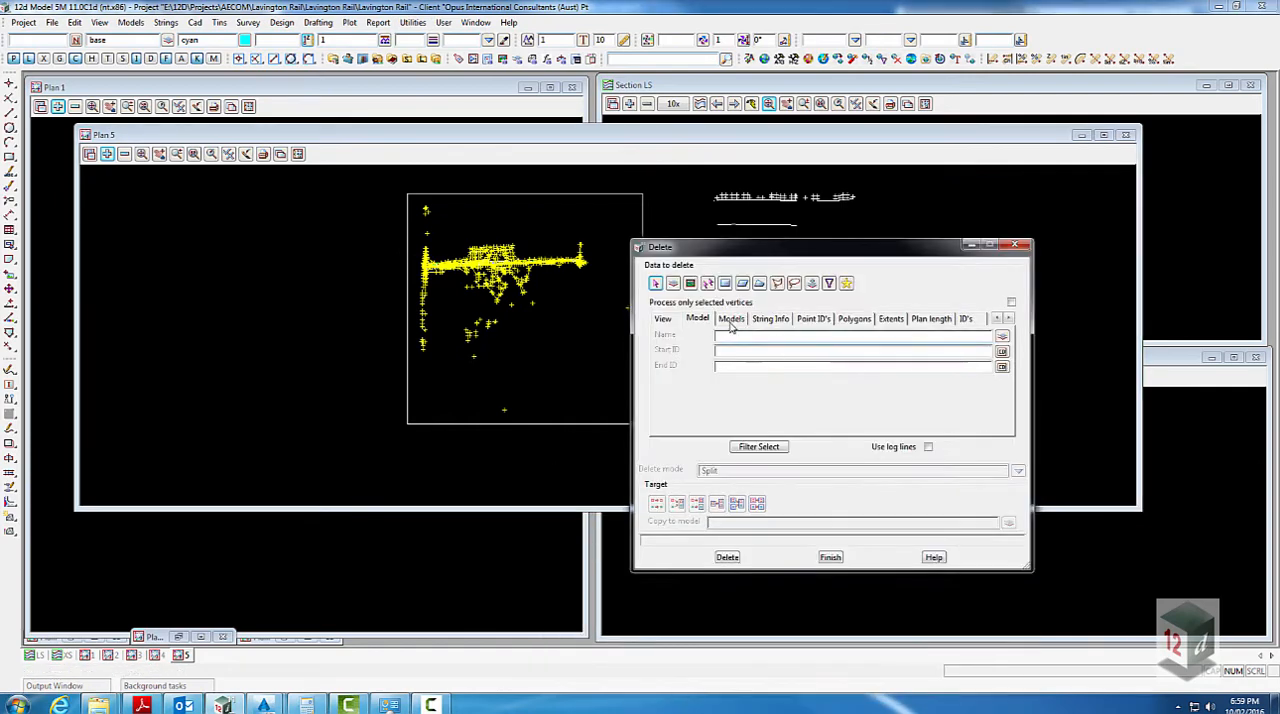
click(1002, 336)
click(580, 250)
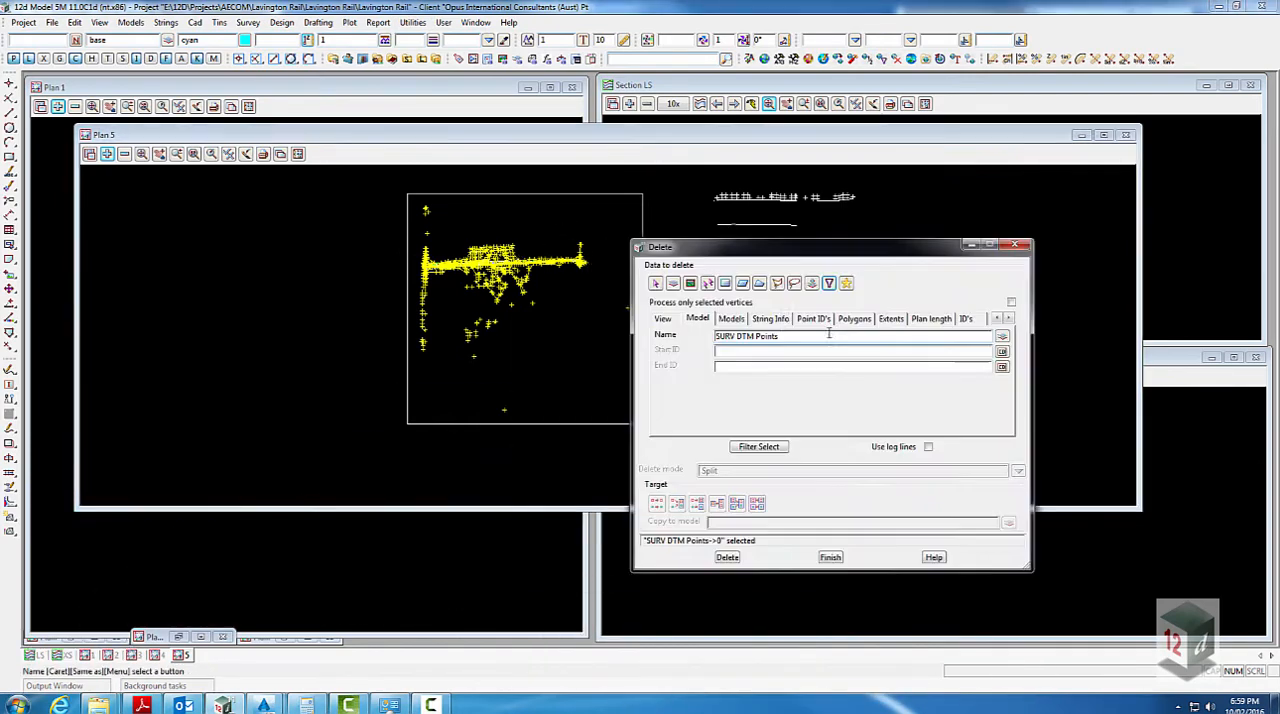
click(1002, 336)
click(540, 194)
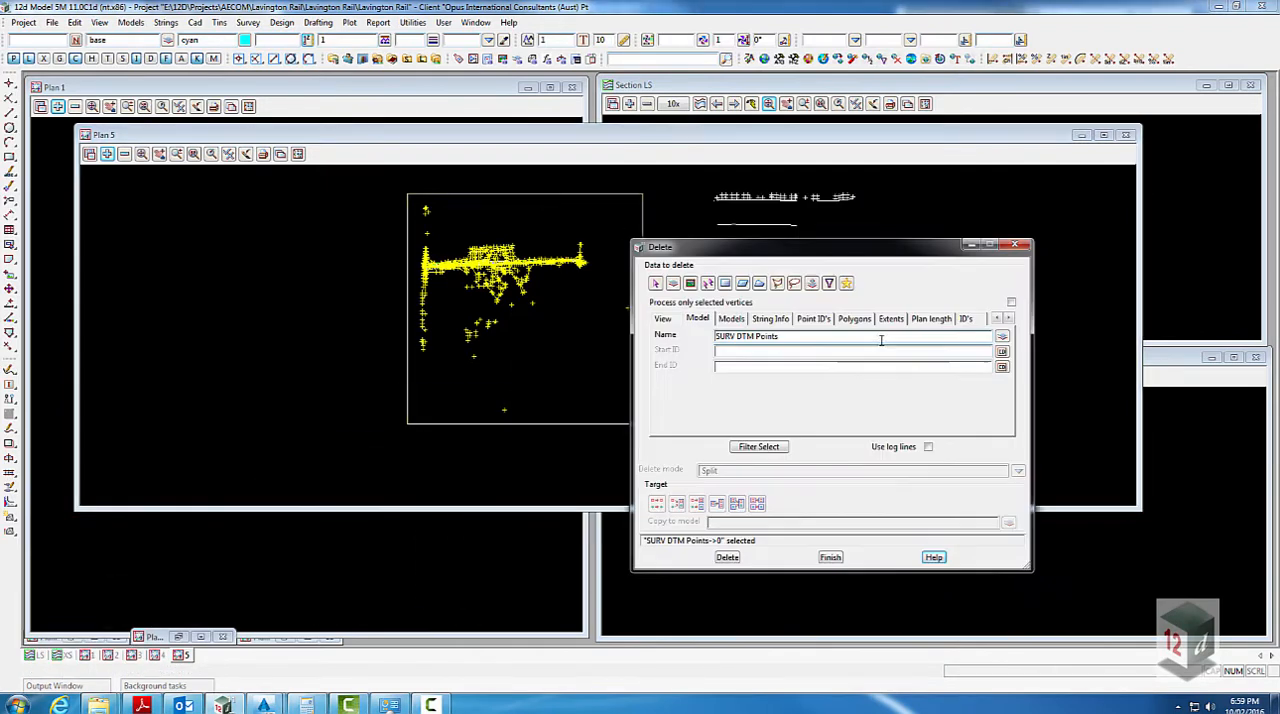
- Delete the strings outside the rectangular border in Plan 5, using it as the filter polygon with String outside mode
click(854, 319)
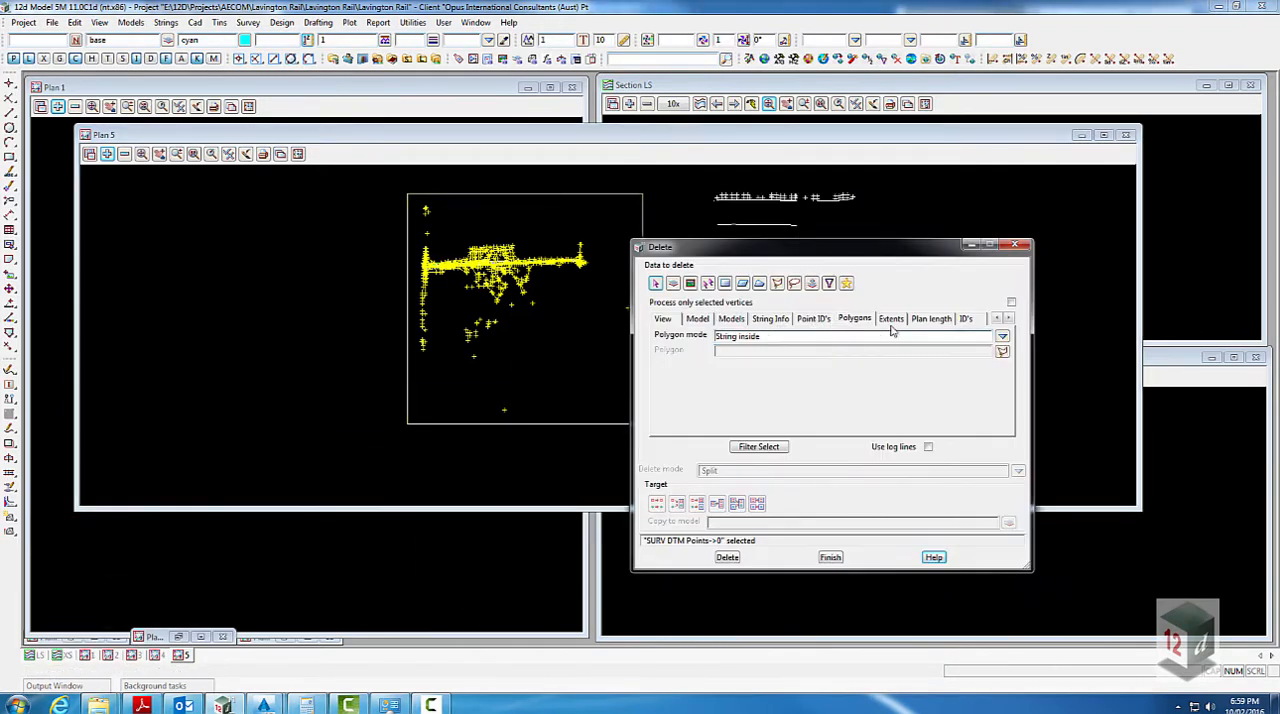
click(1002, 338)
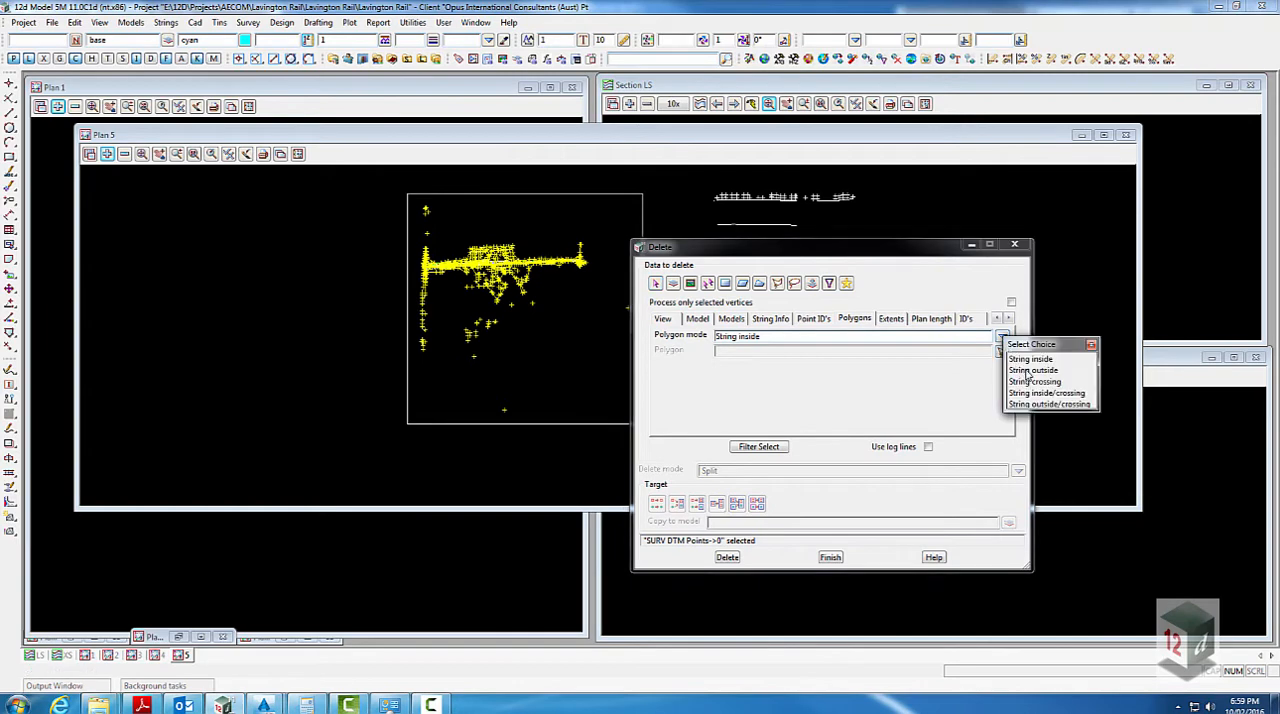
click(1022, 369)
click(1004, 352)
click(641, 261)
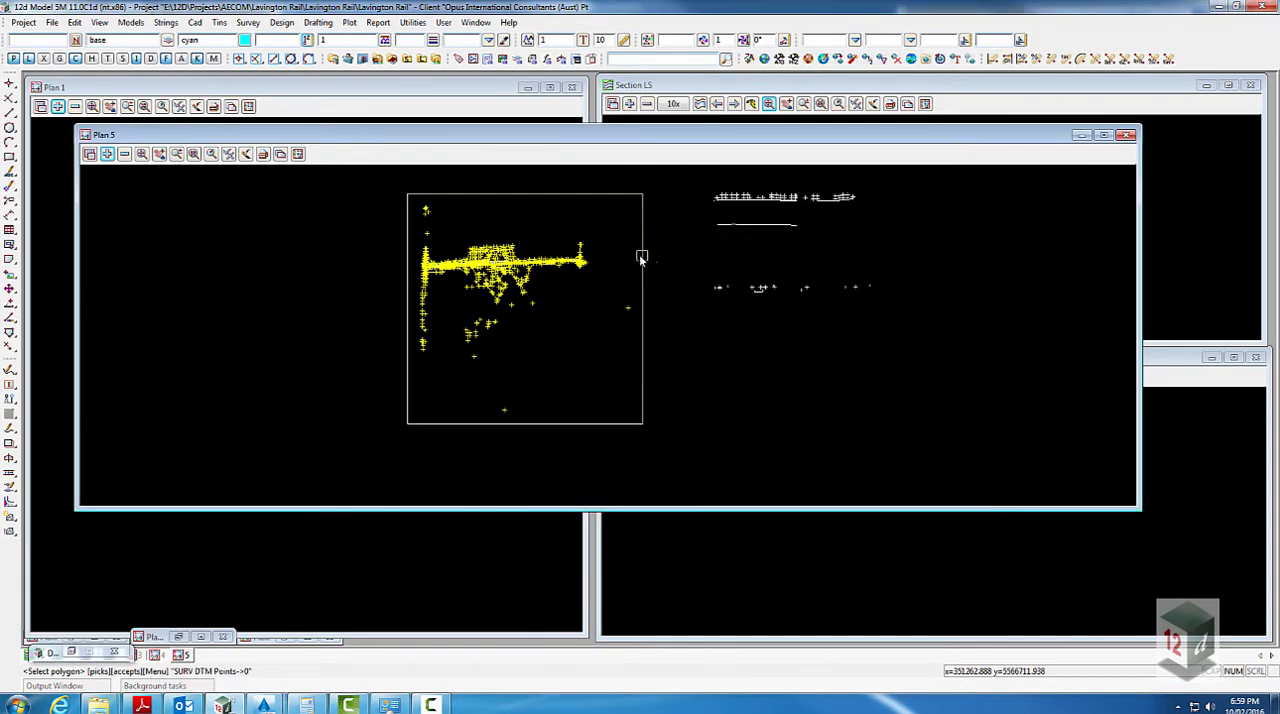
click(761, 447)
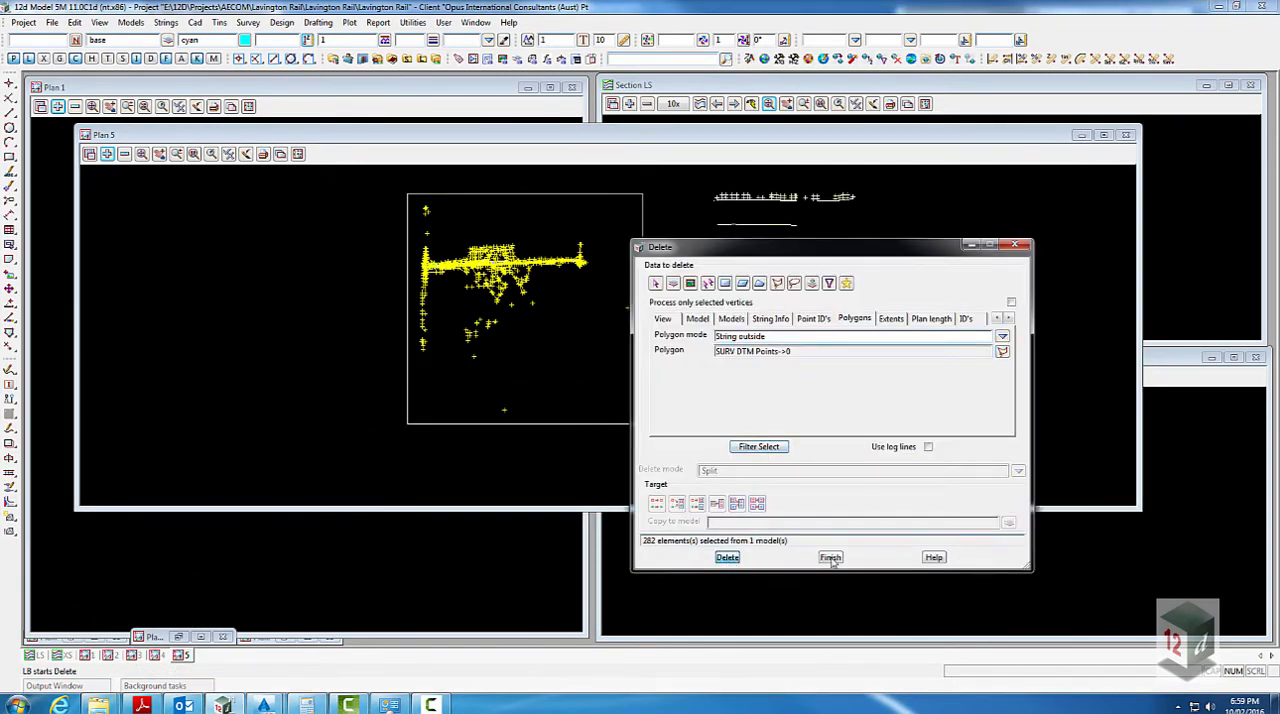
scroll(278, 328, down, 2)
scroll(480, 280, up, 1)
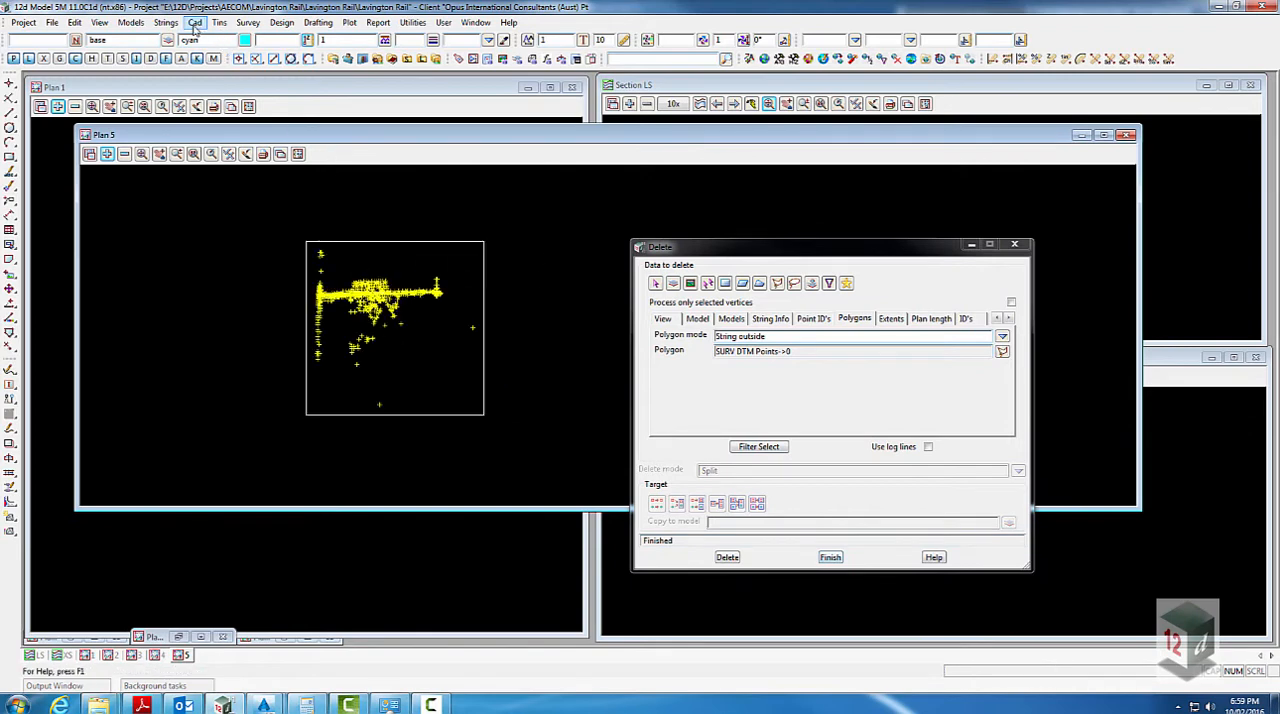
- Delete the rectangular border strings around the survey points with Delete String, and finish both deletion commands
click(196, 22)
mouse_move(222, 128)
click(310, 165)
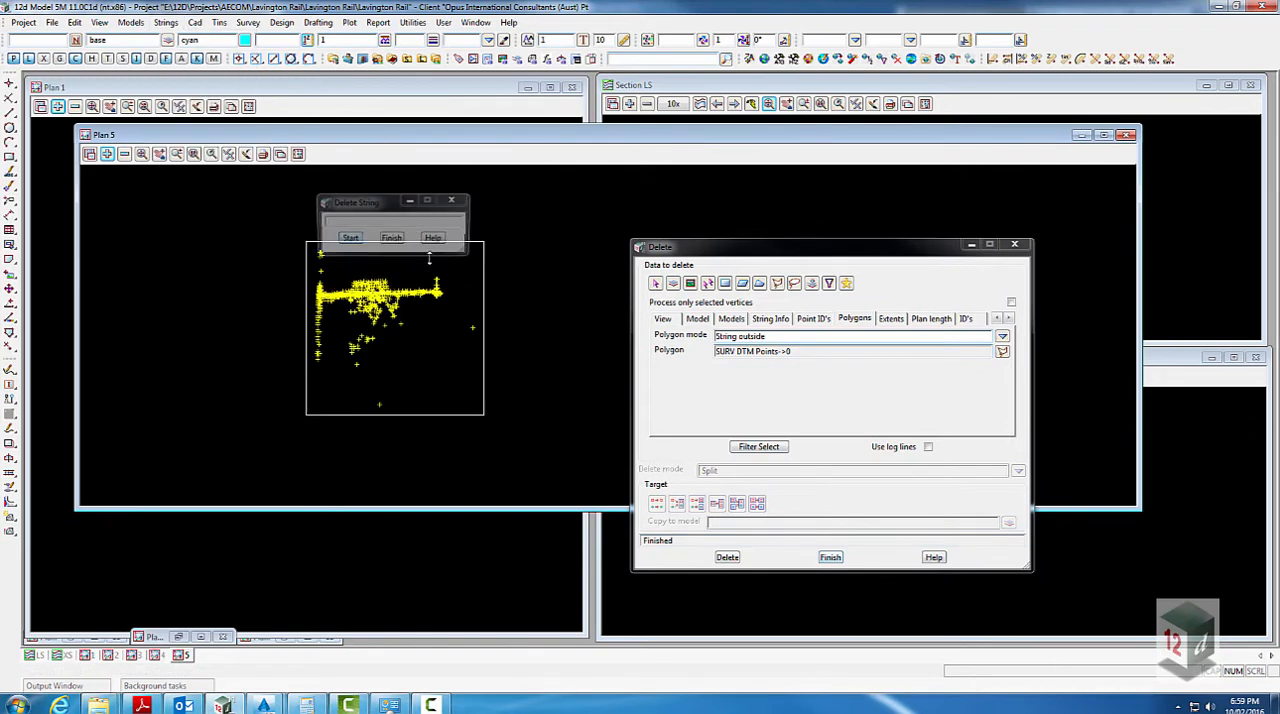
click(483, 257)
middle_click(483, 262)
scroll(485, 271, down, 1)
click(508, 283)
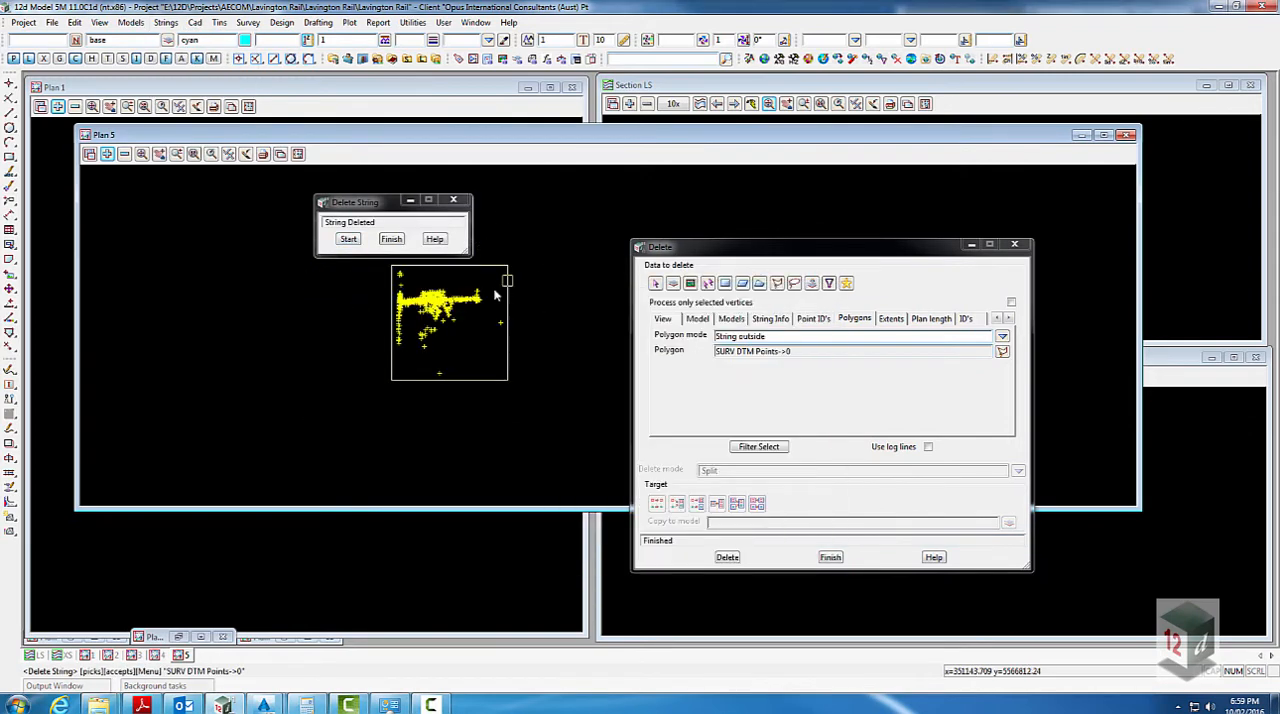
middle_click(495, 294)
scroll(411, 277, up, 1)
click(392, 240)
click(823, 562)
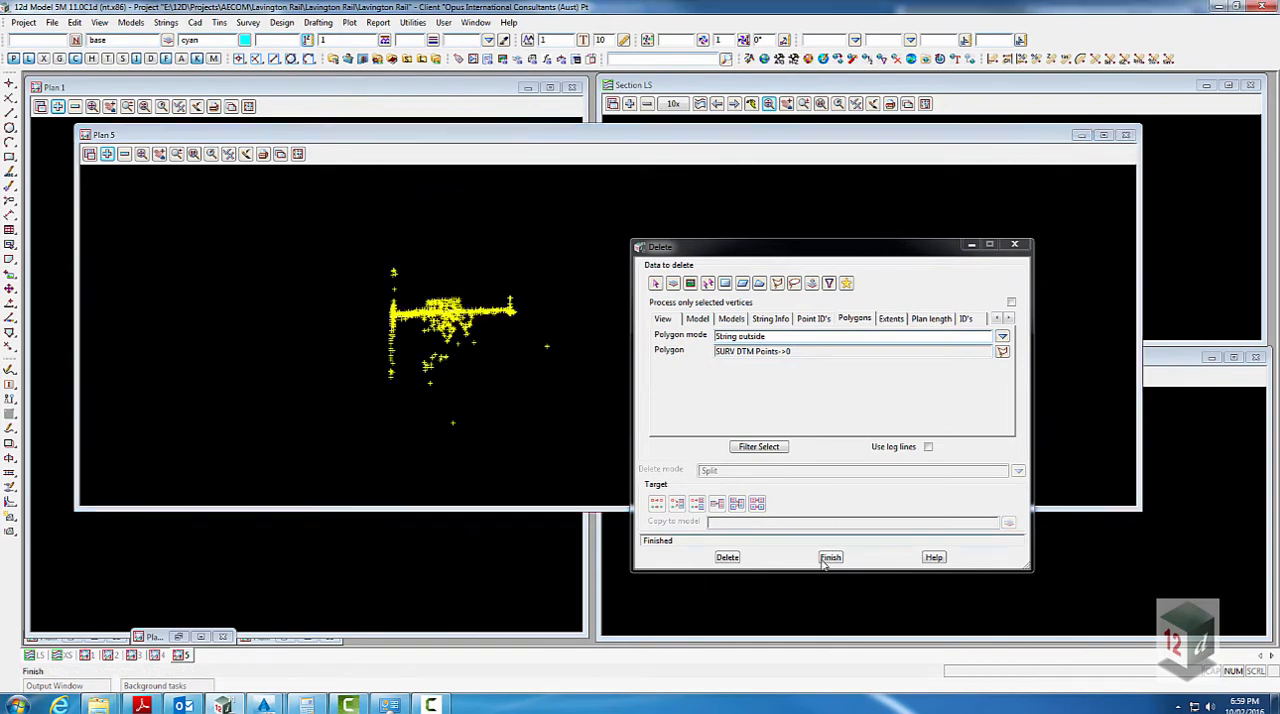
- Examine the cleaned survey in Plan 5, checking the points, boundary lines, rail strings and leftover drafting linework along the corridor
scroll(337, 259, up, 1)
scroll(508, 337, up, 3)
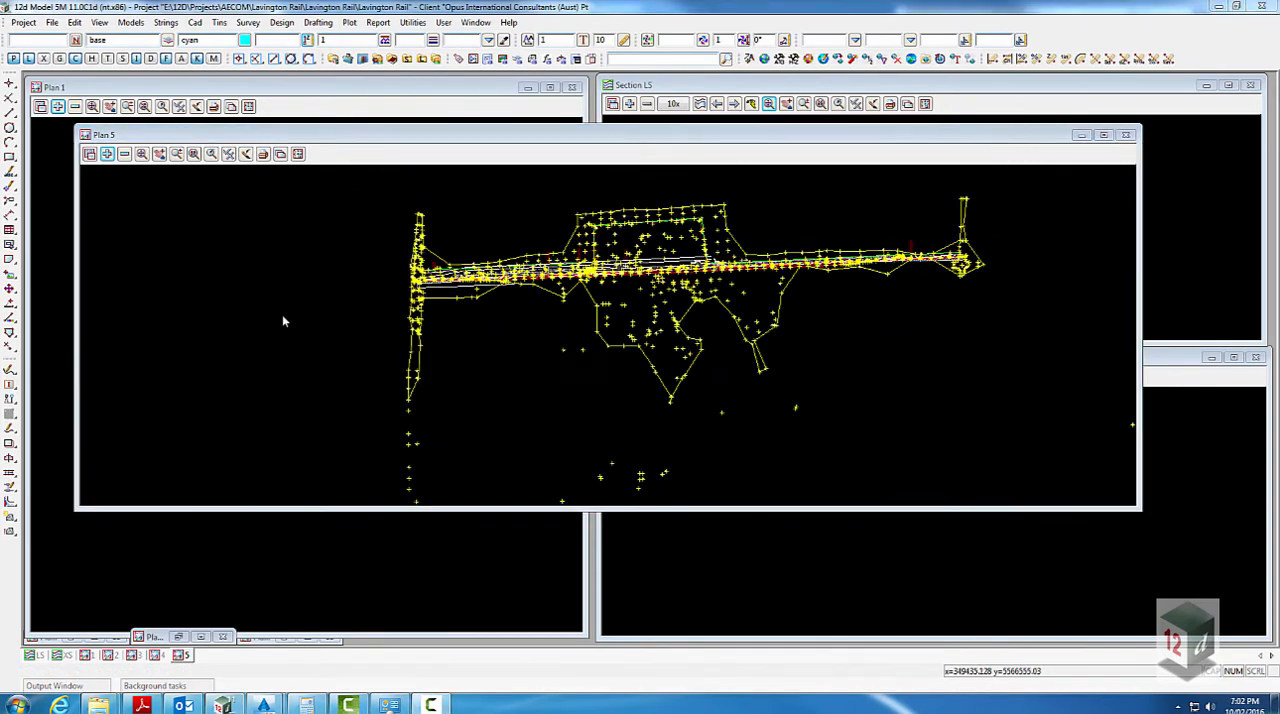
scroll(282, 314, down, 1)
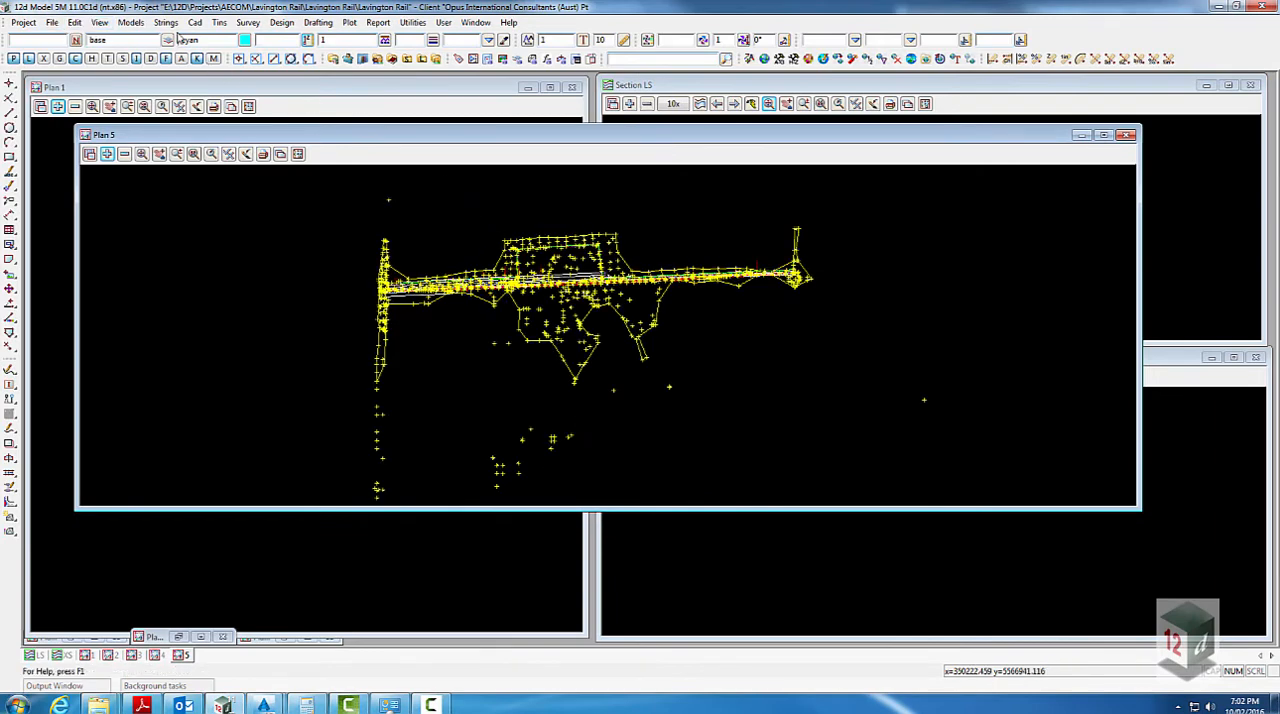
scroll(621, 250, up, 5)
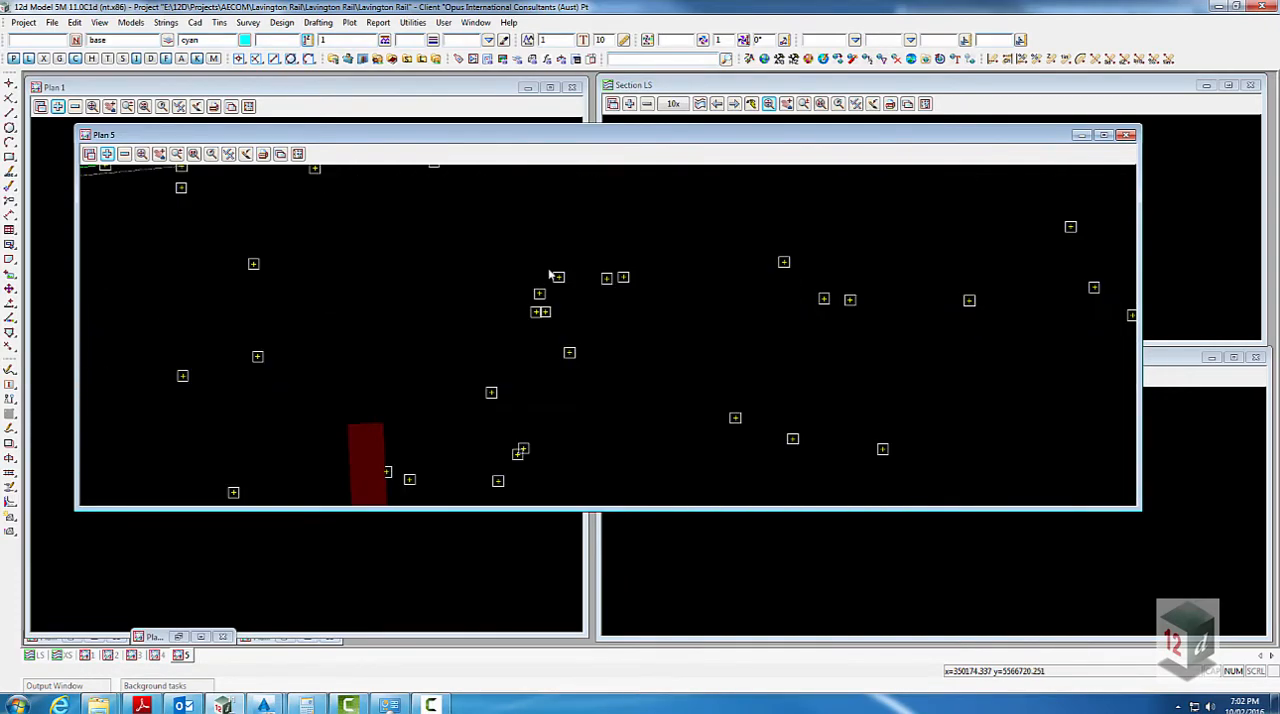
scroll(549, 274, down, 5)
scroll(531, 237, up, 4)
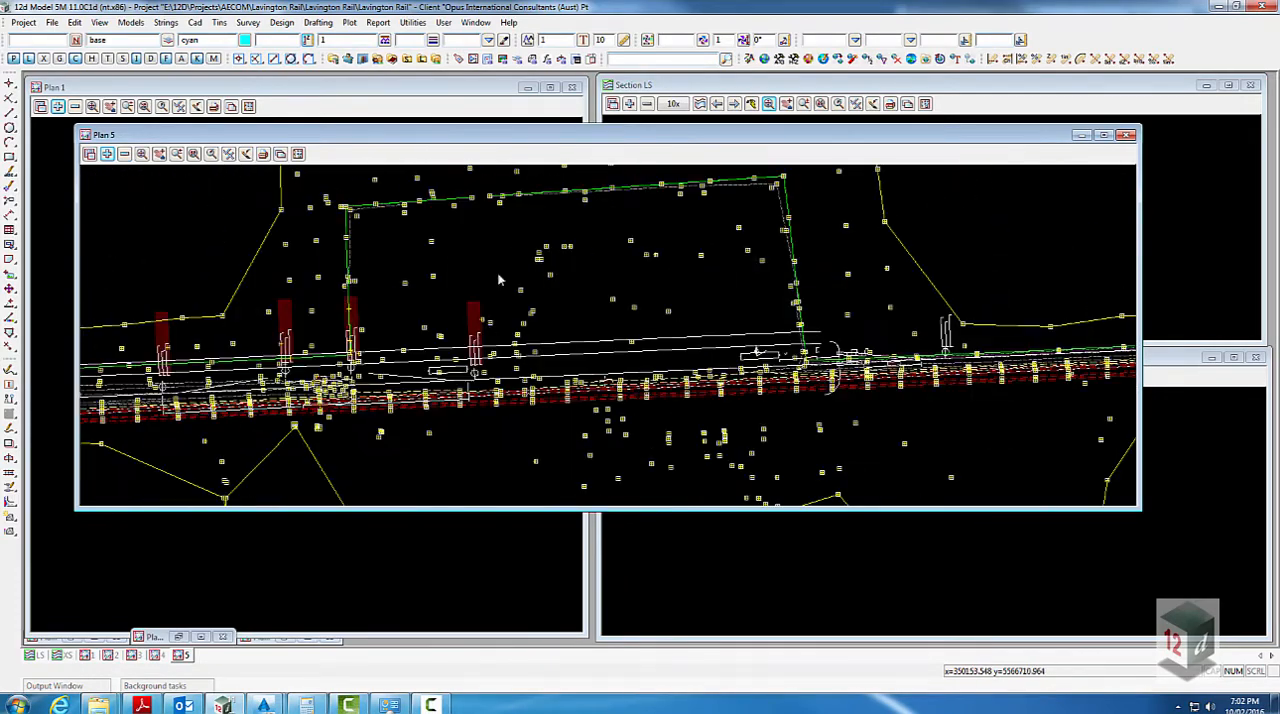
scroll(488, 328, up, 2)
scroll(465, 291, down, 6)
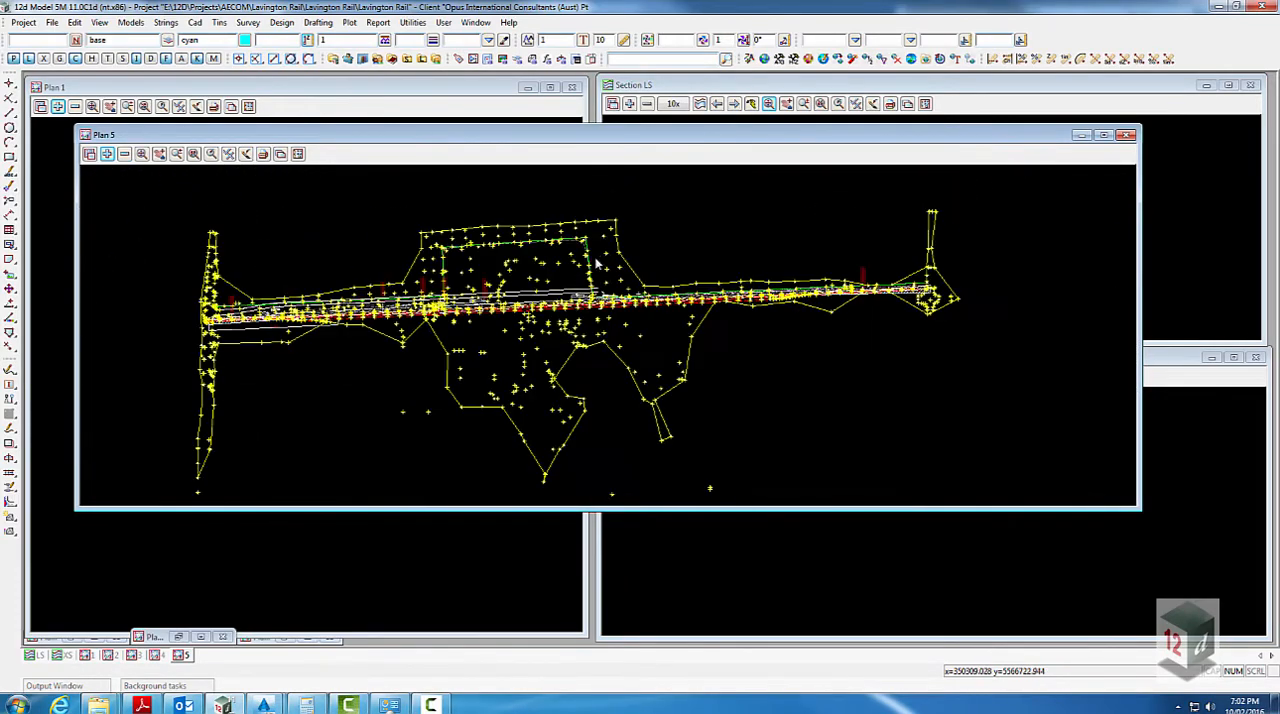
scroll(622, 246, down, 1)
- Start Change String/Element Info on filtered data and set its model filter to SURV DTM Points from the survey boundary string
click(413, 23)
mouse_move(468, 199)
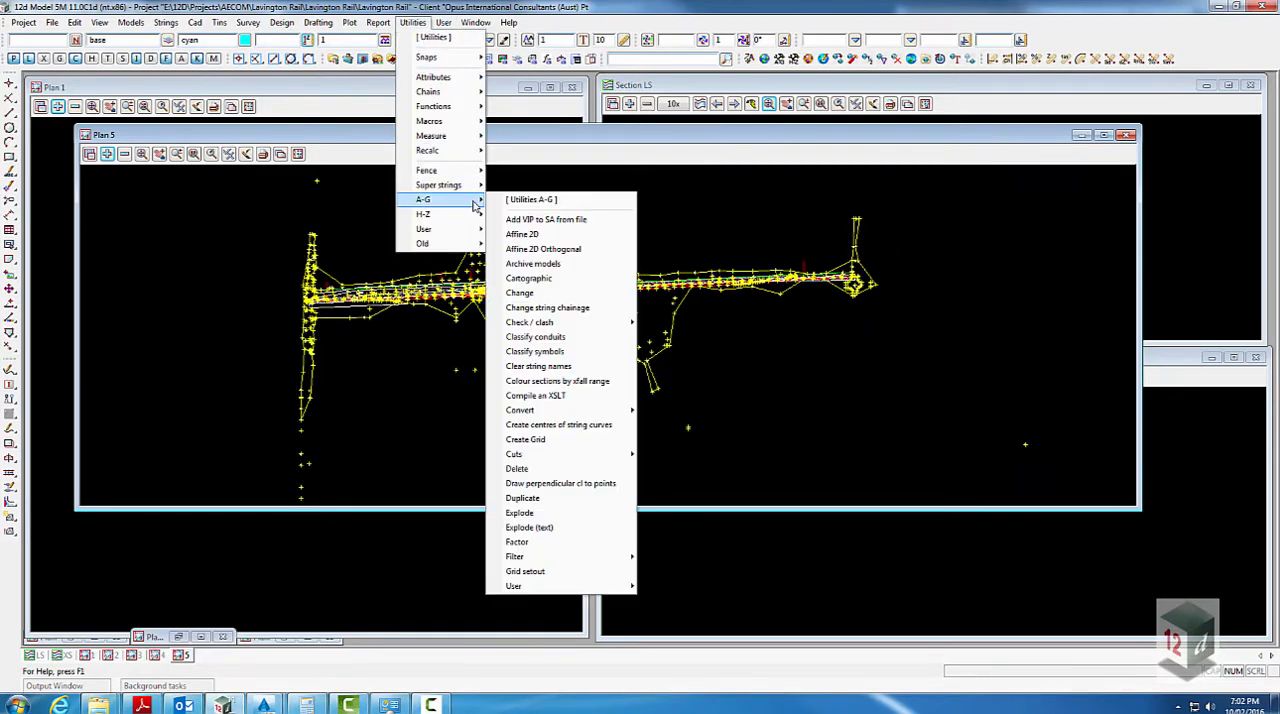
click(530, 293)
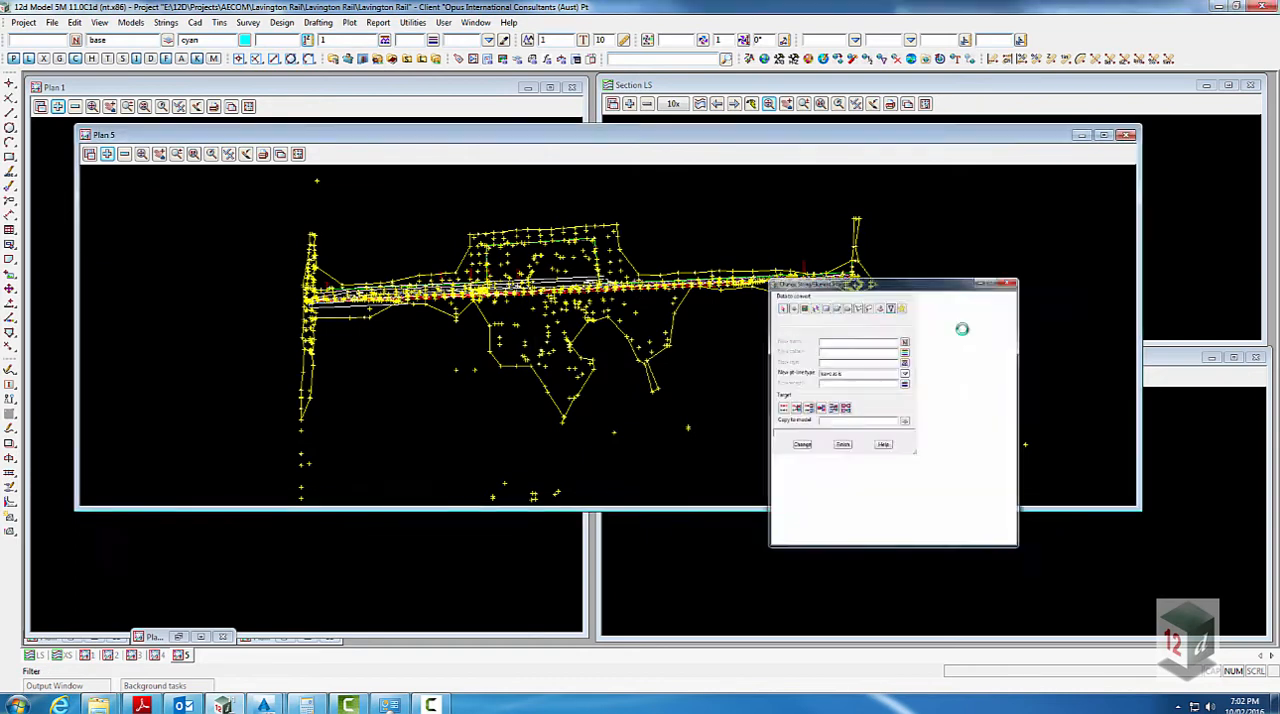
click(841, 348)
middle_click(917, 364)
click(629, 263)
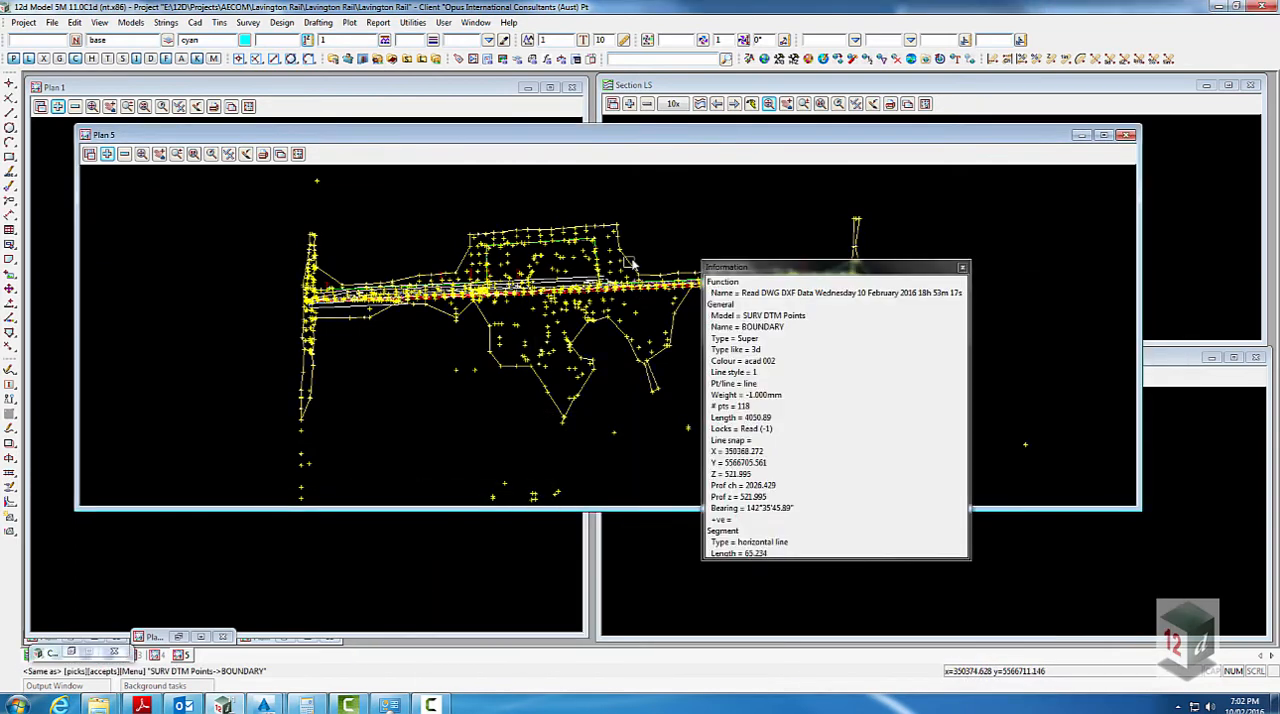
middle_click(629, 263)
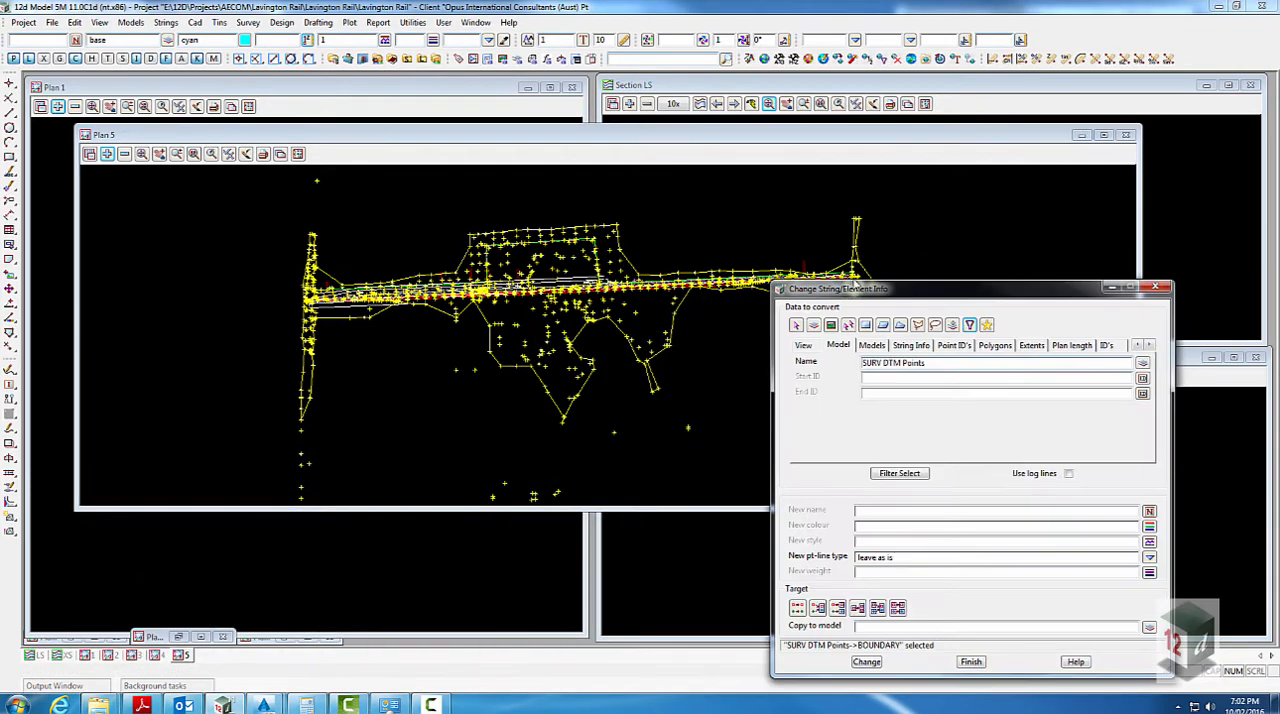
- Filter for strings named 0, matched from a survey symbol, and move them to the model SURV XR DTM nontin
click(912, 346)
middle_click(898, 376)
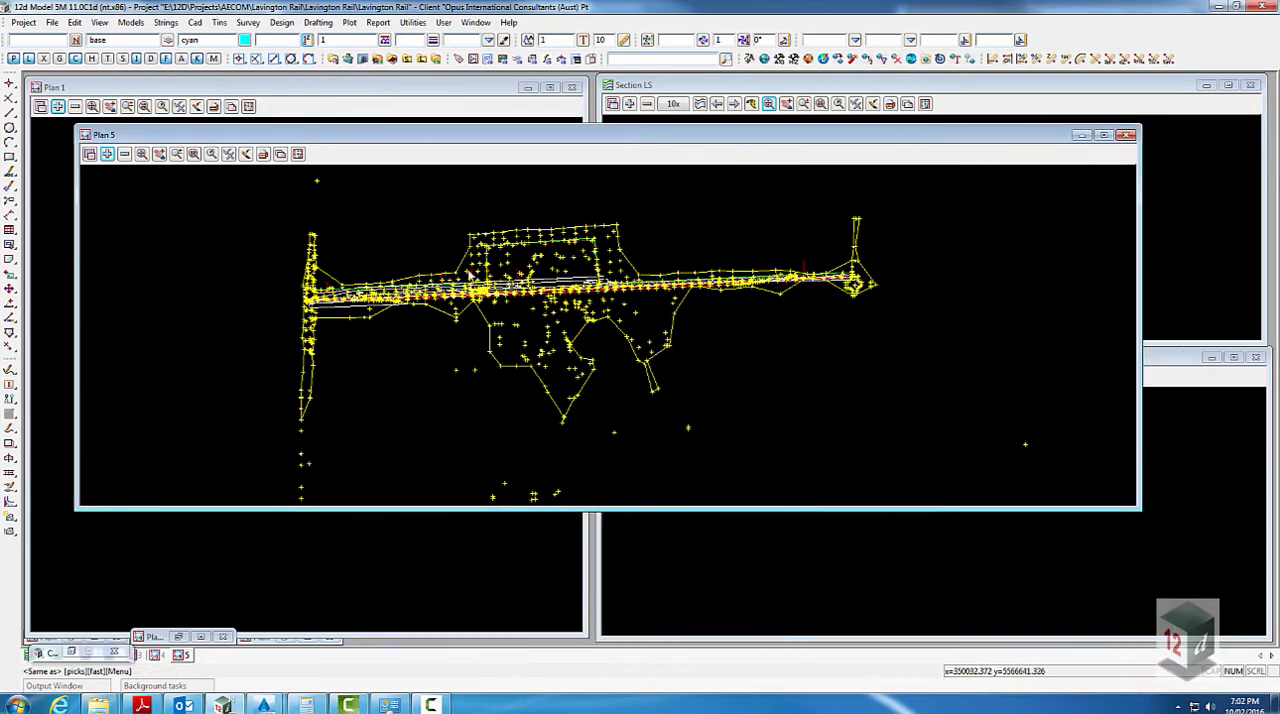
scroll(578, 272, up, 8)
click(610, 222)
middle_click(610, 222)
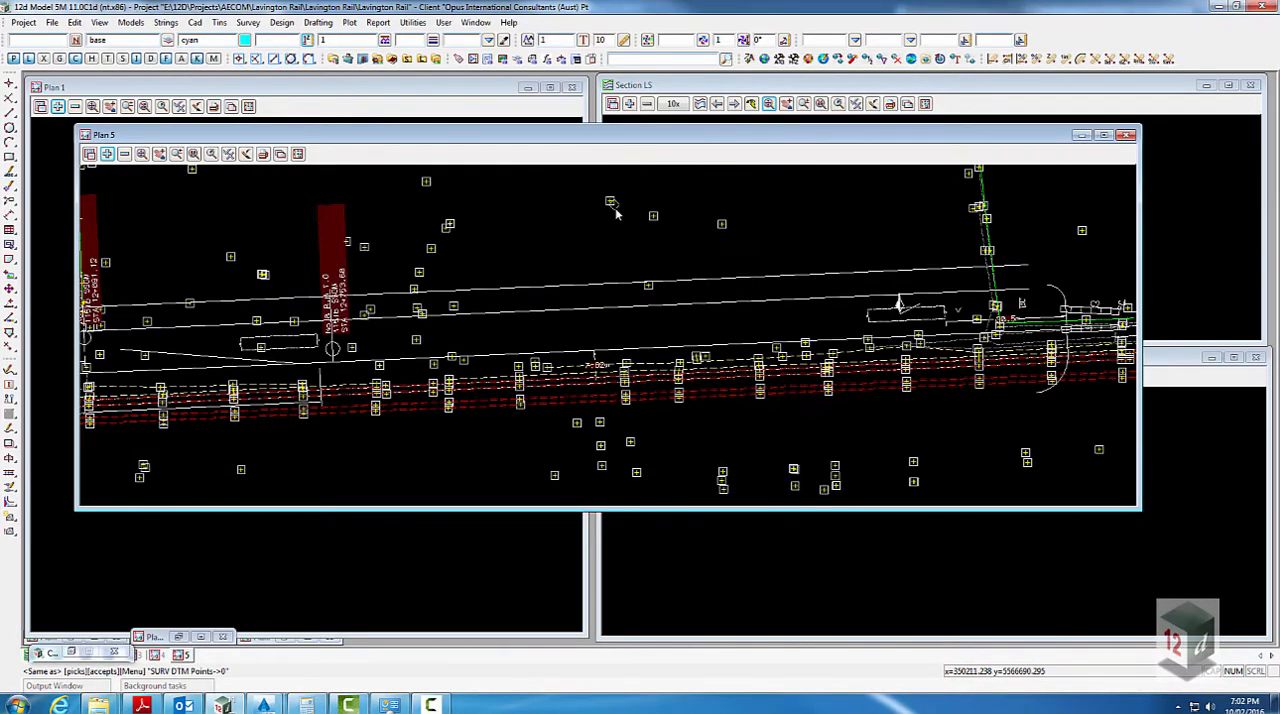
click(897, 473)
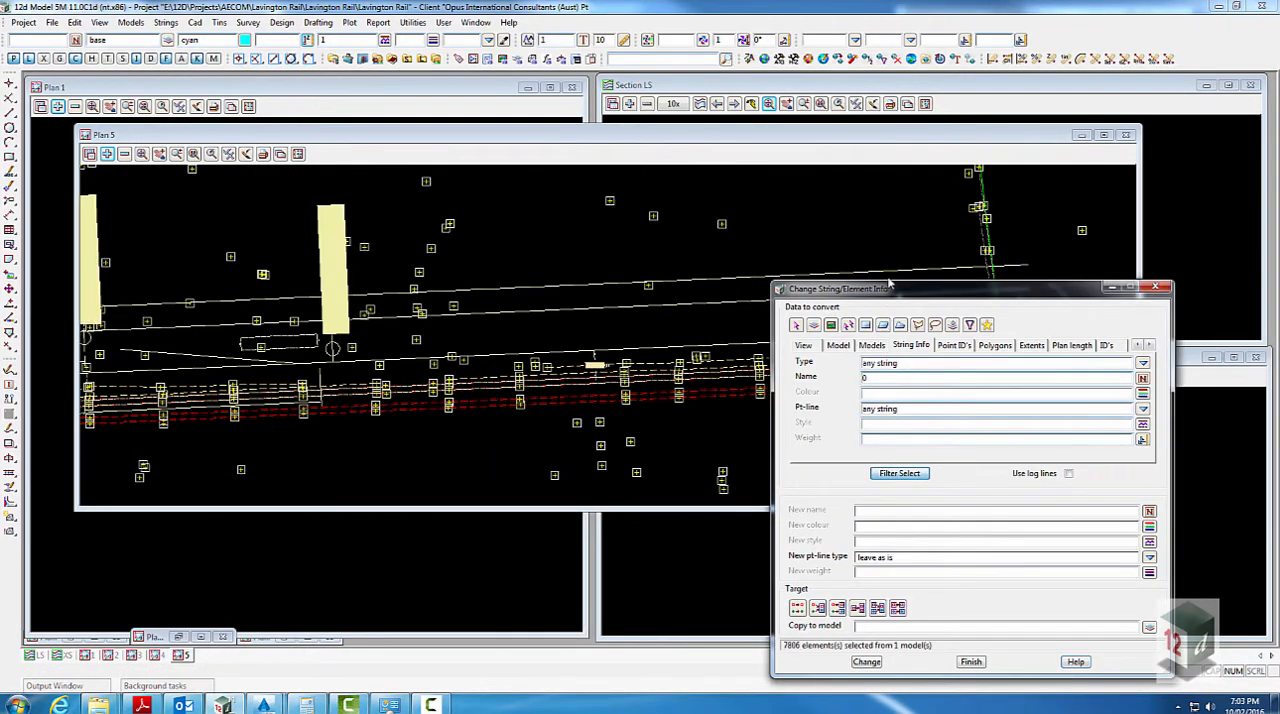
drag(890, 287, 953, 162)
click(881, 484)
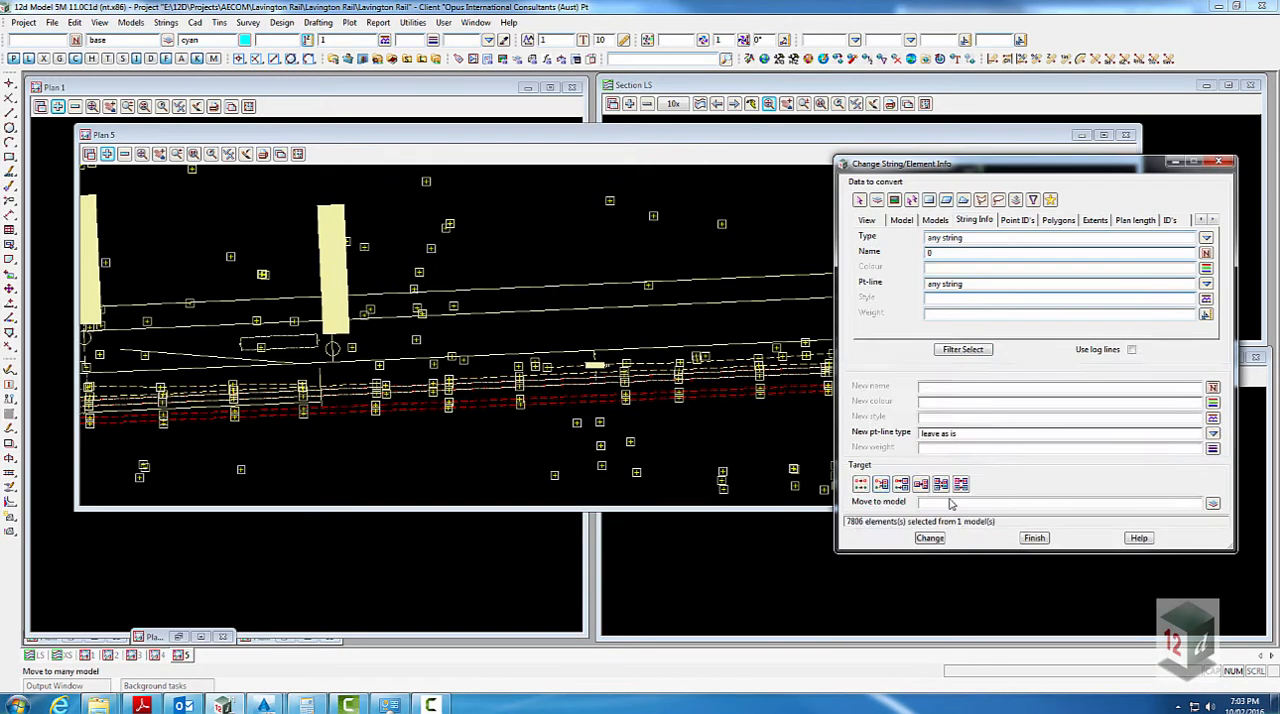
click(1212, 504)
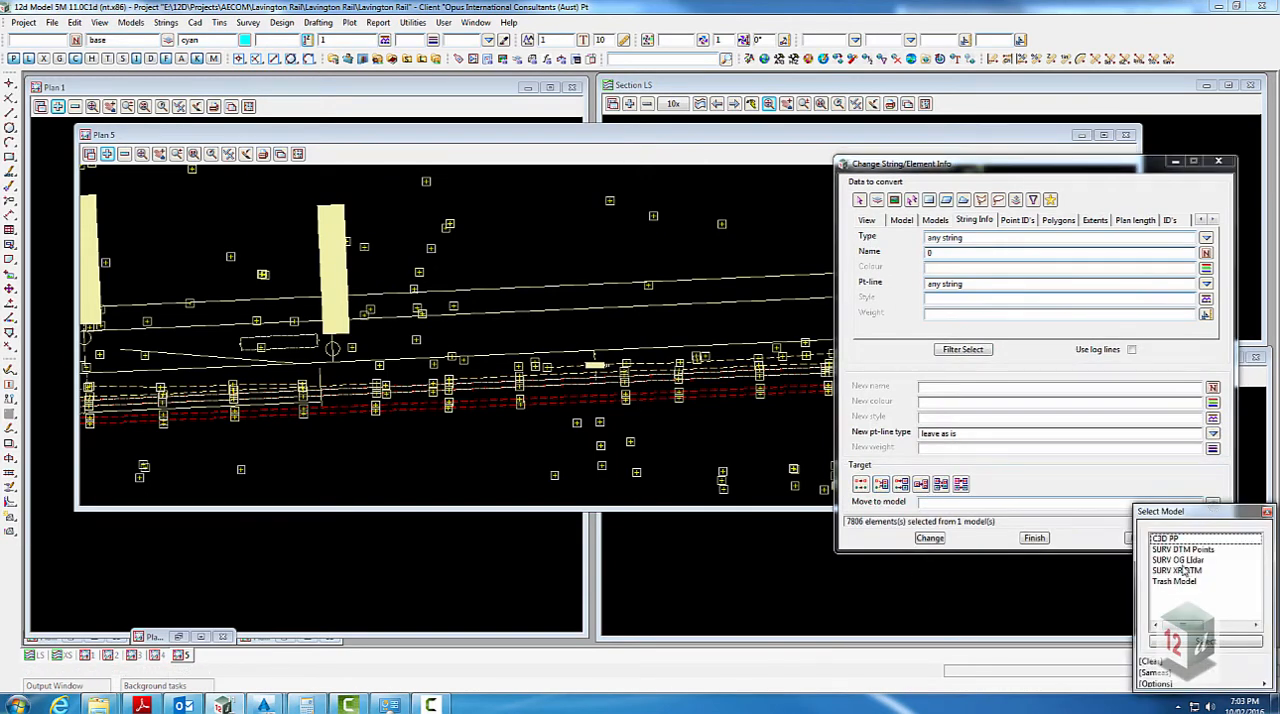
double_click(1180, 570)
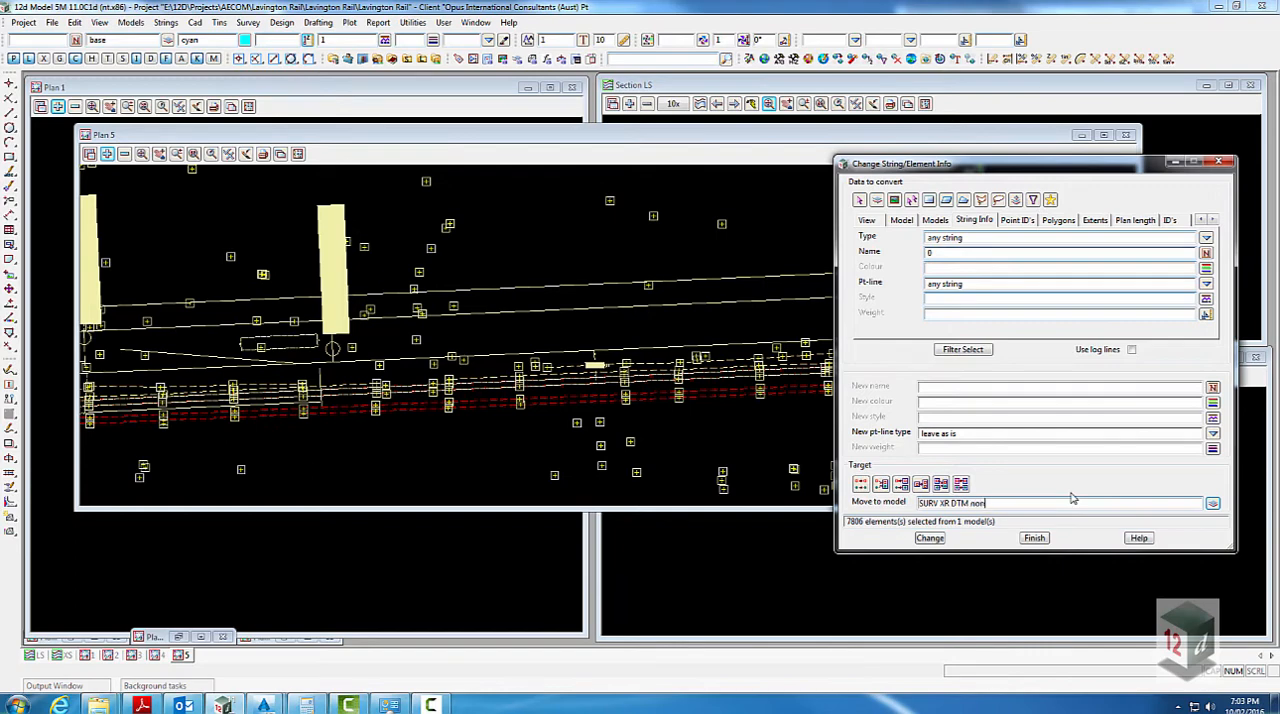
click(920, 538)
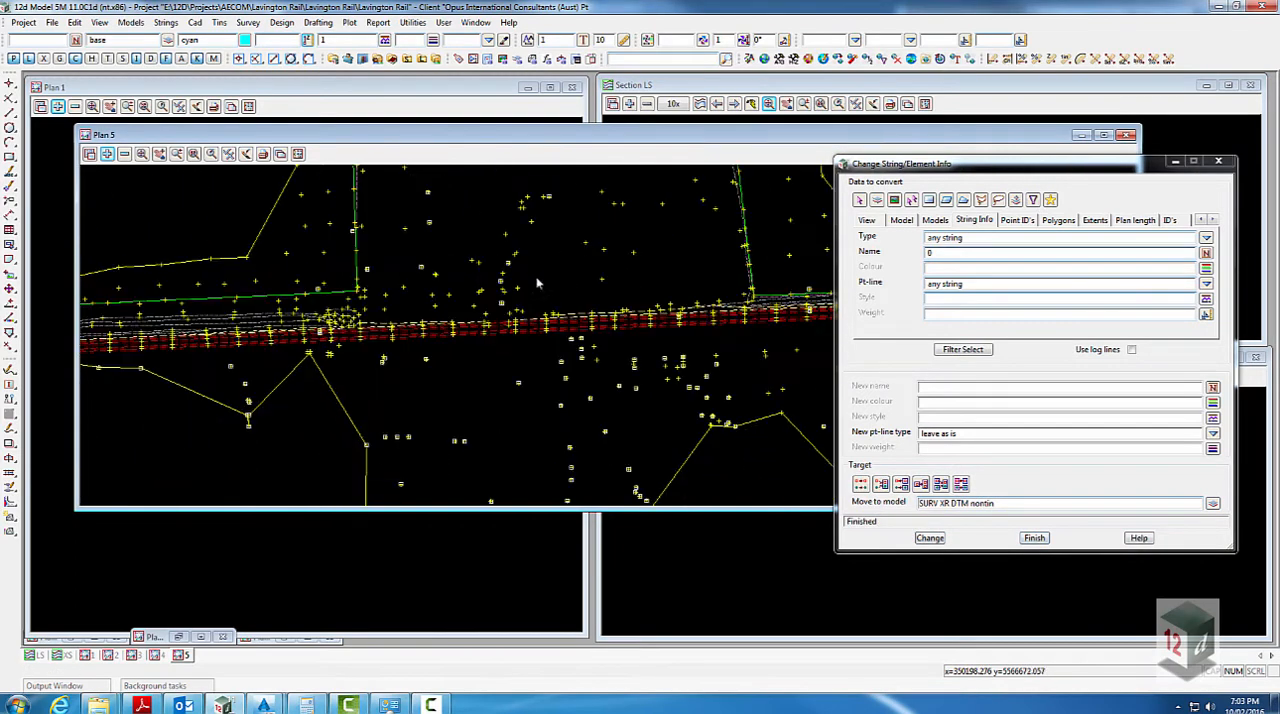
- Filter for strings named DTM - POINTS, matched from a survey point, and move them to the model SURV XR DTM nontin
middle_click(988, 252)
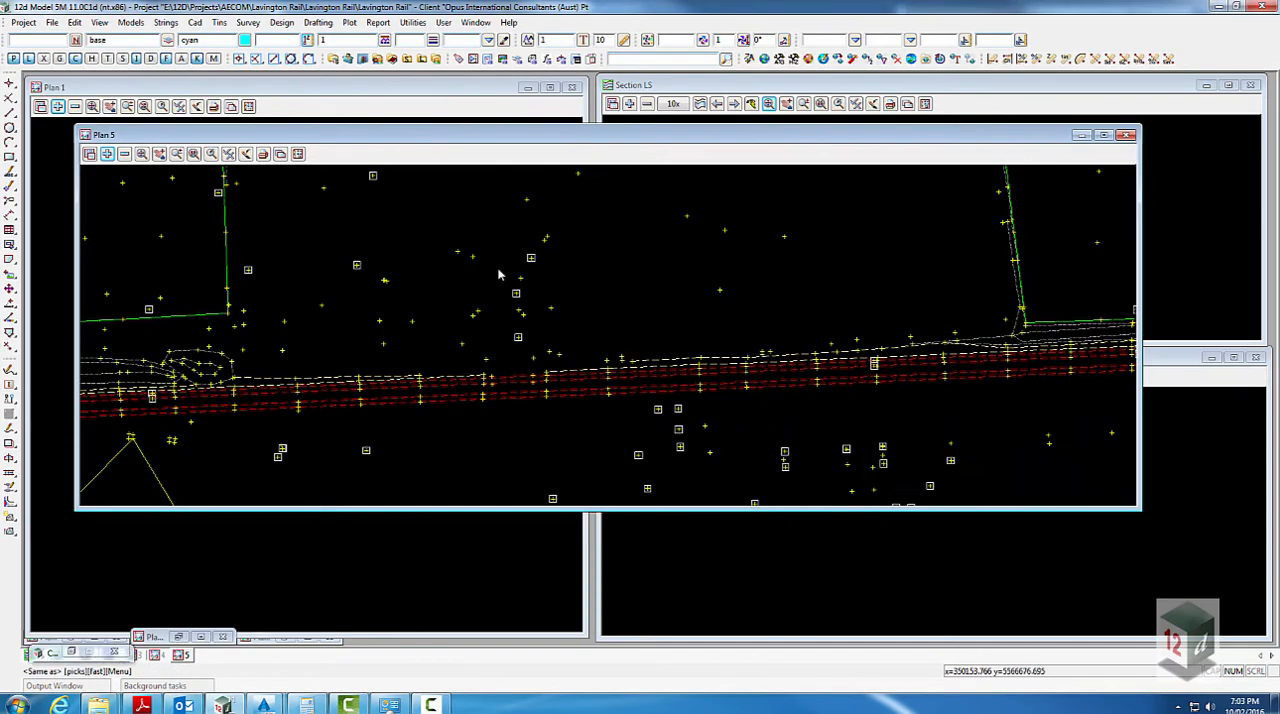
click(536, 265)
middle_click(537, 270)
click(964, 351)
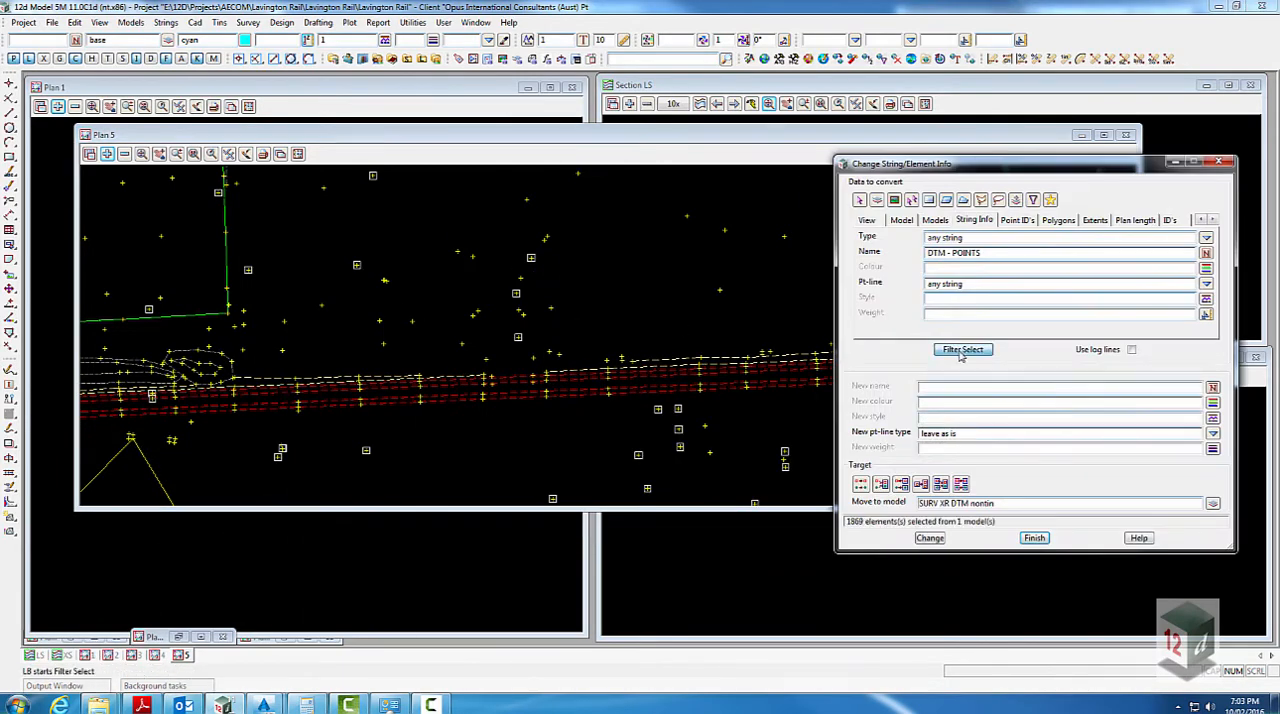
click(929, 538)
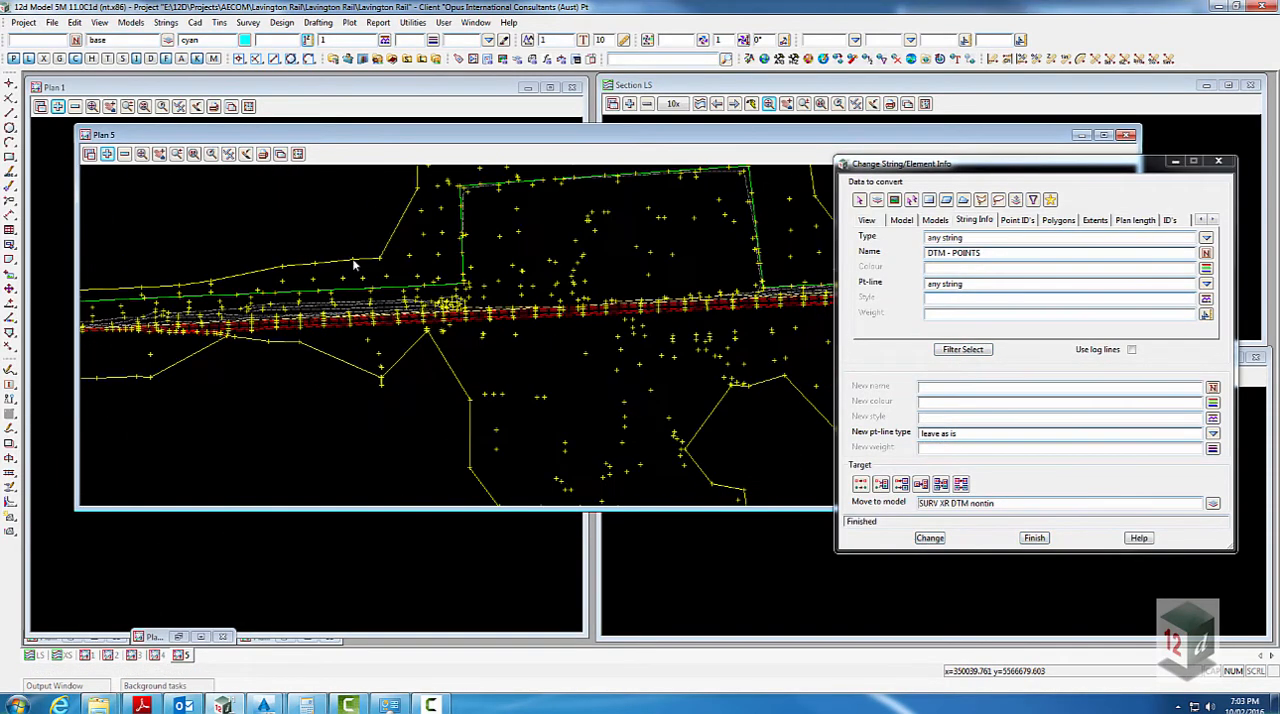
- Filter for the string named BOUNDARY, matched from the survey outline, and move it to the model SURV XR DTM bdy
scroll(342, 282, up, 4)
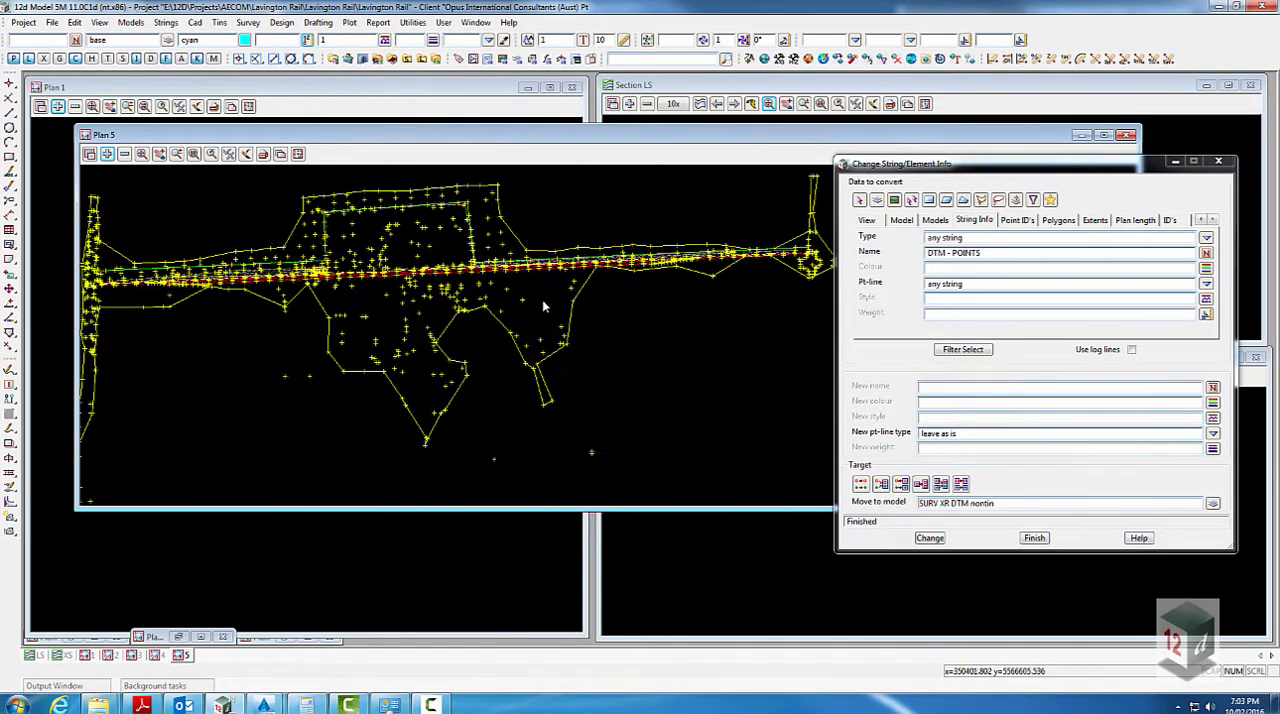
scroll(600, 203, down, 5)
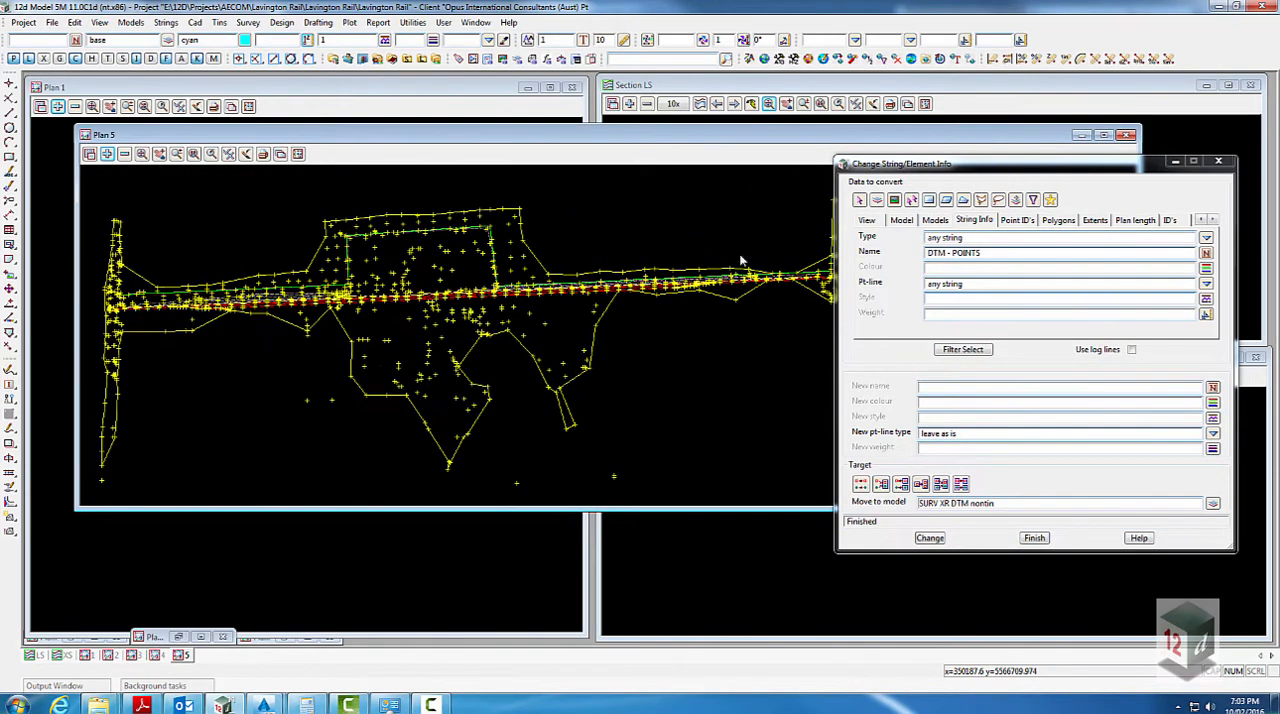
scroll(550, 241, up, 2)
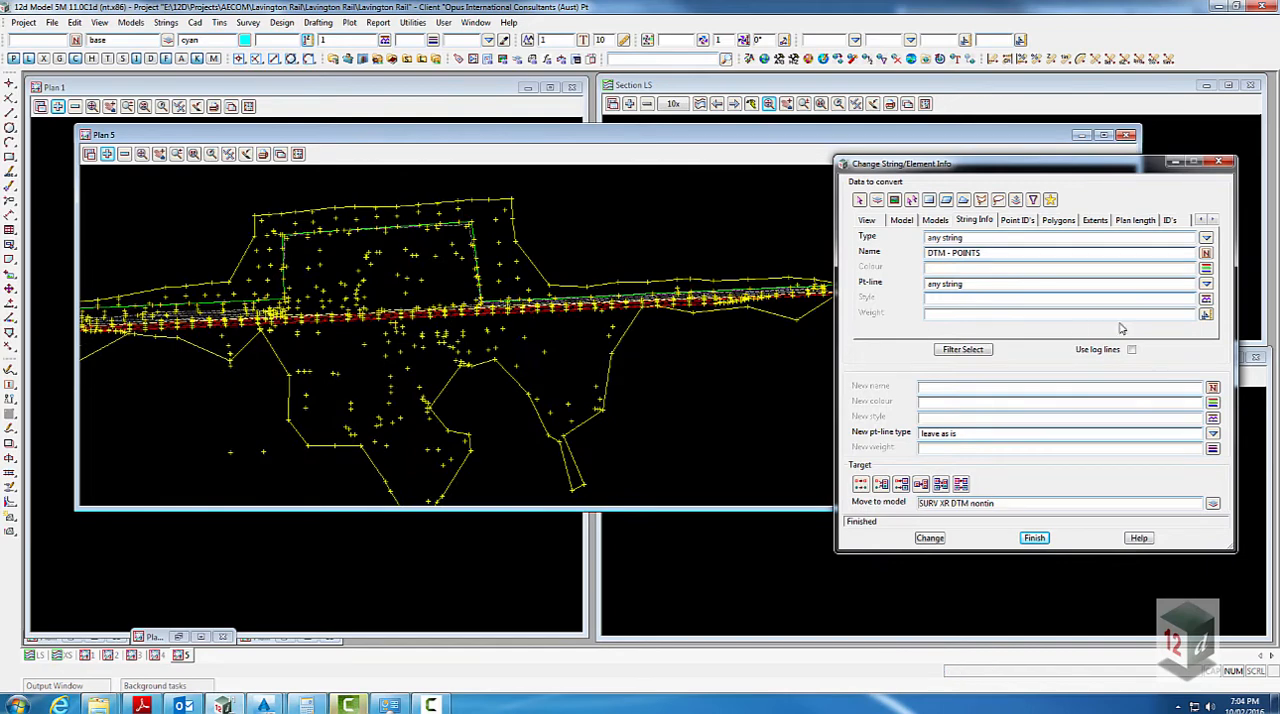
middle_click(991, 258)
click(531, 262)
middle_click(531, 262)
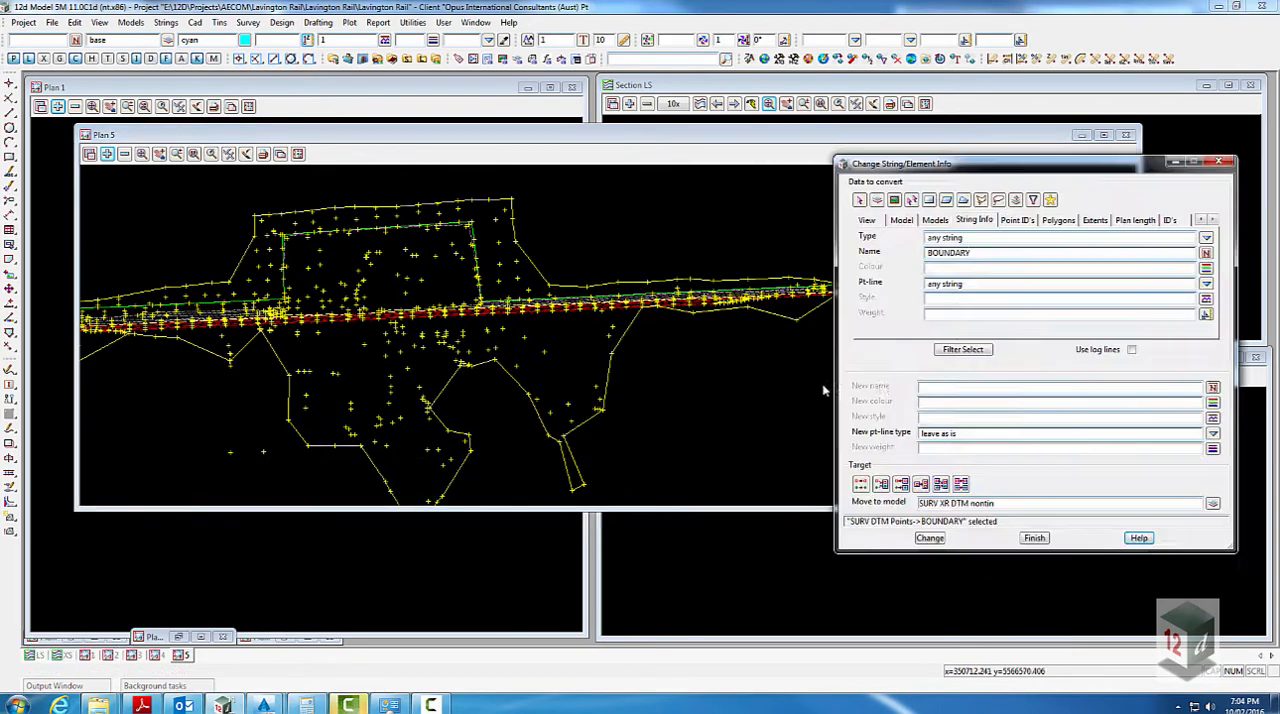
click(940, 349)
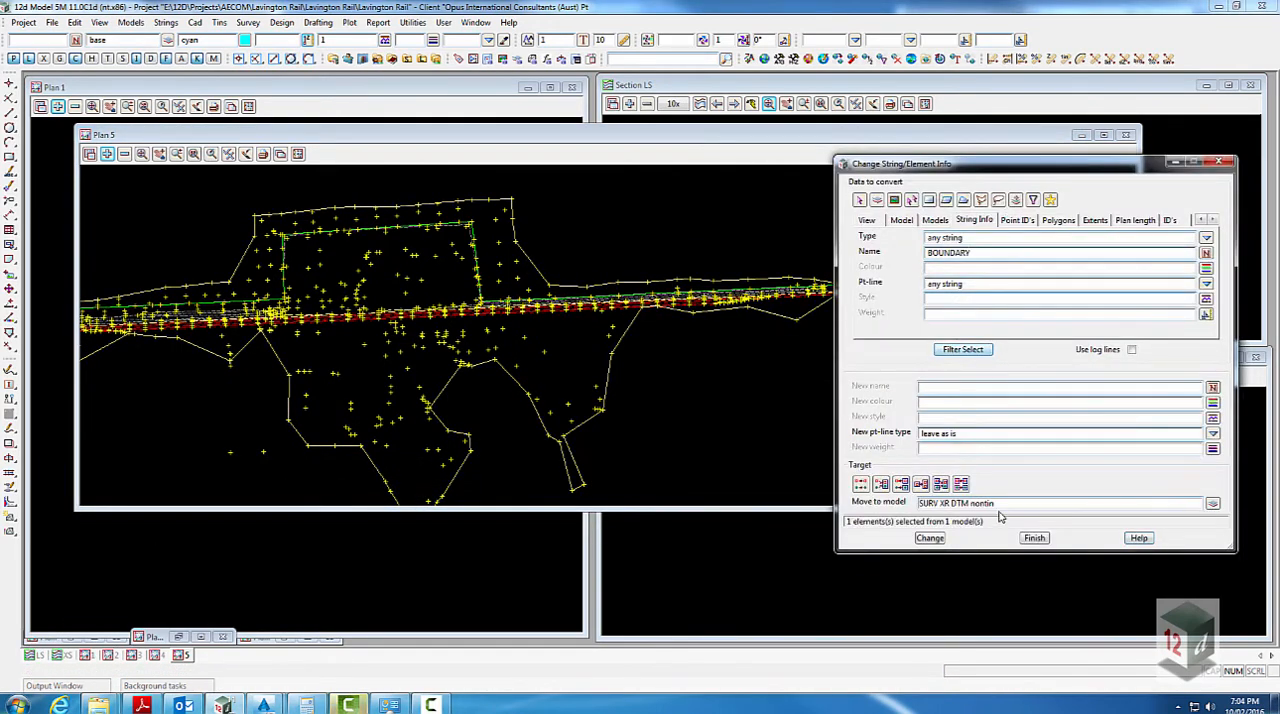
drag(995, 503, 968, 503)
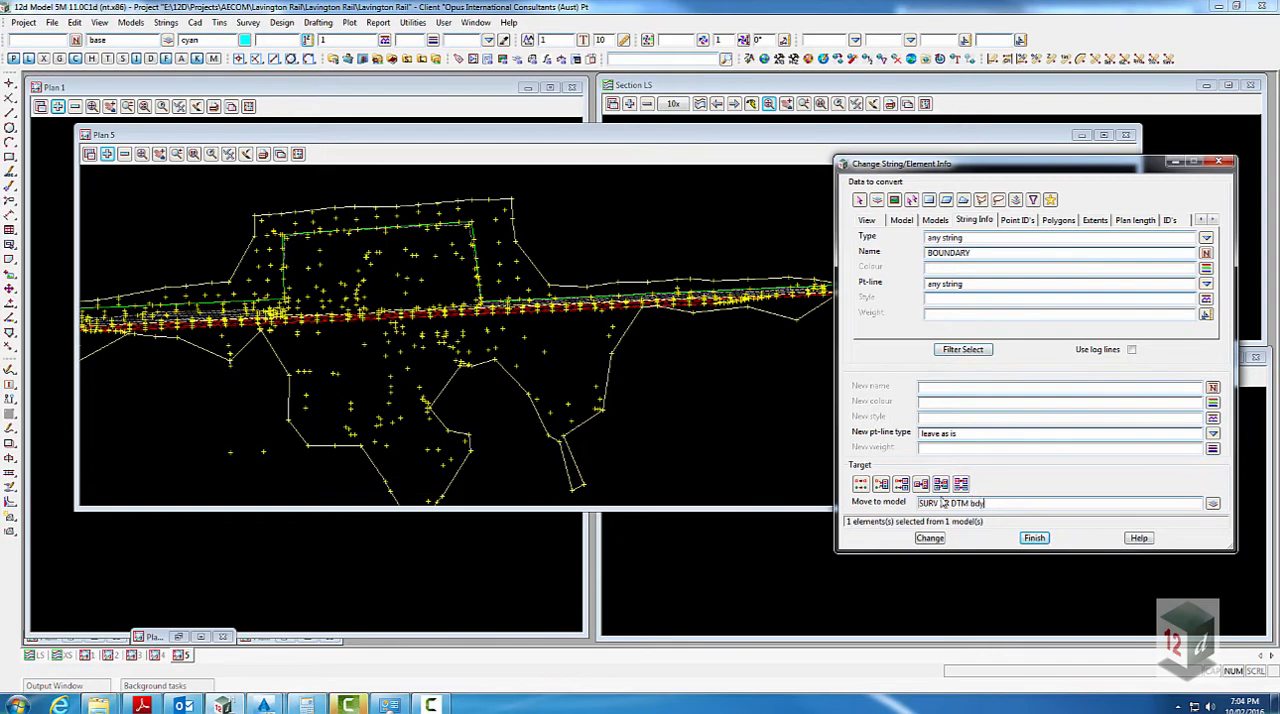
click(929, 538)
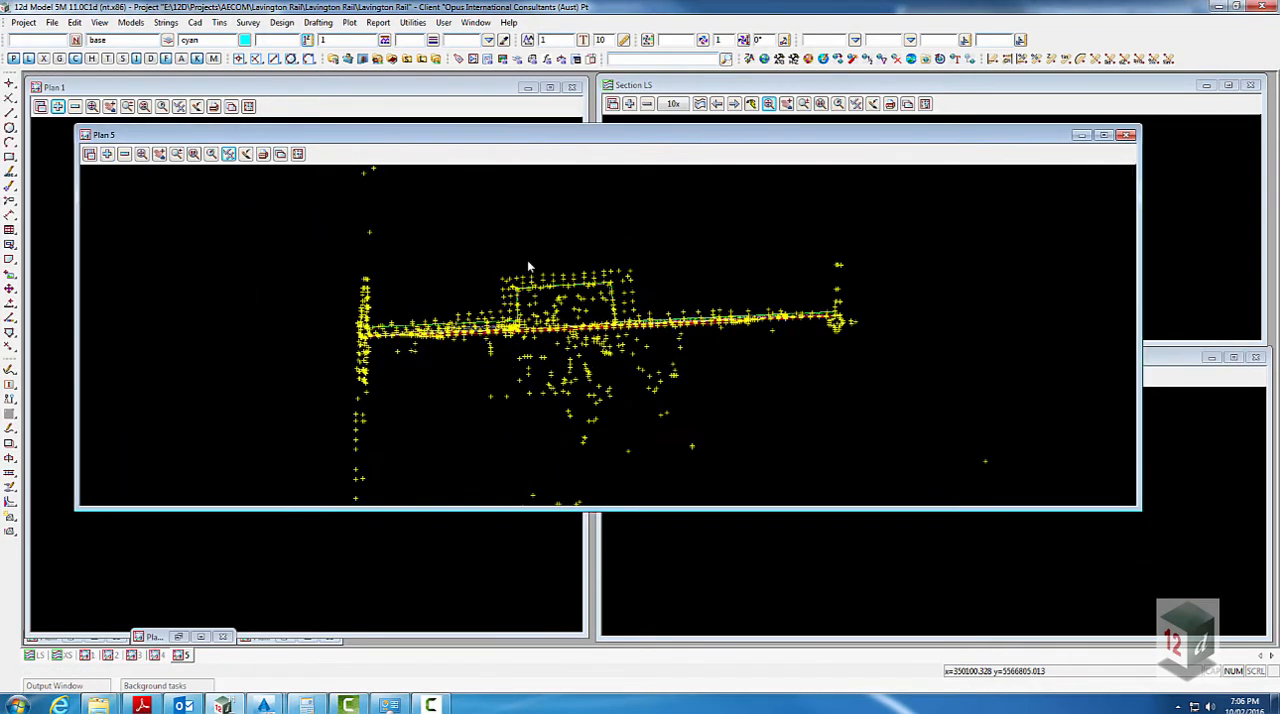
- Start triangulating data for a new tin named SURV DTM, with model tin SURV DTM and the tin colour brown
scroll(538, 364, up, 3)
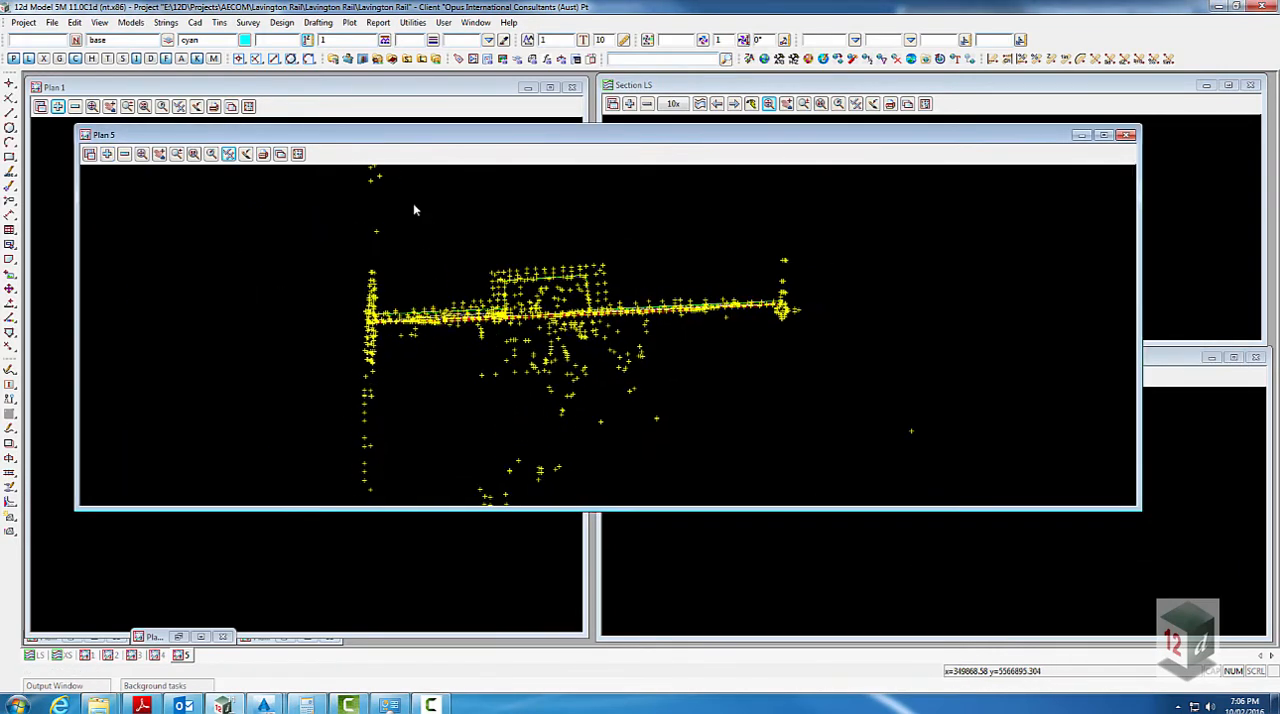
click(219, 22)
mouse_move(278, 118)
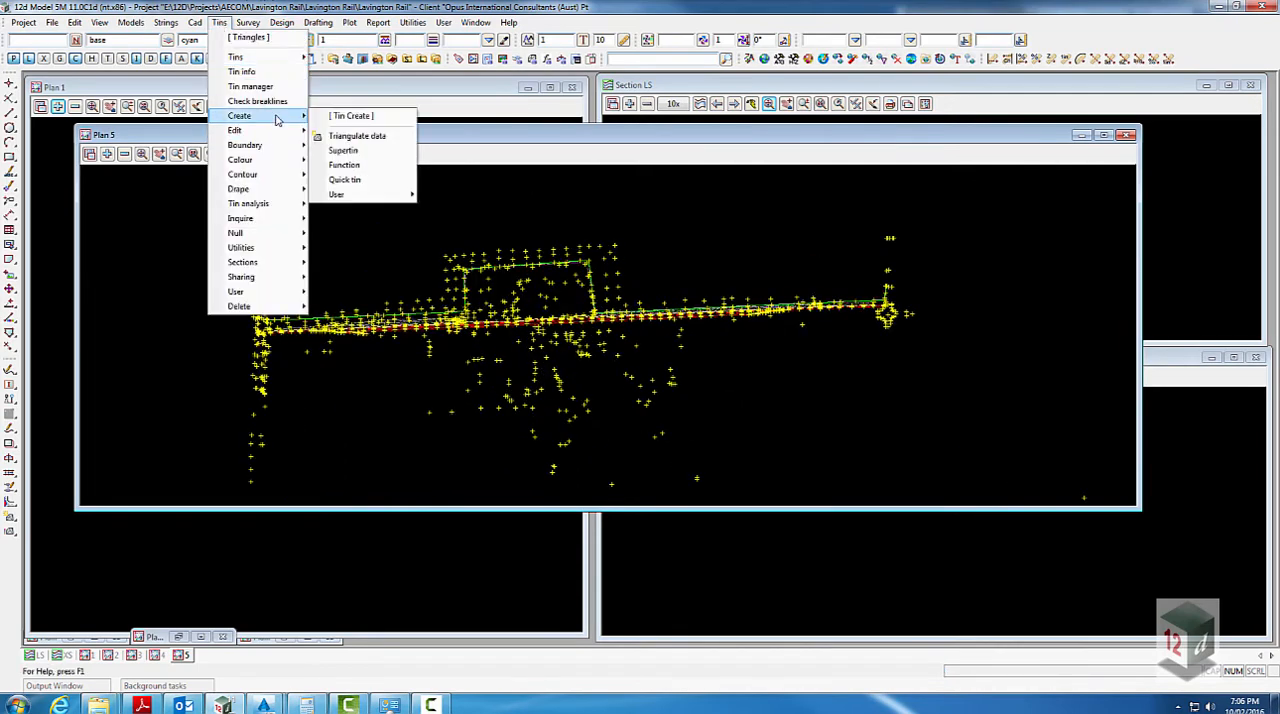
click(352, 137)
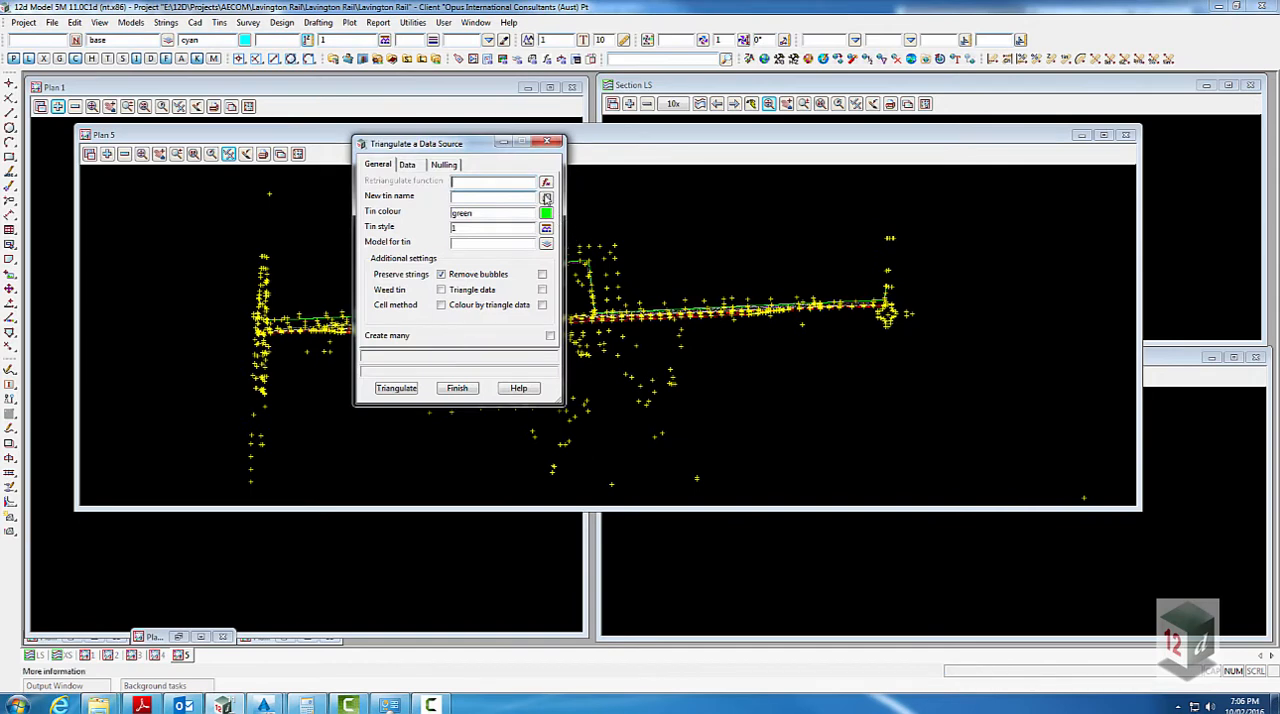
click(493, 198)
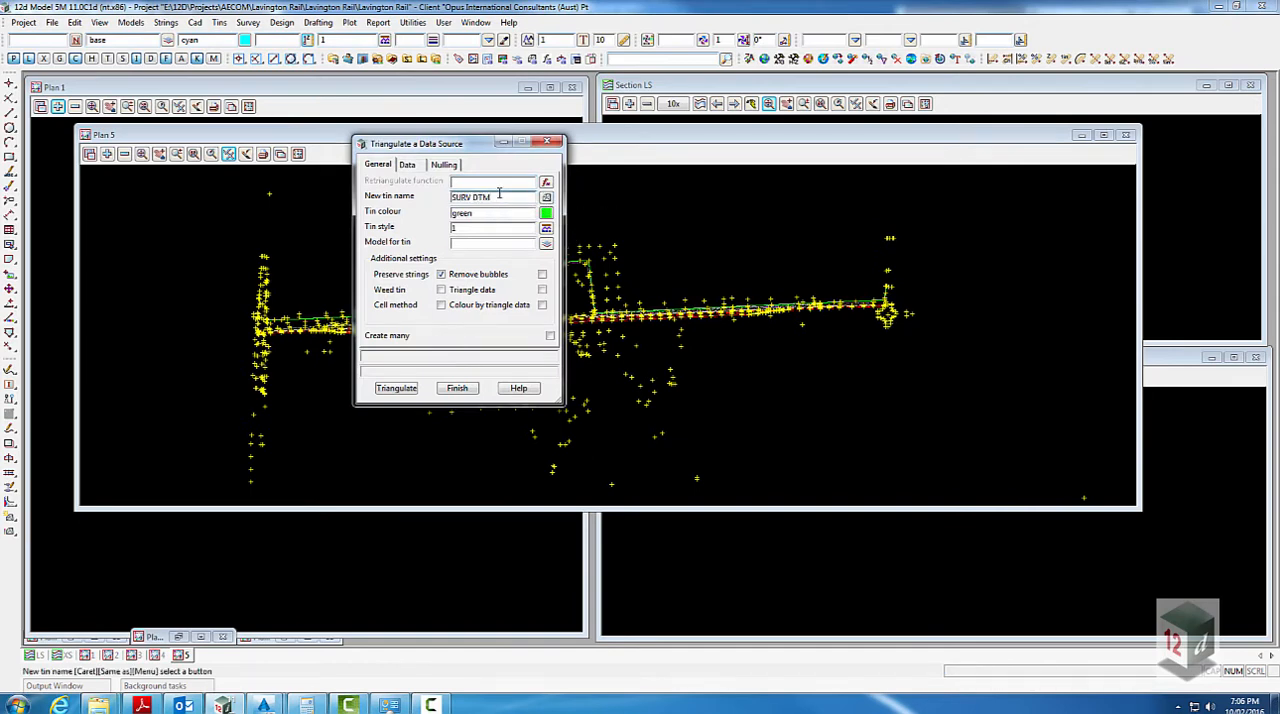
text(SURV DTM)
key(Return)
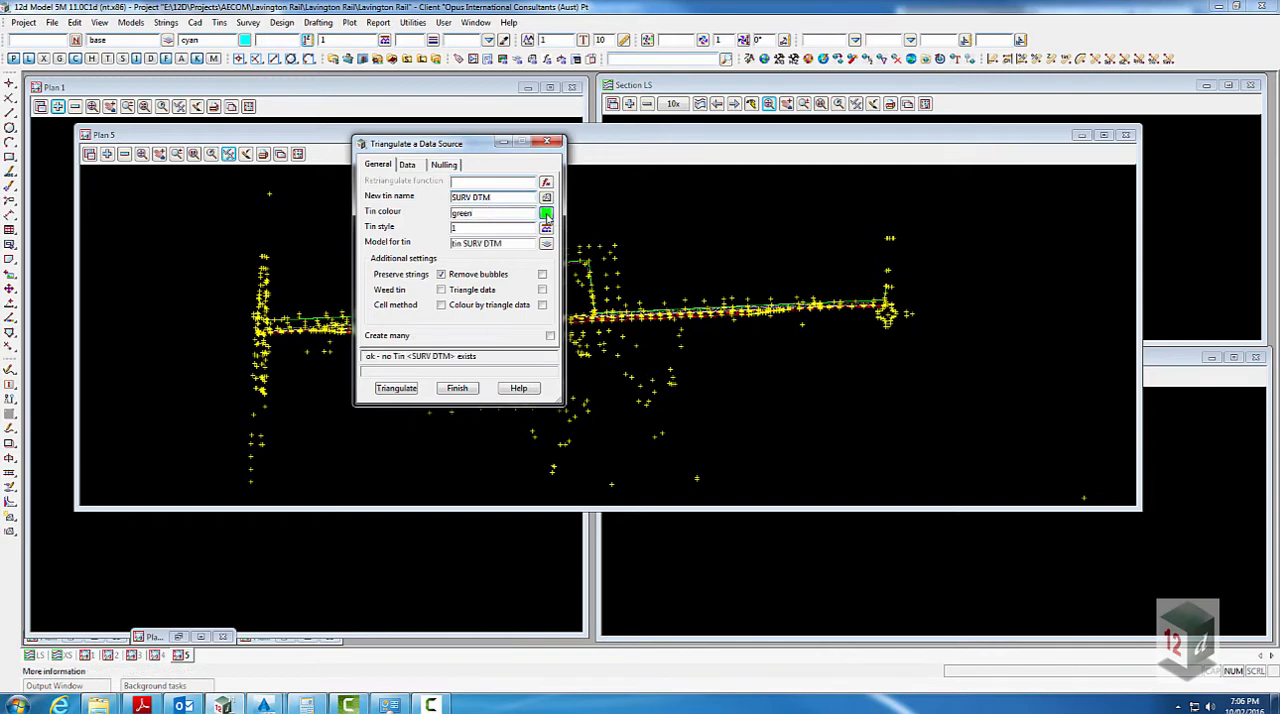
click(546, 213)
double_click(705, 272)
- Set the data to triangulate to a list of two models, SURV XR DTM and SURV DTM Points
click(415, 167)
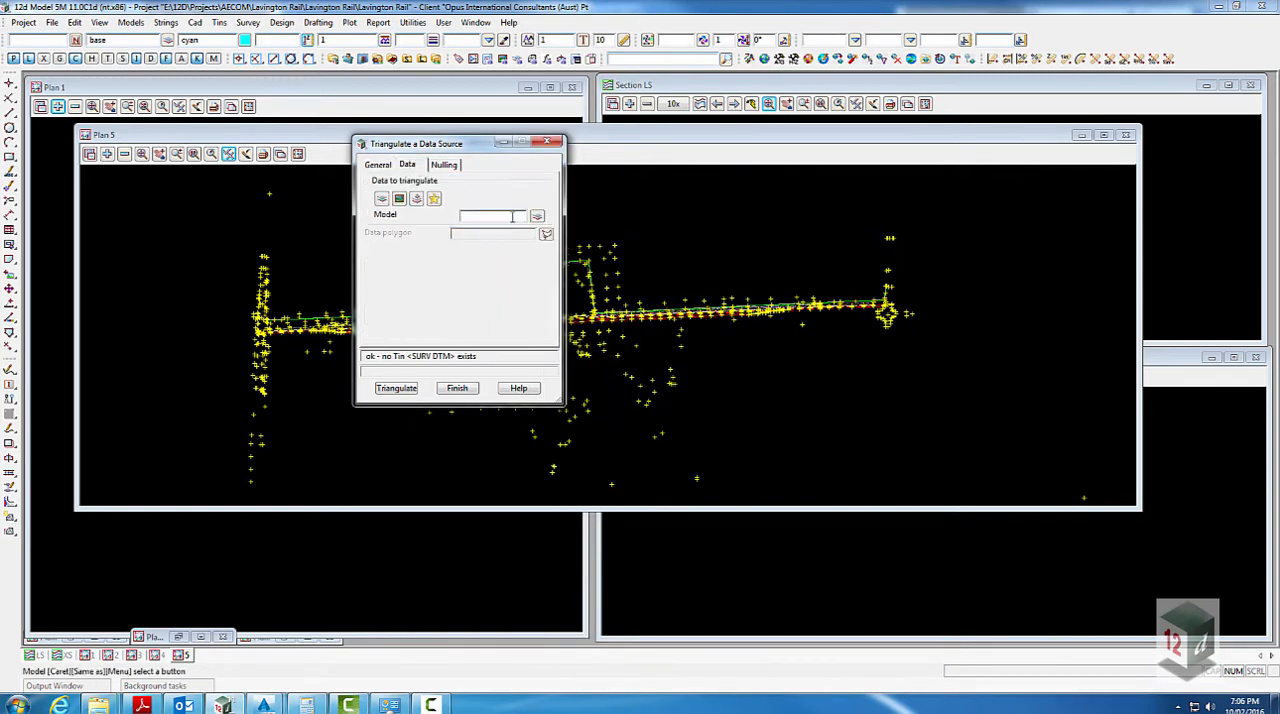
click(537, 217)
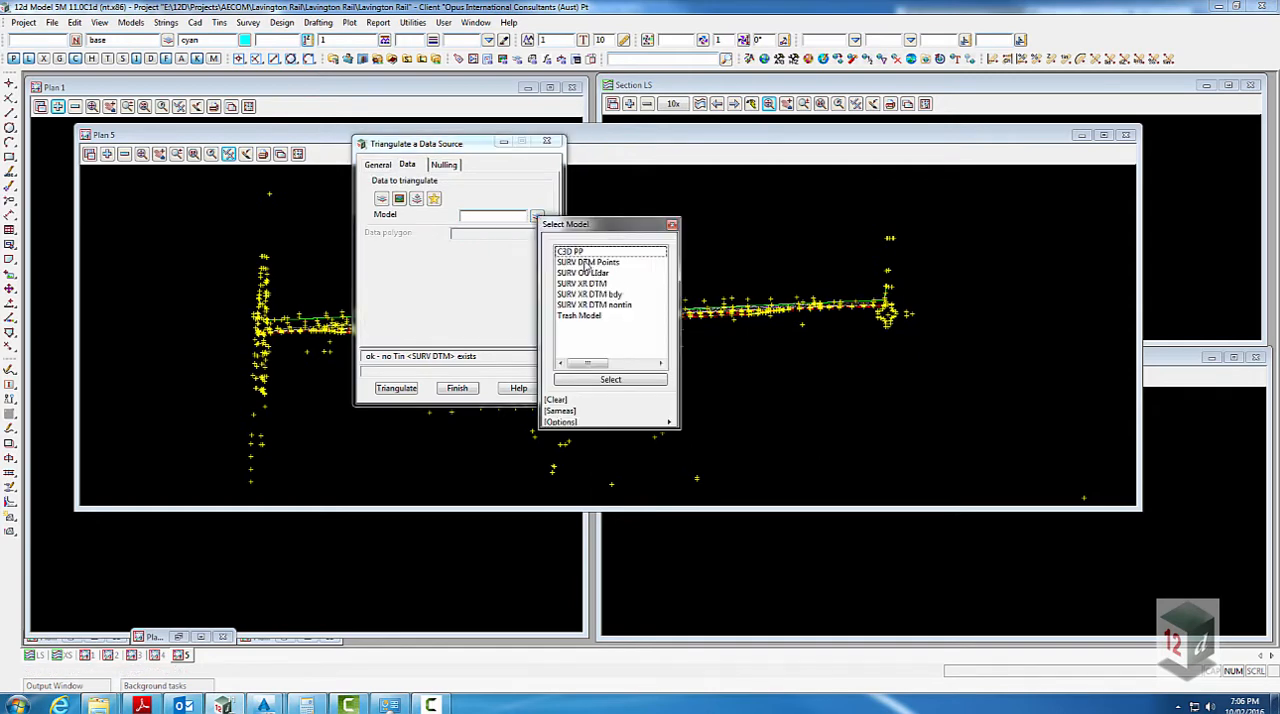
double_click(588, 284)
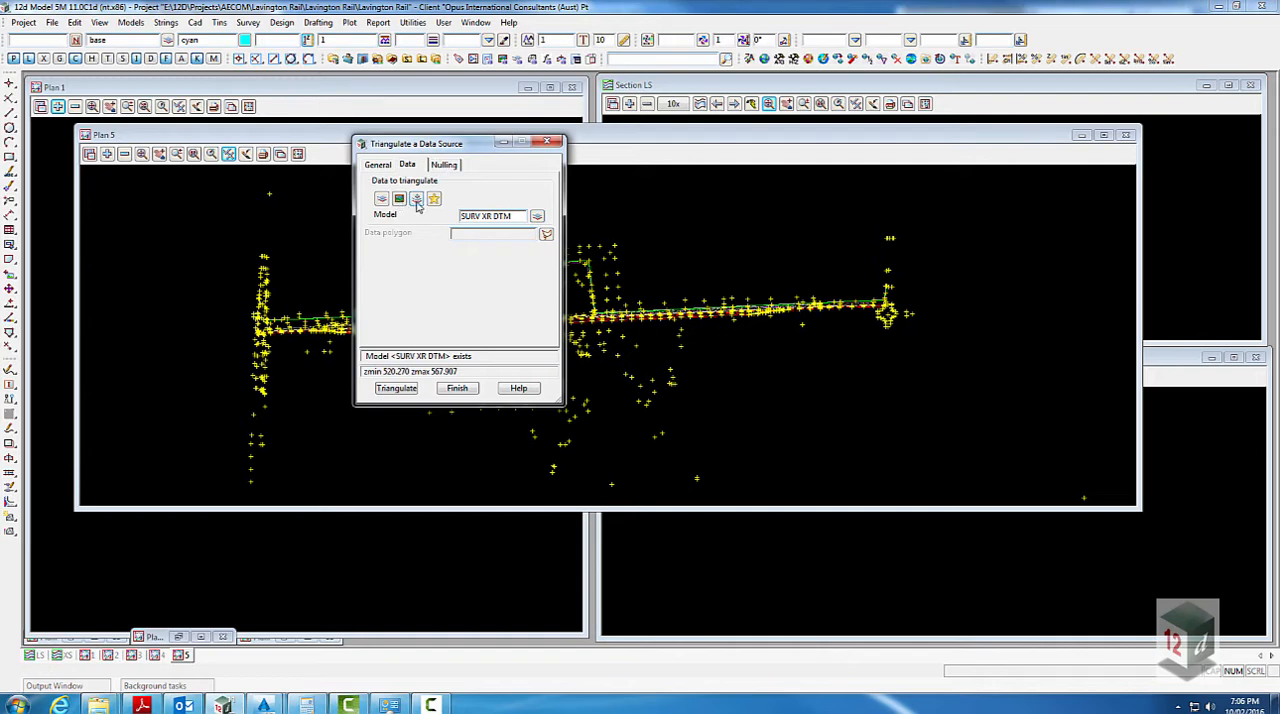
click(417, 200)
click(428, 238)
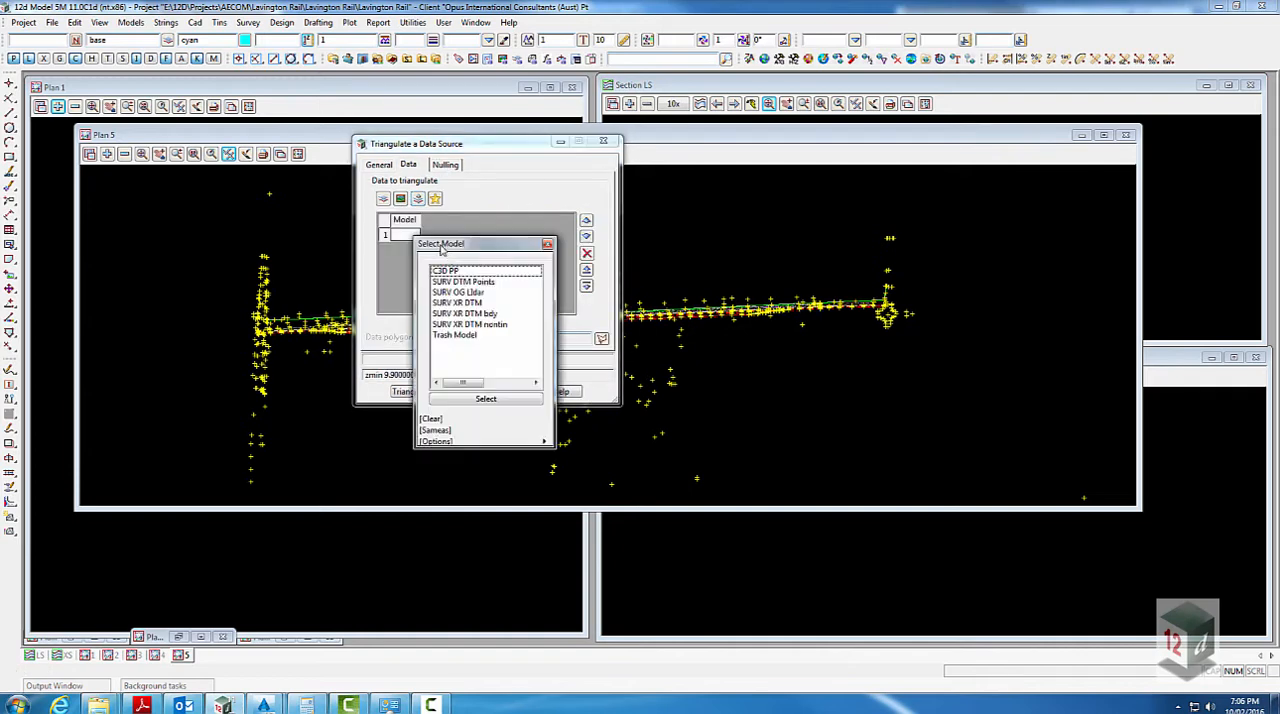
double_click(475, 303)
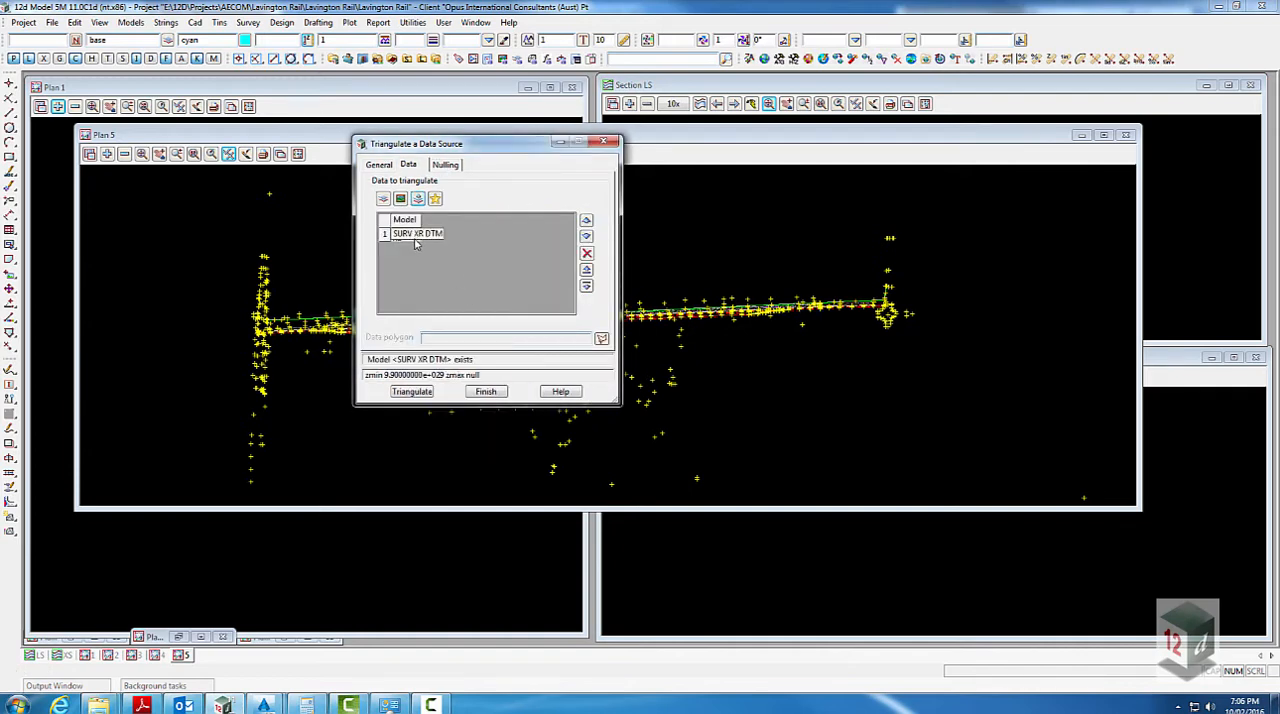
click(416, 244)
right_click(407, 248)
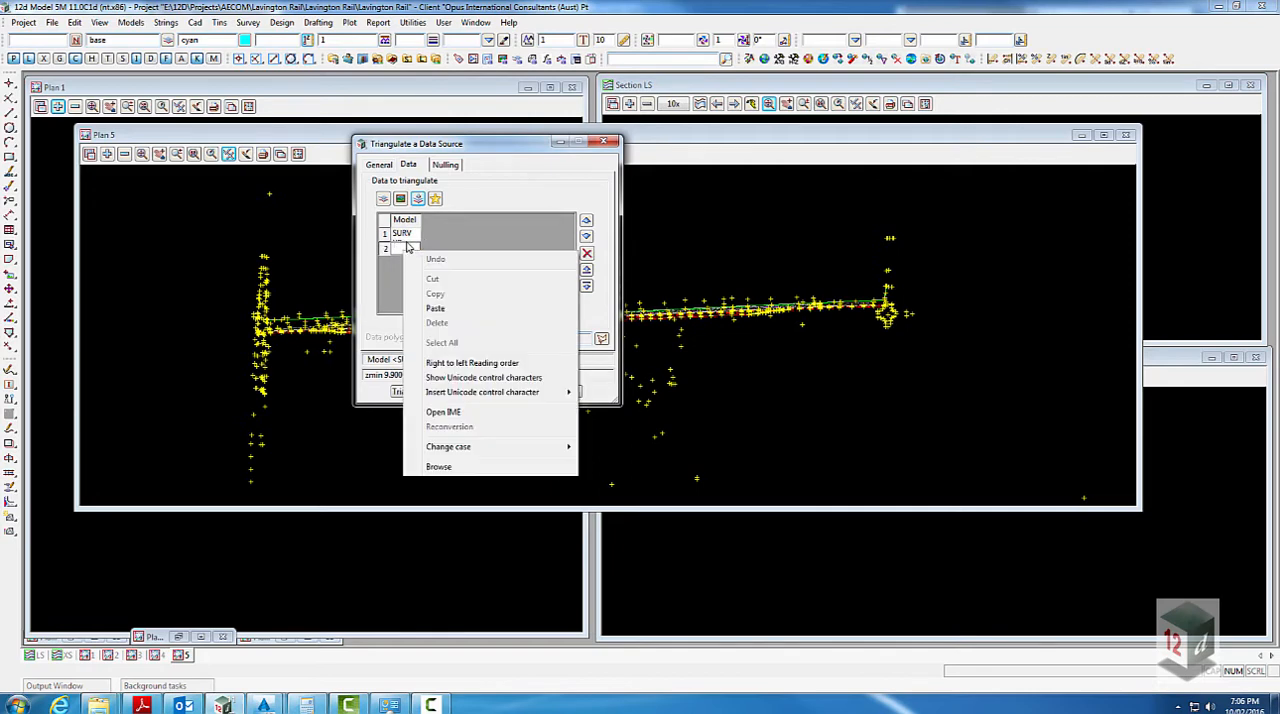
click(407, 242)
right_click(403, 254)
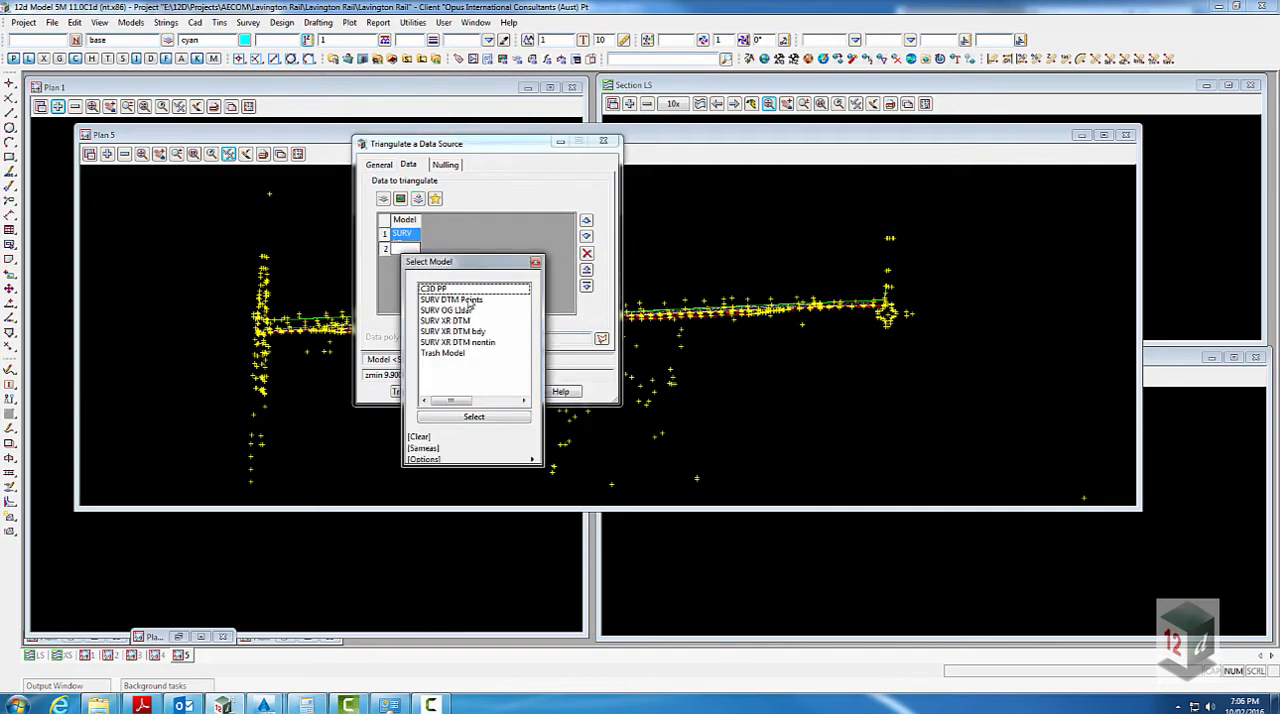
double_click(468, 301)
- Review the nulling and general settings, triangulate the SURV DTM tin with strings preserved, and finish the triangulation
click(446, 165)
click(379, 165)
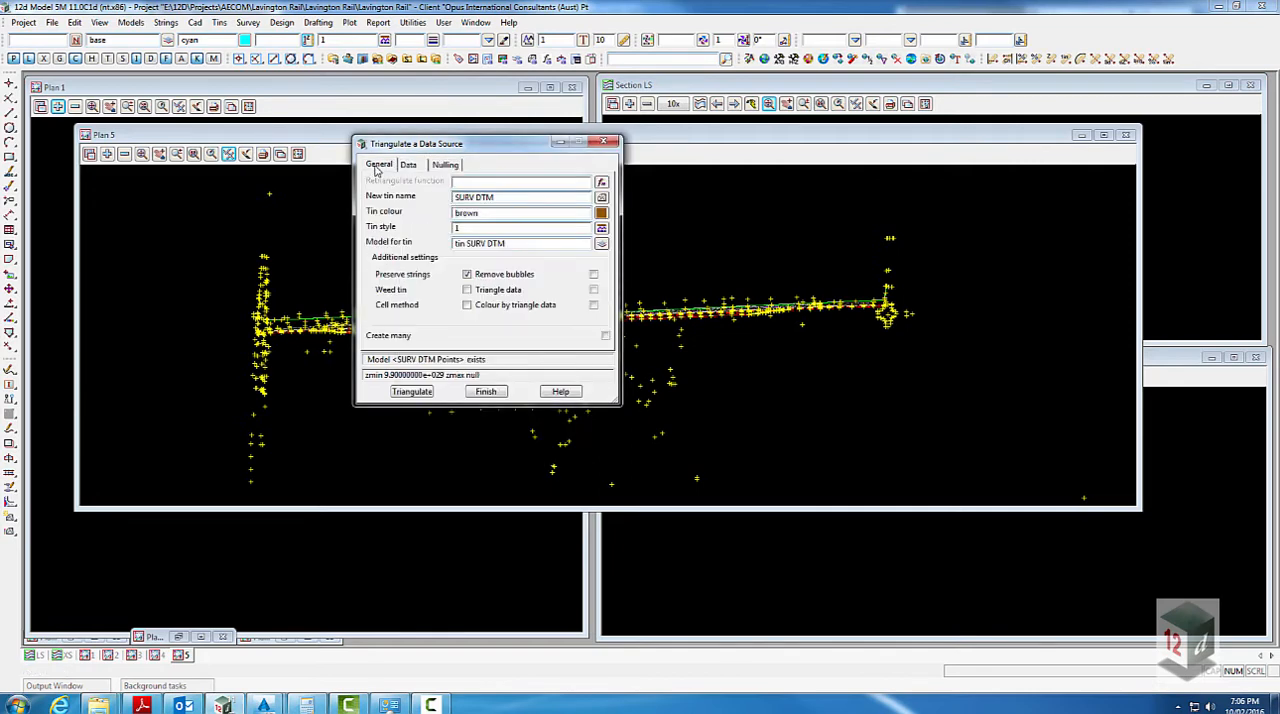
drag(475, 142, 1077, 202)
click(1014, 451)
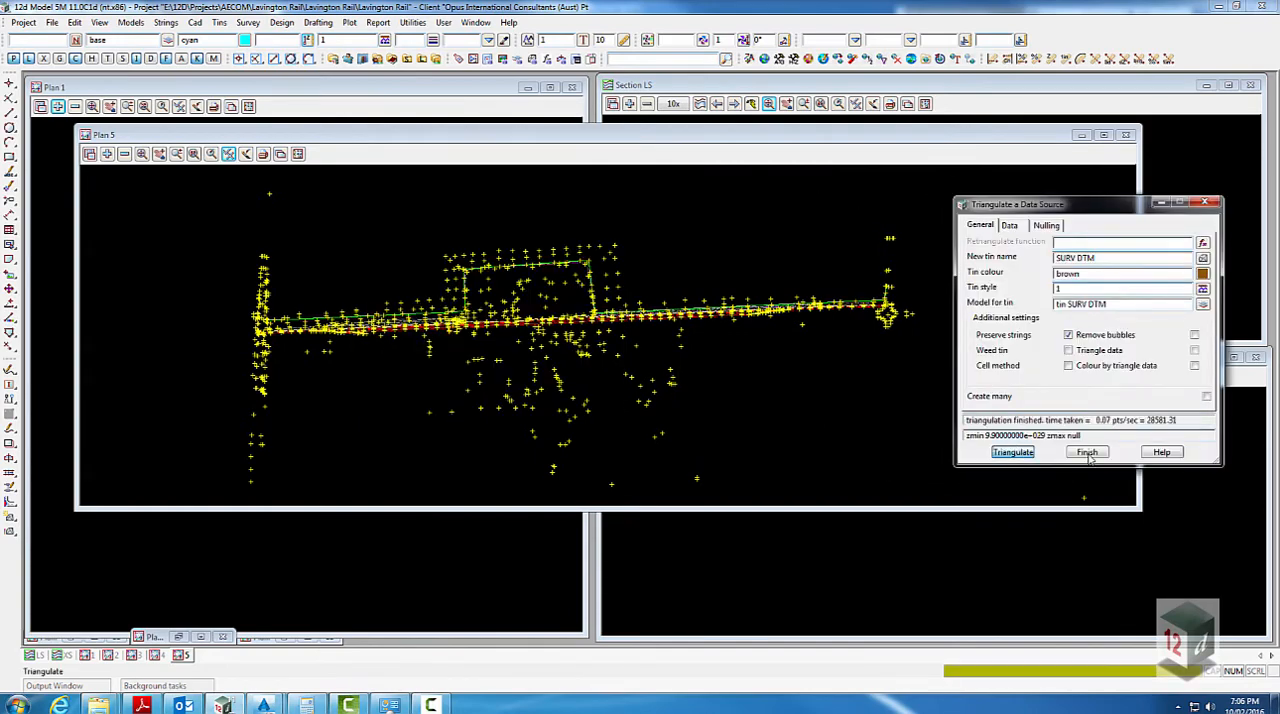
click(1088, 452)
- Add the models tin SURV DTM and SURV XR DTM bdy to the Plan 5 view
click(107, 153)
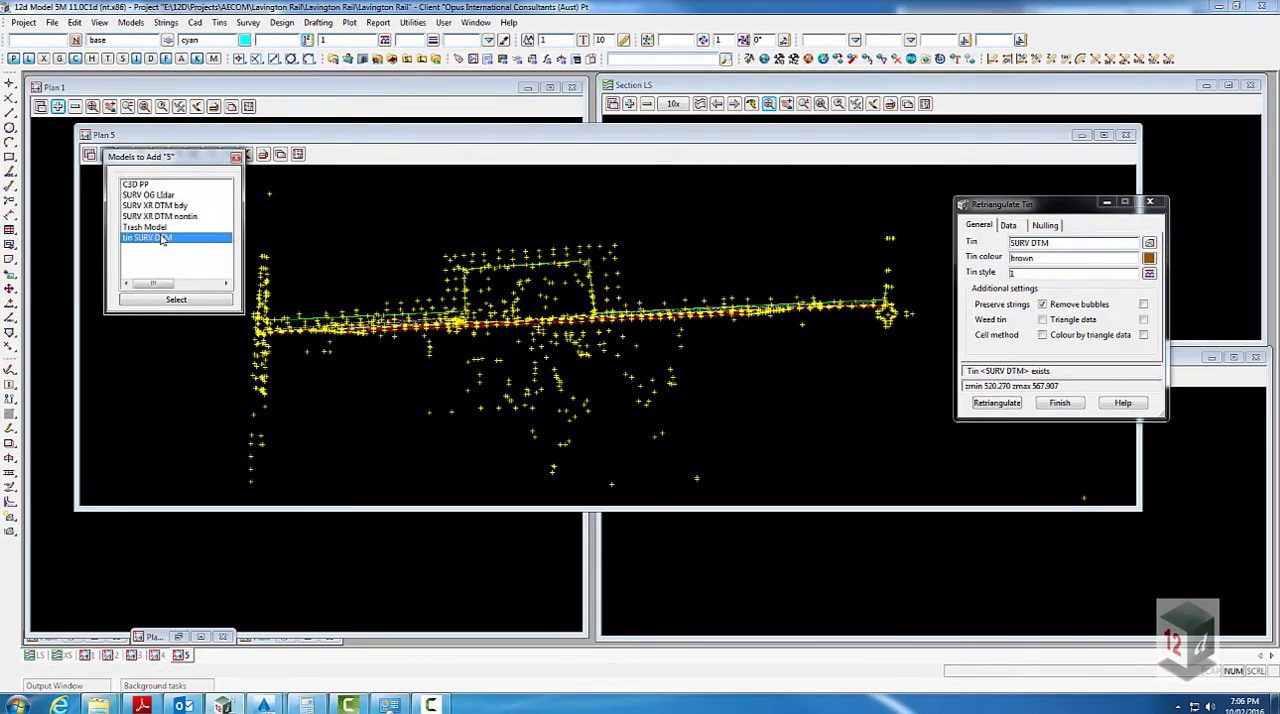
click(164, 240)
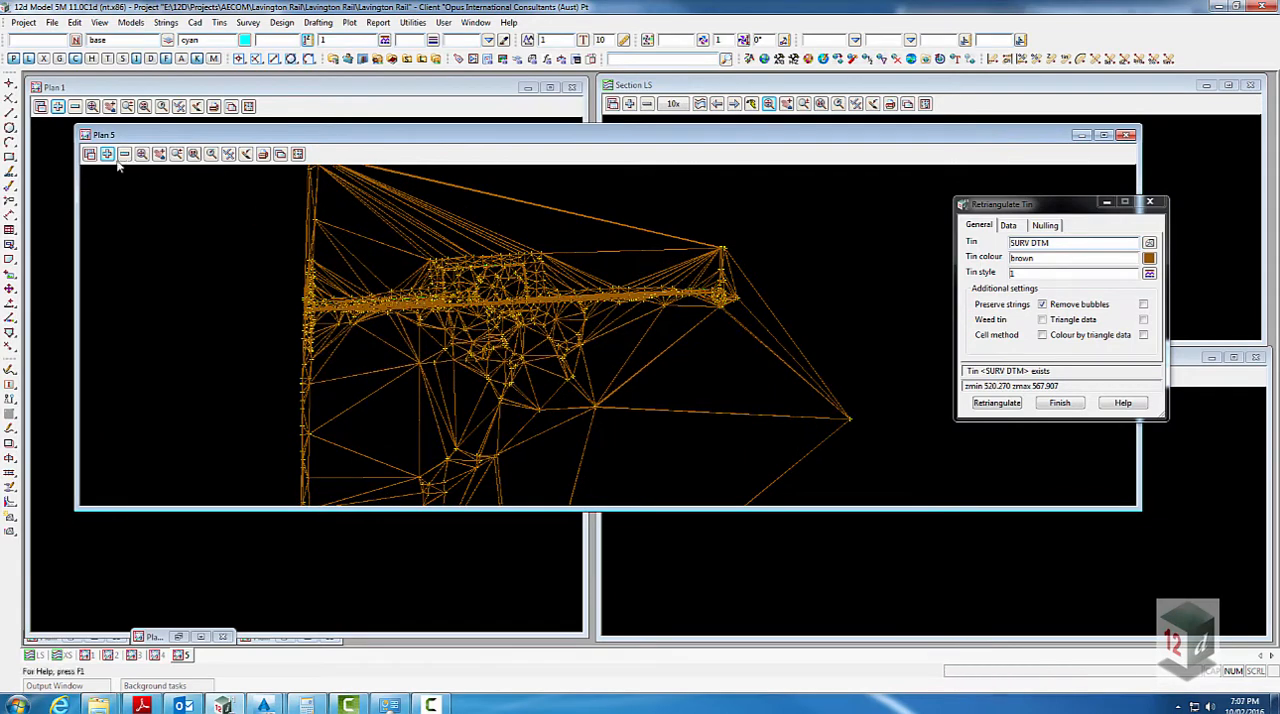
click(107, 153)
click(183, 212)
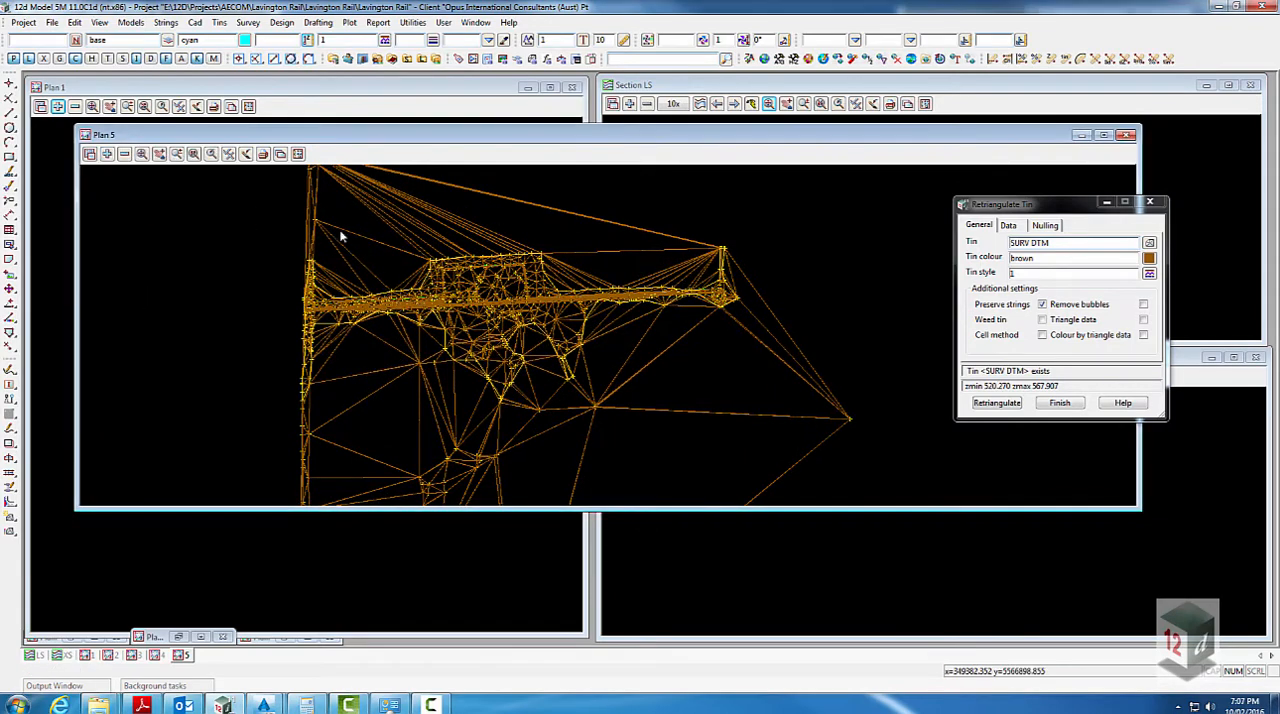
- Try to retriangulate the SURV DTM tin with the BOUNDARY string of SURV XR DTM bdy as the null polygon
click(1044, 226)
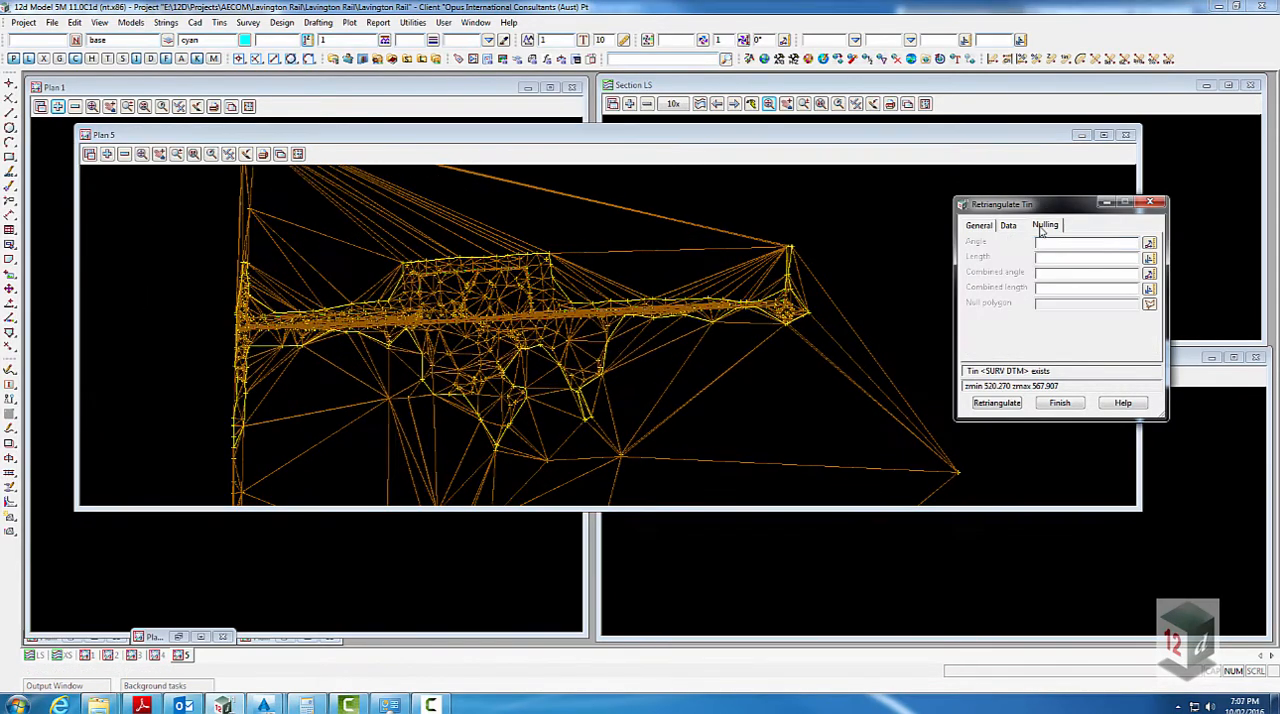
click(1149, 303)
click(565, 290)
middle_click(565, 290)
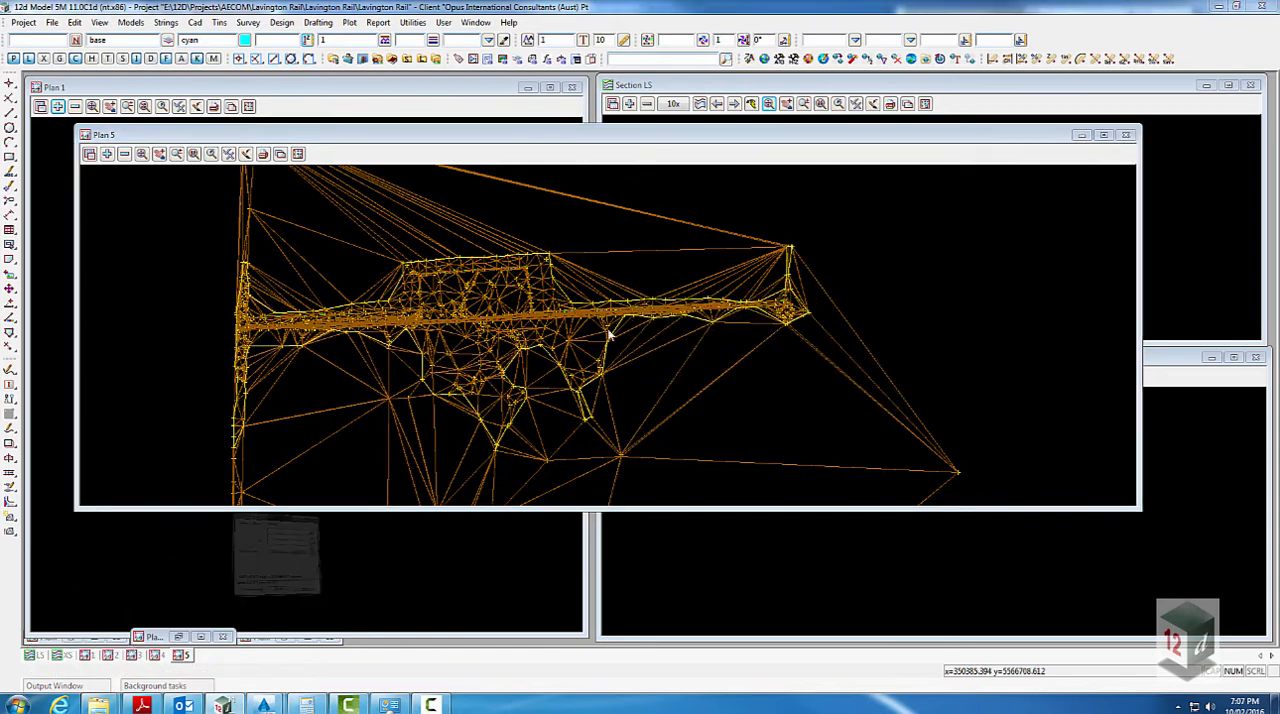
click(997, 403)
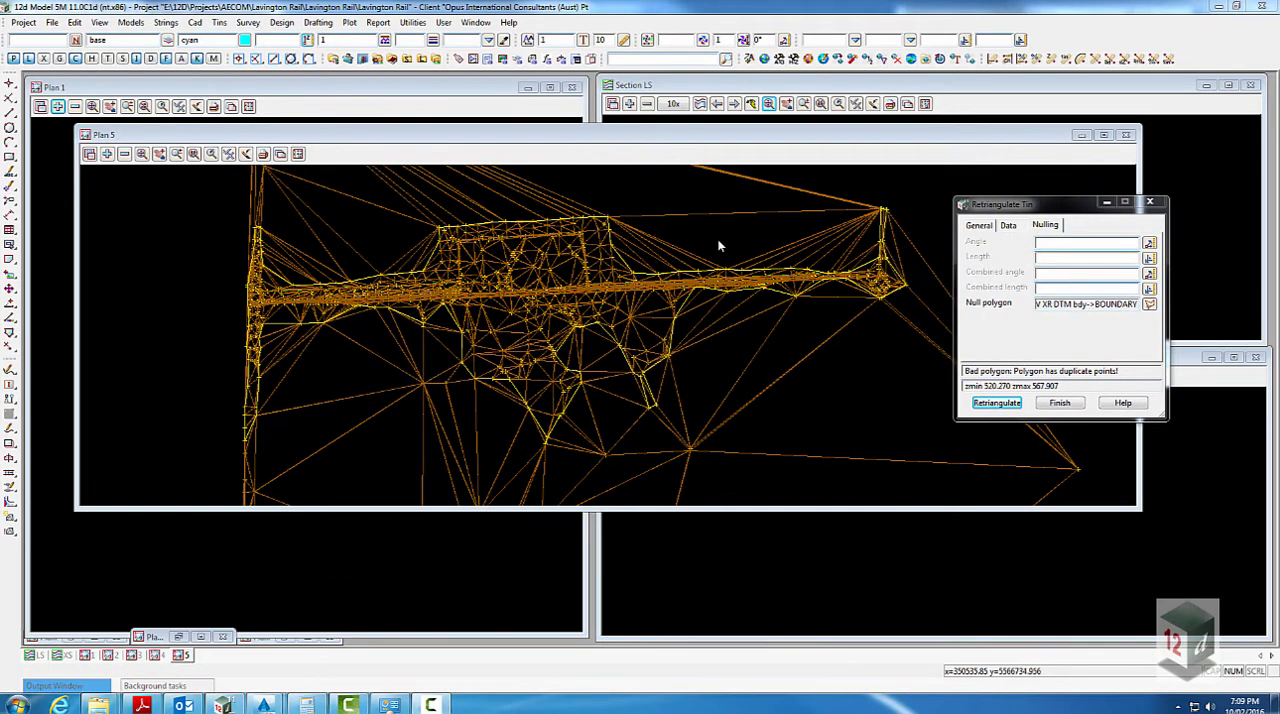
- Clear the null polygon and retriangulate the SURV DTM tin with a nulling length of 20
click(719, 246)
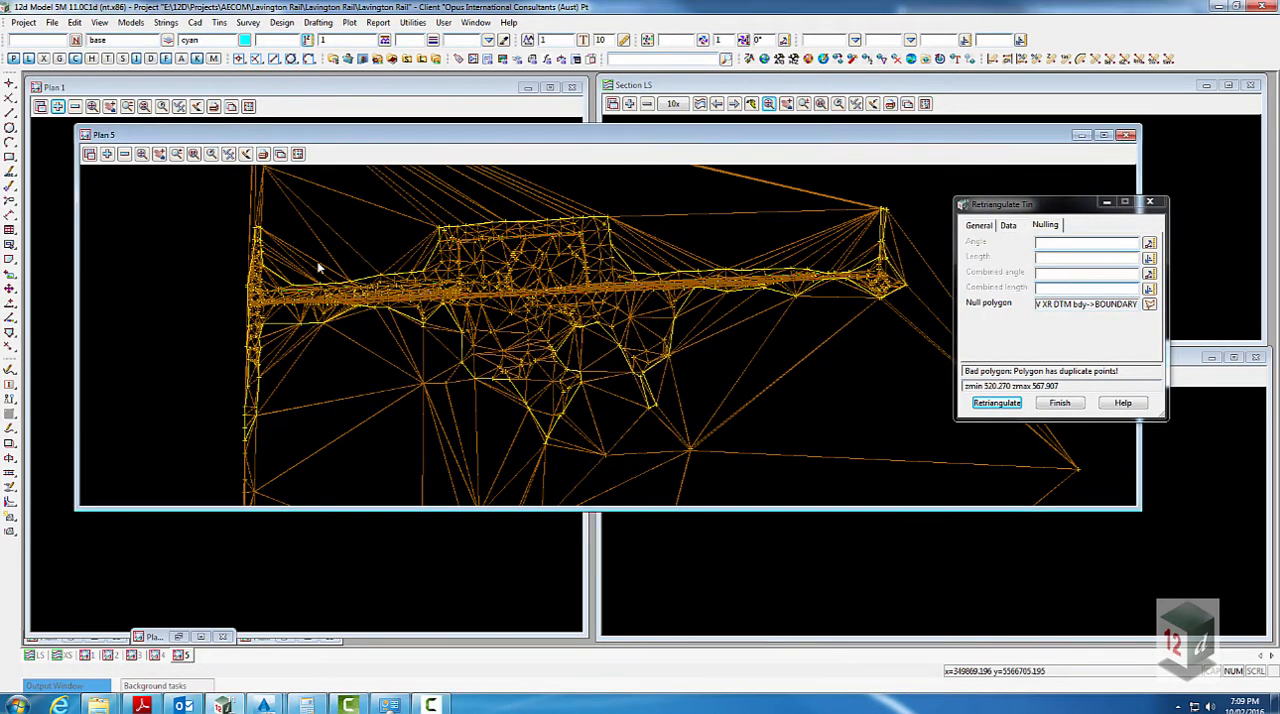
scroll(250, 243, up, 1)
scroll(275, 245, down, 2)
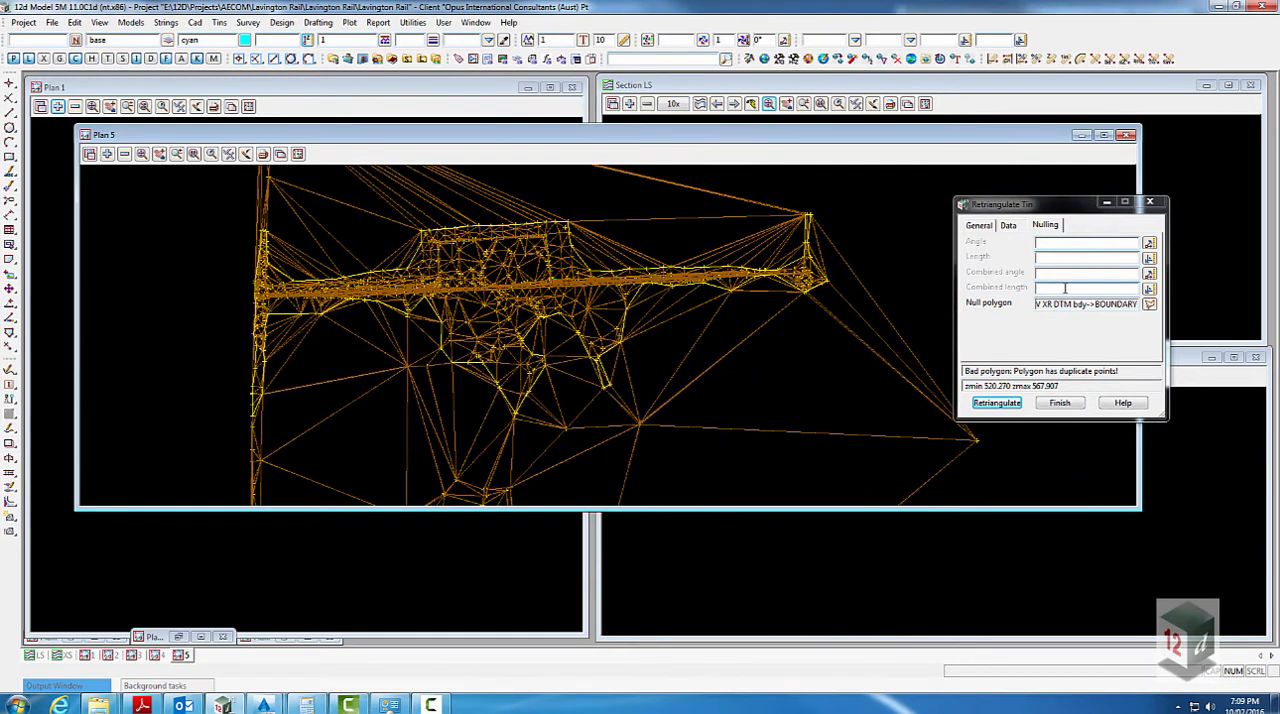
click(1149, 304)
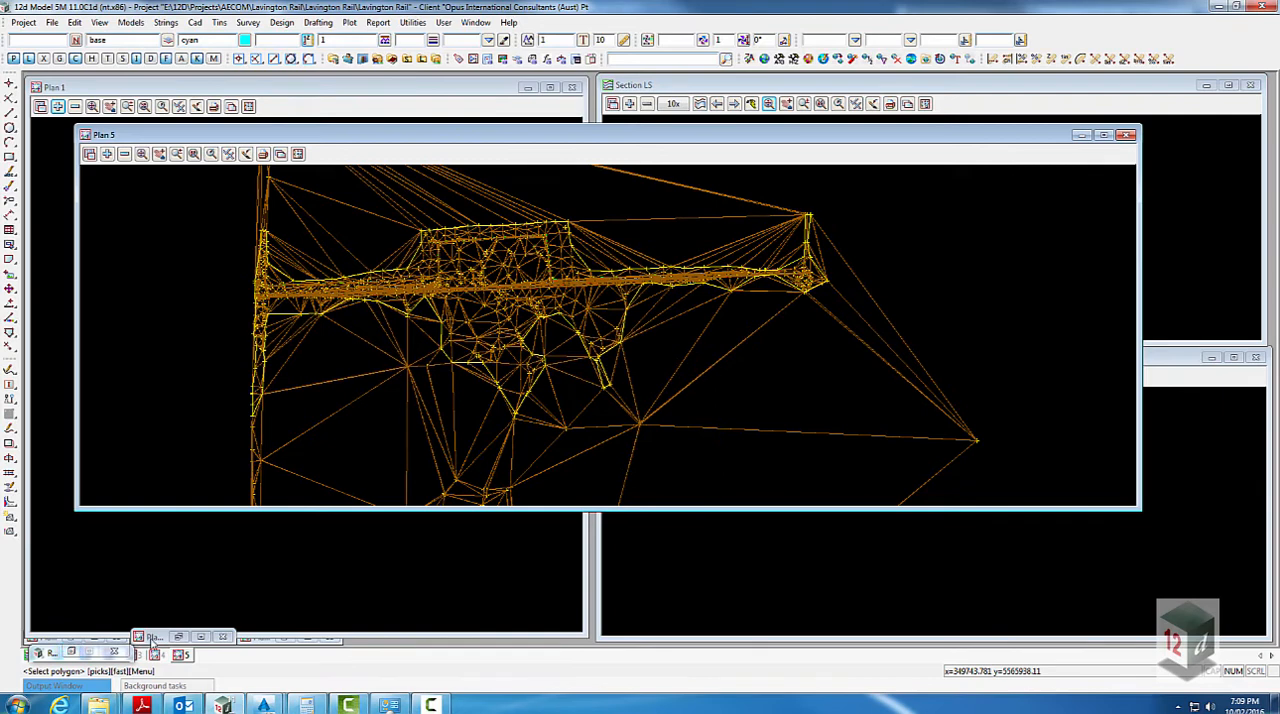
click(71, 652)
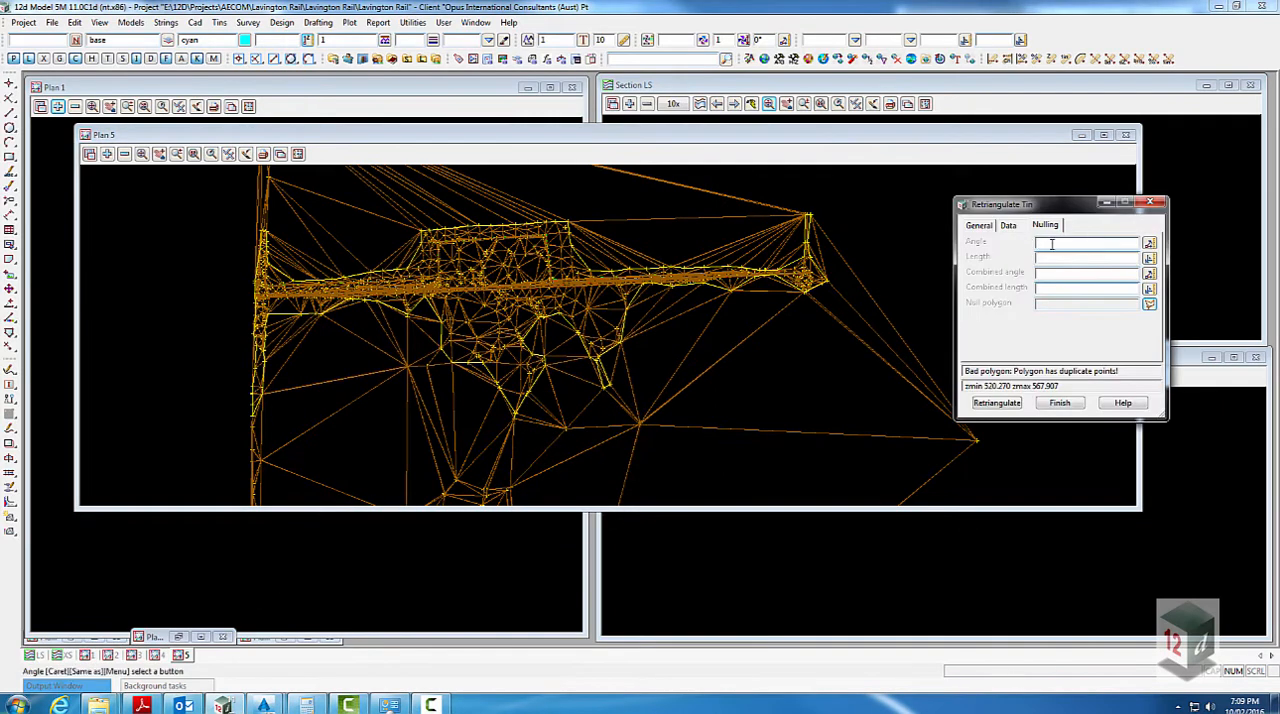
click(1051, 259)
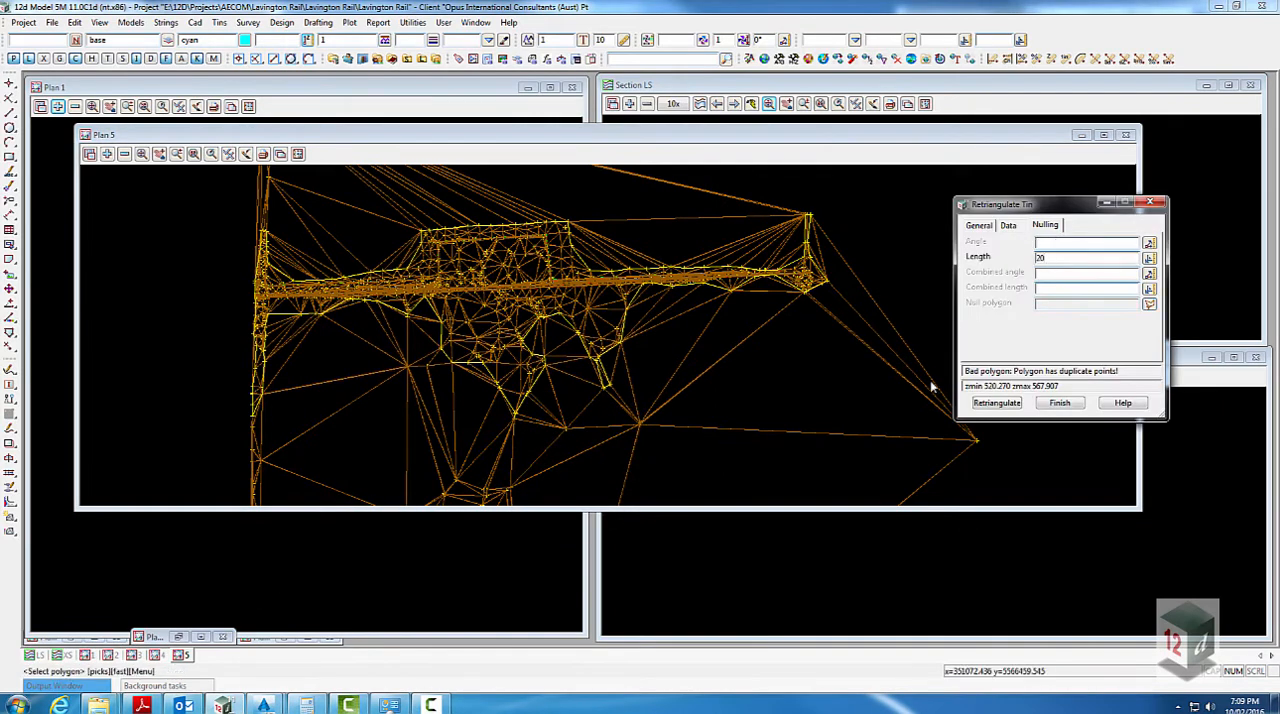
click(997, 403)
scroll(828, 241, up, 2)
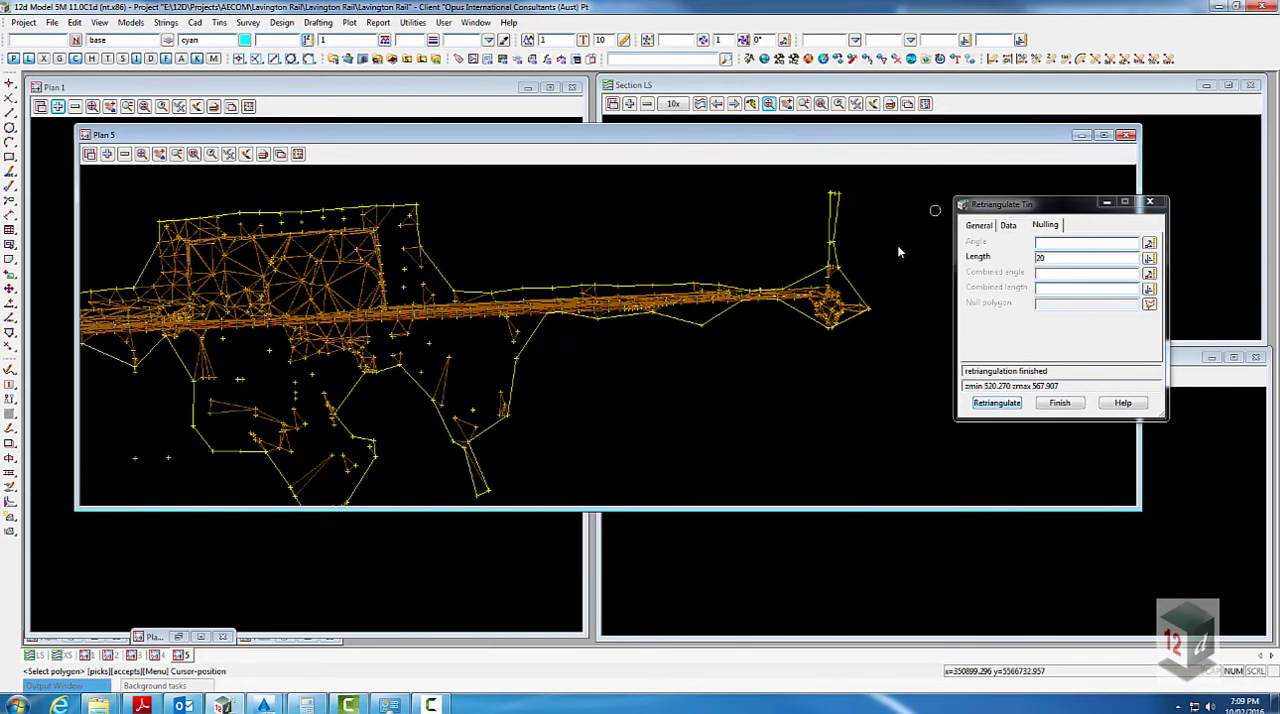
- Retriangulate the SURV DTM tin with a nulling length of 30, and repeat with larger lengths to keep more of the inner triangles
scroll(903, 250, down, 1)
drag(1048, 259, 1019, 257)
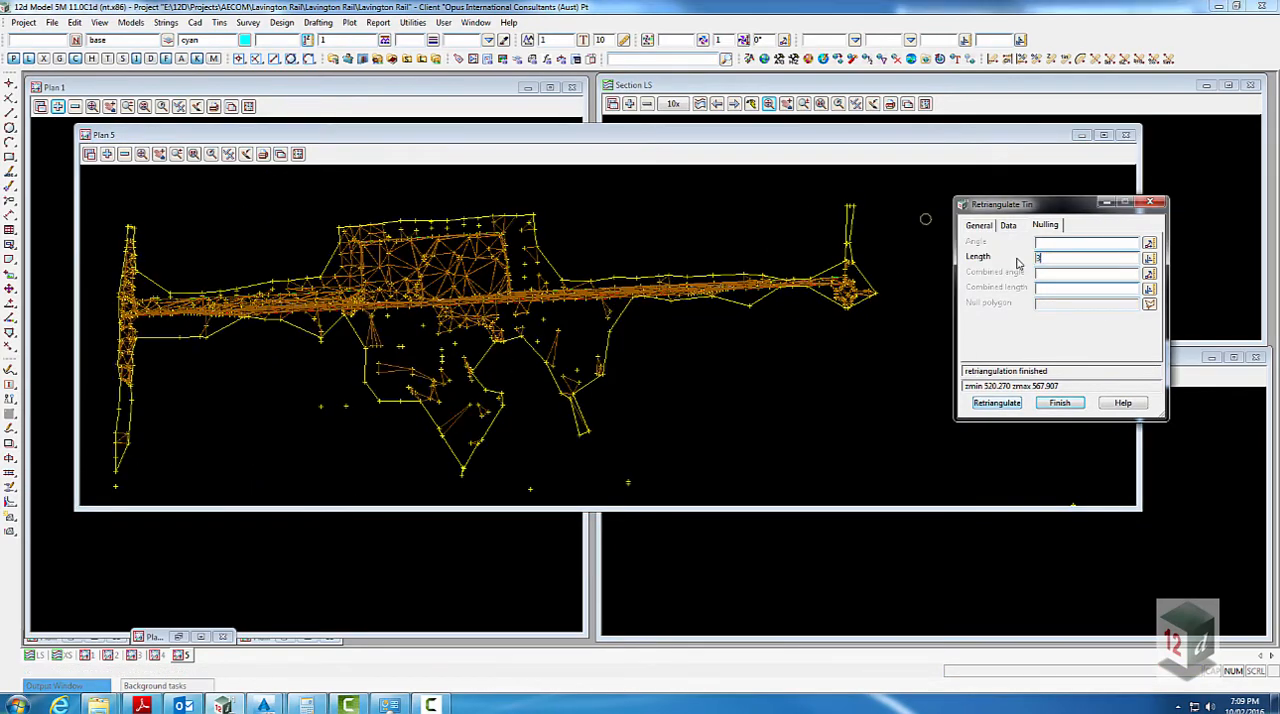
click(992, 402)
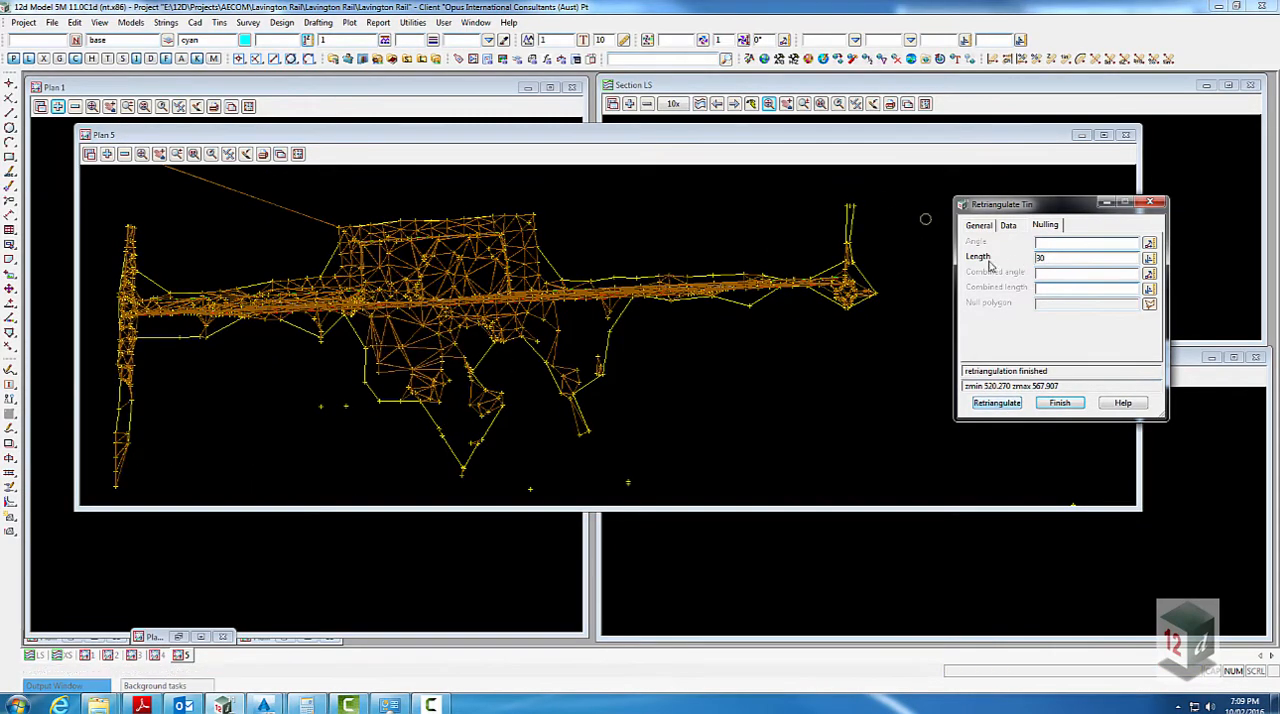
drag(1046, 258, 1012, 257)
click(1004, 403)
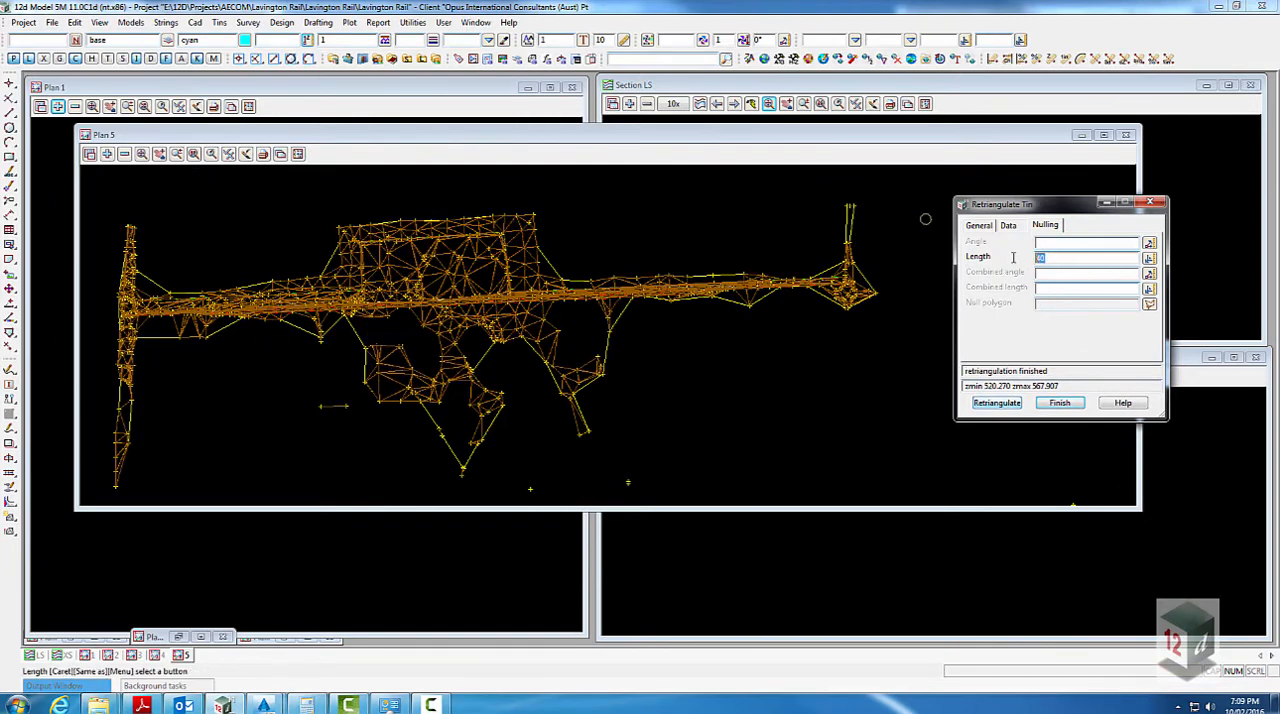
click(996, 403)
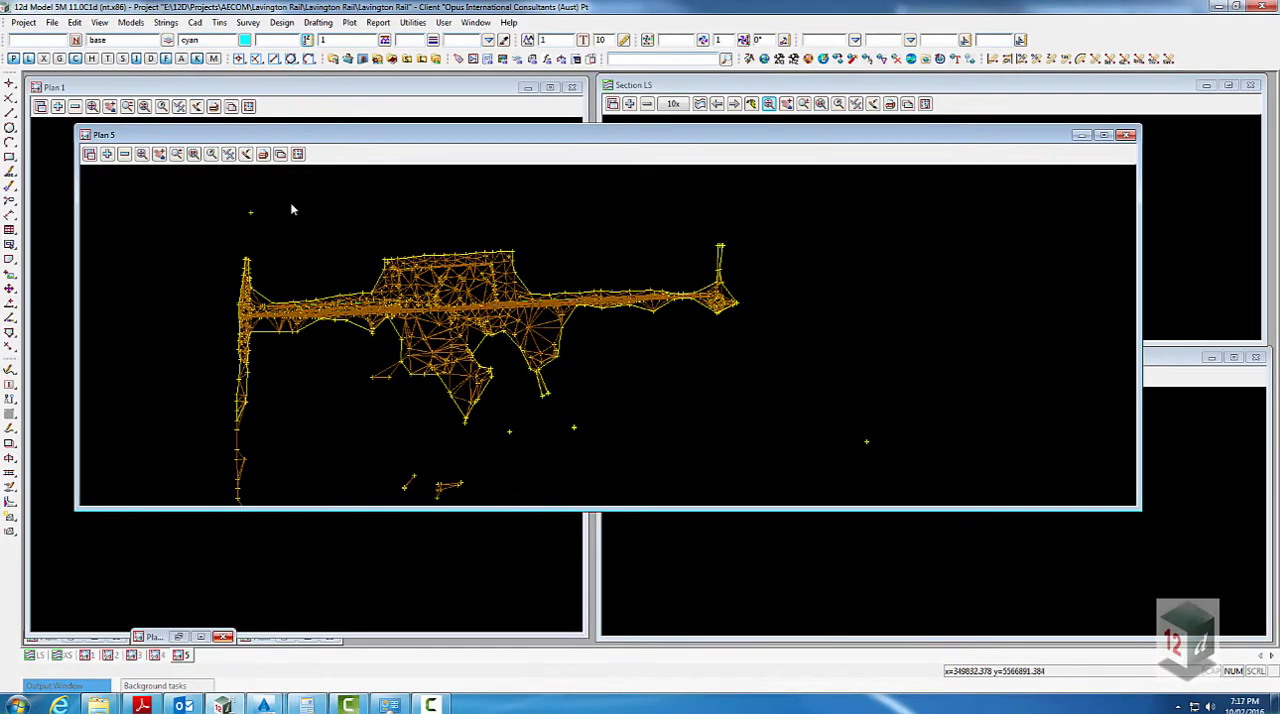
- Remove the model SURV XR DTM bdy from the Plan 5 view
click(124, 154)
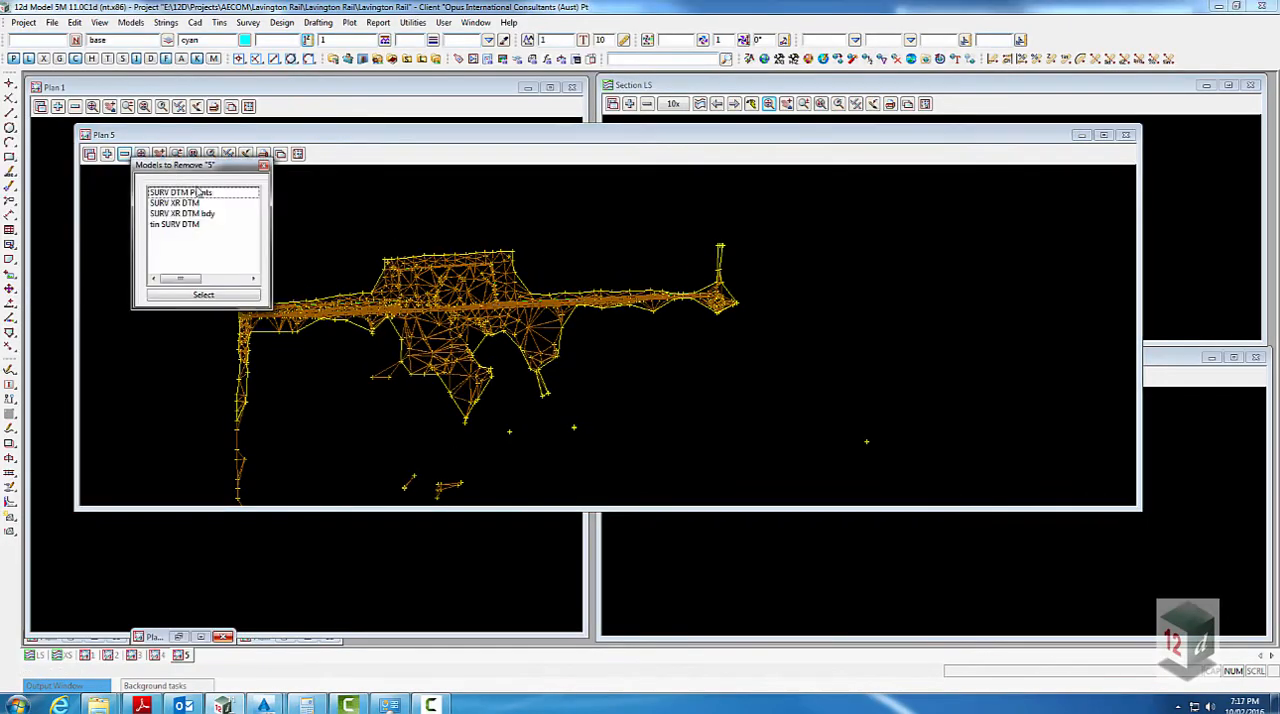
click(207, 214)
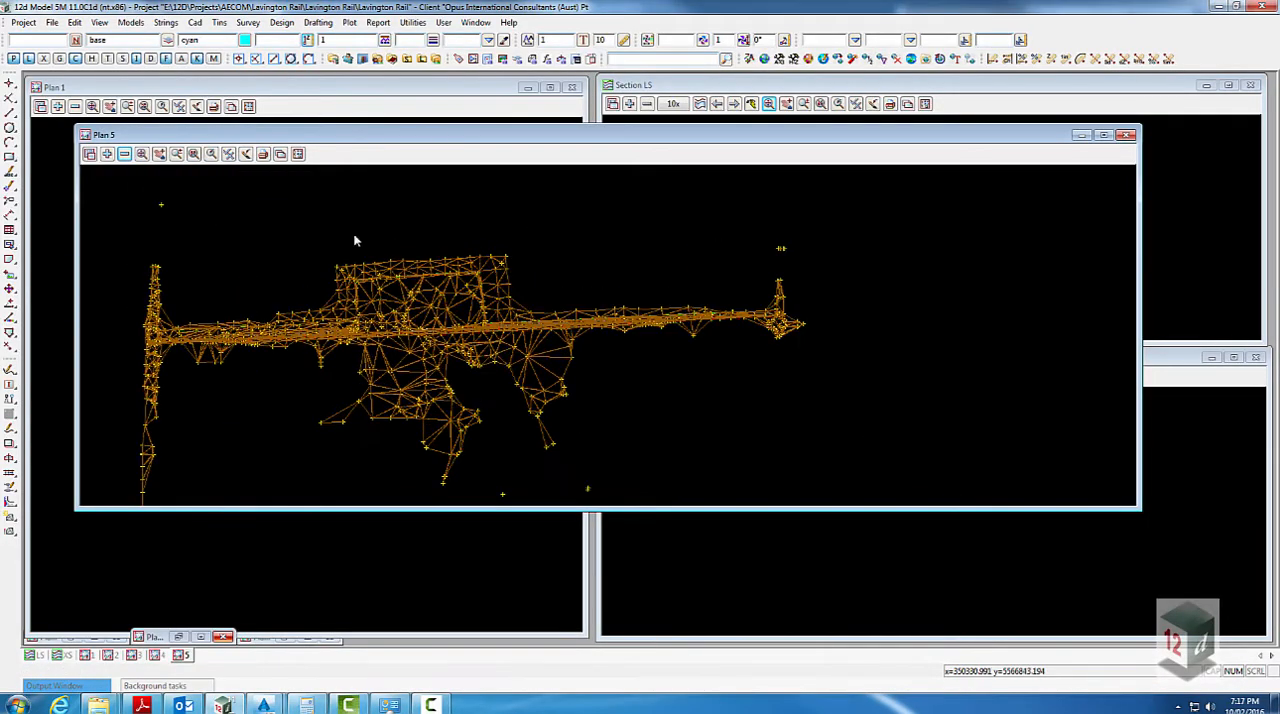
scroll(508, 291, down, 1)
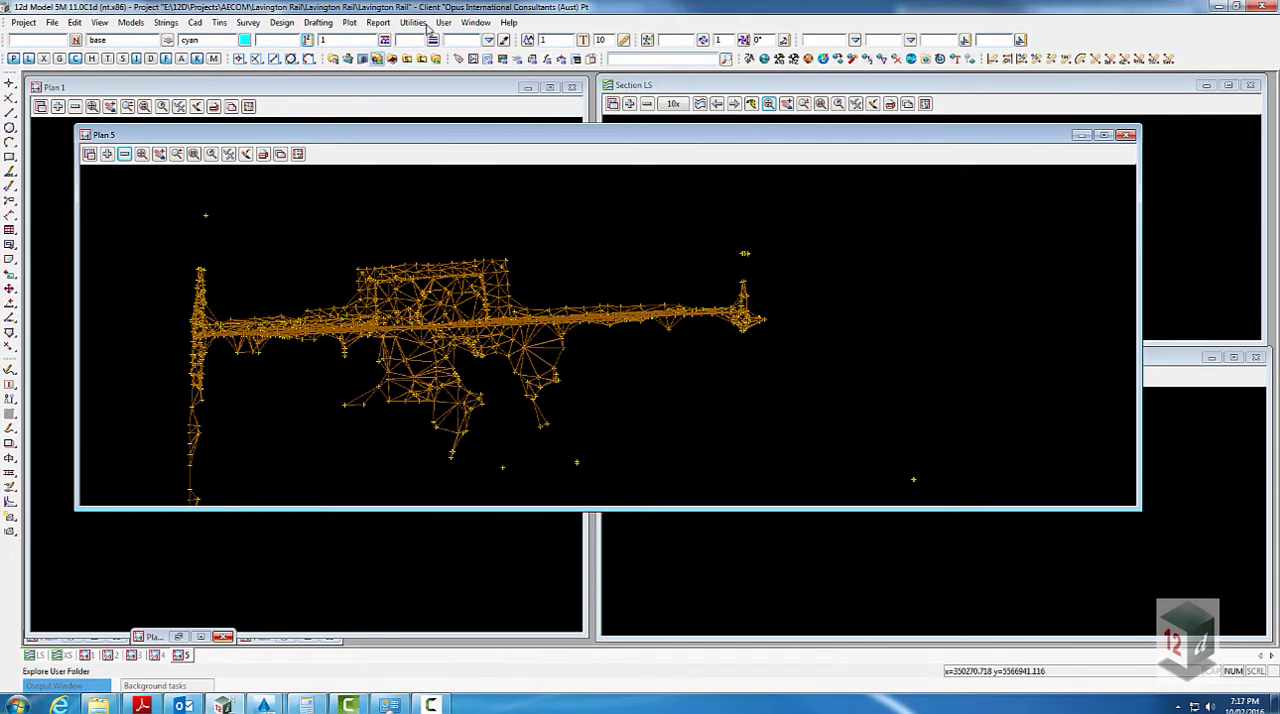
- Create draped cyan boundary super strings for the SURV DTM tin, with BDY SURV DTM,5 as the model for boundaries
click(221, 23)
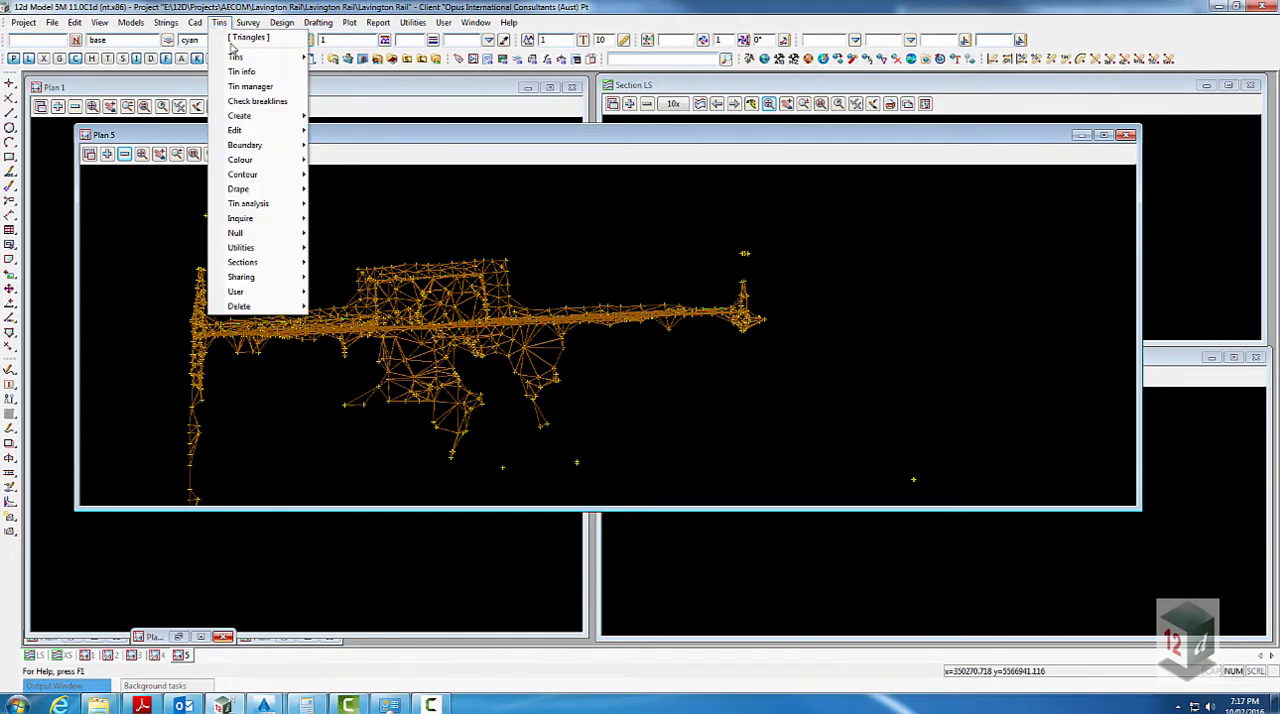
mouse_move(280, 149)
click(362, 165)
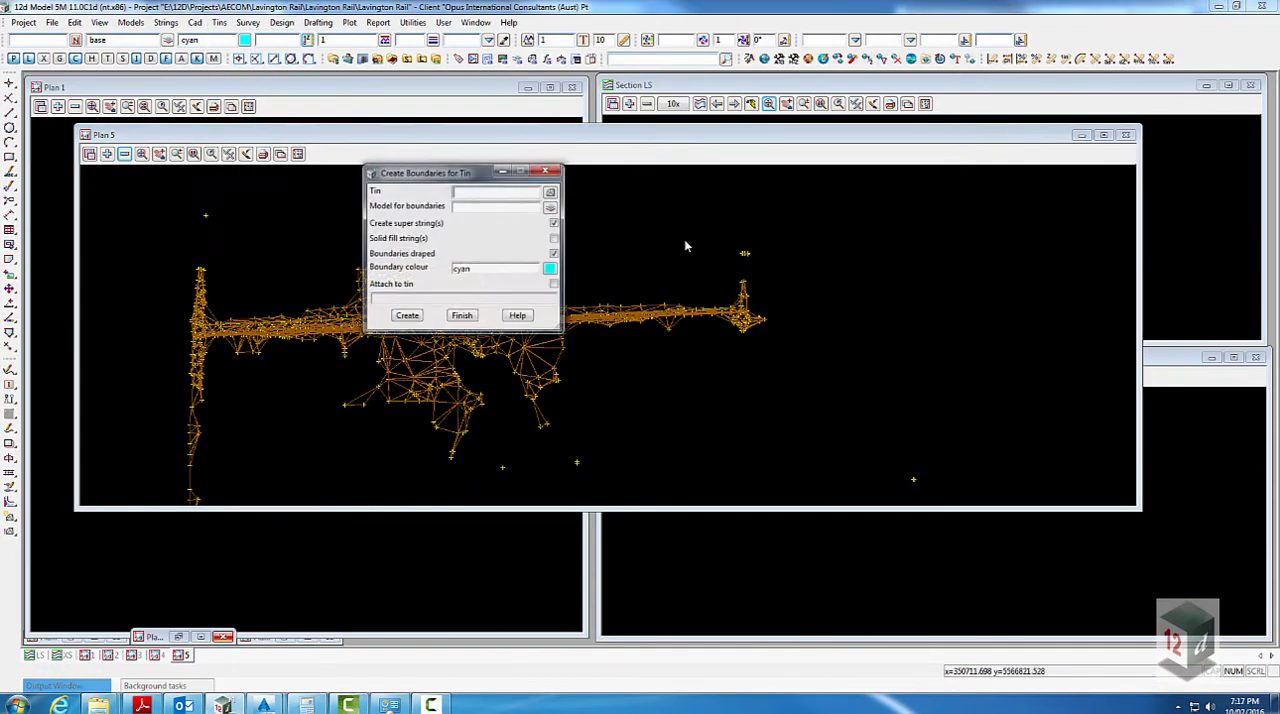
click(550, 191)
click(600, 232)
drag(474, 175, 969, 288)
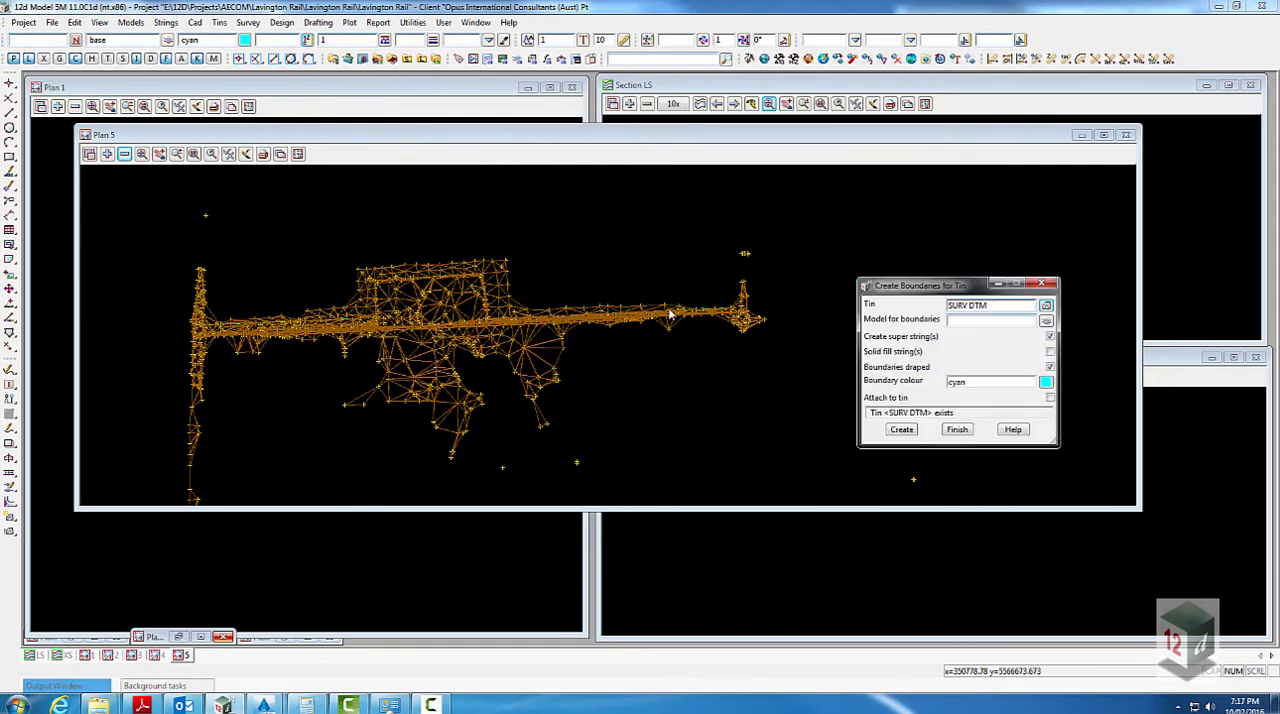
click(956, 320)
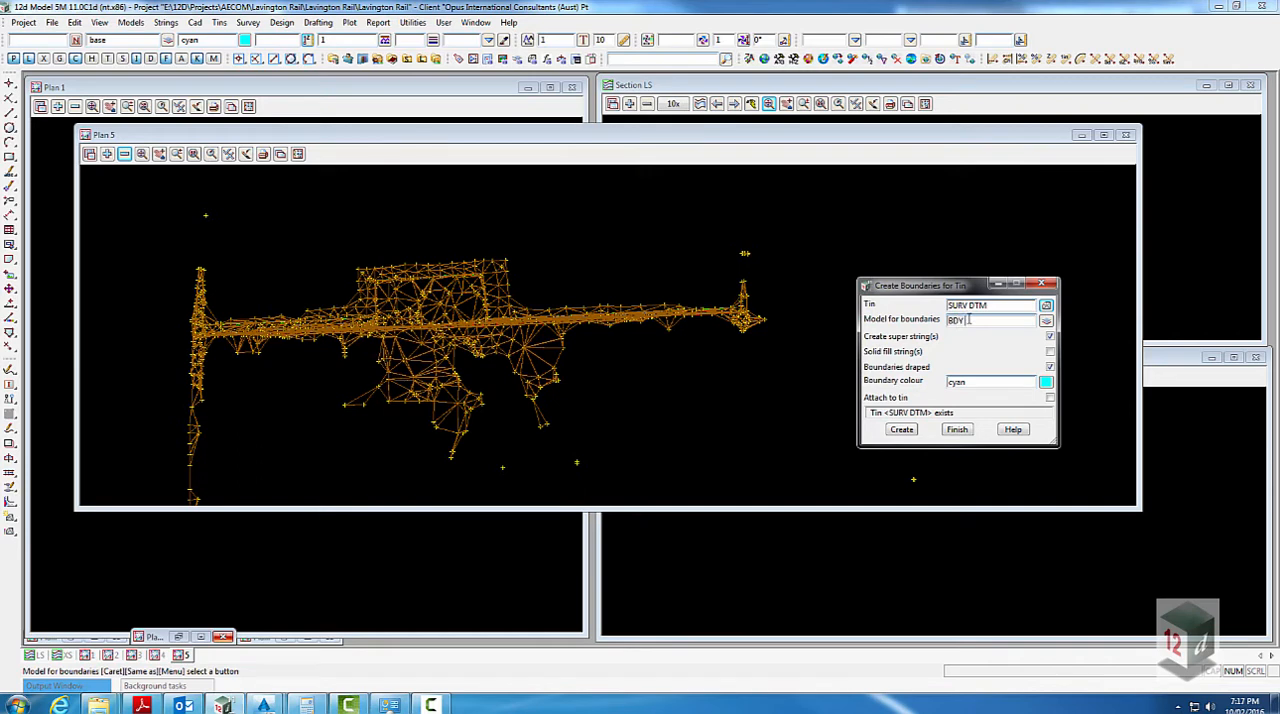
drag(1005, 307, 946, 306)
click(983, 320)
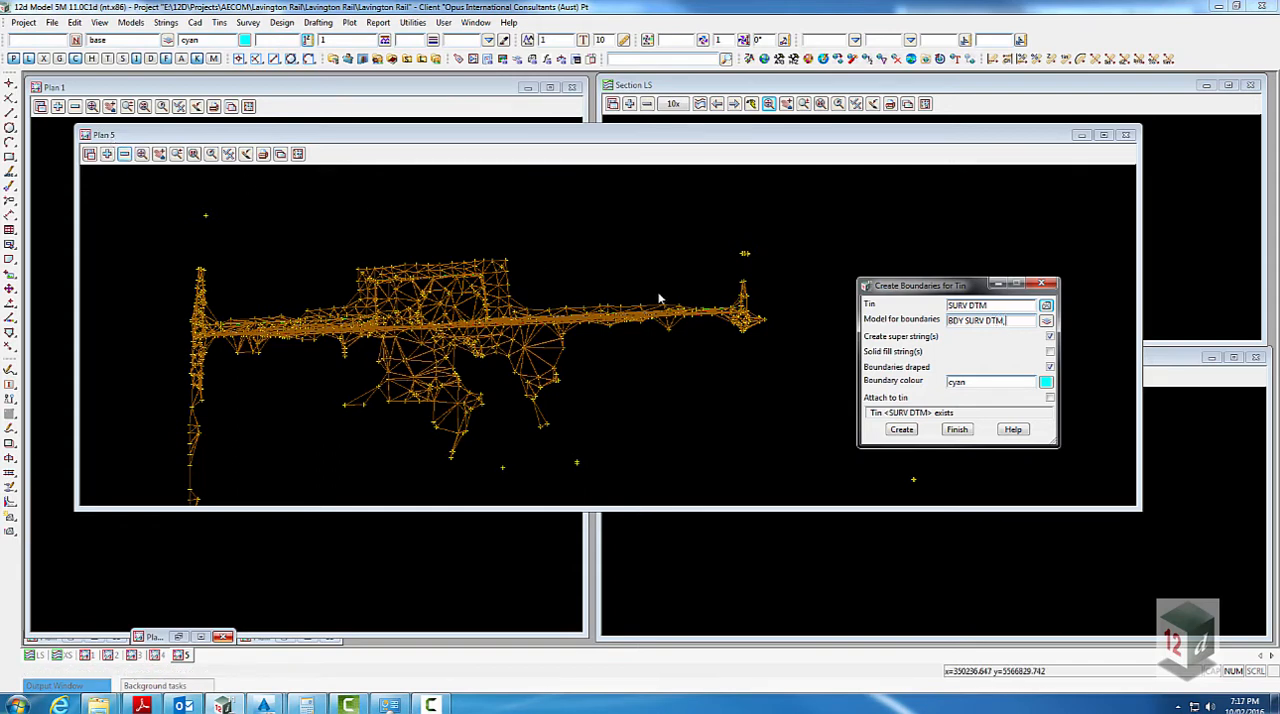
text(5)
click(901, 429)
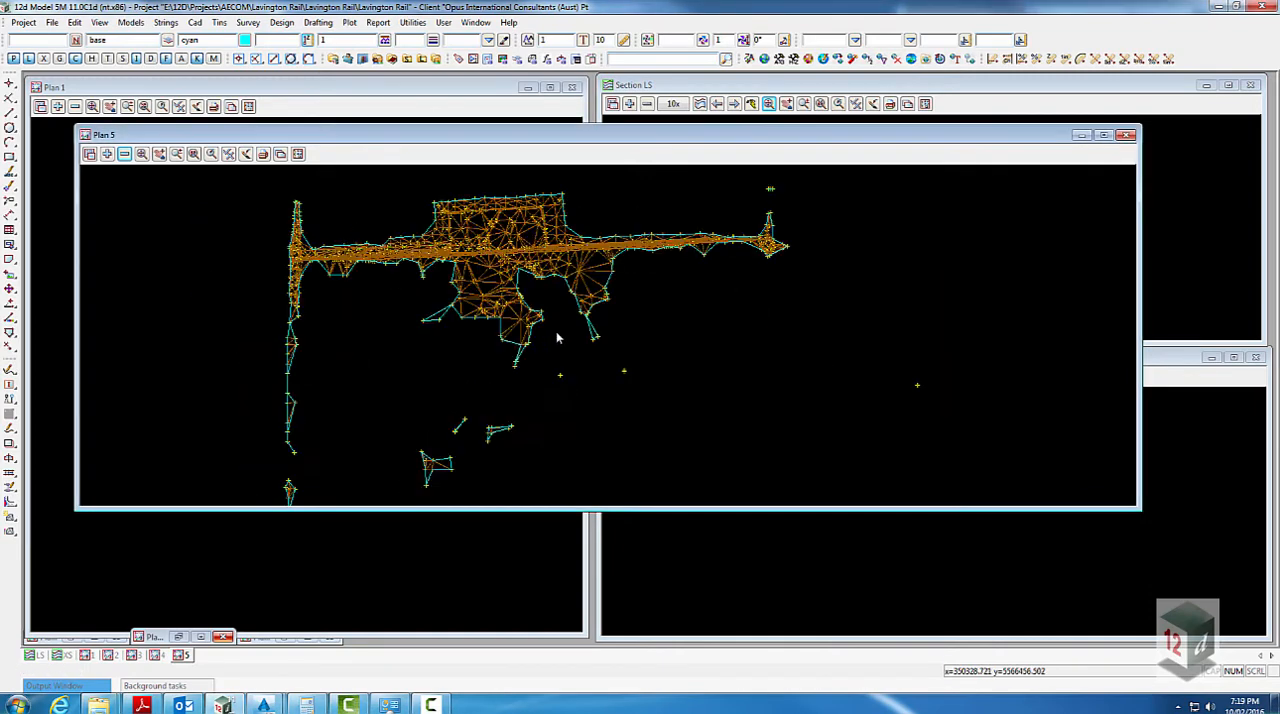
scroll(557, 338, down, 1)
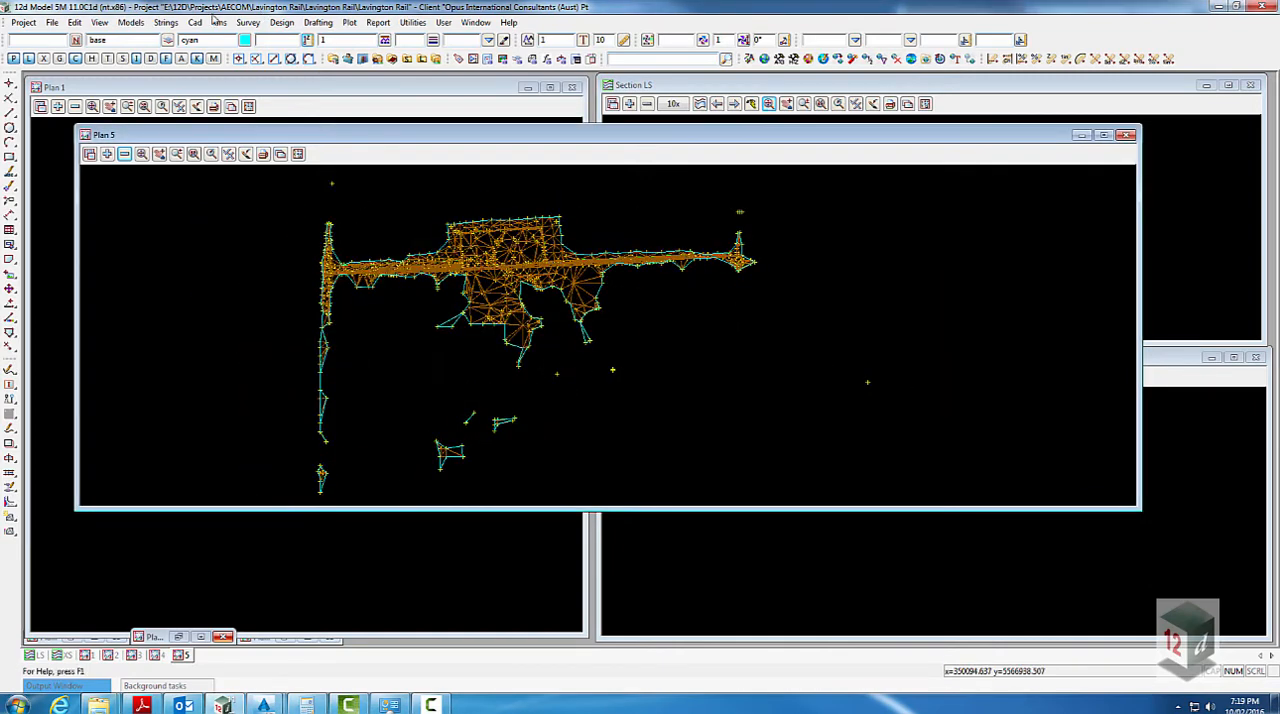
- Rename the model BDY SURV DTM as BDY SURV DTM ss
click(131, 22)
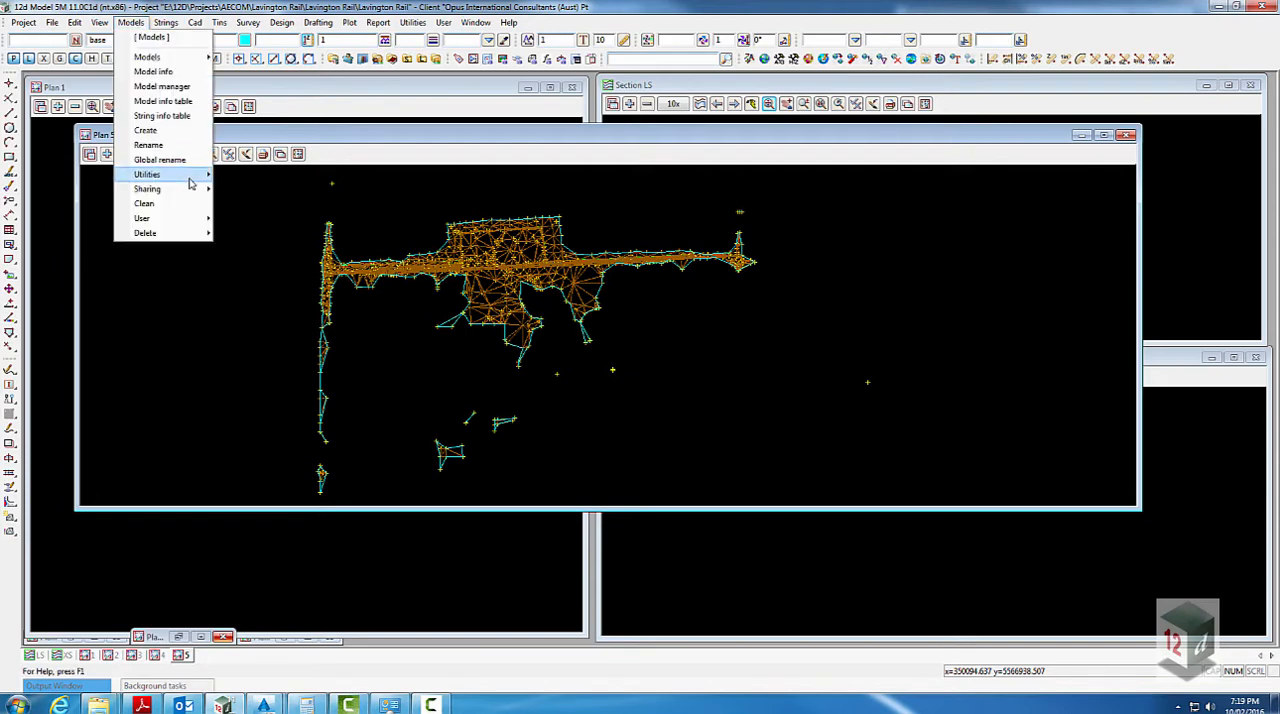
click(150, 147)
click(317, 173)
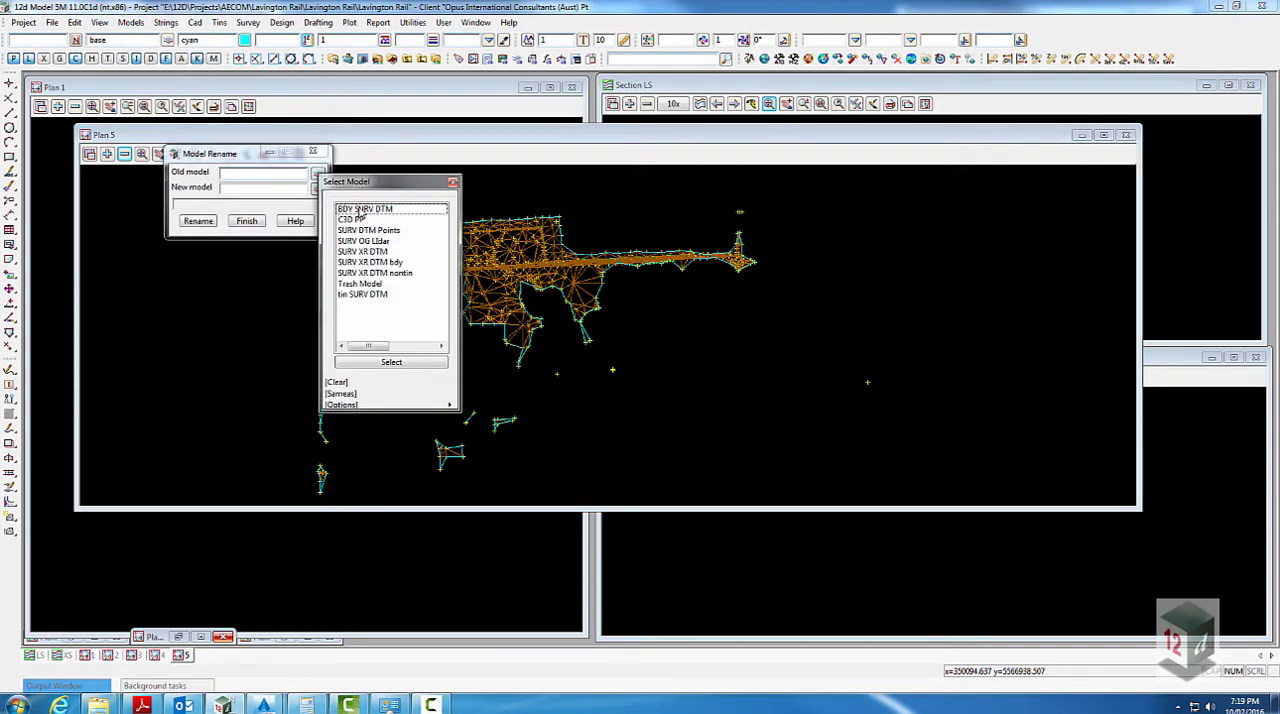
double_click(358, 209)
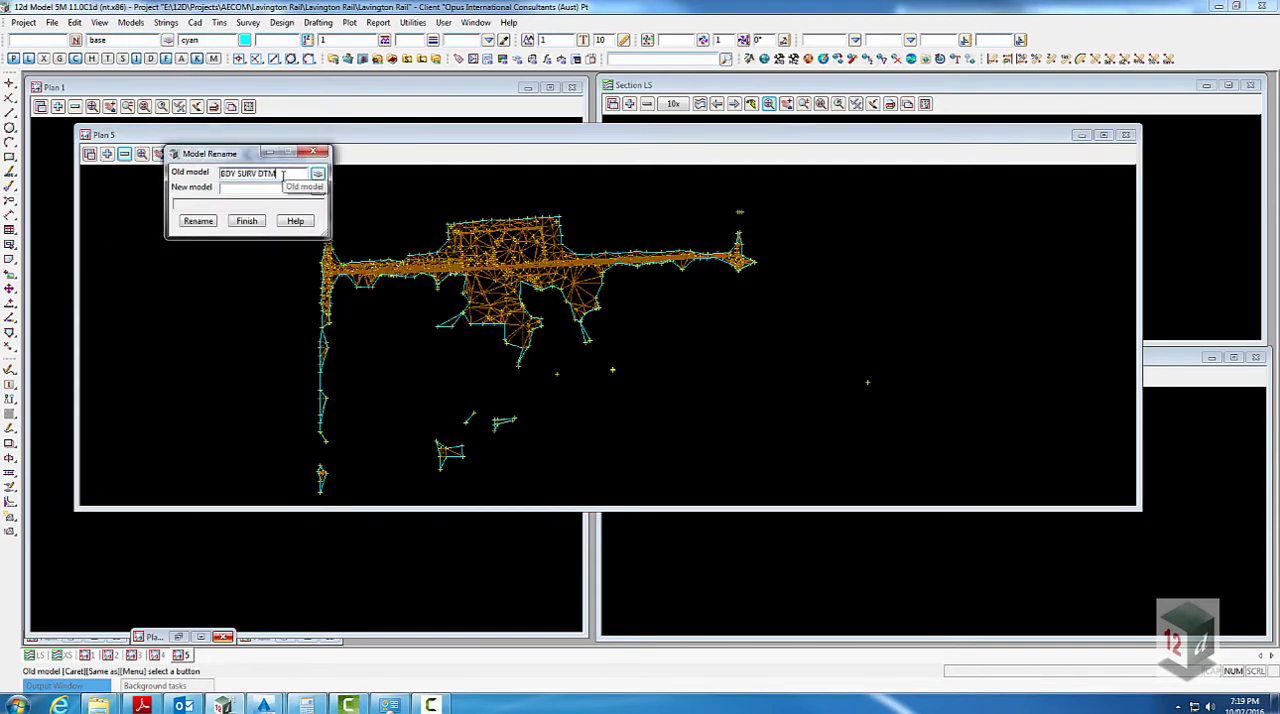
drag(283, 175, 215, 174)
key(ctrl+c)
click(237, 190)
key(ctrl+v)
text(s)
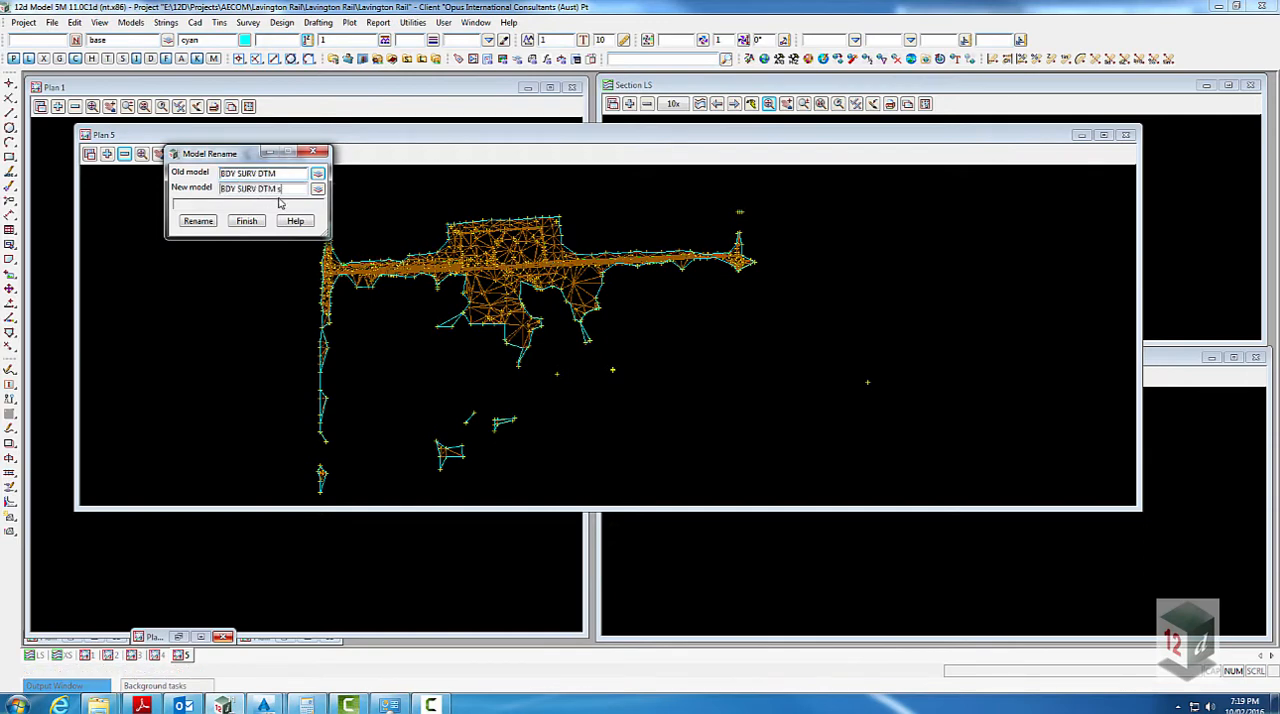
click(197, 221)
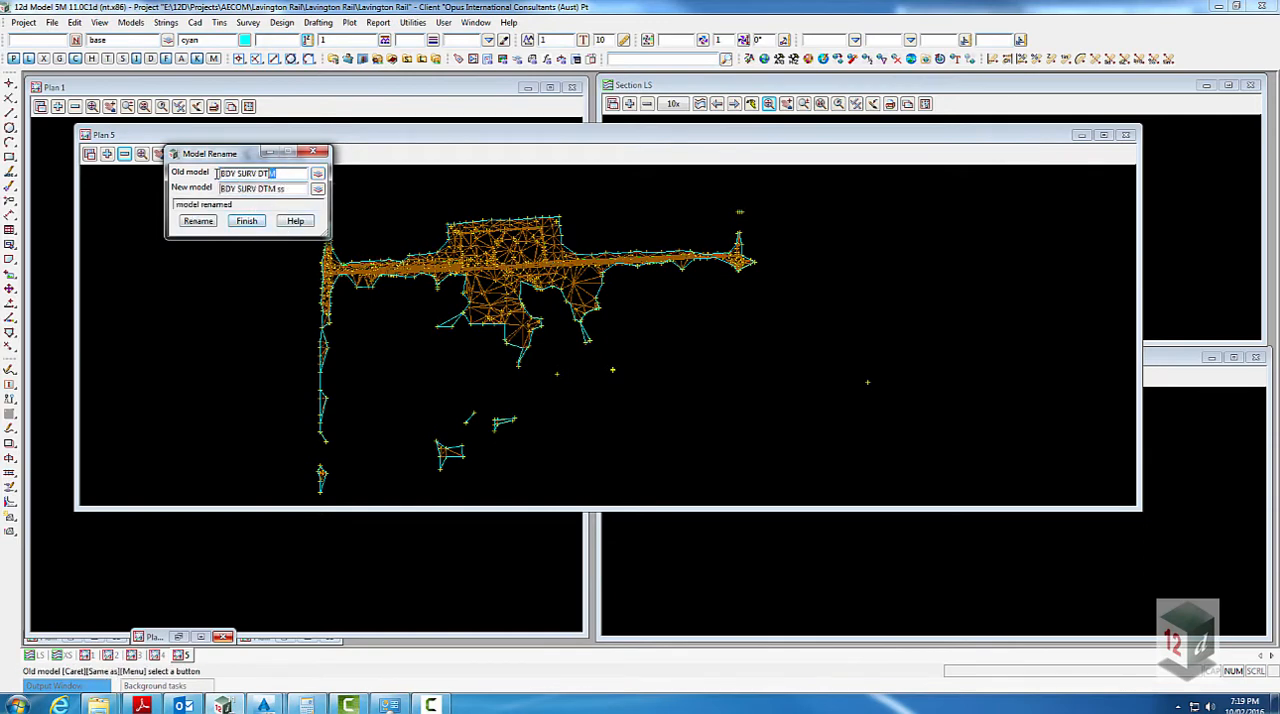
click(316, 152)
- Change the model of the main outer tin boundary string to BDY SURV DTM
click(166, 22)
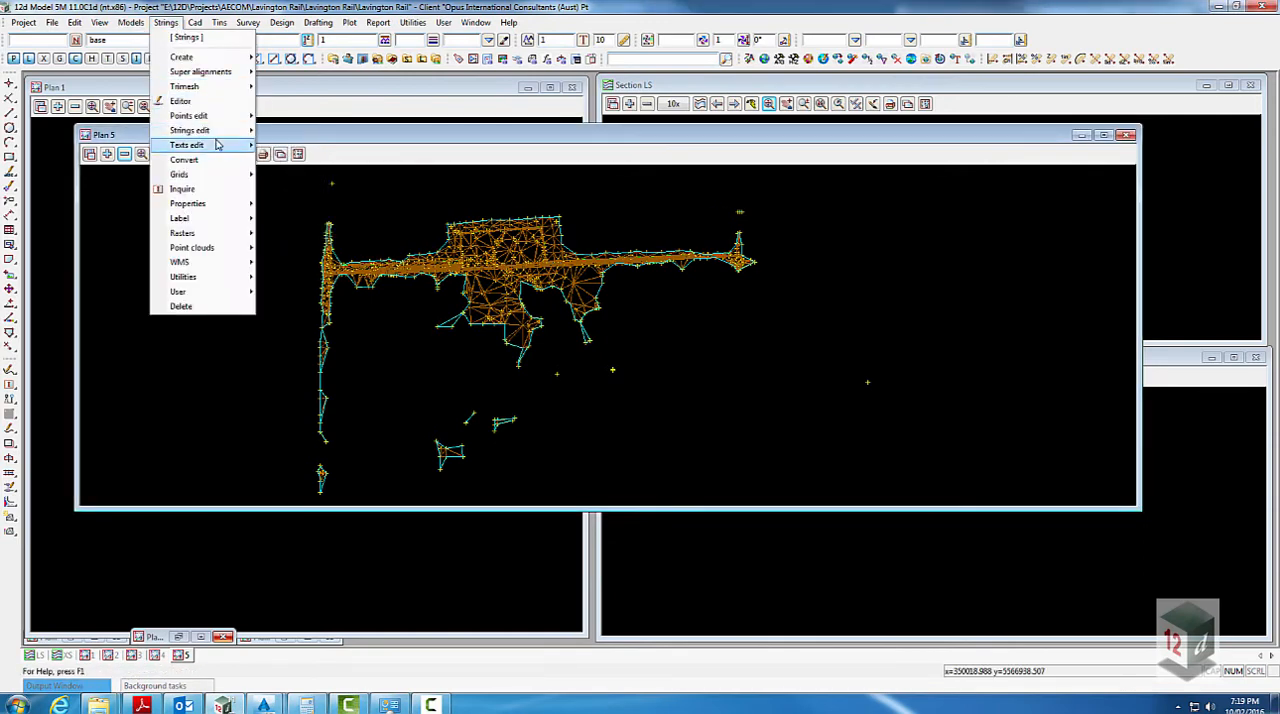
mouse_move(194, 126)
click(323, 149)
key(ctrl+v)
click(314, 284)
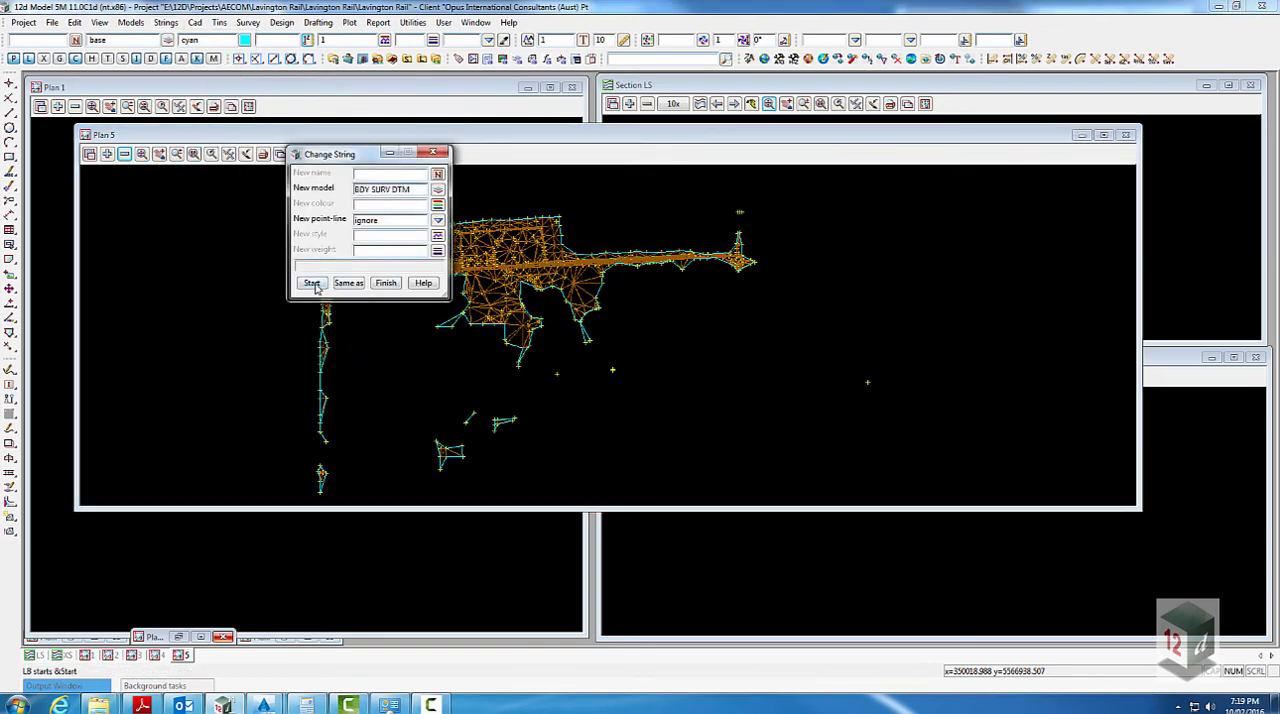
scroll(551, 263, up, 5)
click(557, 264)
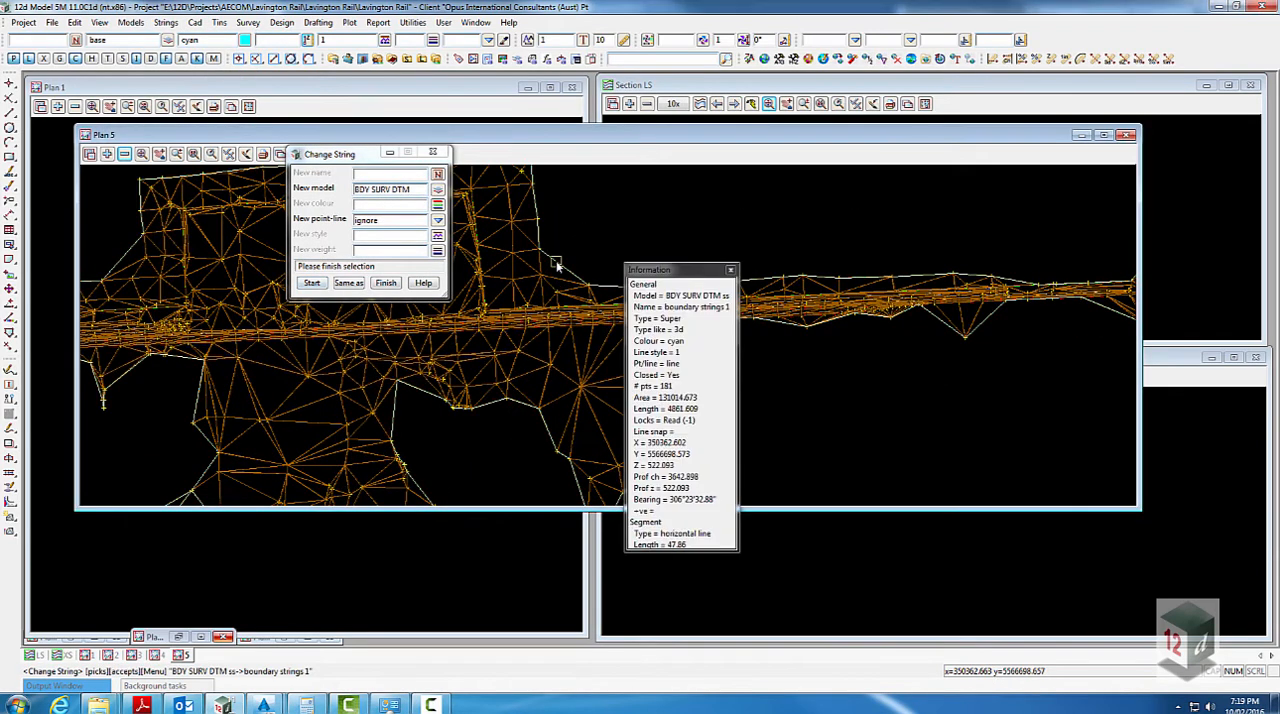
middle_click(557, 264)
- Add the model BDY SURV DTM to the Plan 5 view, finish changing strings, and remove BDY SURV DTM ss from the view
click(107, 154)
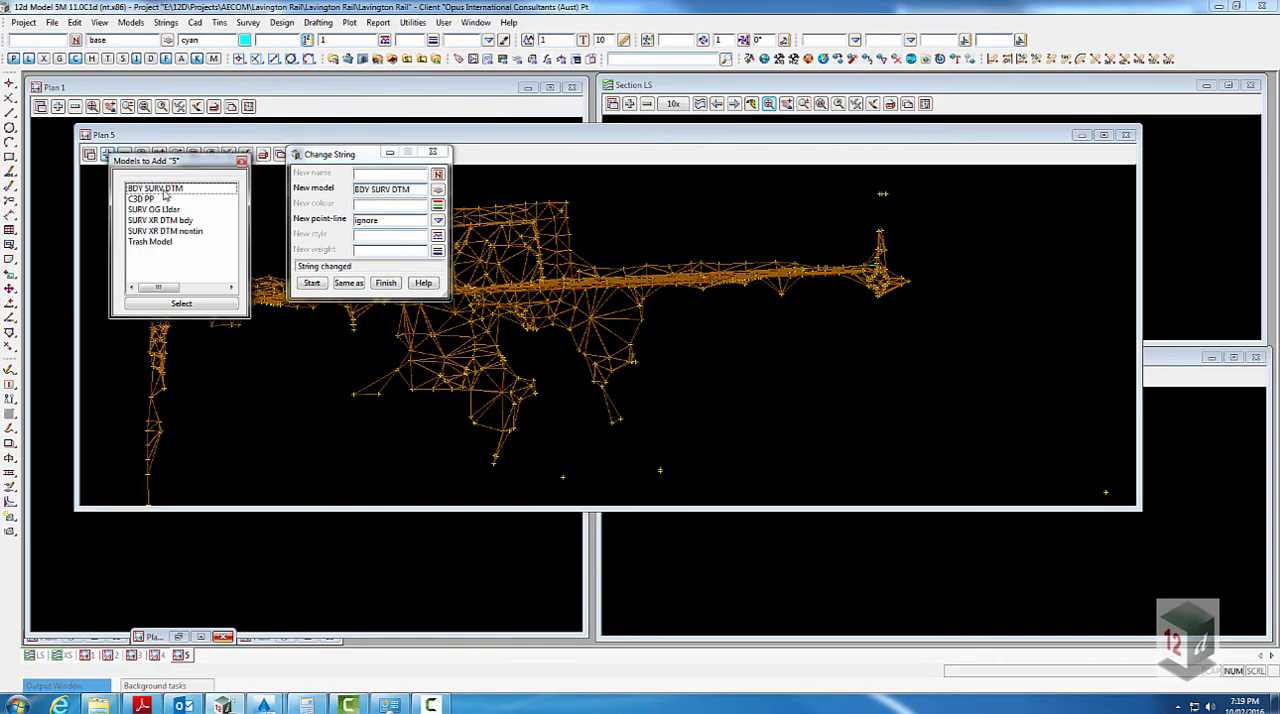
click(165, 196)
click(386, 283)
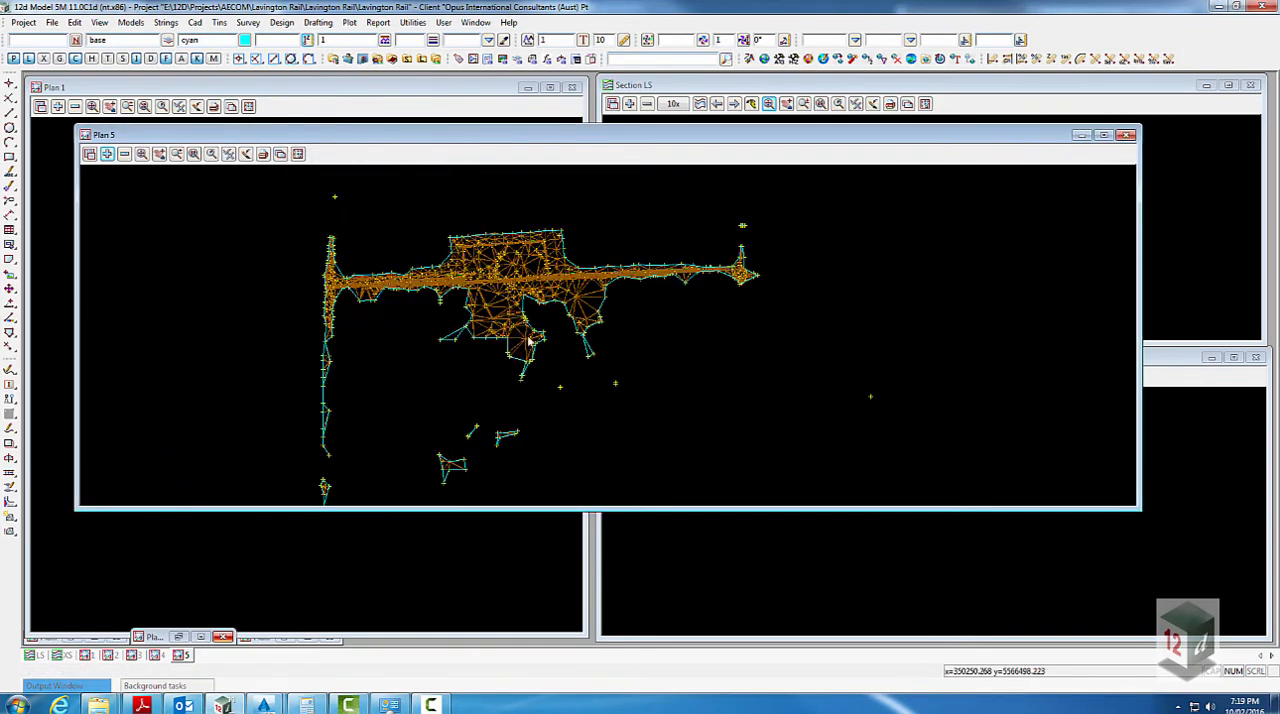
click(124, 154)
click(205, 198)
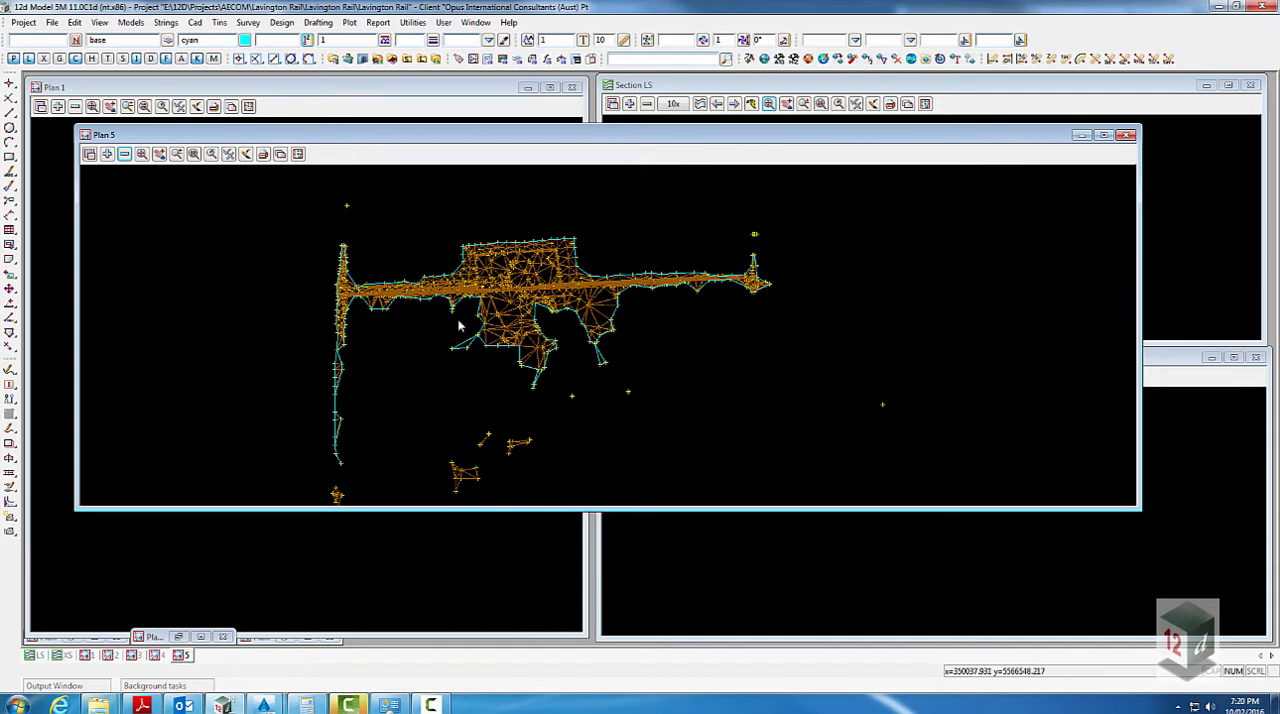
scroll(425, 295, up, 1)
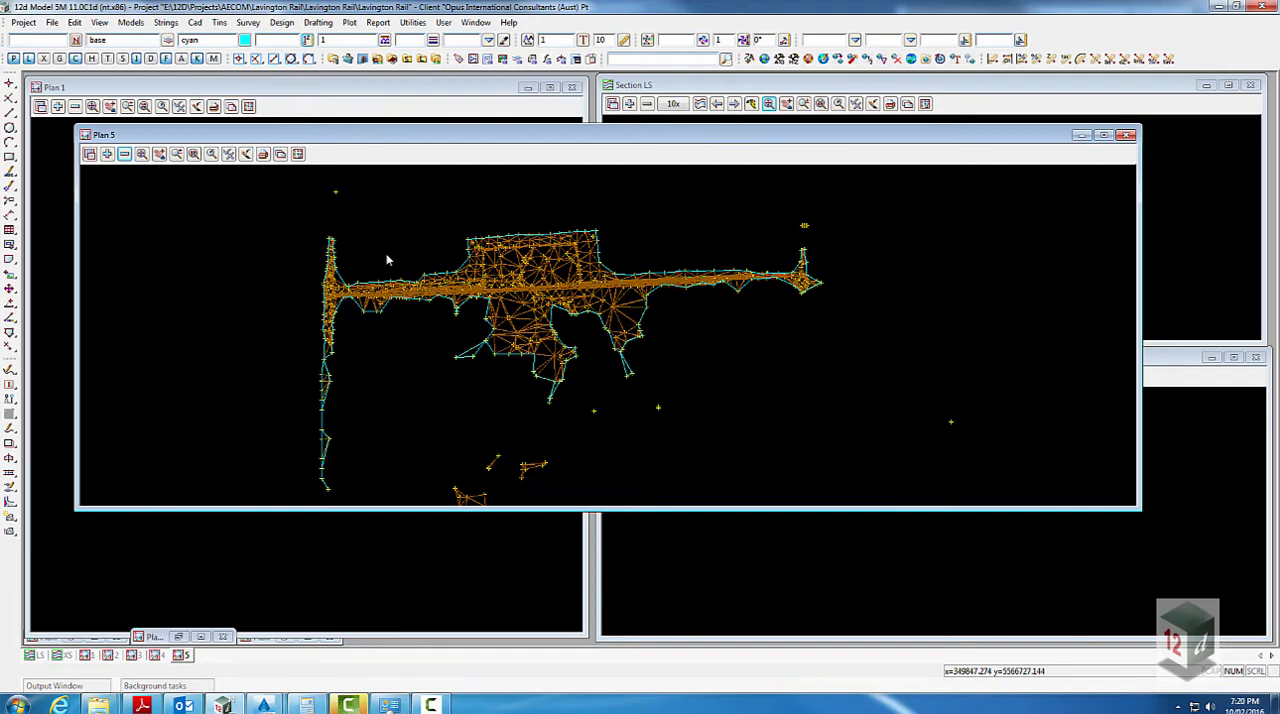
- Add the model tin SURV OG Lidar to the Plan 5 view
scroll(377, 236, down, 1)
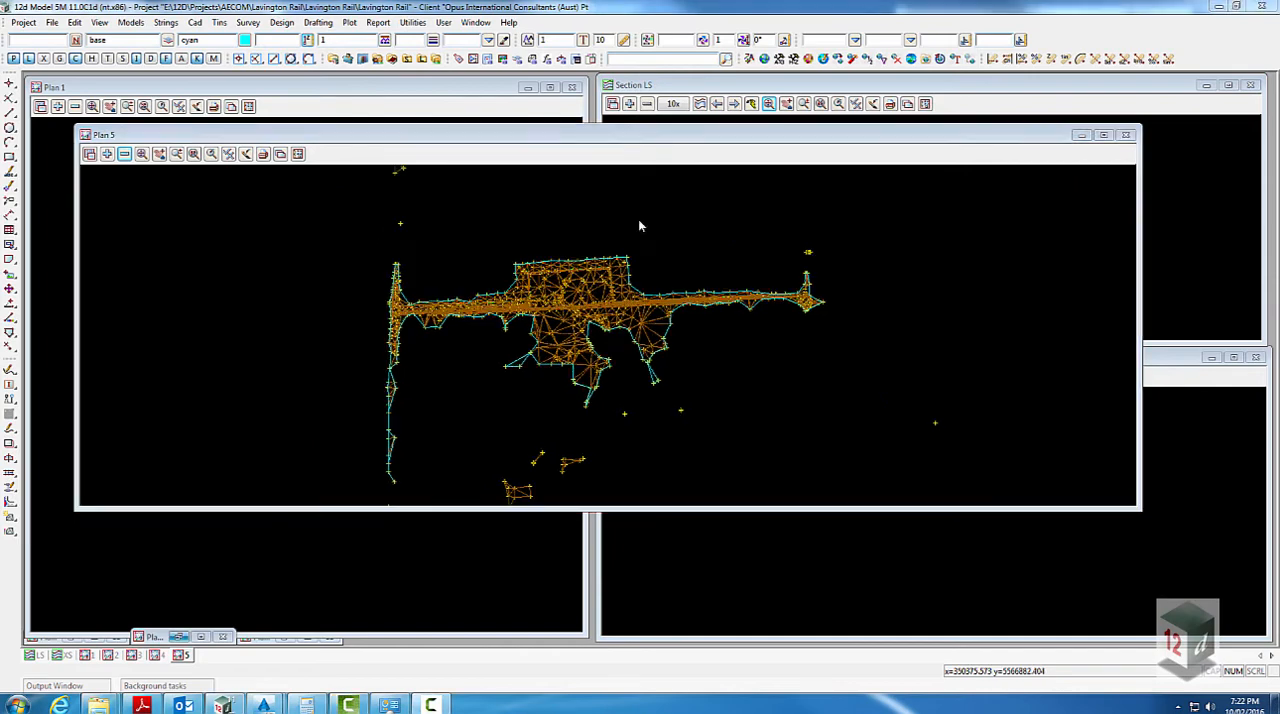
scroll(591, 228, down, 1)
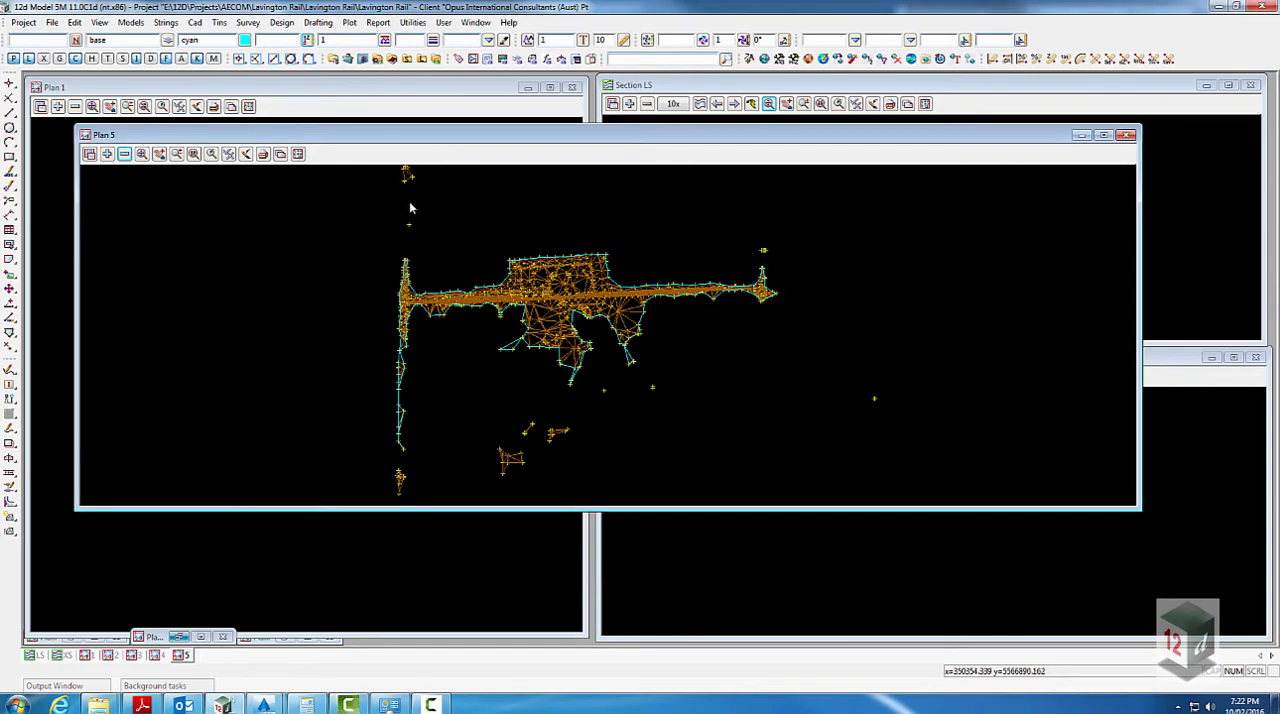
click(107, 153)
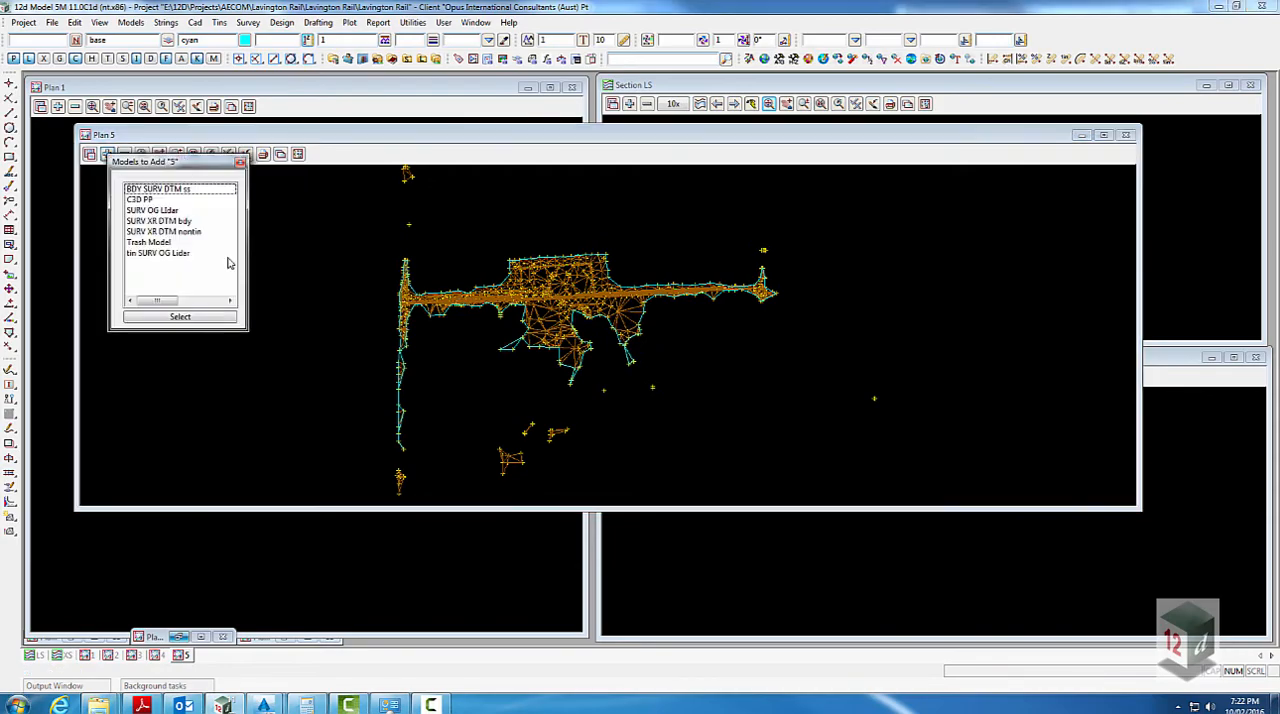
double_click(170, 253)
- Examine where the Lidar tin overlaps the SURV DTM survey tin and its boundary in Plan 5
scroll(480, 270, up, 4)
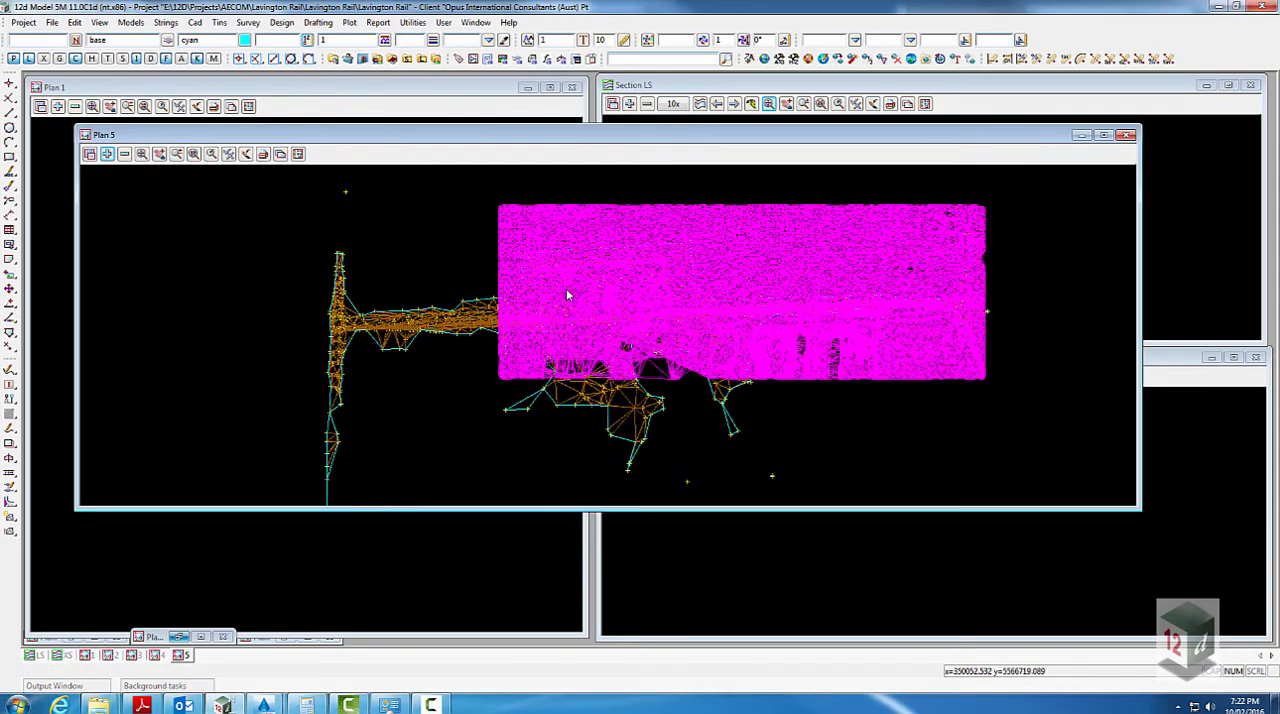
scroll(566, 295, up, 2)
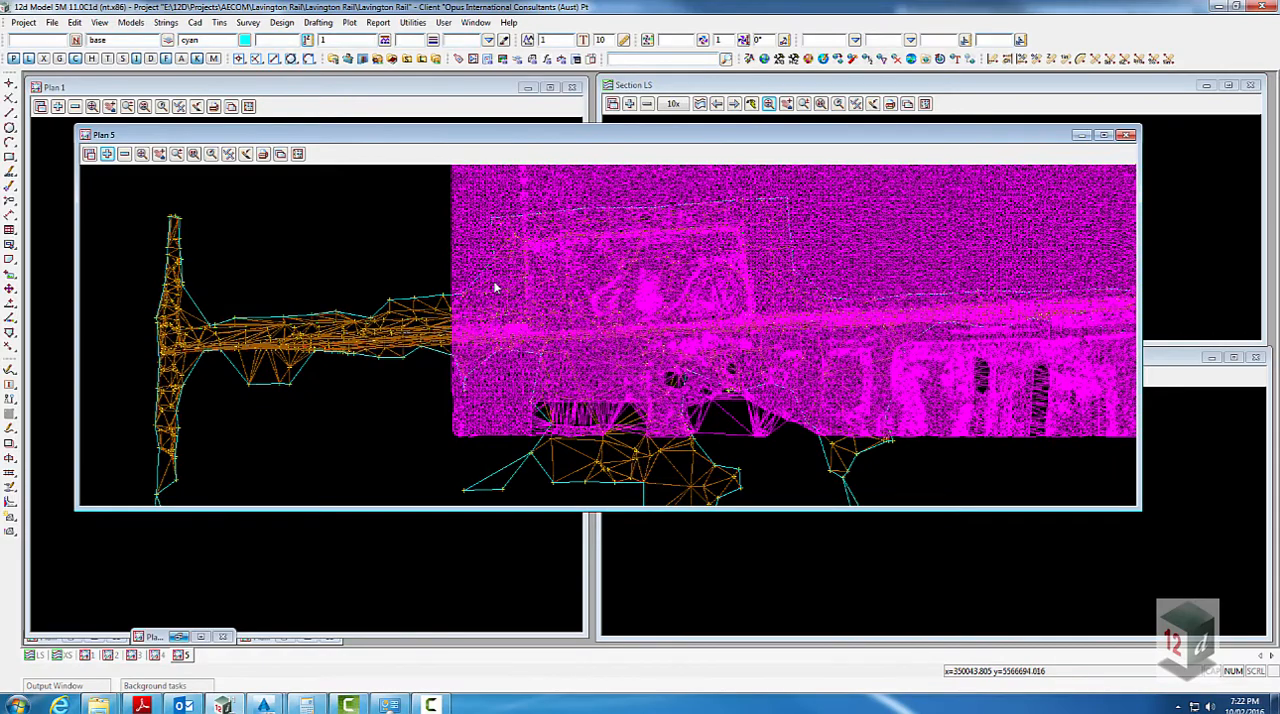
scroll(493, 286, up, 2)
scroll(428, 276, down, 2)
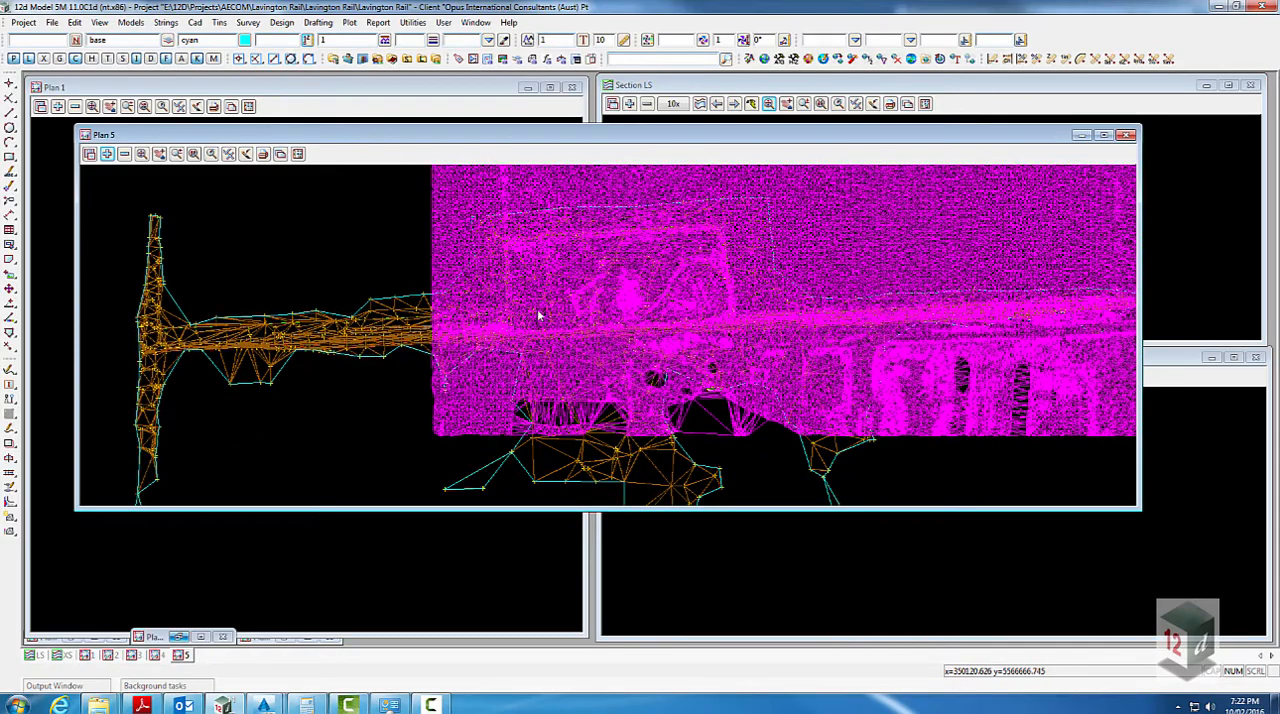
scroll(497, 315, down, 1)
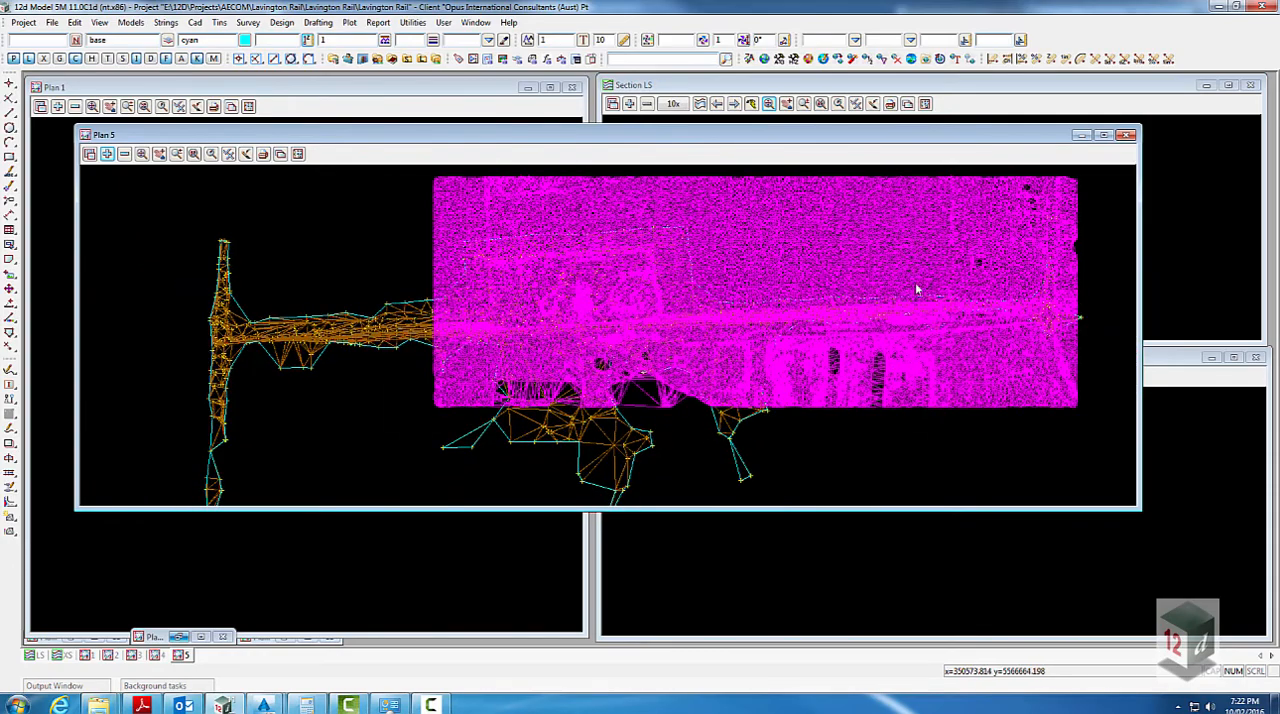
scroll(622, 292, down, 2)
scroll(763, 277, up, 3)
scroll(830, 297, down, 2)
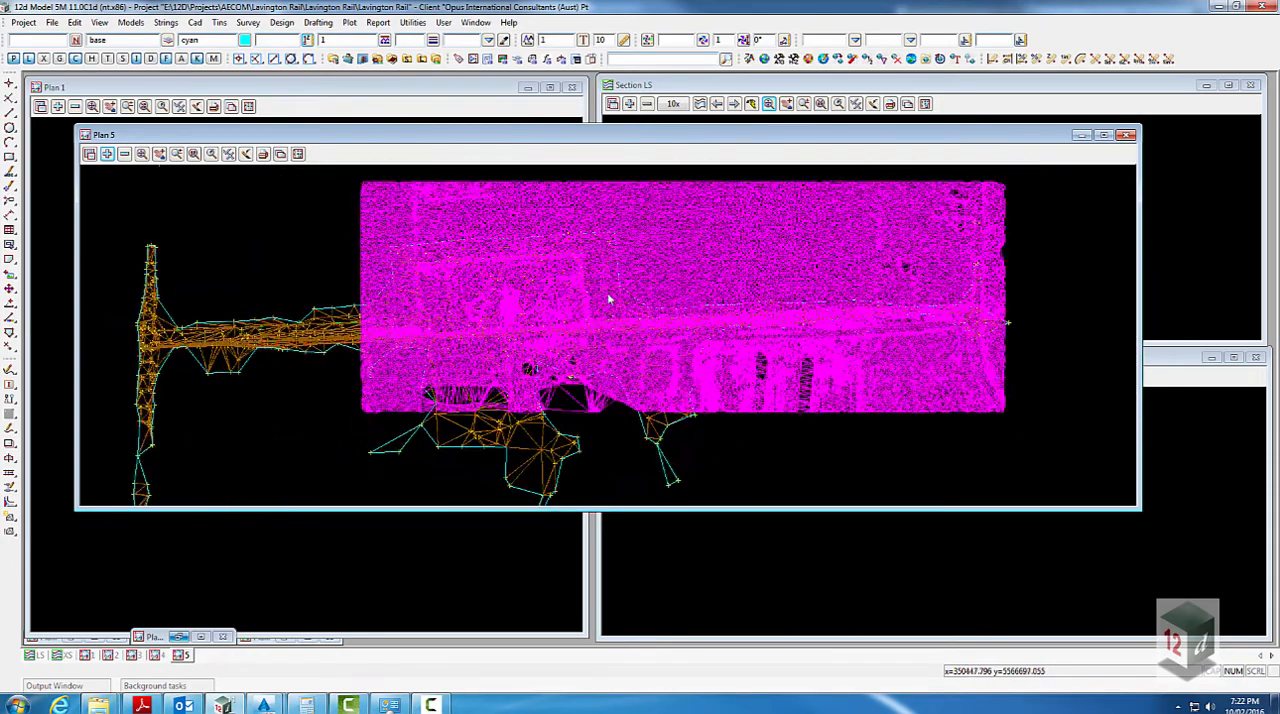
- Start a new super tin with SURV OG Lidar as the first tin, using replace mode
click(219, 22)
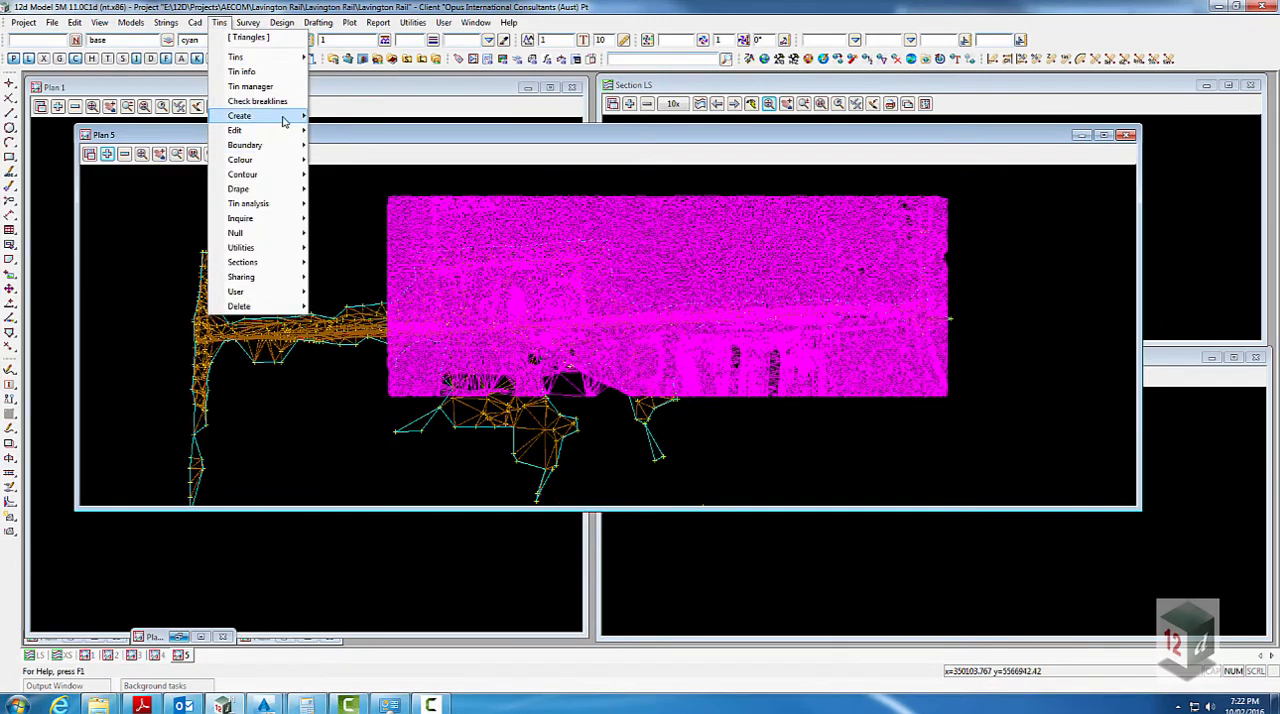
mouse_move(284, 121)
click(343, 150)
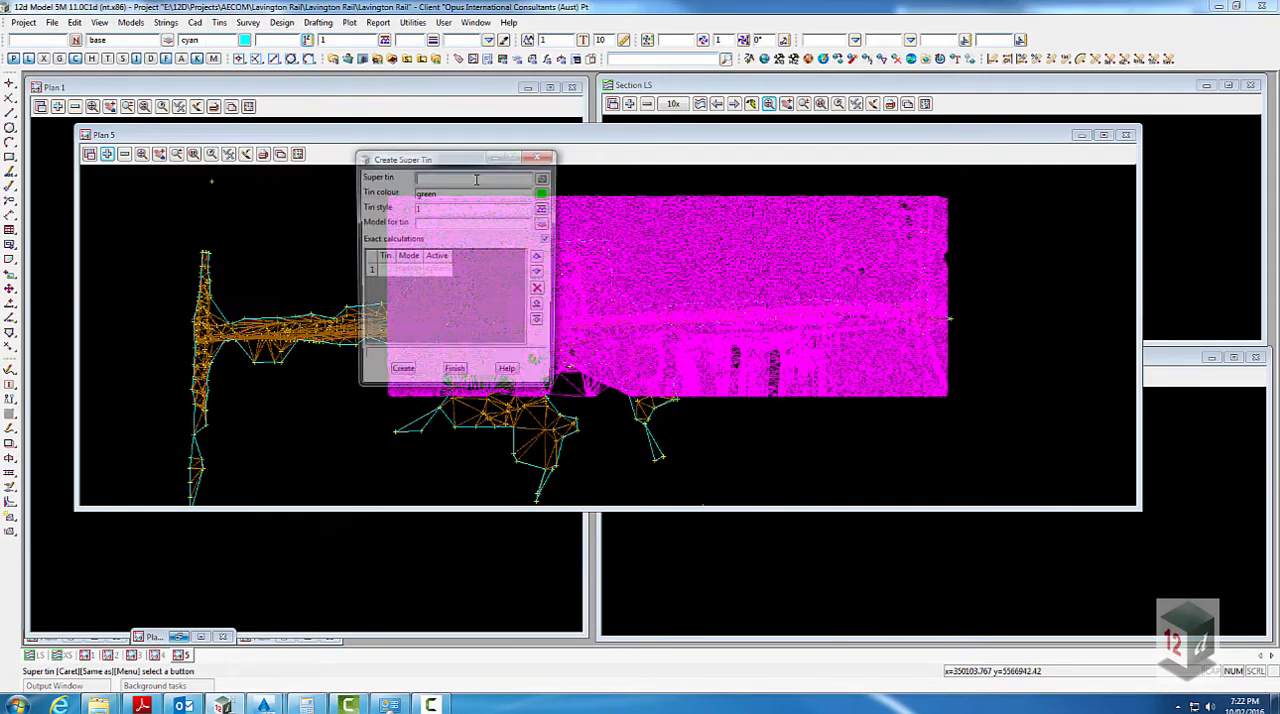
drag(447, 158, 721, 258)
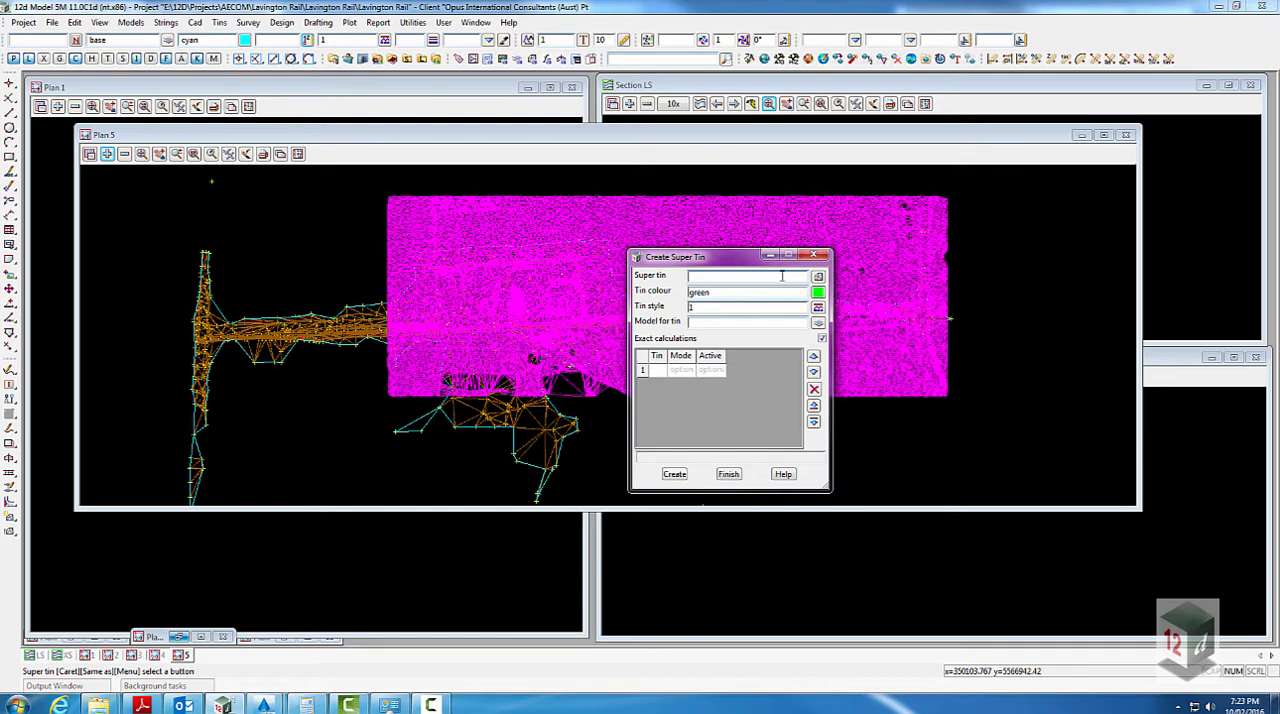
click(656, 374)
click(707, 418)
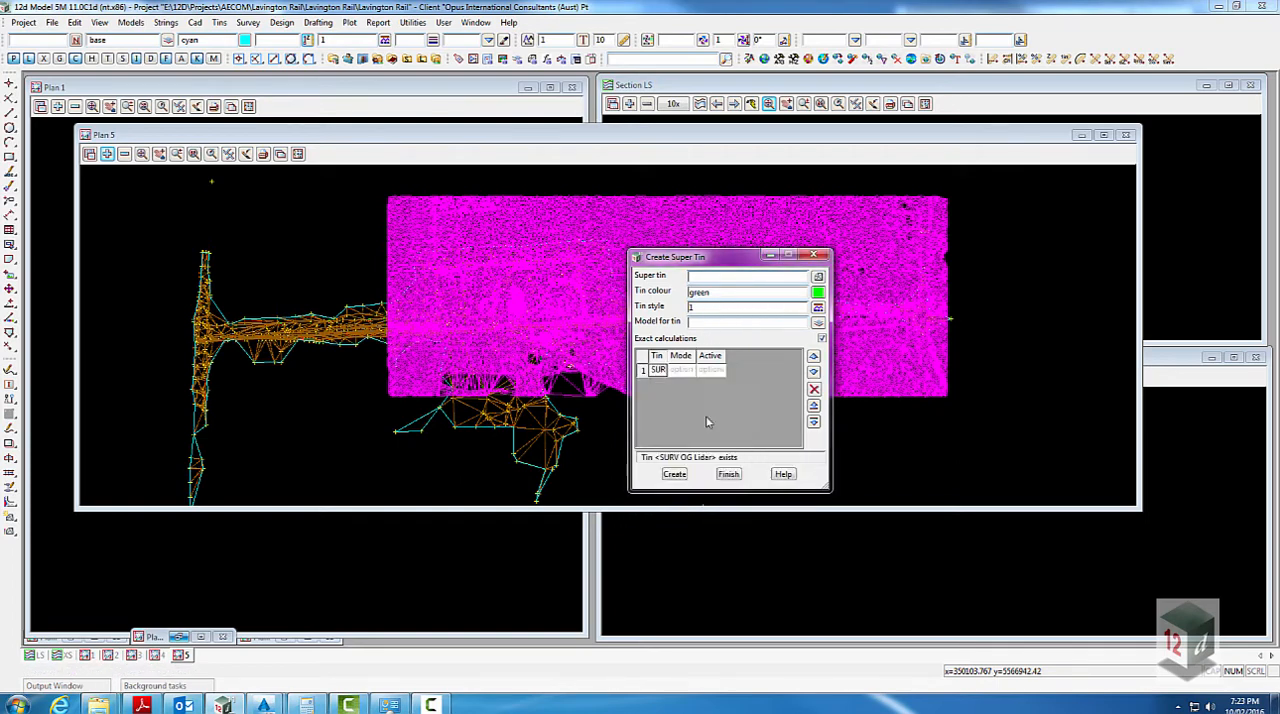
click(683, 371)
click(716, 384)
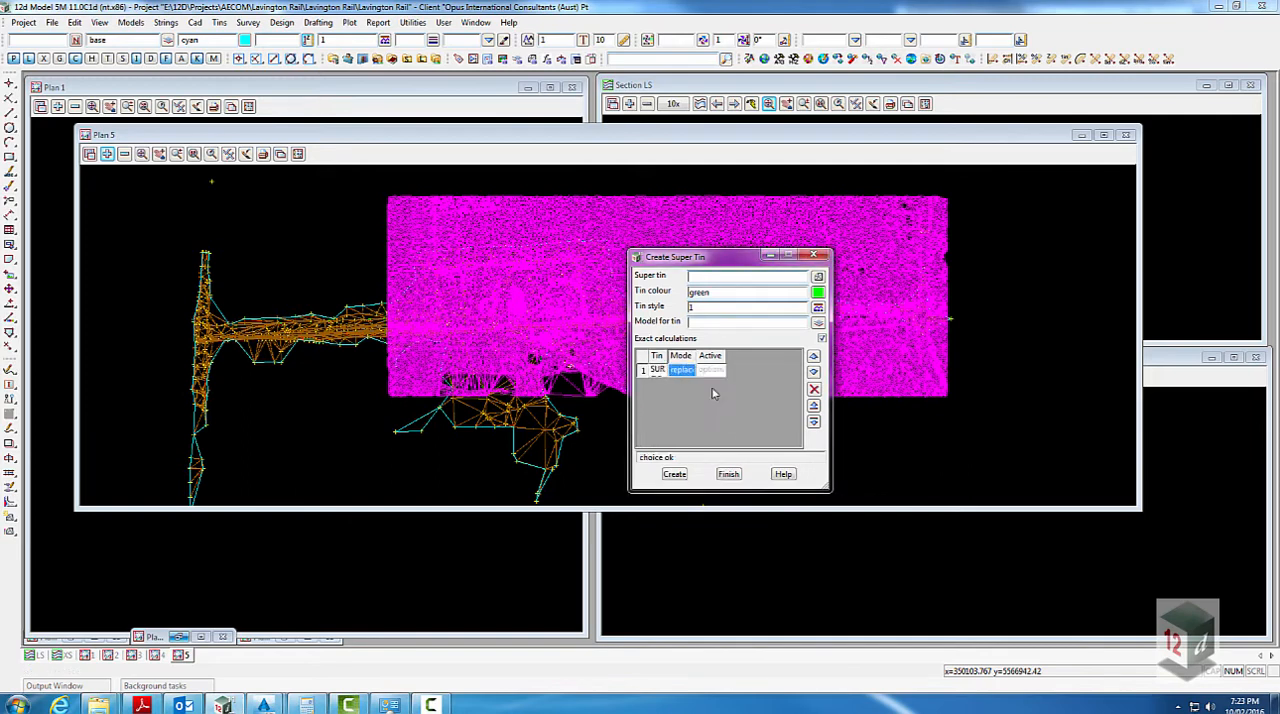
key(Return)
- Add SURV DTM as the second tin and create the super tin as EG Supertin with the model tin EG Supertin
click(661, 386)
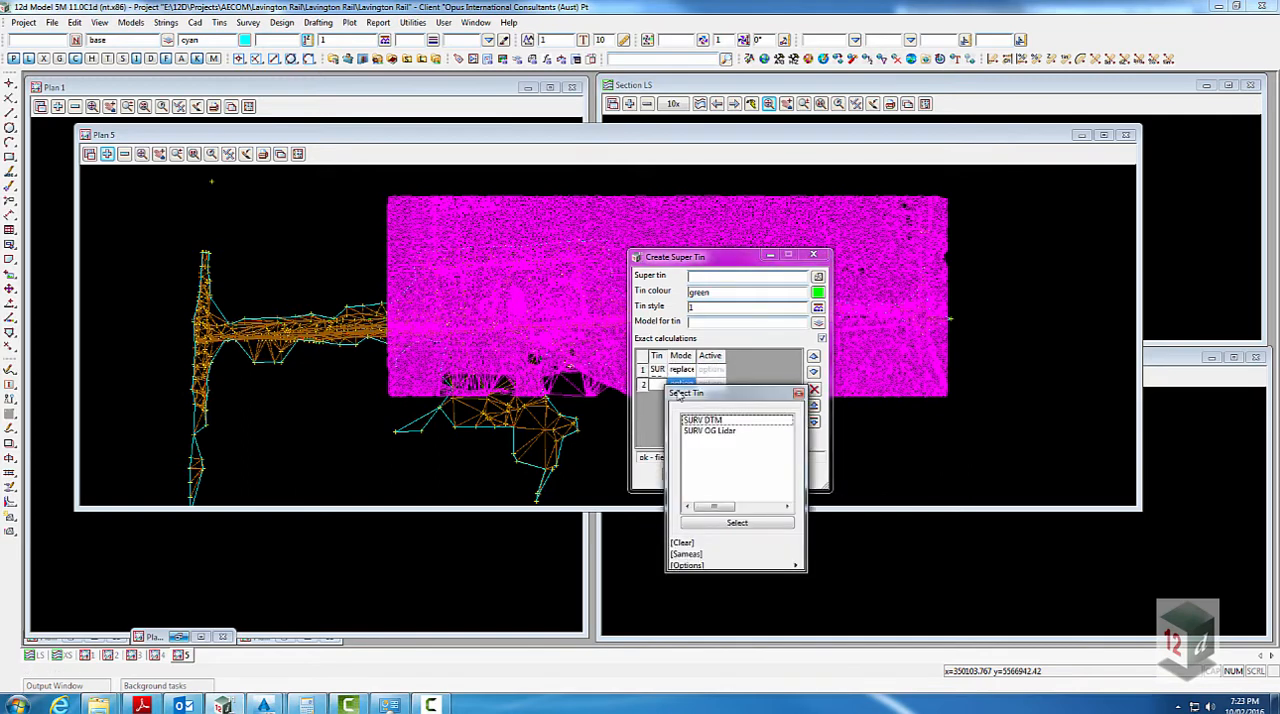
click(705, 420)
double_click(705, 420)
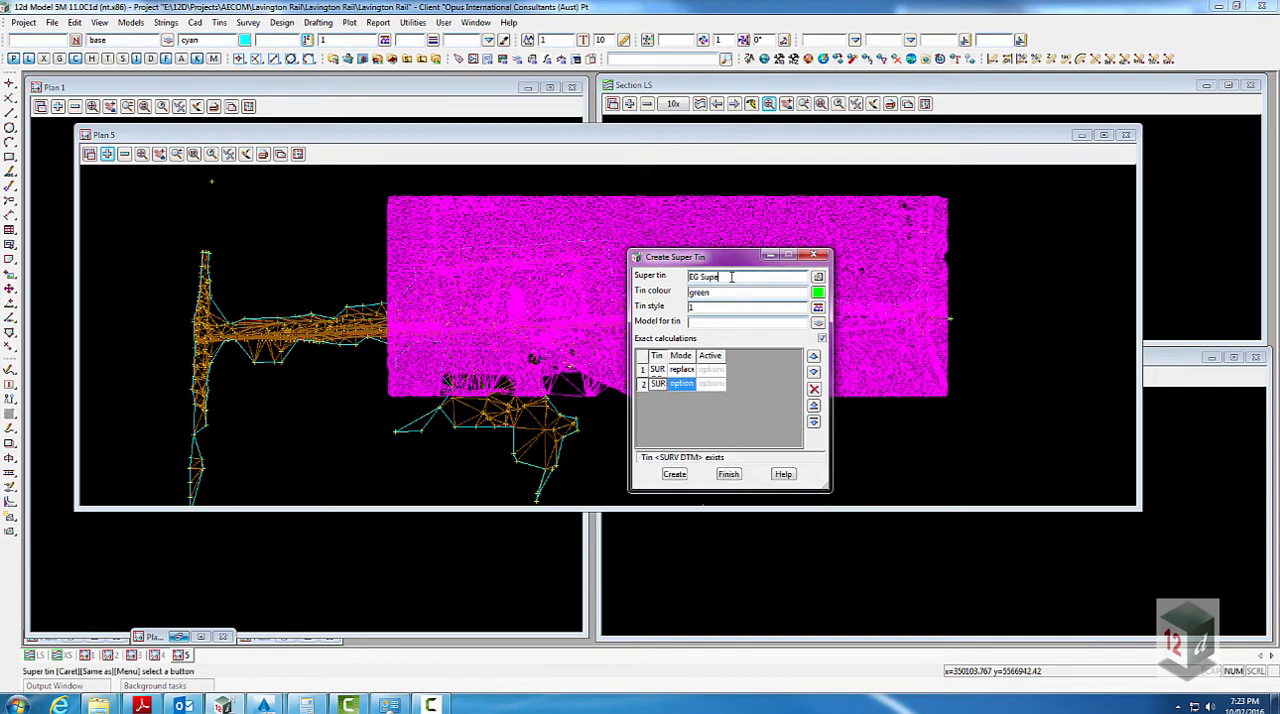
key(Return)
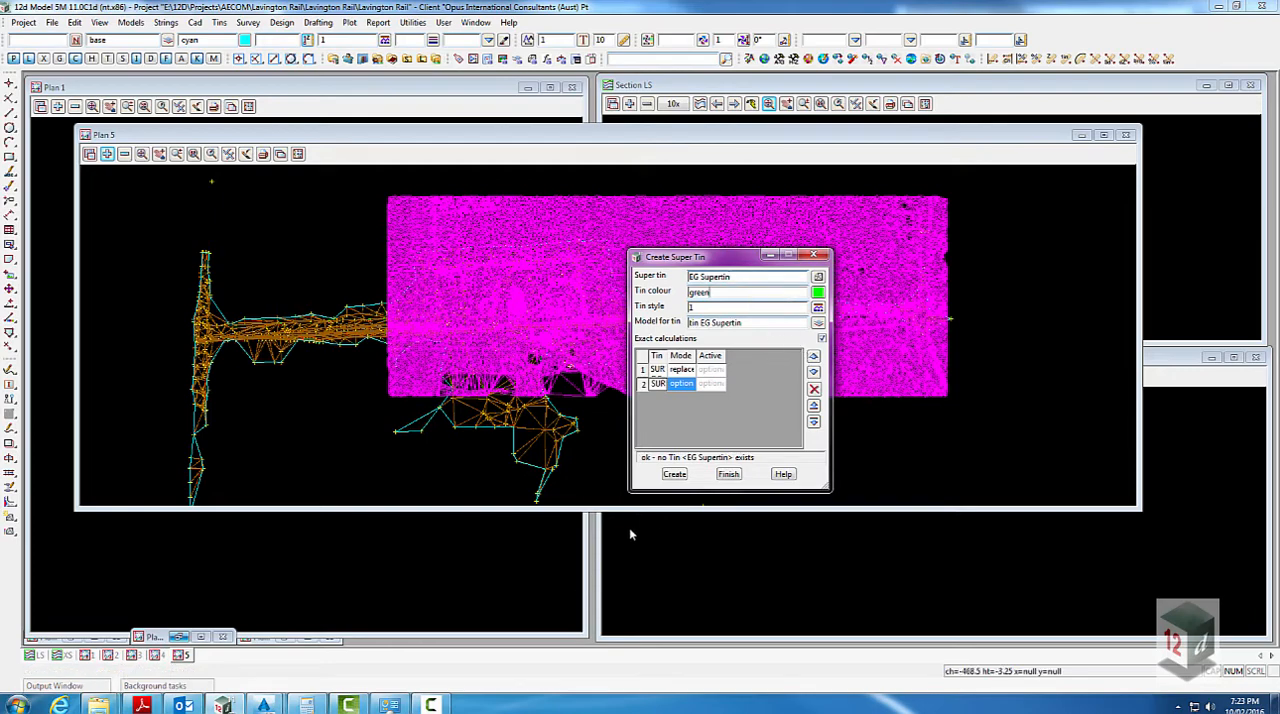
click(674, 473)
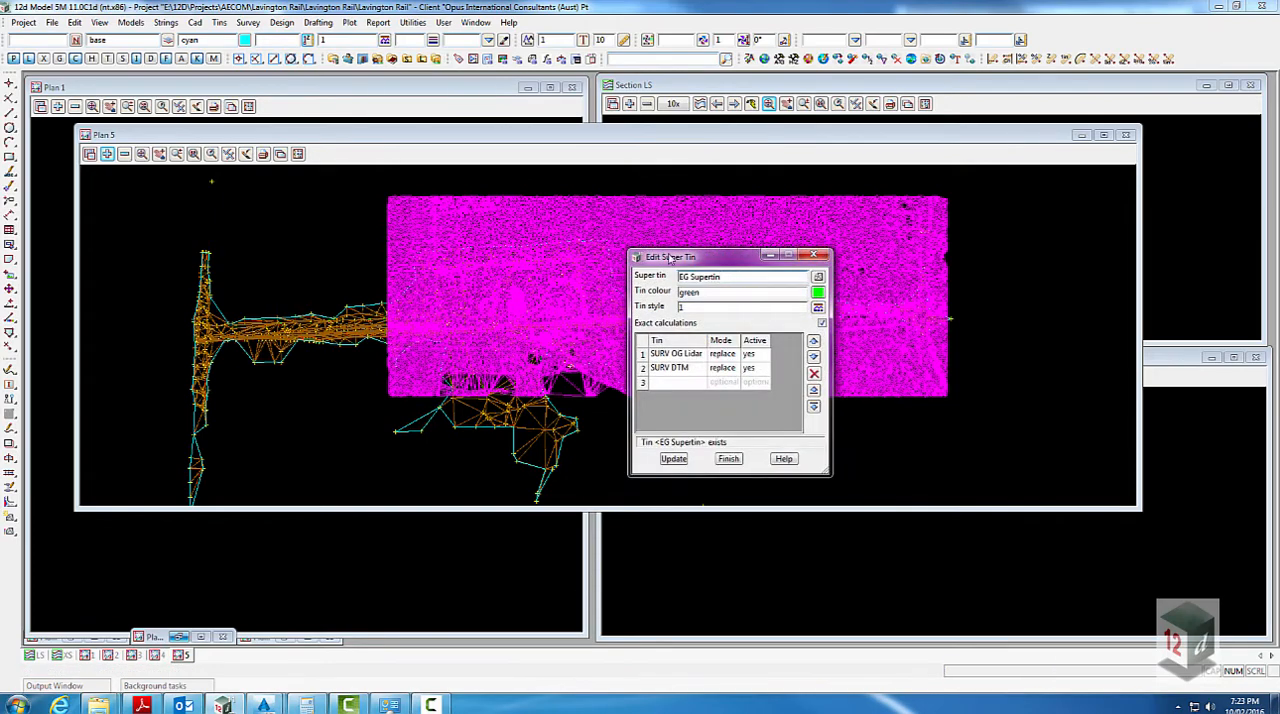
- Replace the models tin SURV DTM and tin SURV OG Lidar in the Plan 5 view with tin EG Supertin
click(125, 153)
drag(166, 215, 171, 228)
click(197, 287)
click(107, 154)
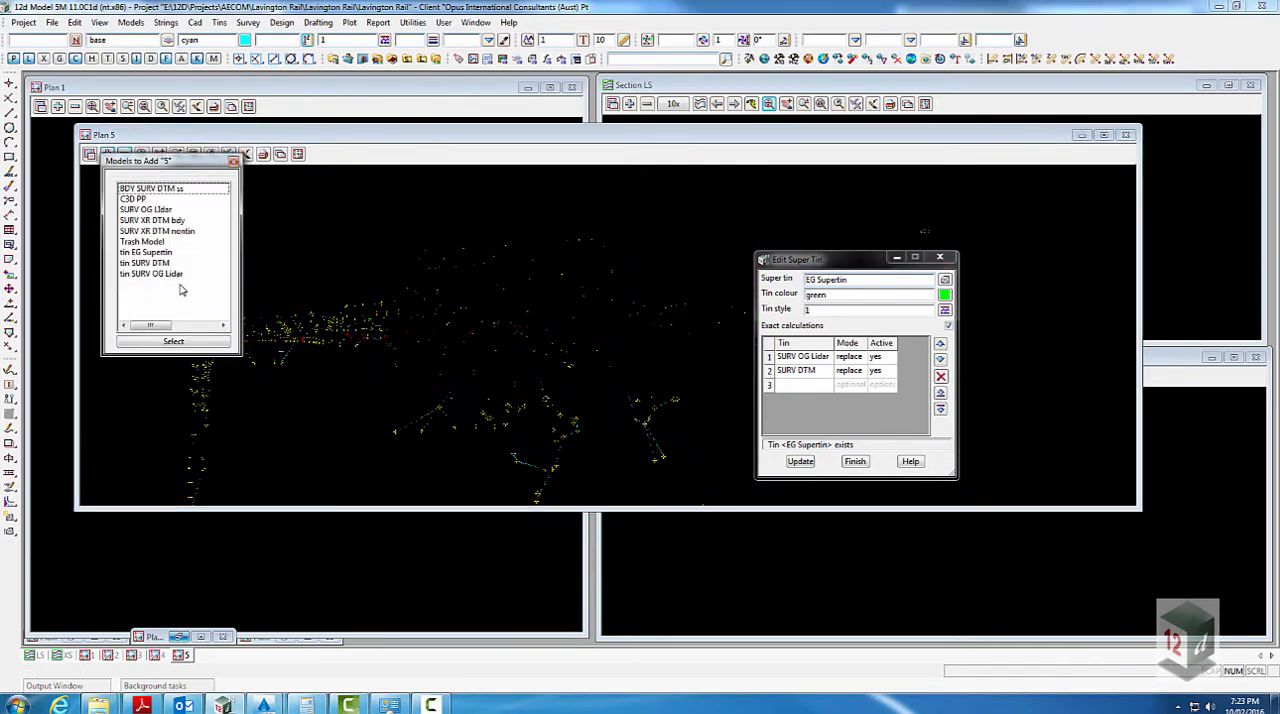
click(160, 252)
click(173, 341)
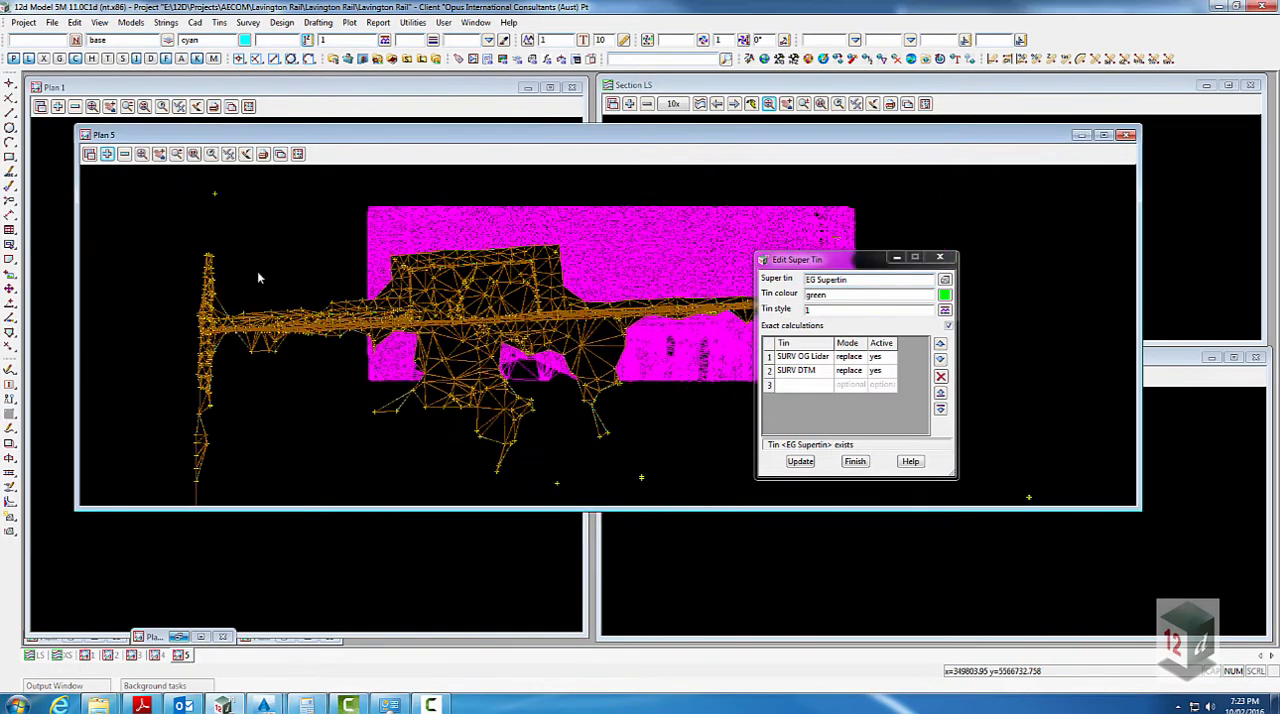
scroll(562, 330, up, 2)
scroll(598, 304, up, 2)
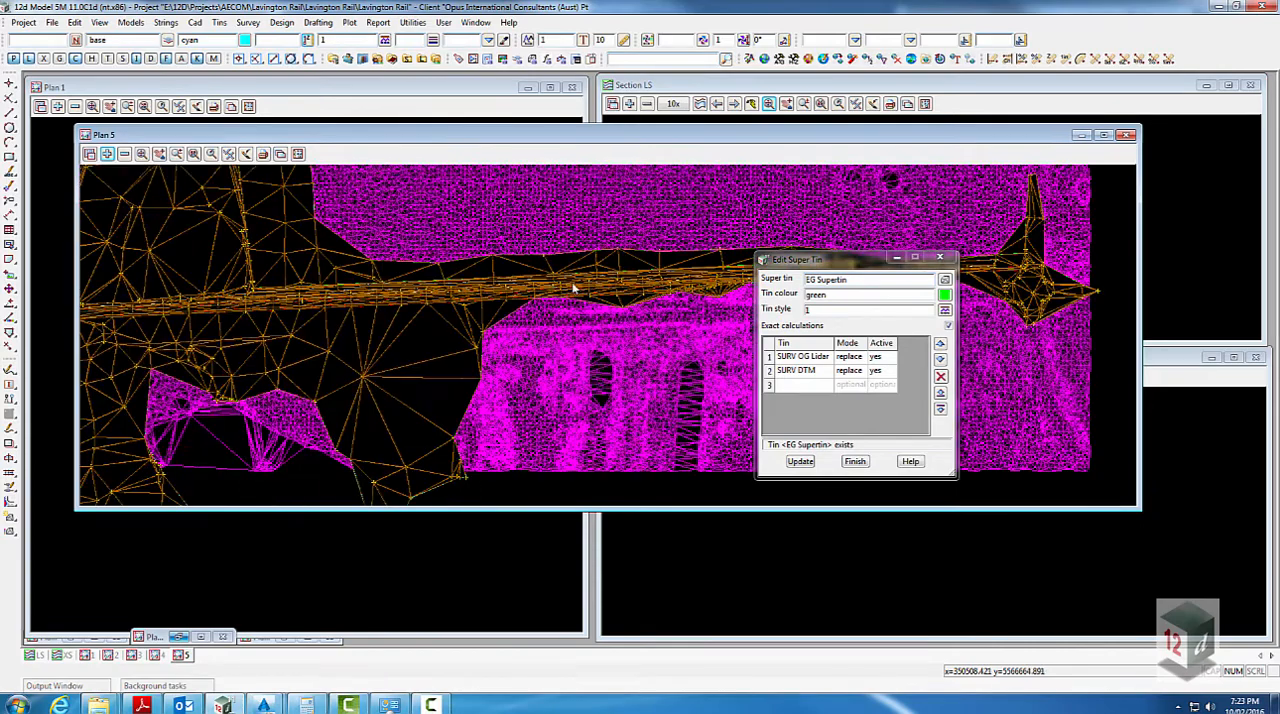
scroll(640, 294, down, 4)
scroll(293, 237, down, 1)
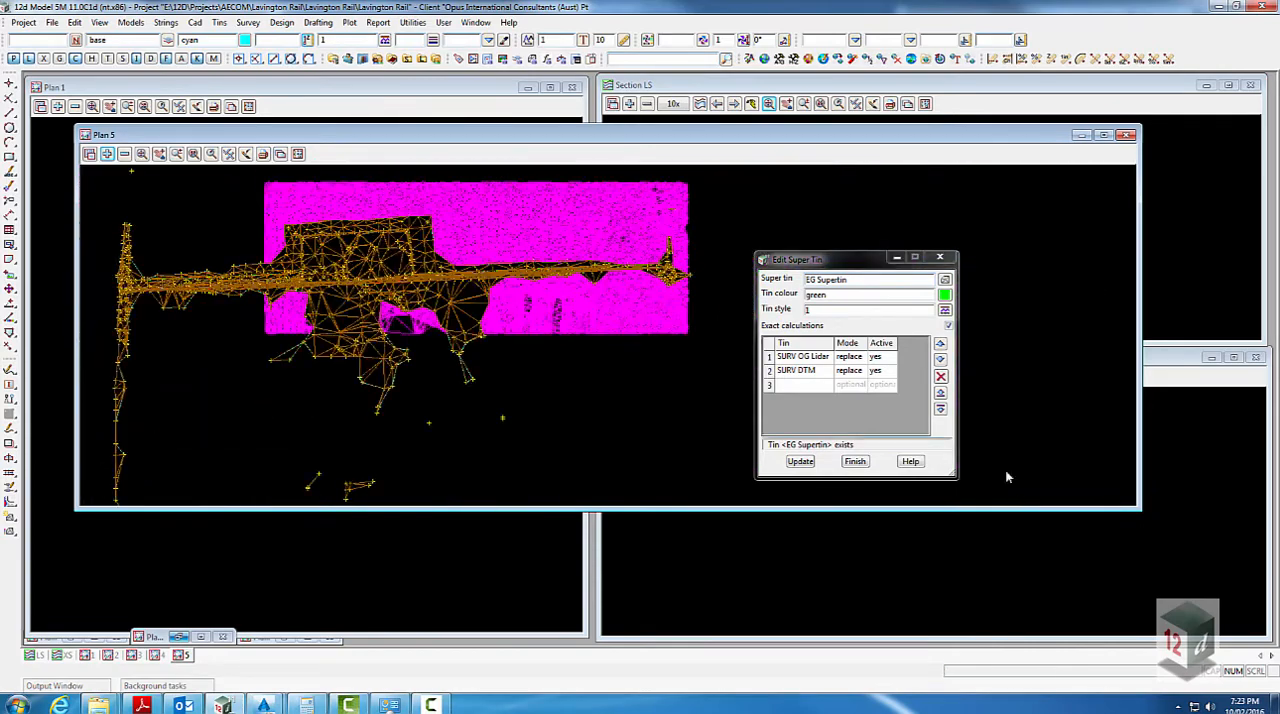
- Create a Perspective OpenGL view, display the model tin EG Supertin in 3D, and minimise the view after inspecting it
click(100, 22)
mouse_move(118, 36)
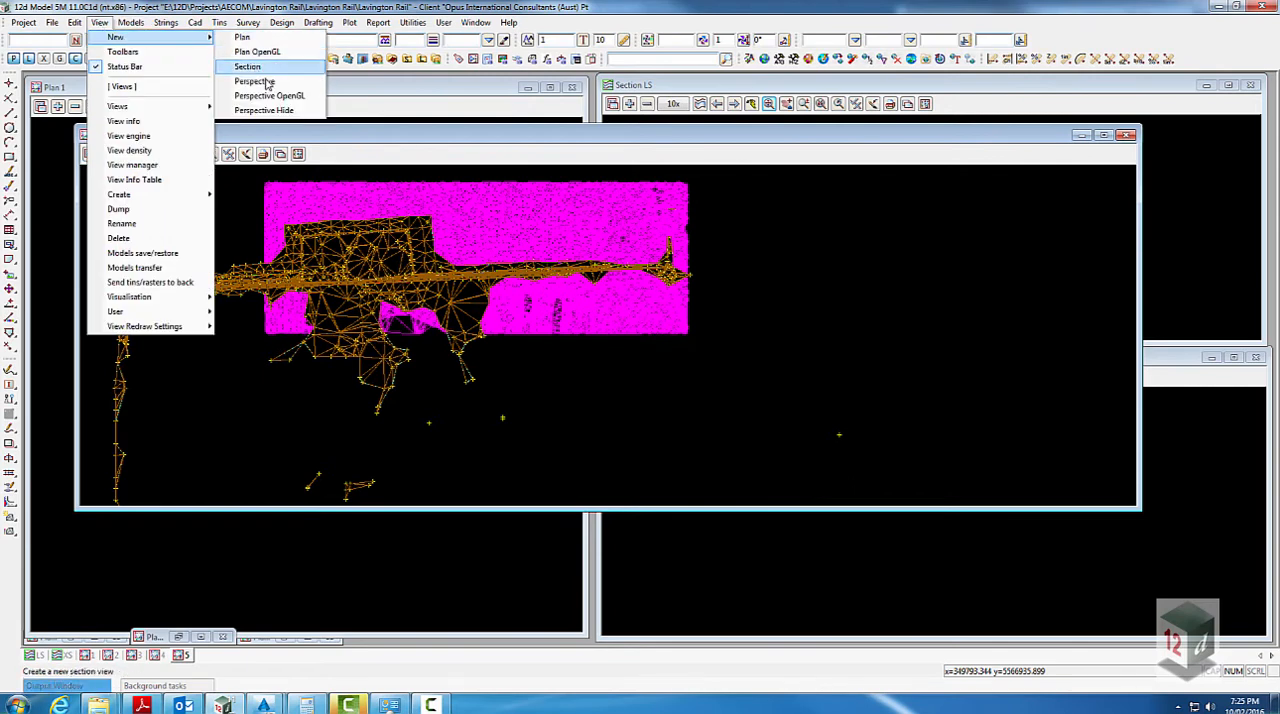
click(266, 95)
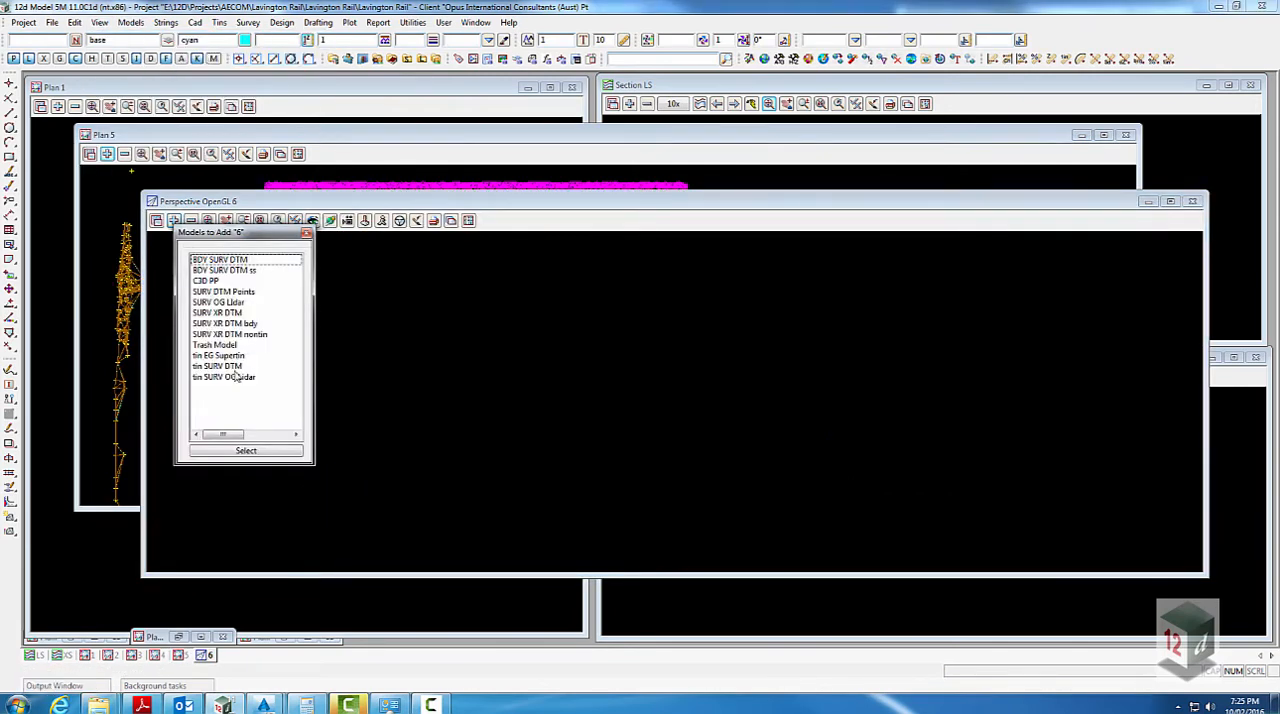
click(230, 357)
double_click(230, 357)
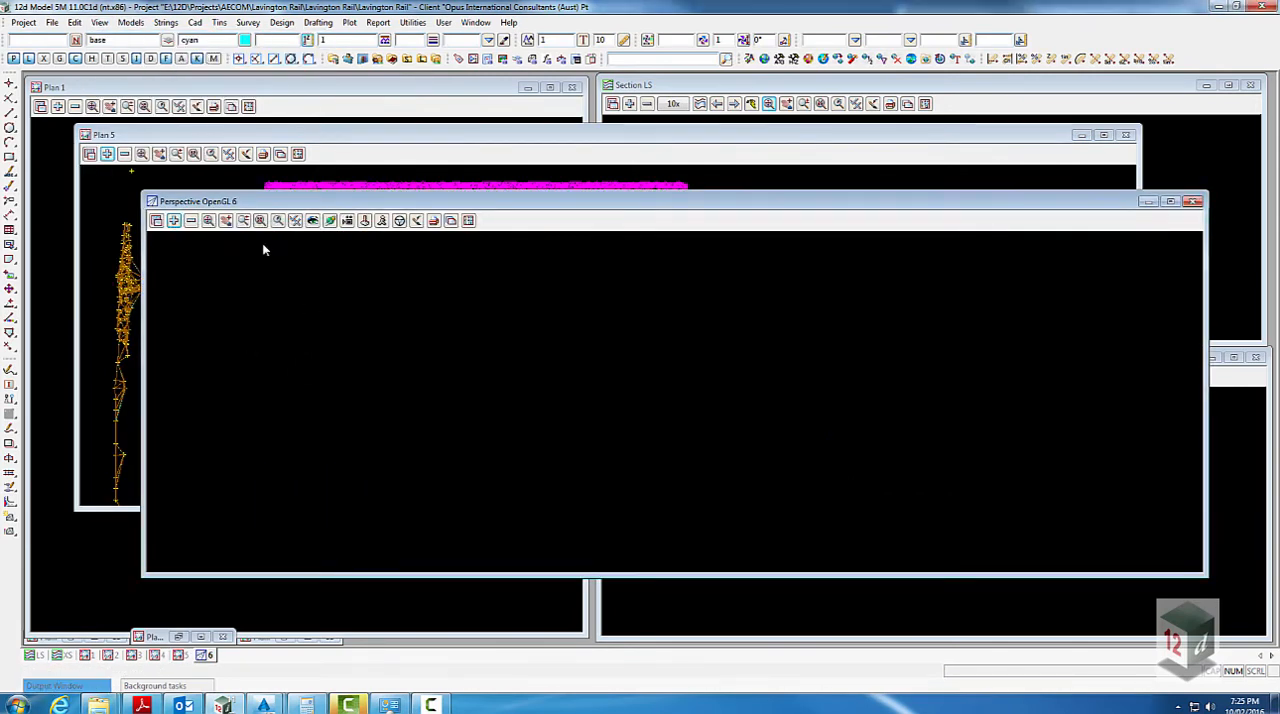
click(209, 222)
scroll(566, 350, up, 3)
middle_drag(555, 363, 660, 371)
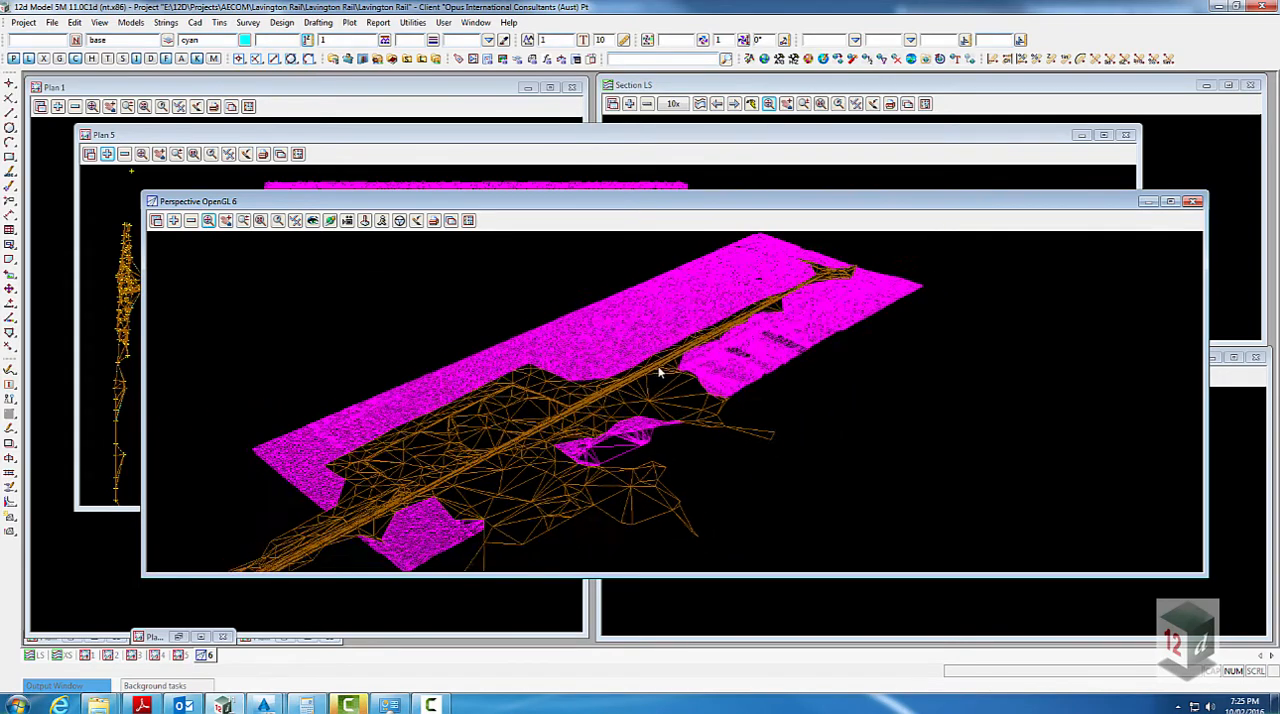
scroll(660, 371, down, 1)
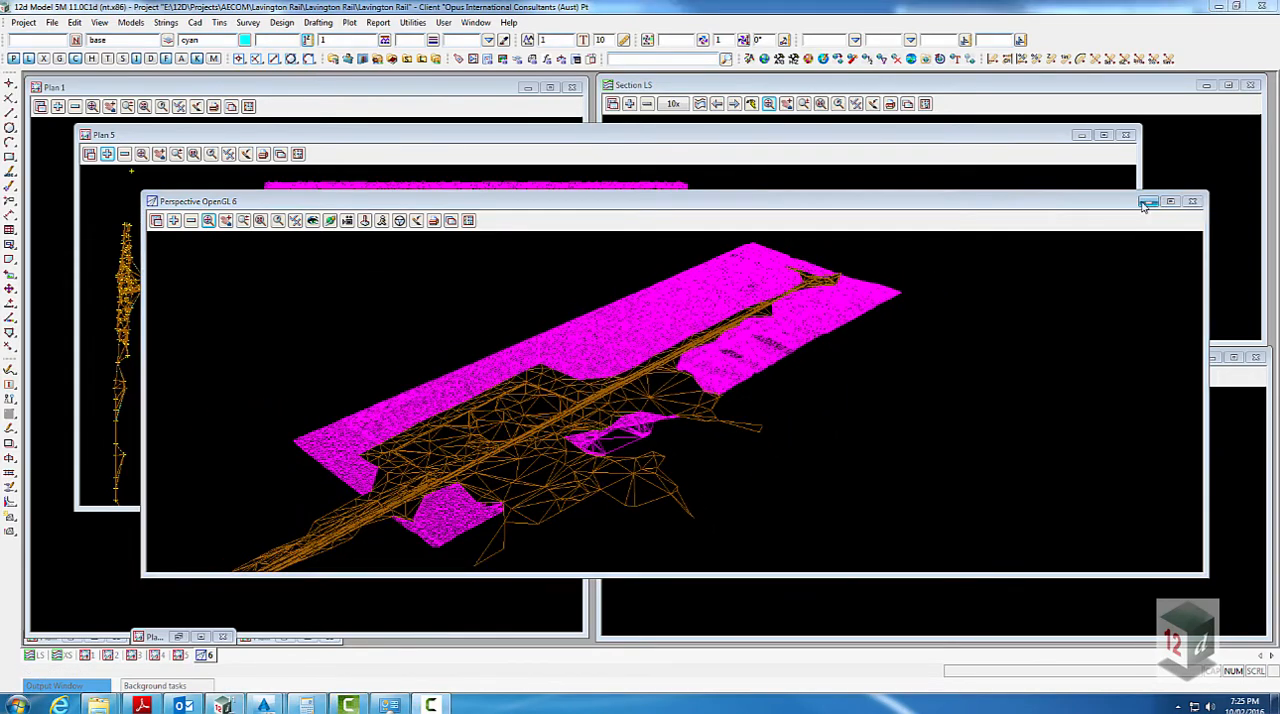
click(1147, 202)
- Examine in Plan 5 how the survey tin replaces the Lidar tin within the combined super tin
middle_drag(598, 390, 666, 424)
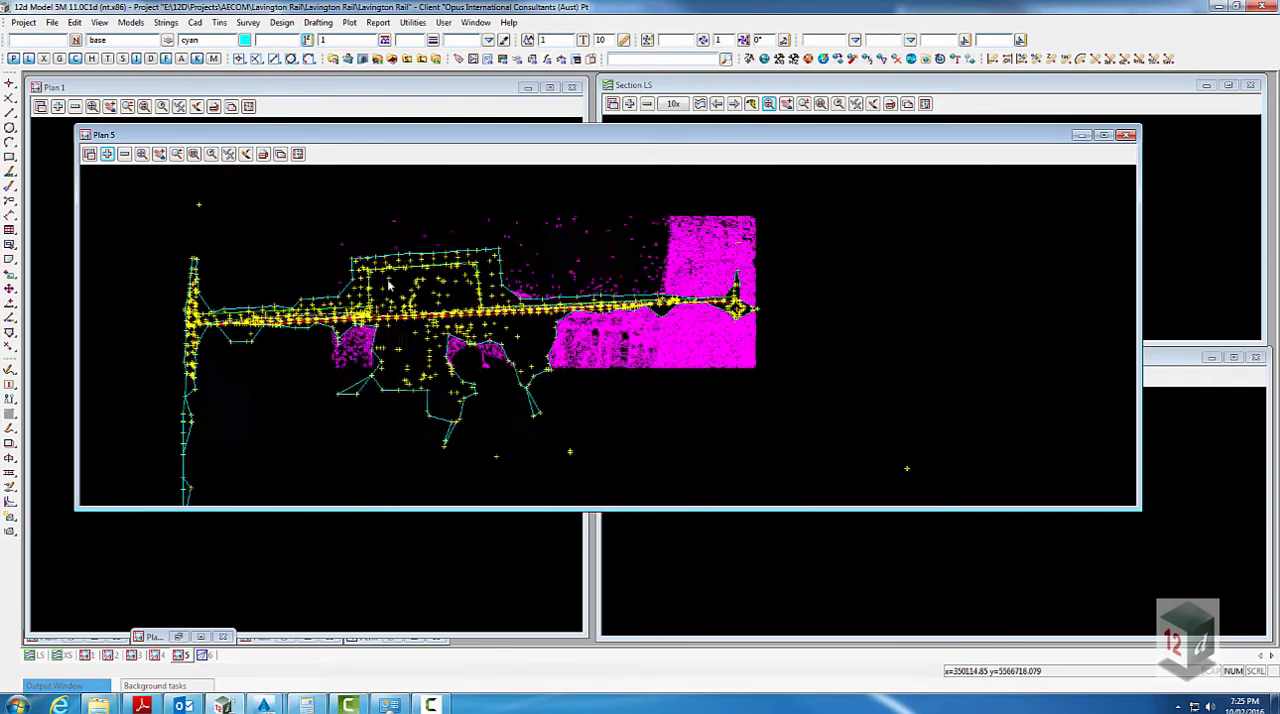
scroll(351, 300, up, 1)
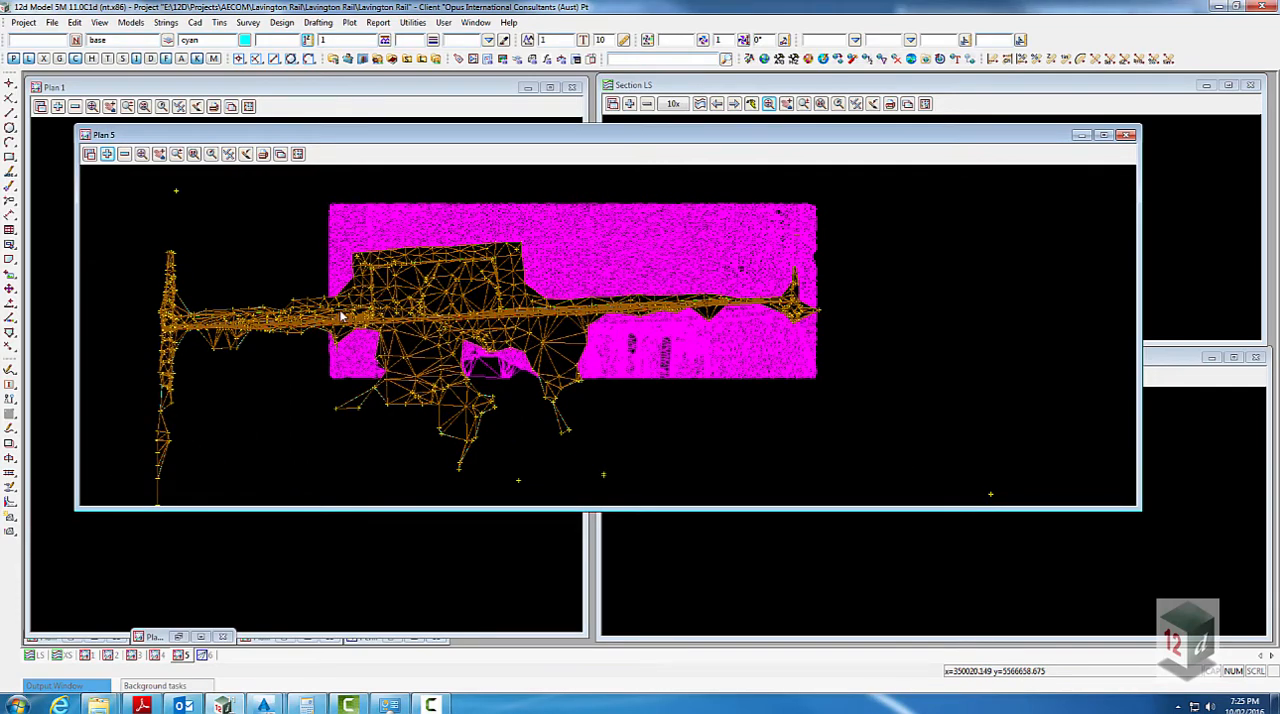
scroll(341, 316, down, 2)
scroll(342, 315, up, 2)
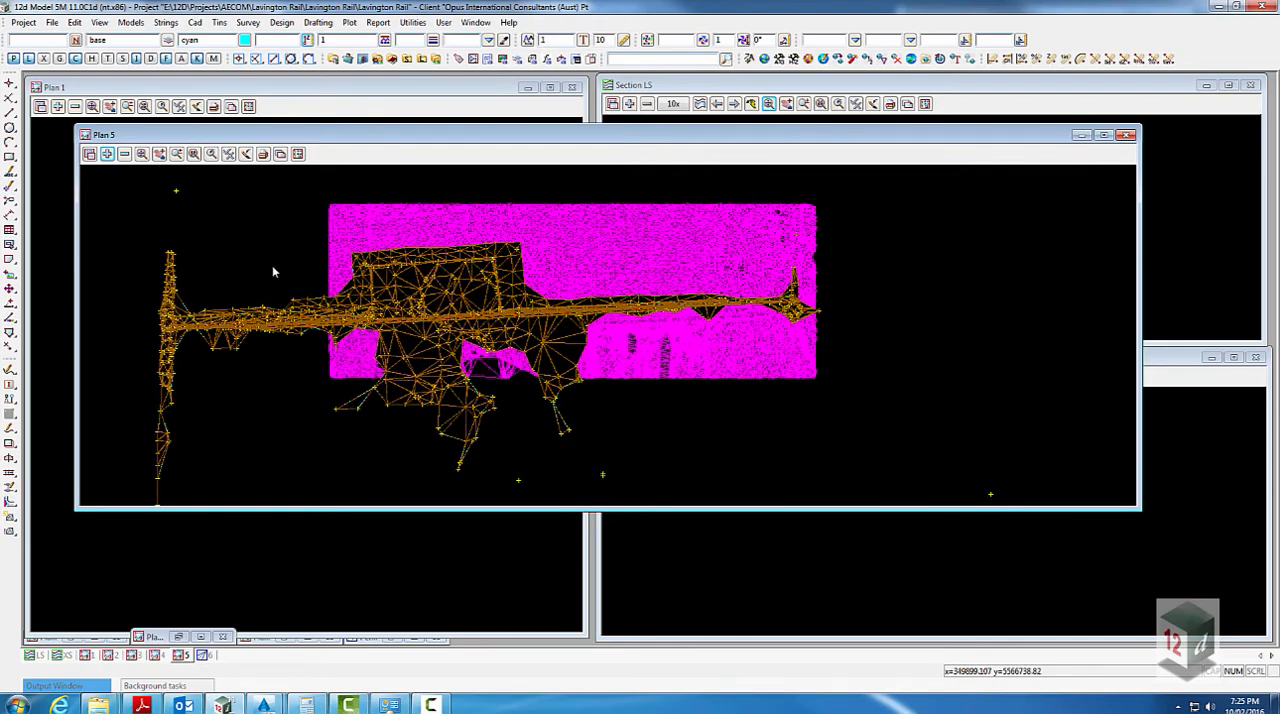
scroll(283, 285, up, 1)
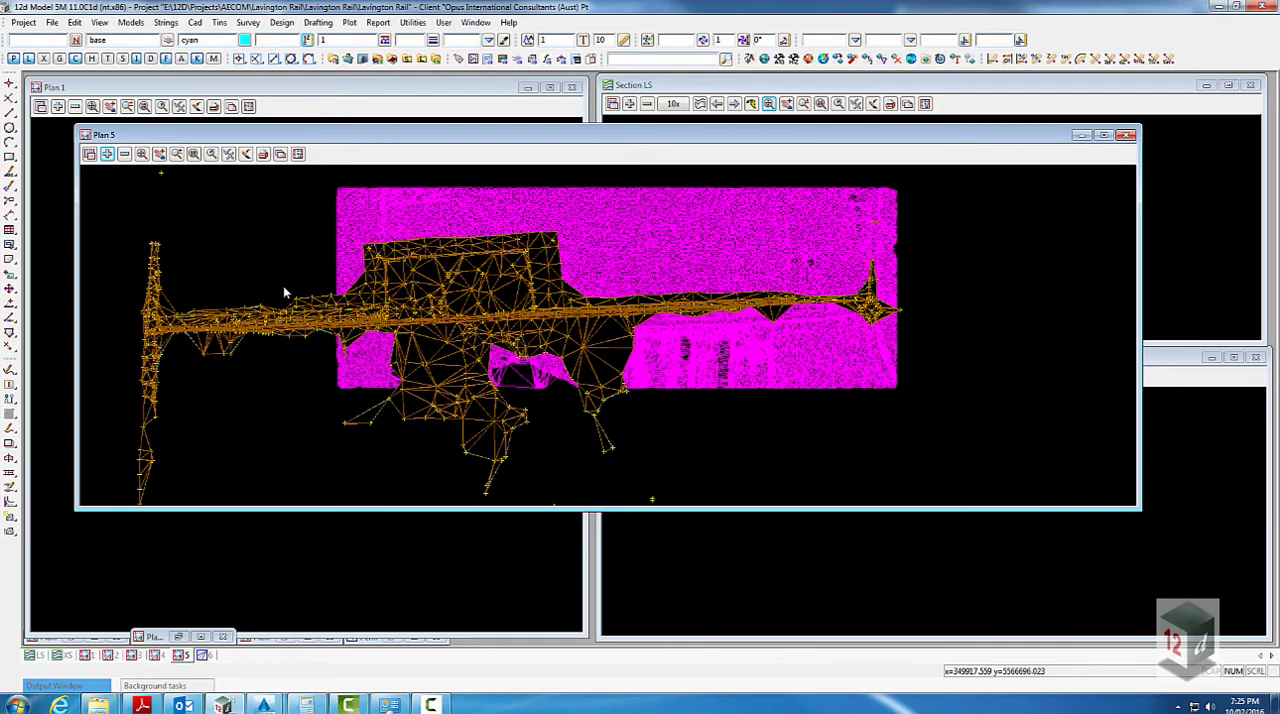
scroll(385, 305, up, 1)
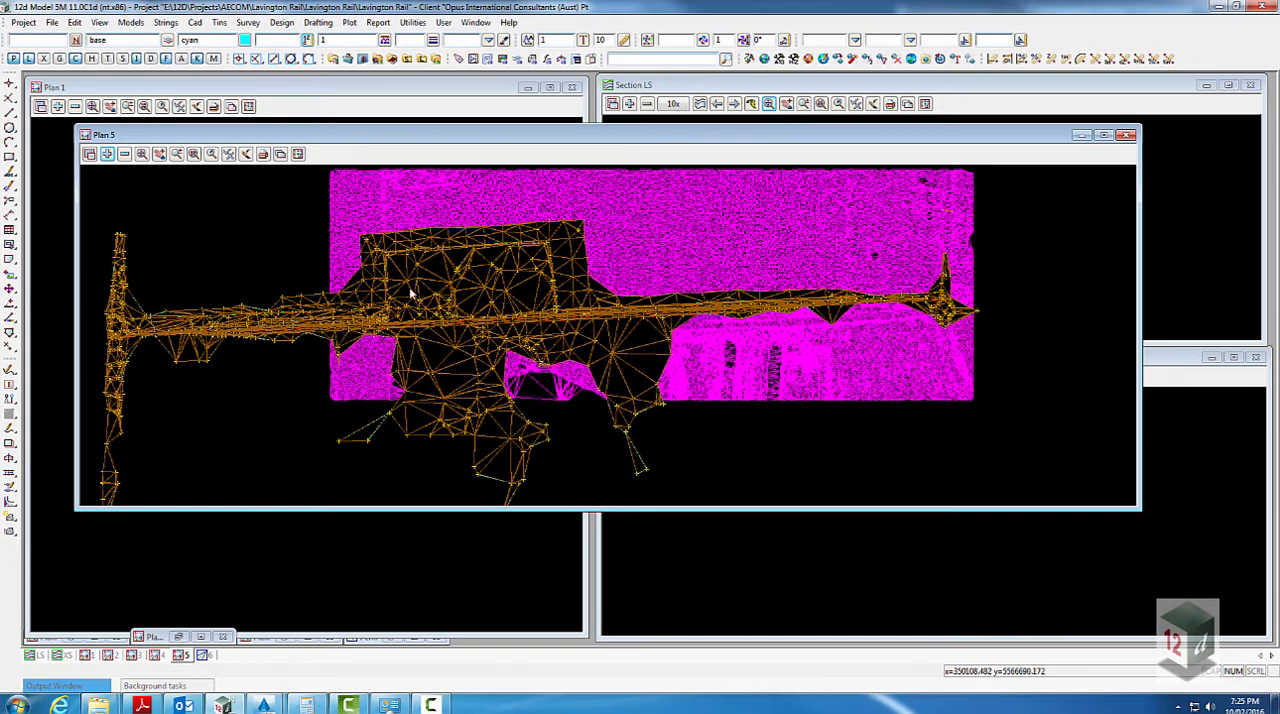
scroll(409, 287, down, 3)
scroll(362, 313, up, 1)
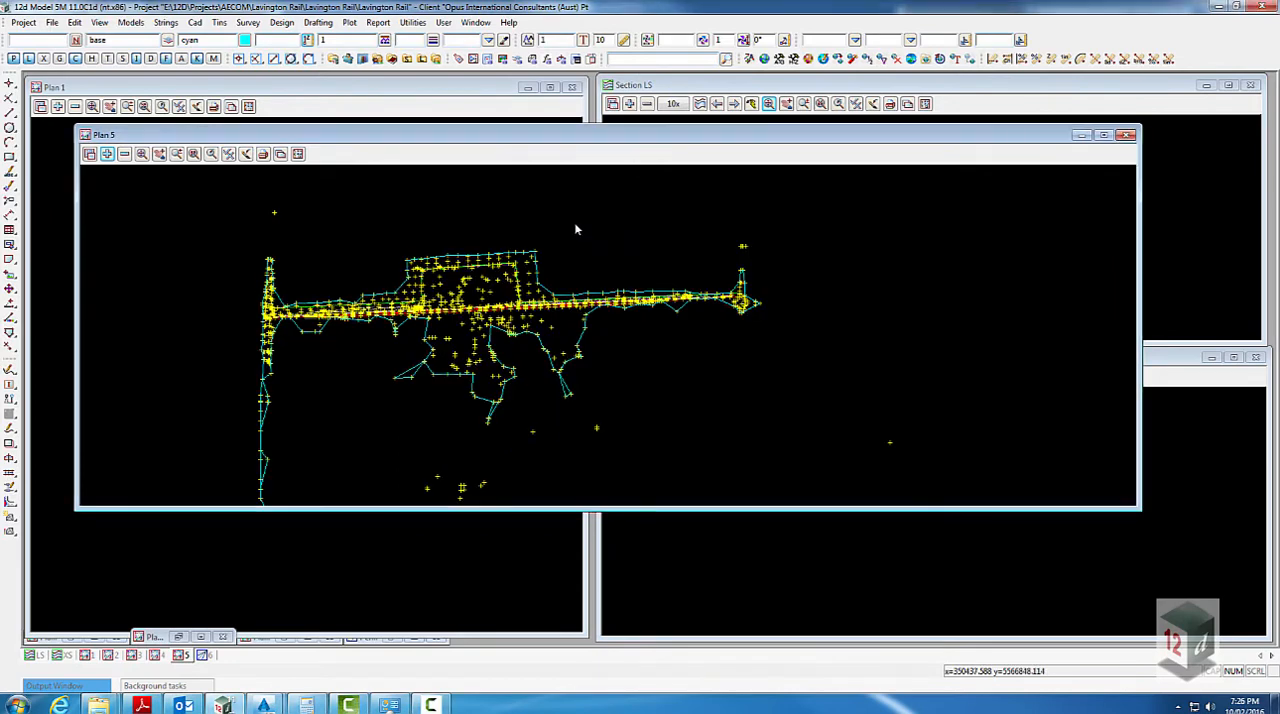
scroll(574, 222, down, 1)
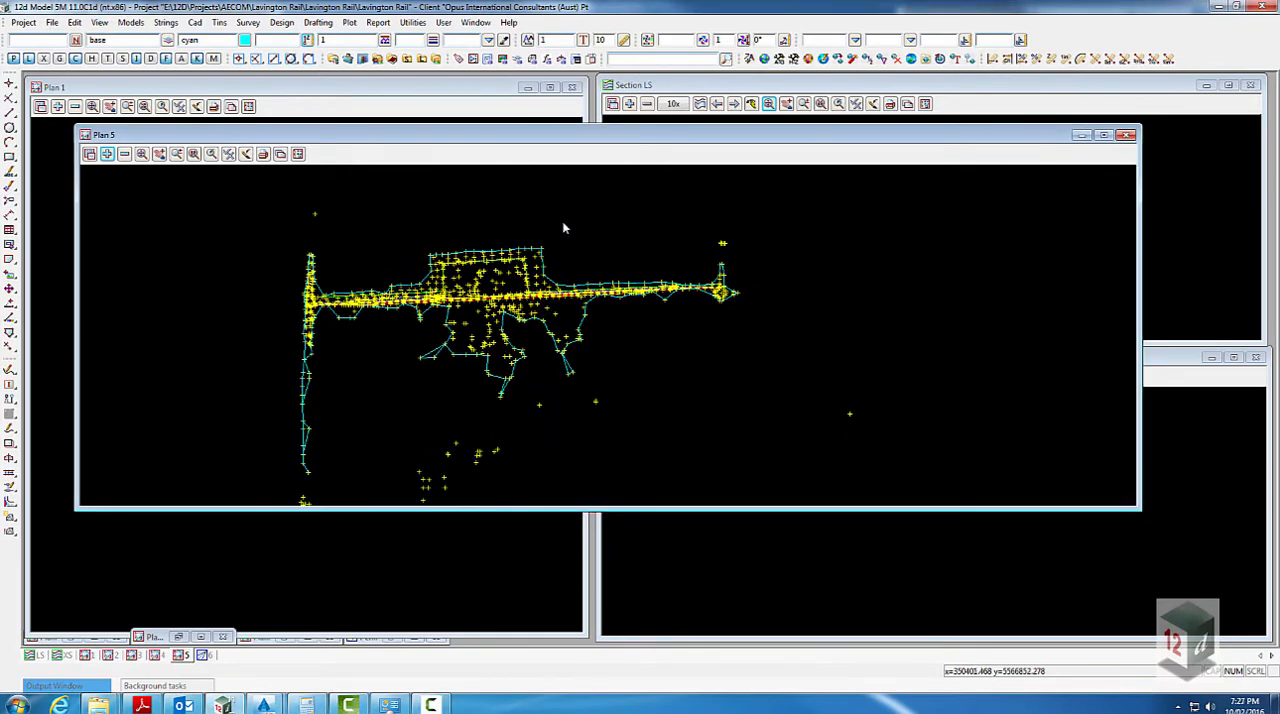
- Add the model SURV OG LIdar to the Plan 5 view and inspect its overlap with the survey data
scroll(557, 234, up, 2)
scroll(388, 230, down, 1)
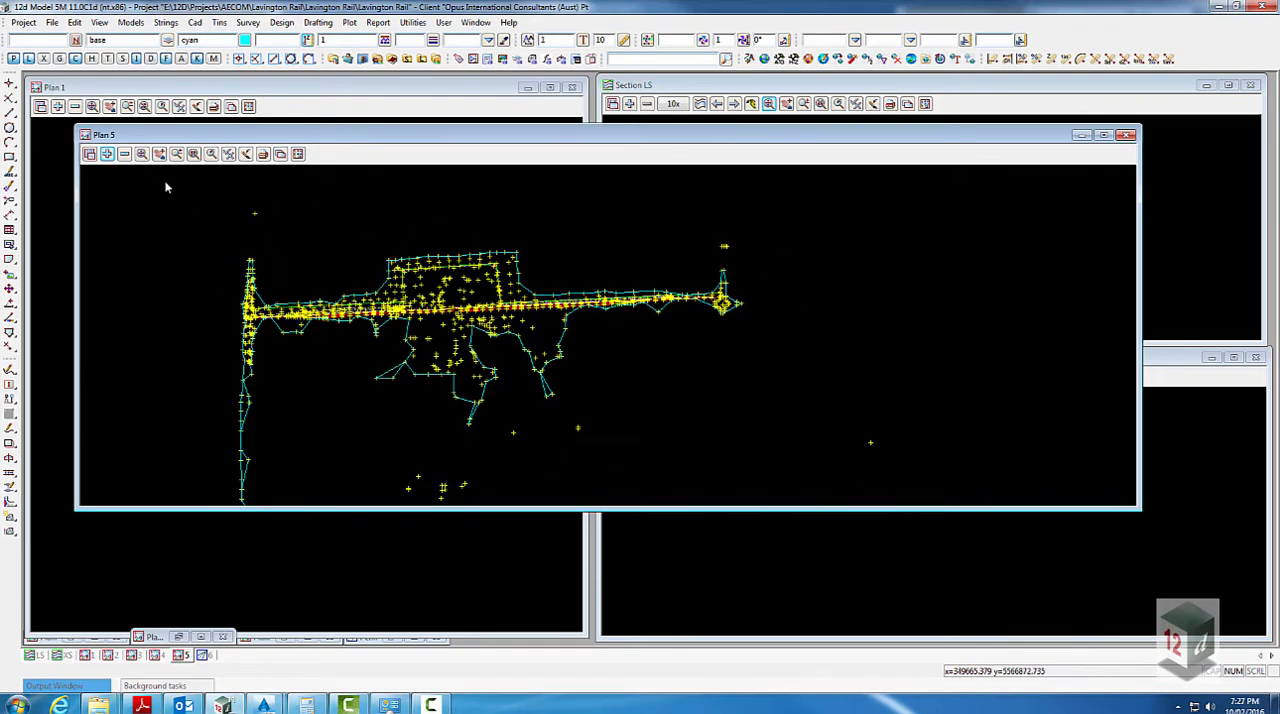
click(107, 153)
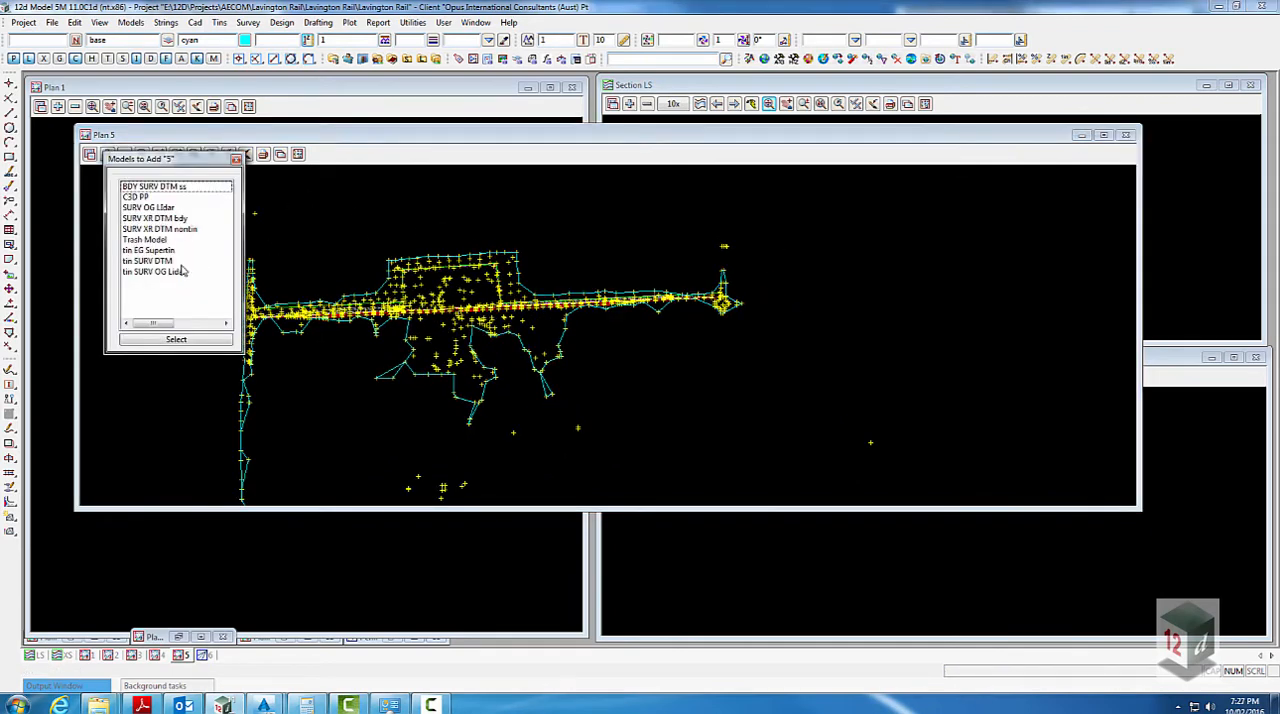
double_click(162, 208)
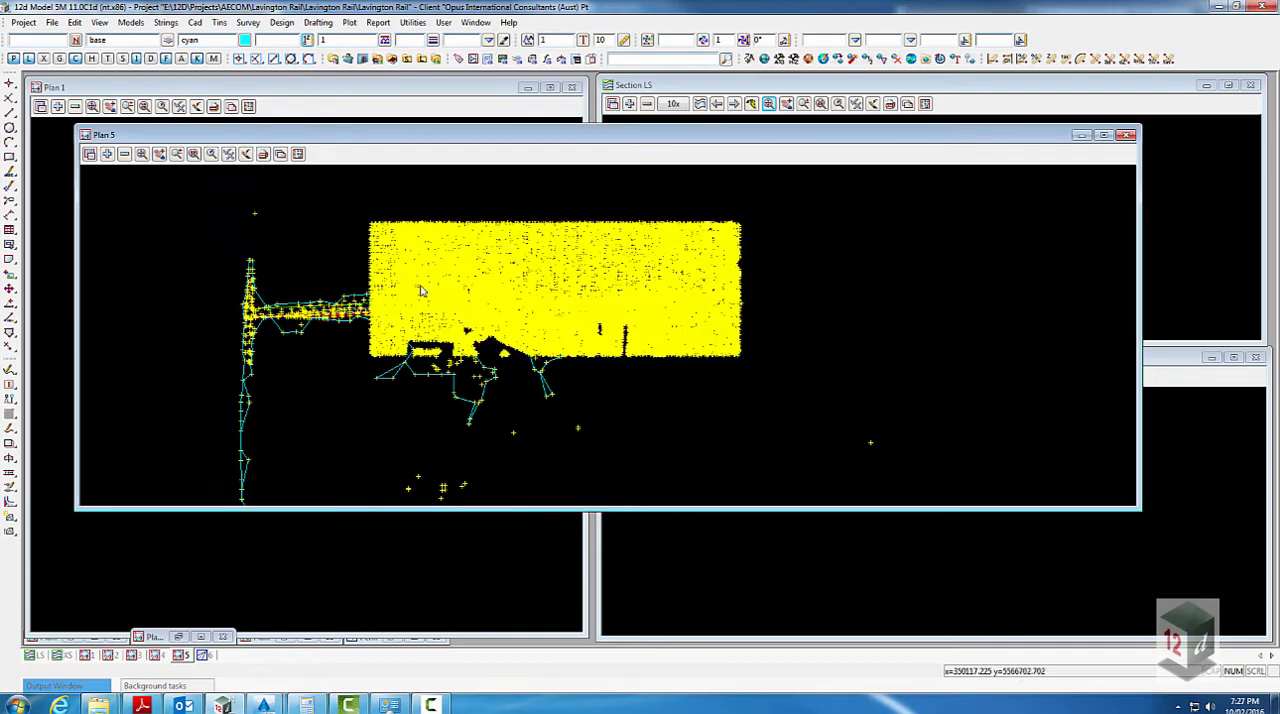
scroll(420, 290, up, 2)
scroll(523, 285, up, 1)
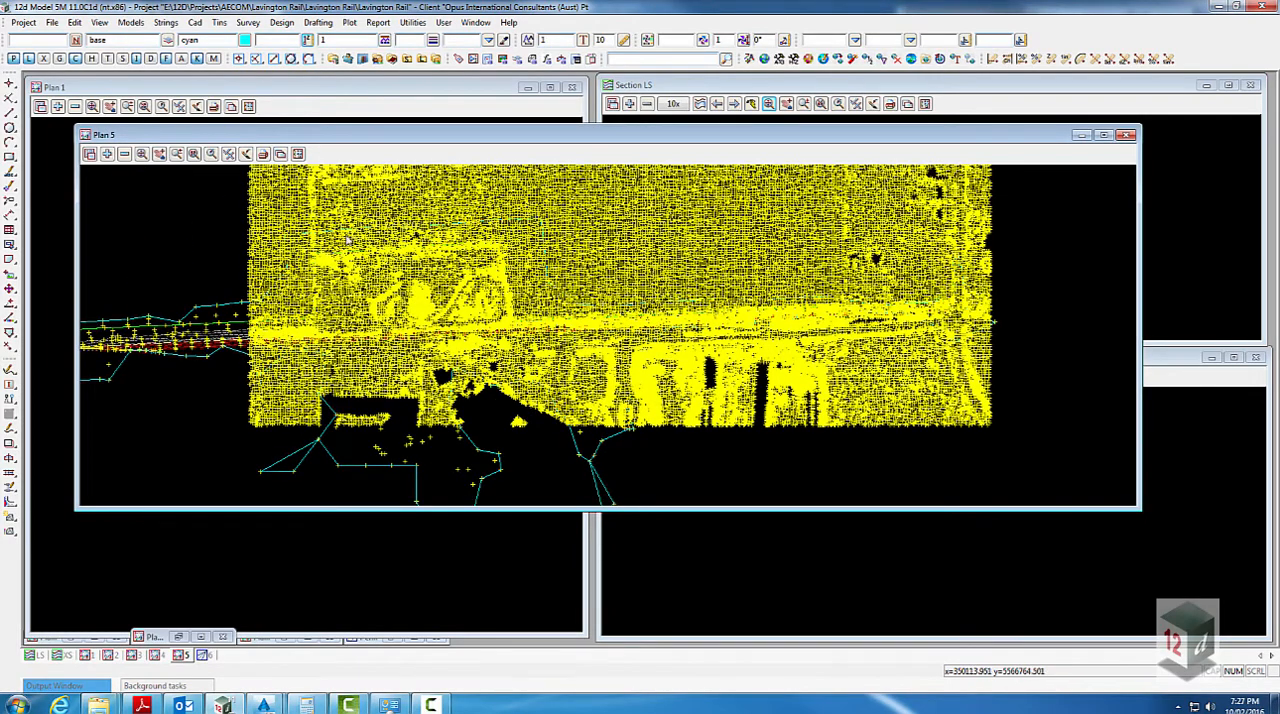
scroll(492, 403, down, 1)
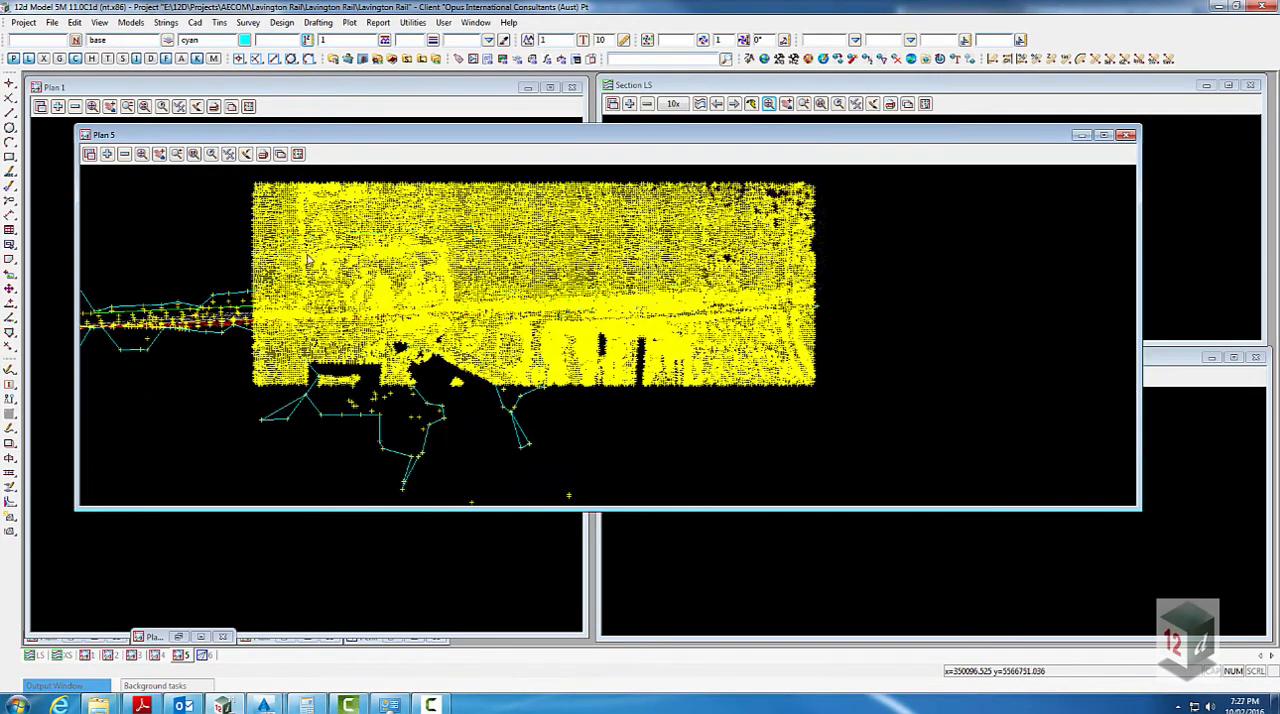
- Set up a Fence on the model SURV OG LIdar using the BDY SURV DTM boundary string as the polygon
click(413, 22)
mouse_move(440, 171)
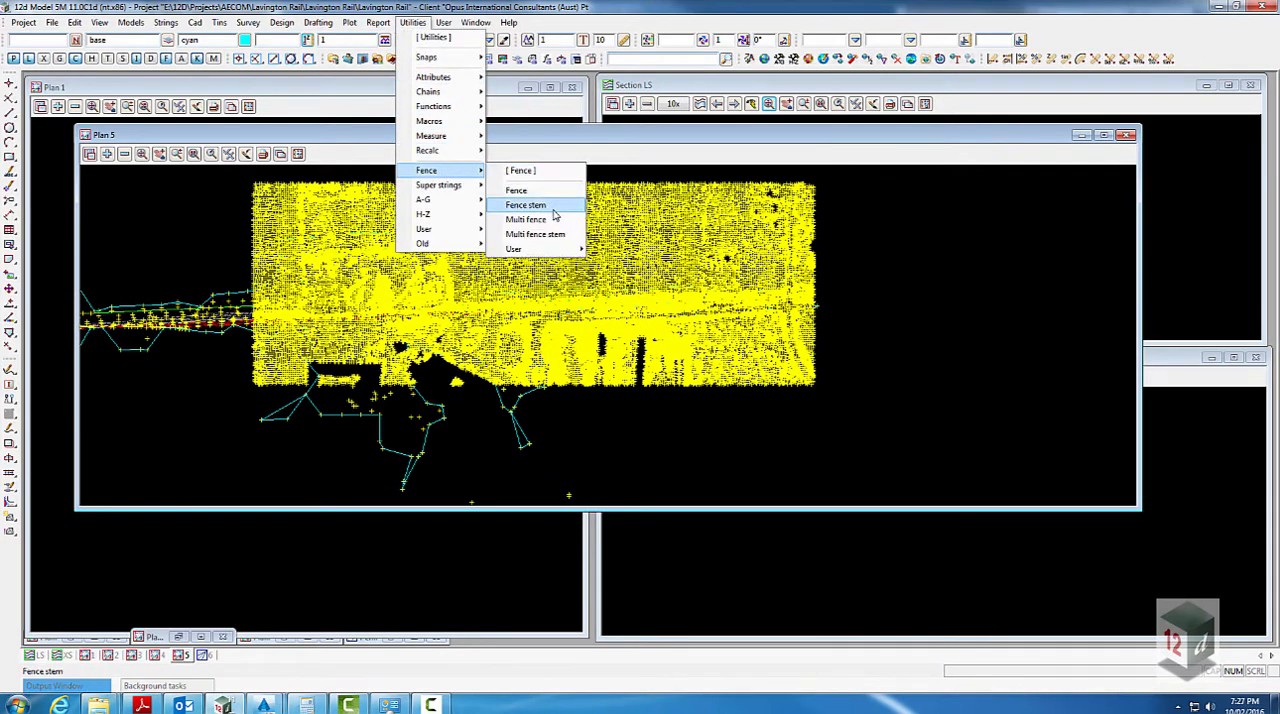
click(538, 188)
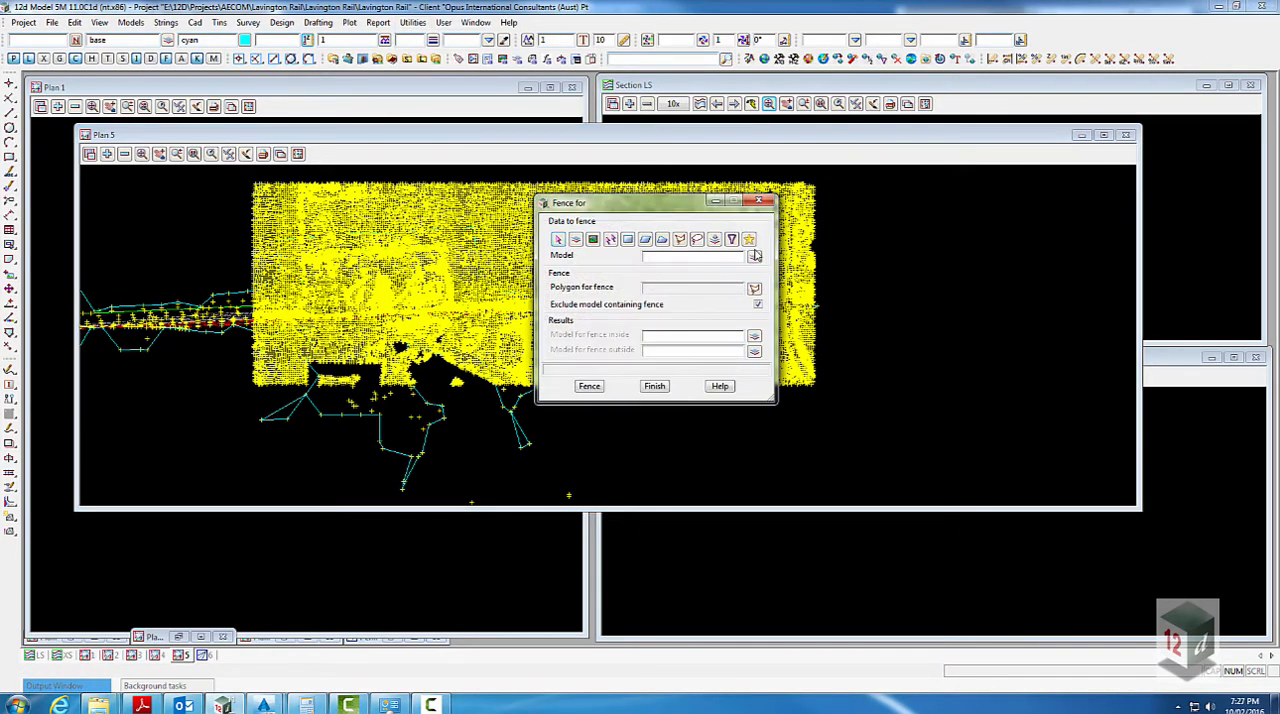
middle_click(715, 260)
middle_click(737, 318)
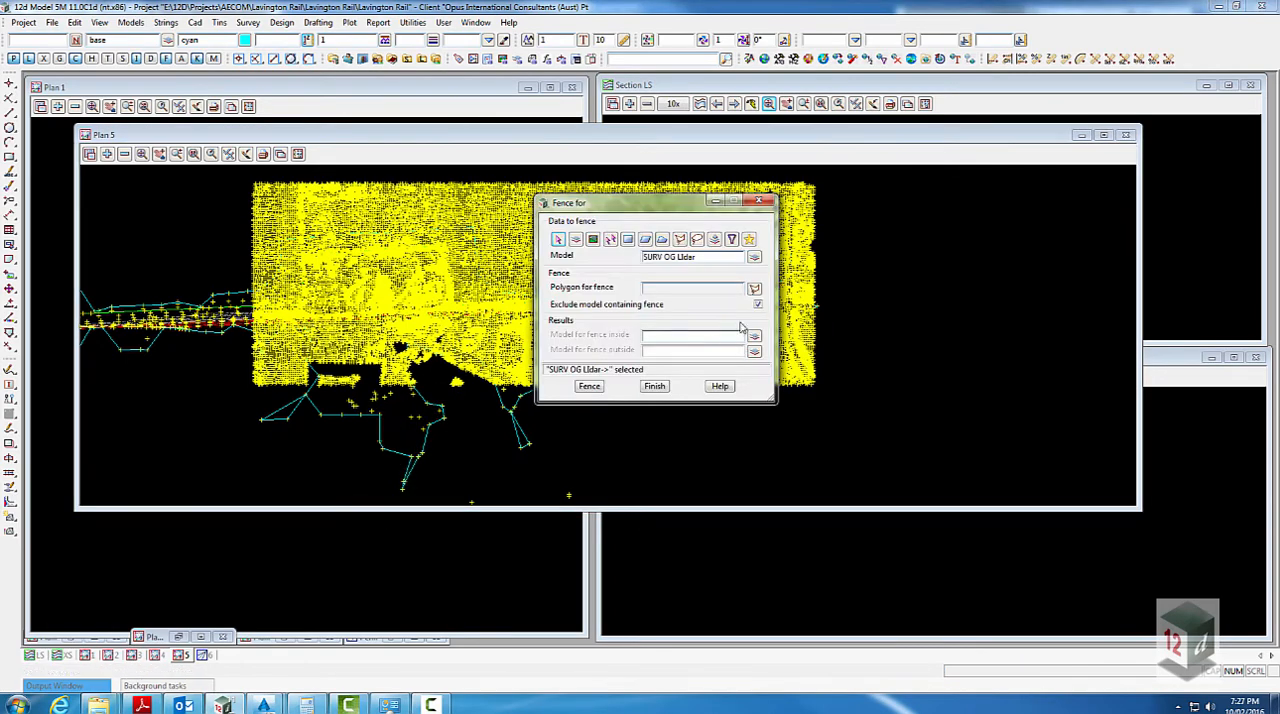
click(754, 288)
click(209, 334)
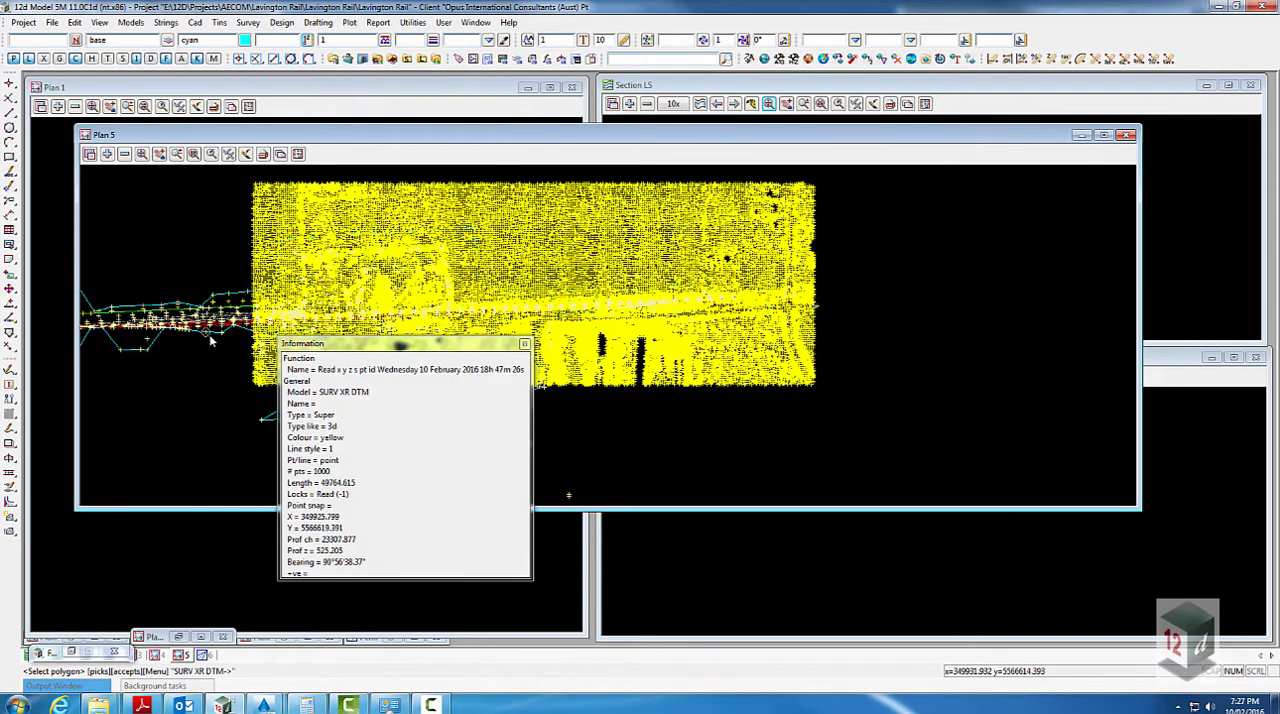
click(209, 336)
middle_click(210, 336)
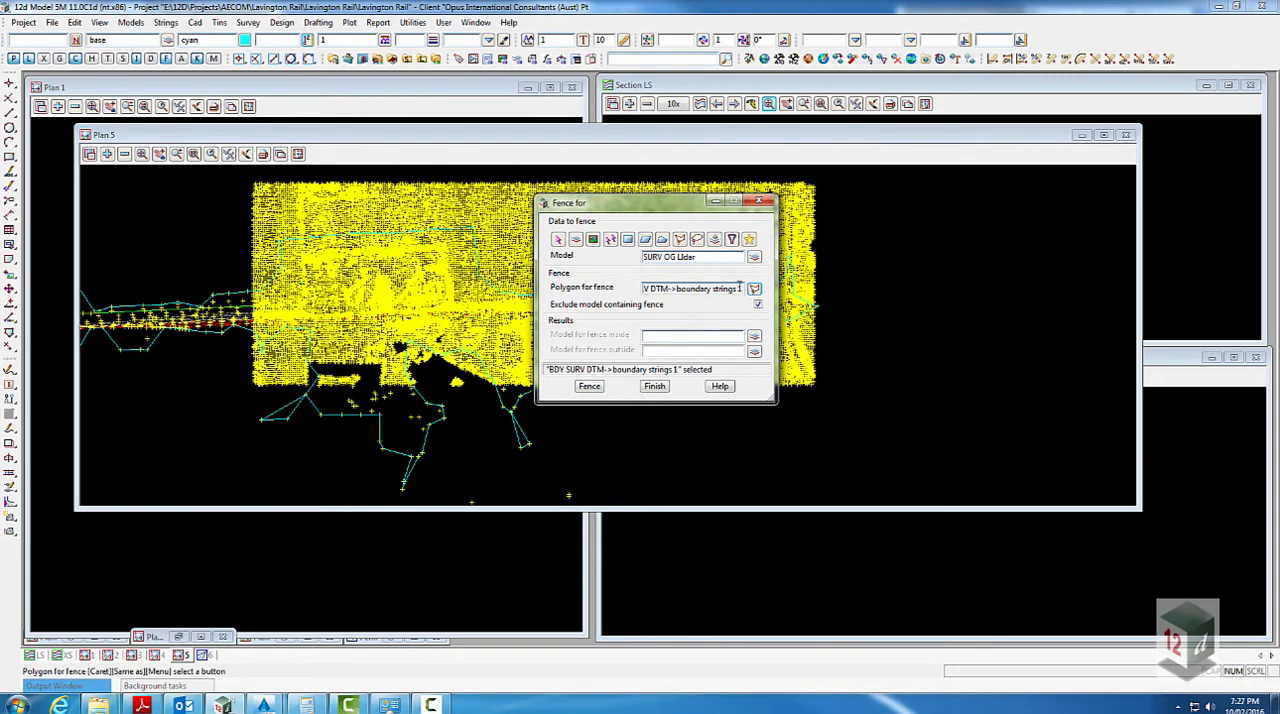
- Set the model for fence outside to SURV OG LIdar outside and run the fence
drag(645, 206, 916, 222)
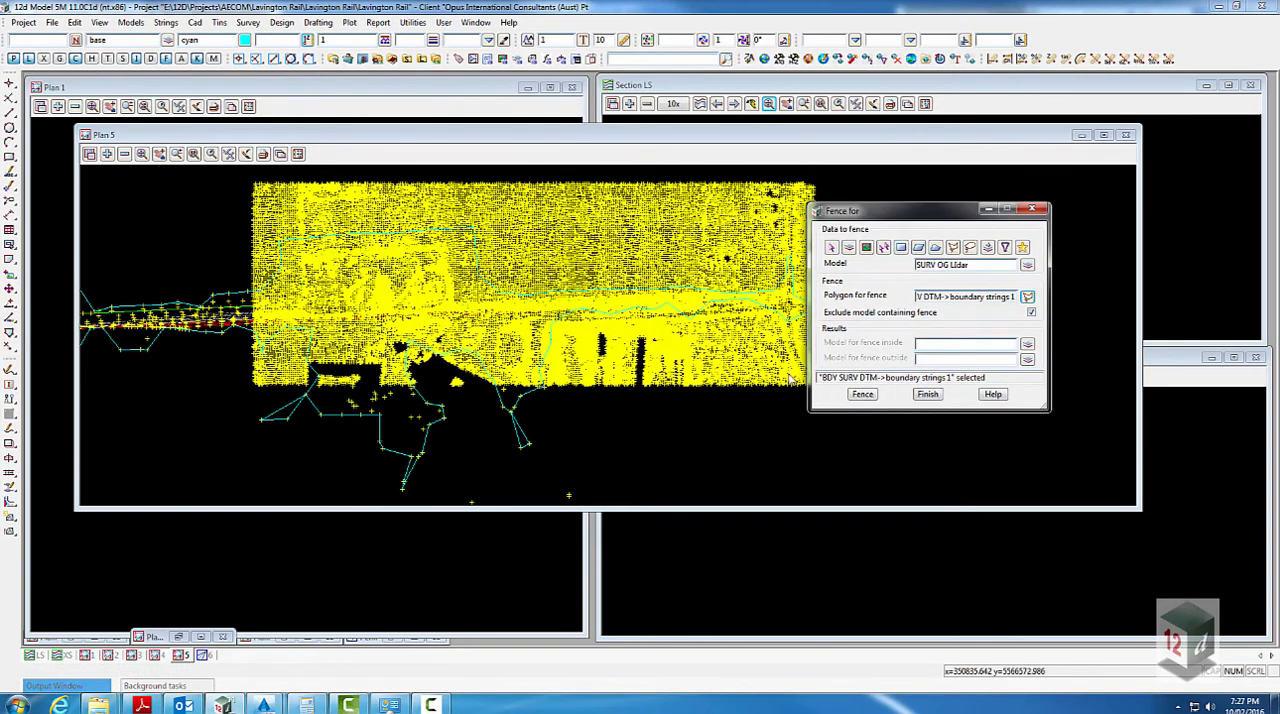
middle_click(934, 359)
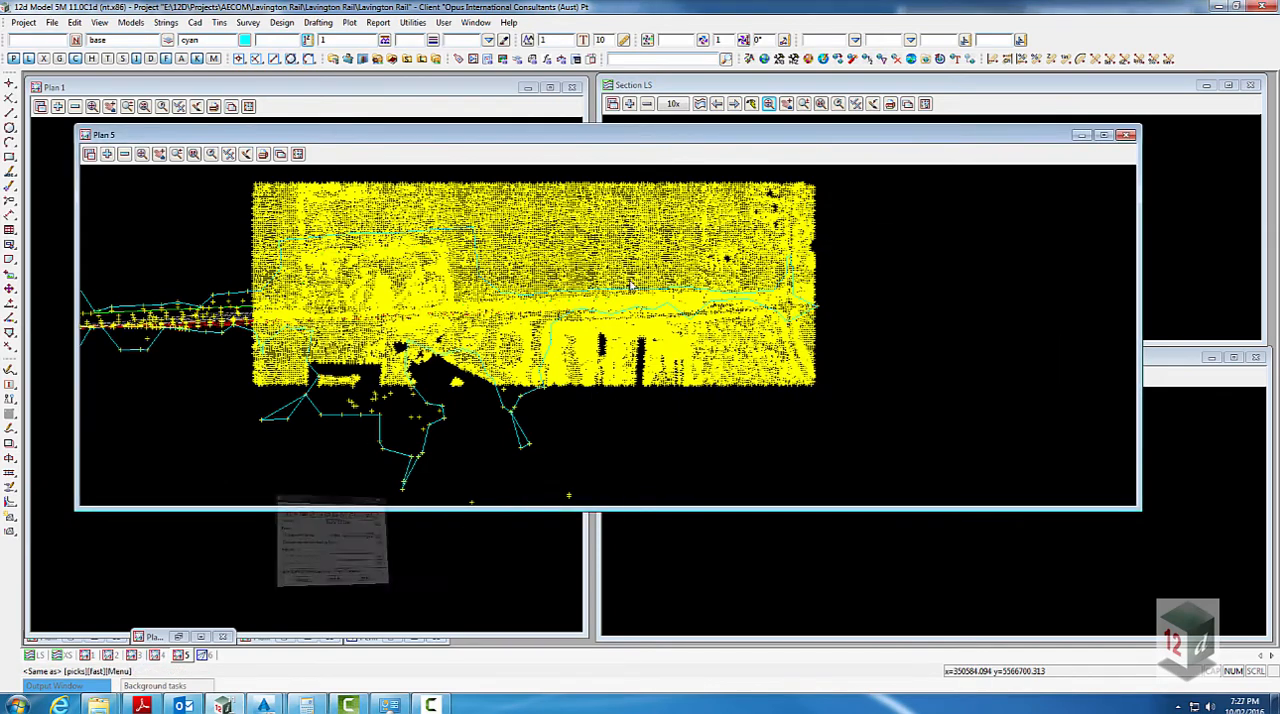
click(632, 280)
middle_click(632, 280)
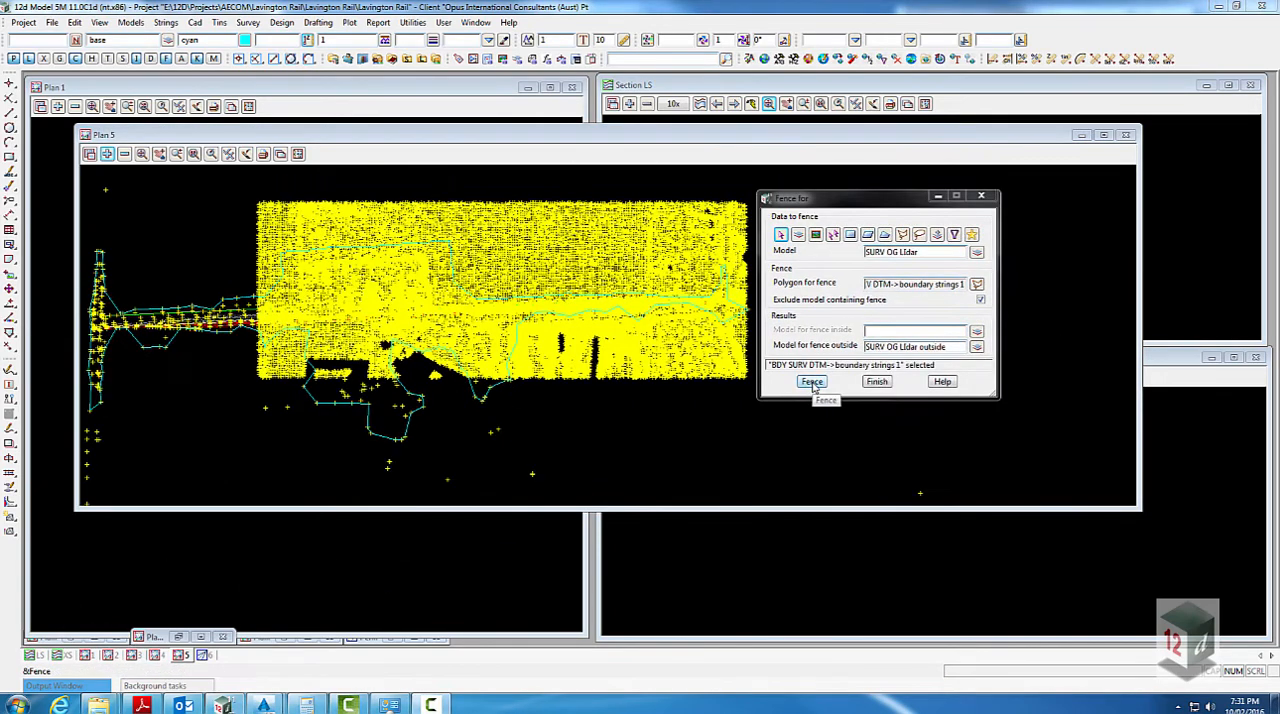
click(812, 382)
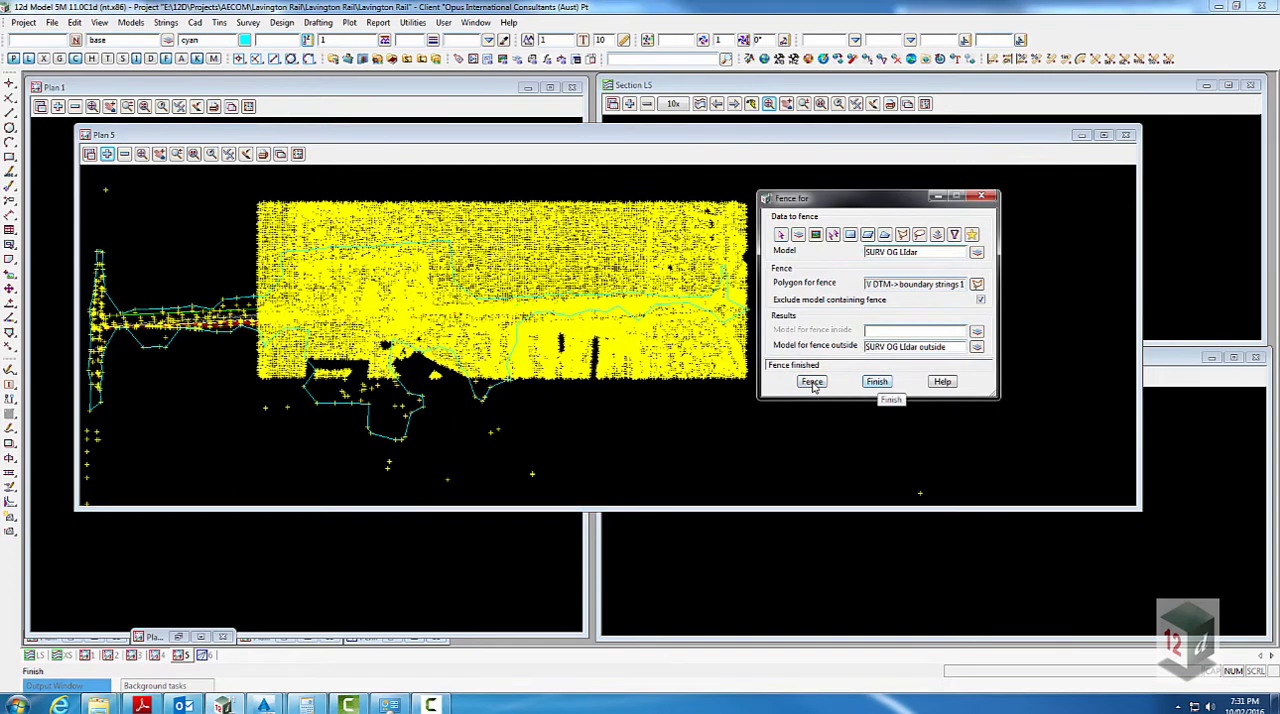
- Replace the model SURV OG LIdar in Plan 5 with the fenced model SURV OG LIdar outside
click(124, 154)
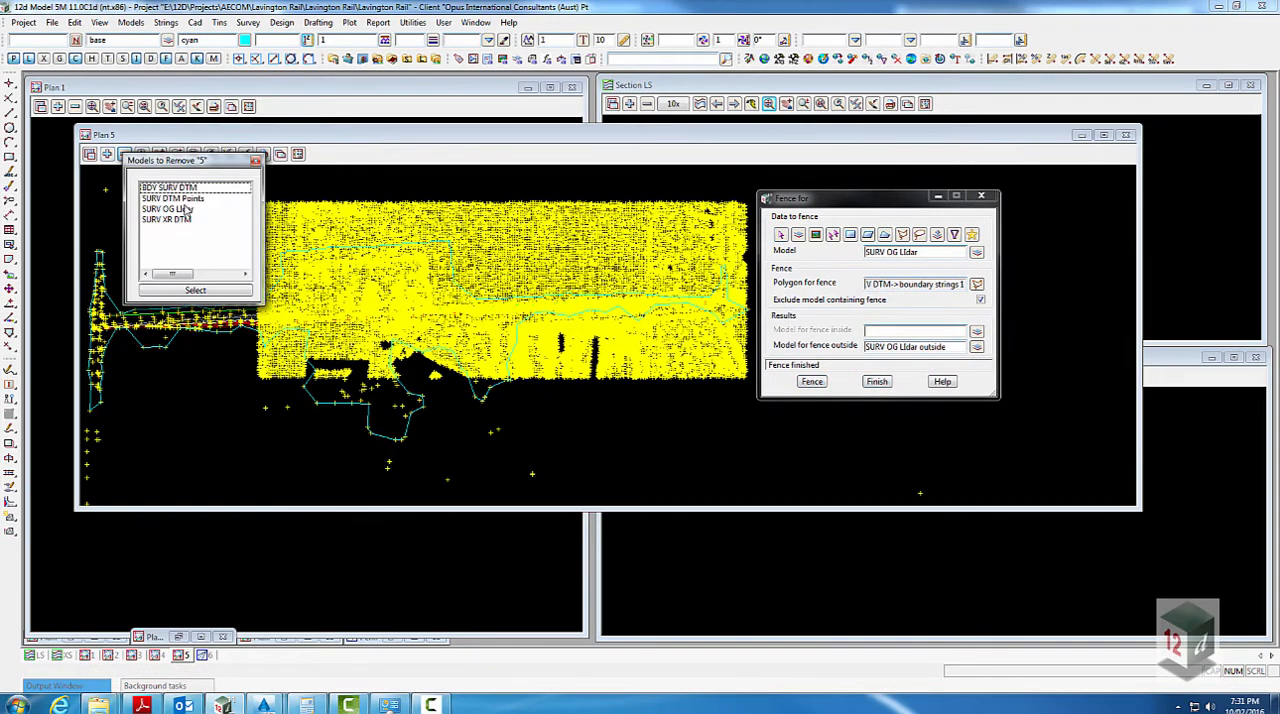
click(256, 161)
middle_click(123, 155)
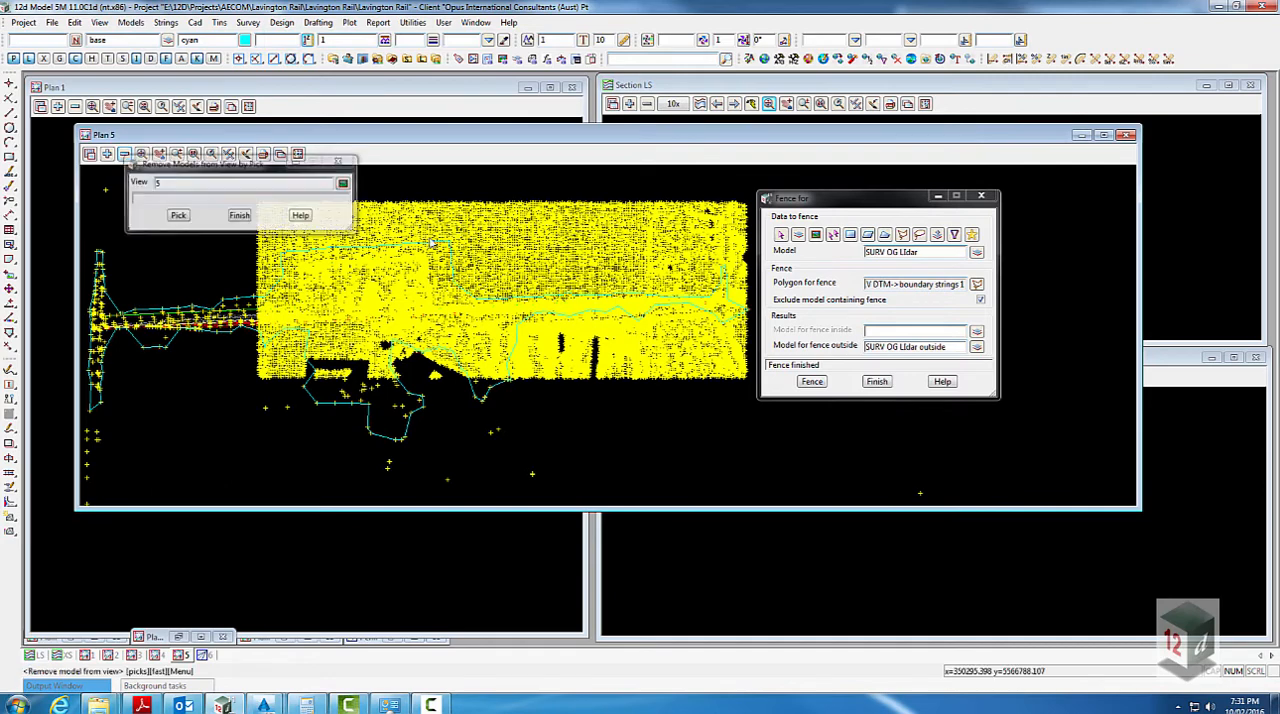
click(433, 236)
middle_click(433, 236)
click(240, 216)
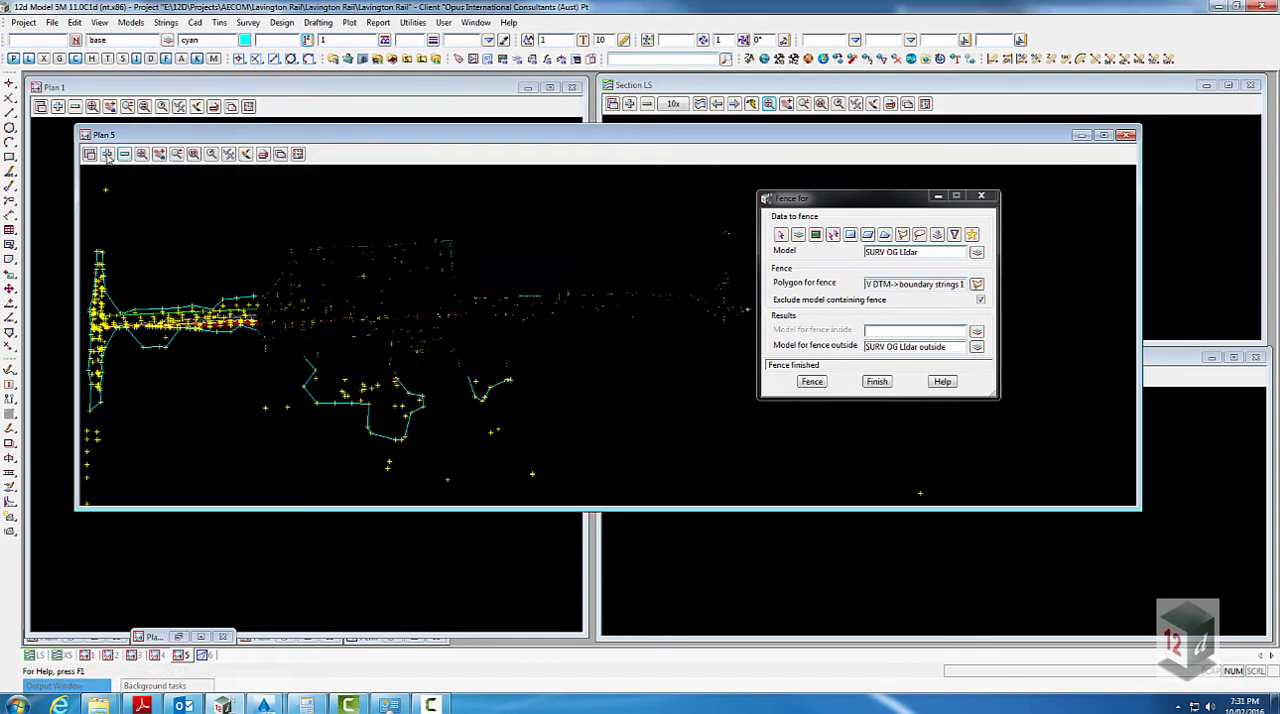
click(107, 154)
double_click(190, 221)
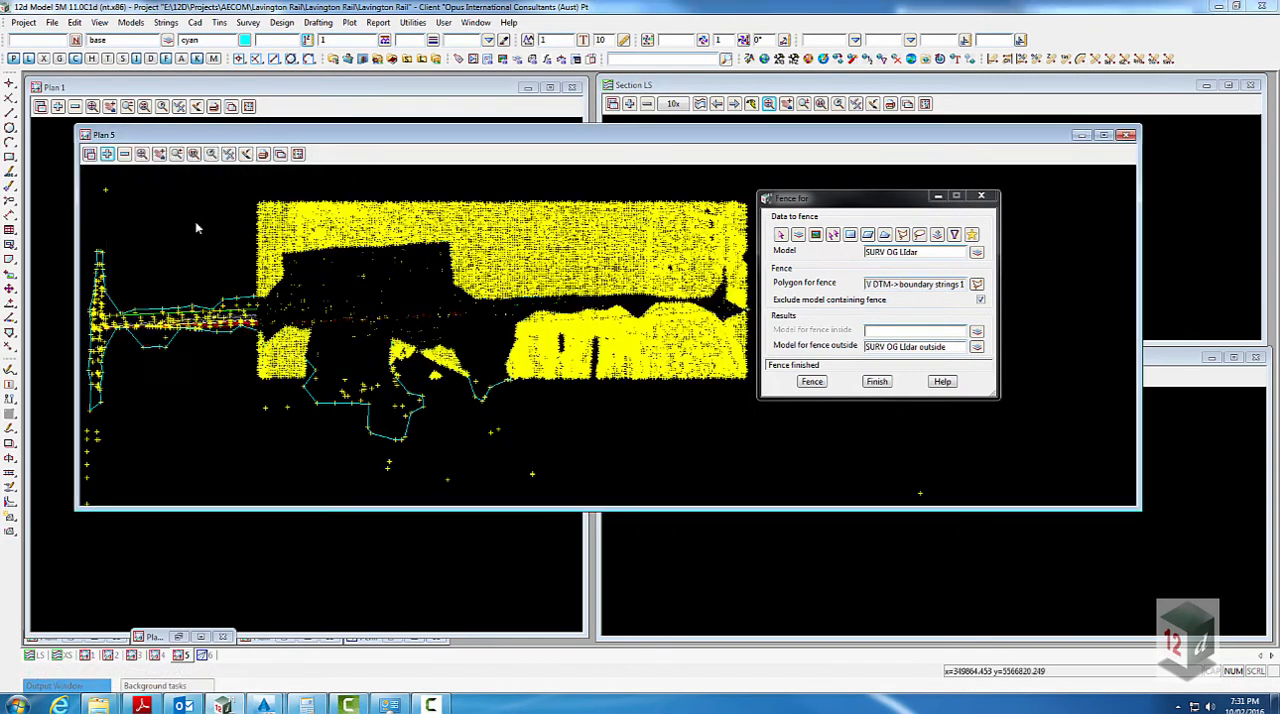
- Start triangulating a data source with the new tin name Existing Surface and the model tin Existing Surface
click(219, 22)
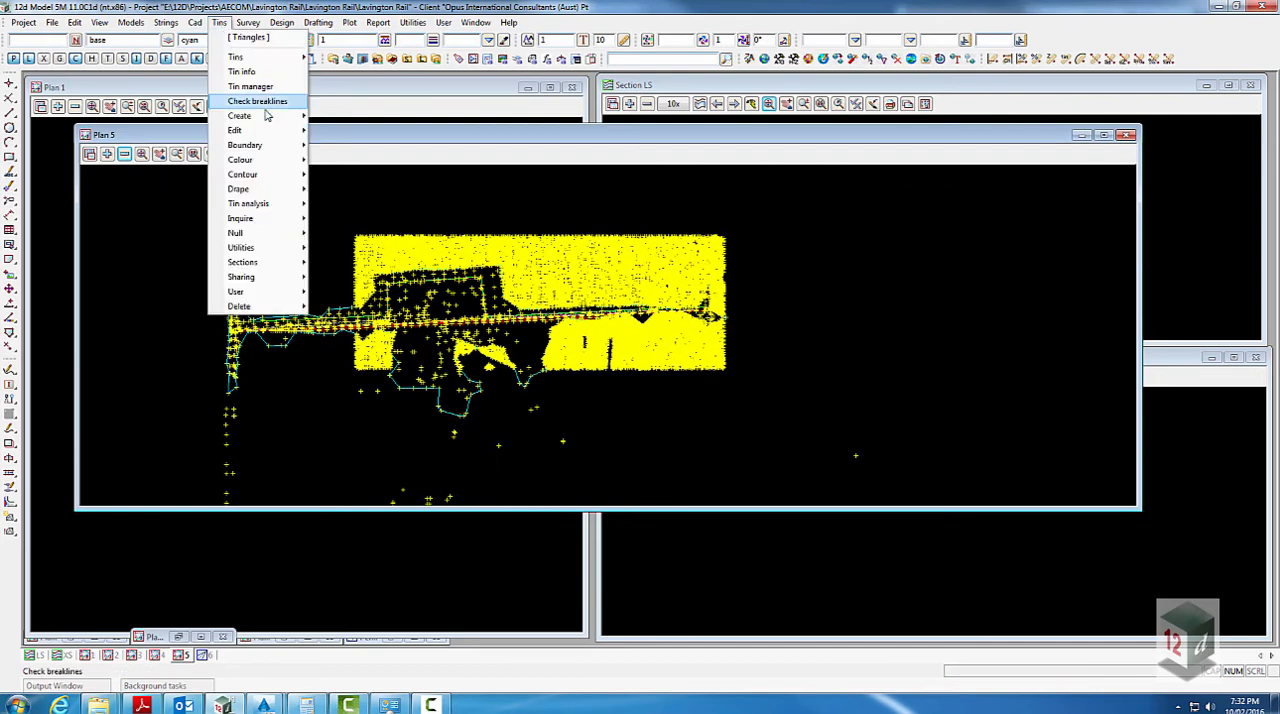
mouse_move(262, 100)
click(360, 135)
drag(474, 145, 829, 188)
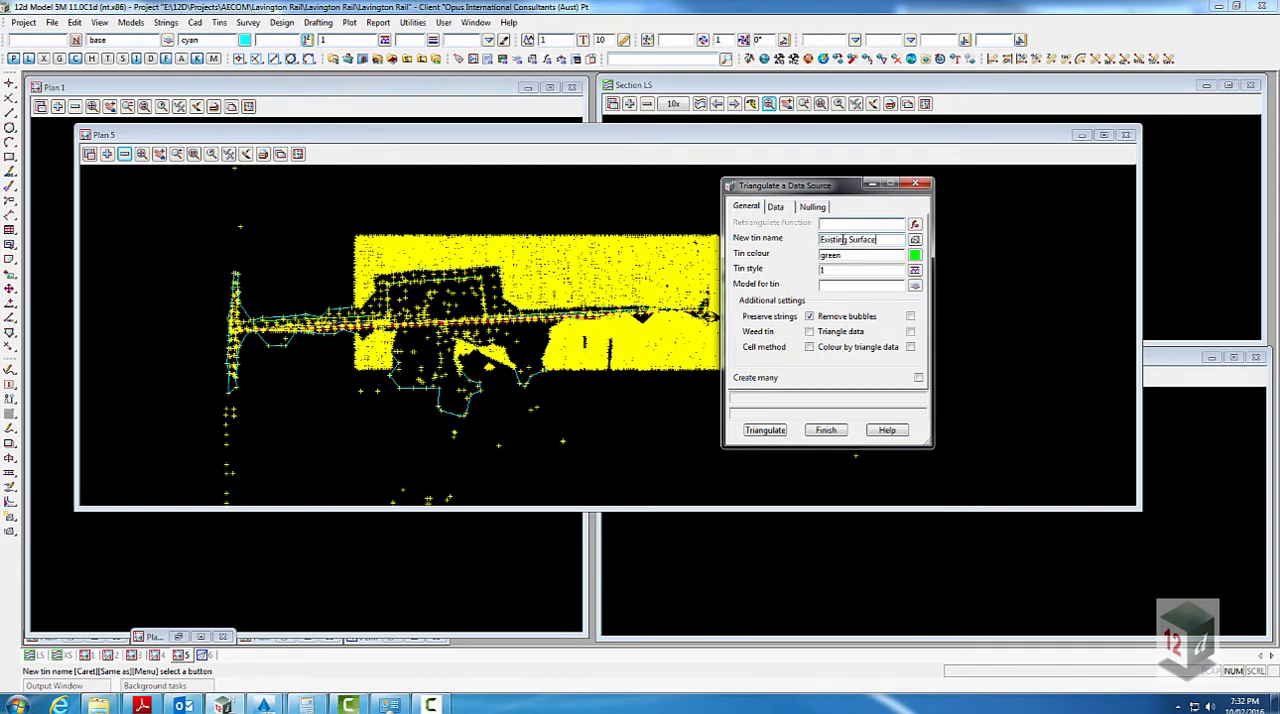
key(Return)
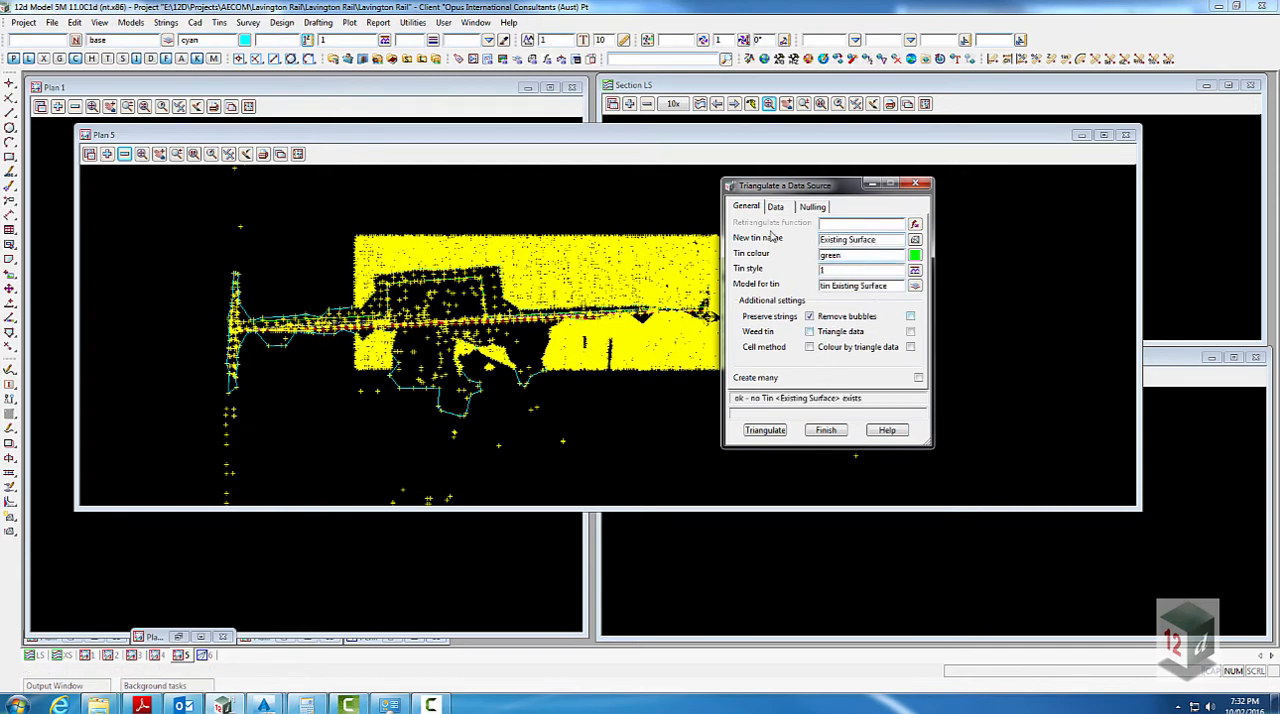
- Choose a view as the data to triangulate, set the nulling length to 50 and triangulate the tin Existing Surface
click(775, 207)
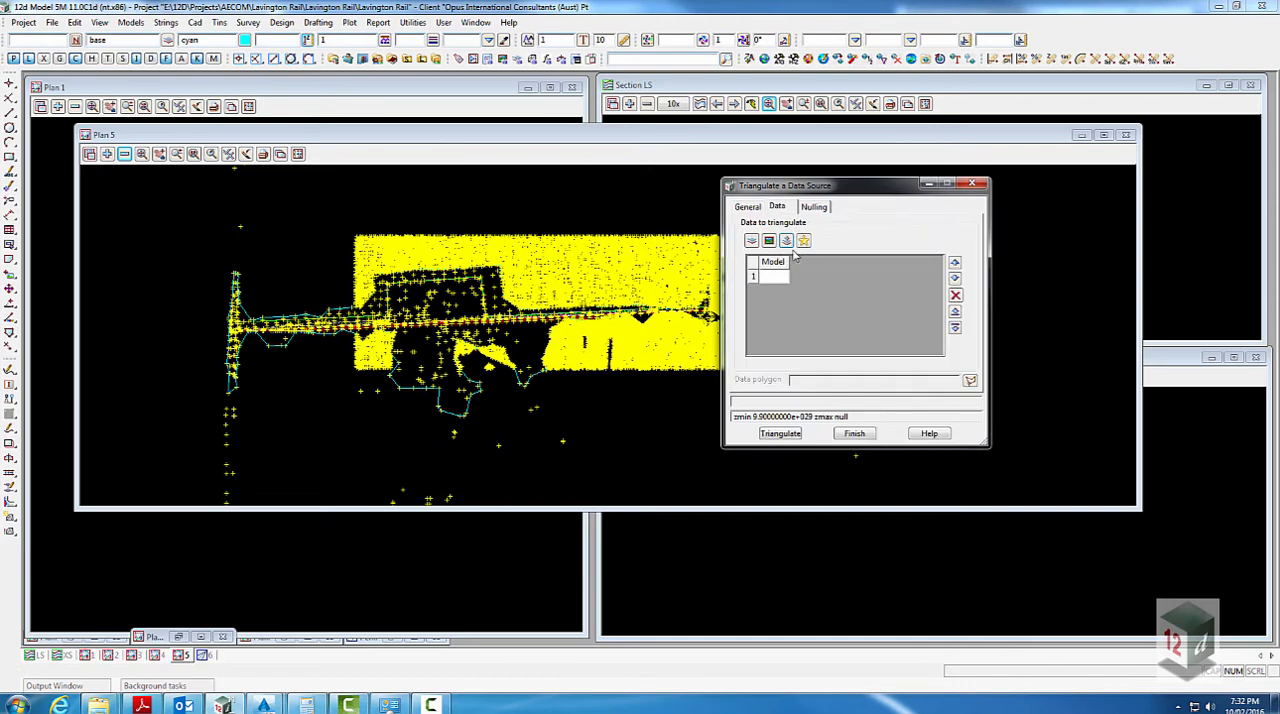
click(769, 243)
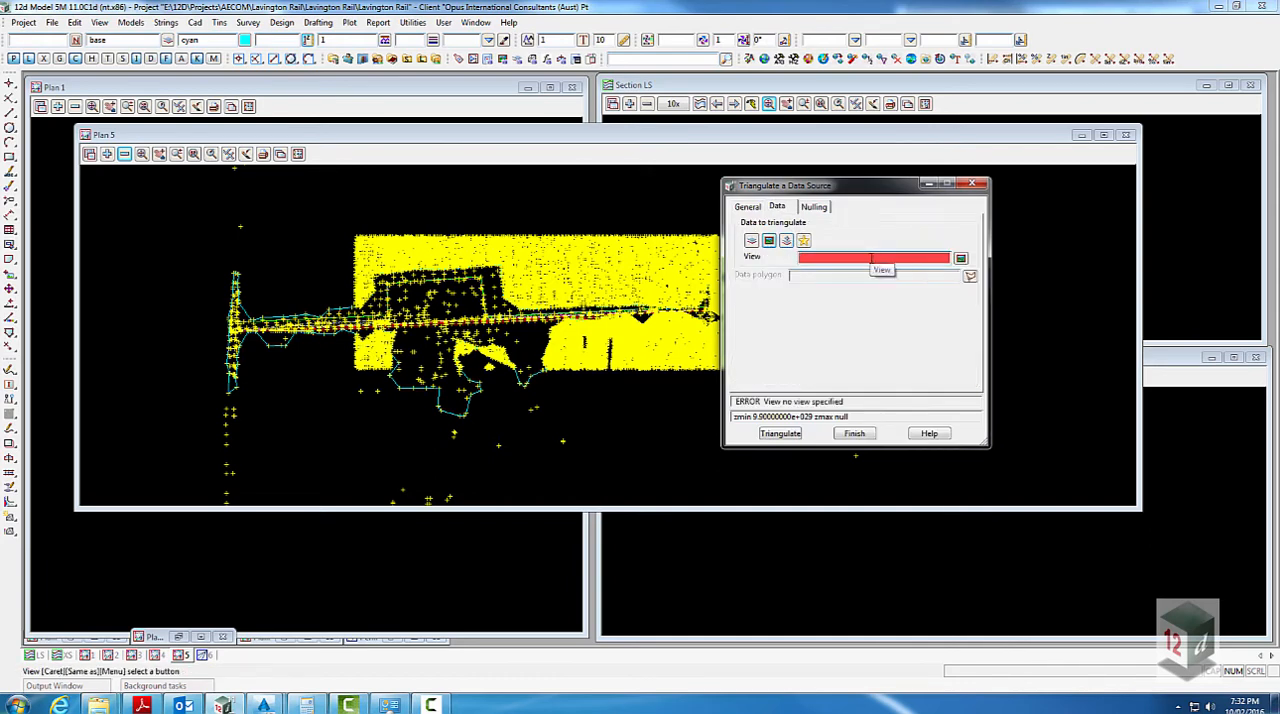
click(814, 206)
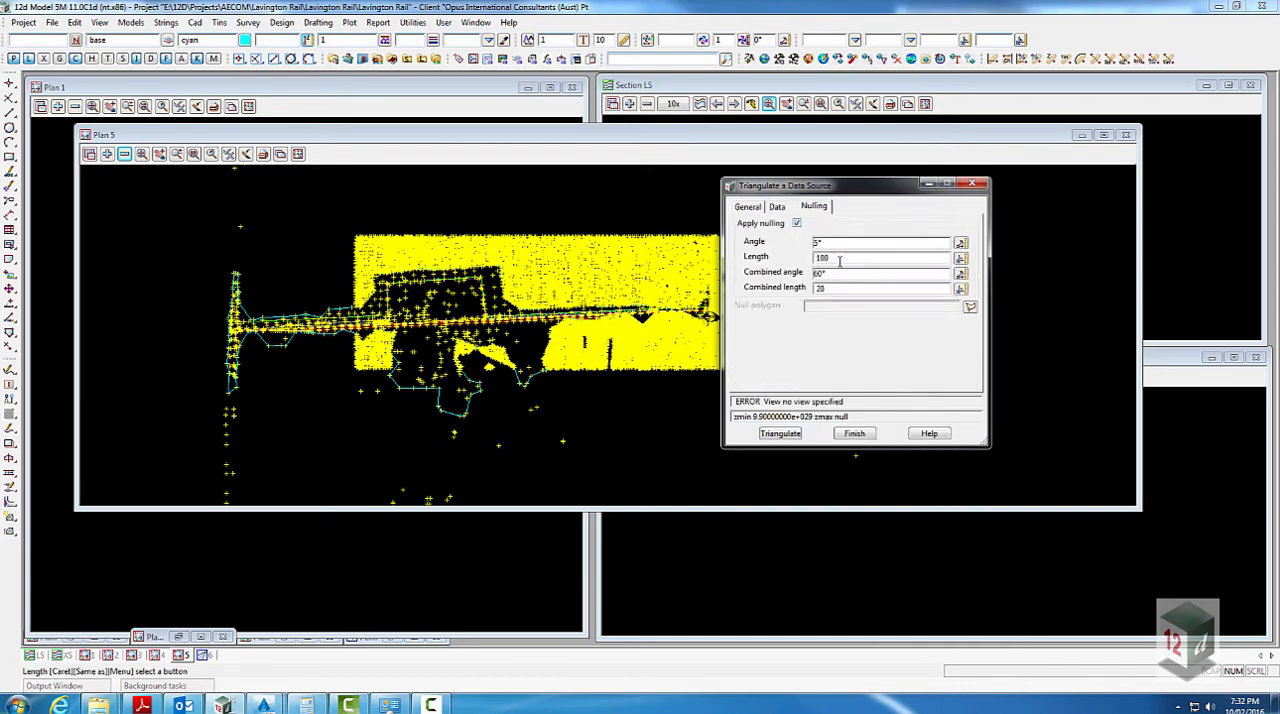
double_click(839, 260)
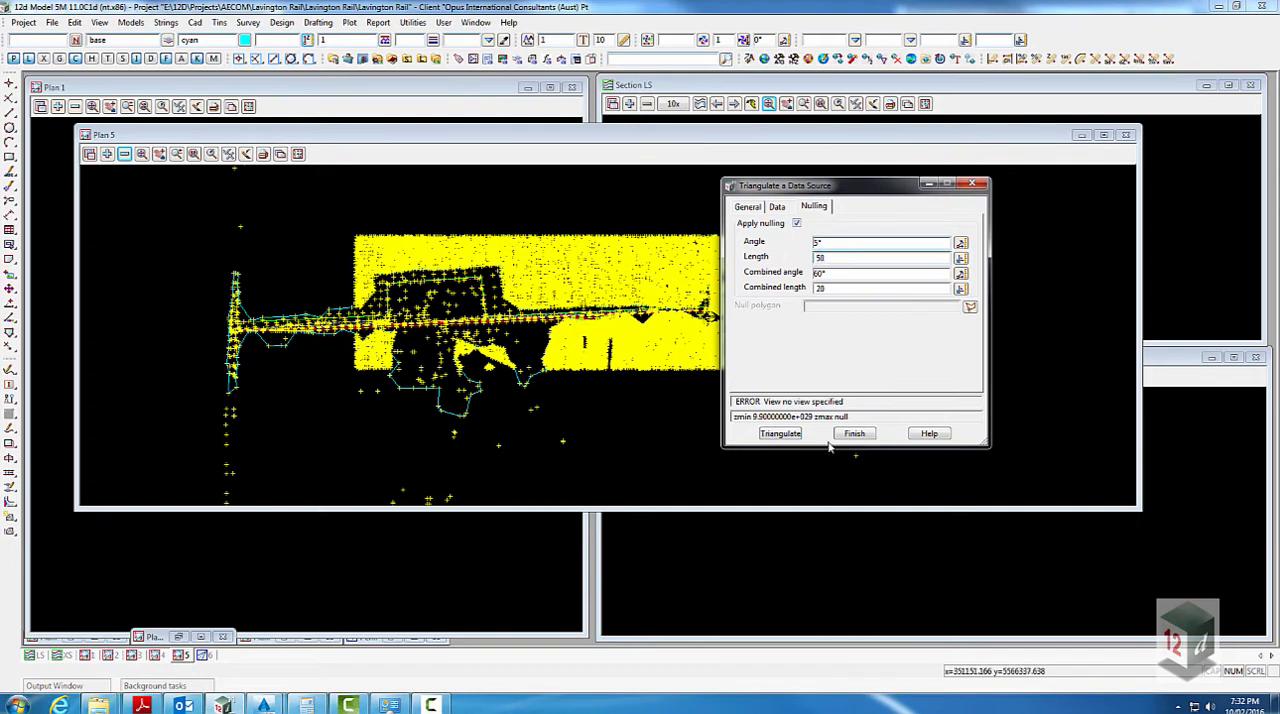
click(780, 433)
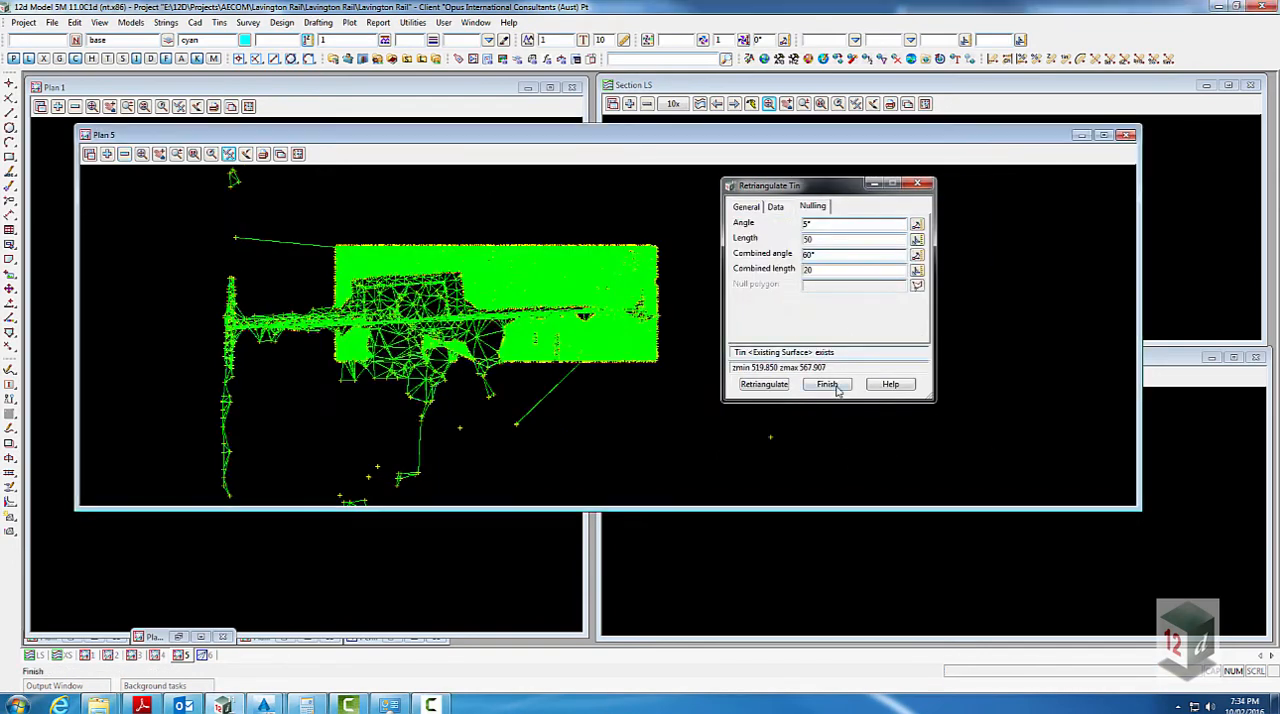
- Turn on tin contours and turn off tin edges in the Plan 5 view
click(228, 153)
click(263, 303)
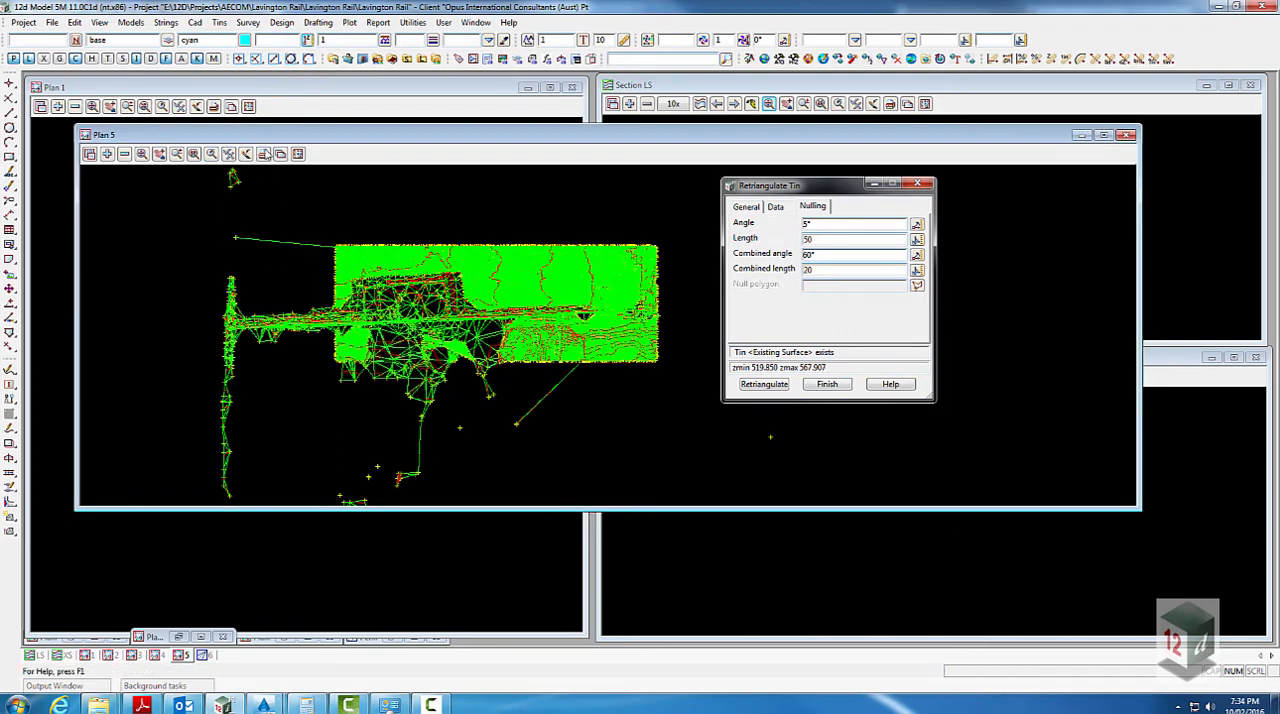
click(228, 153)
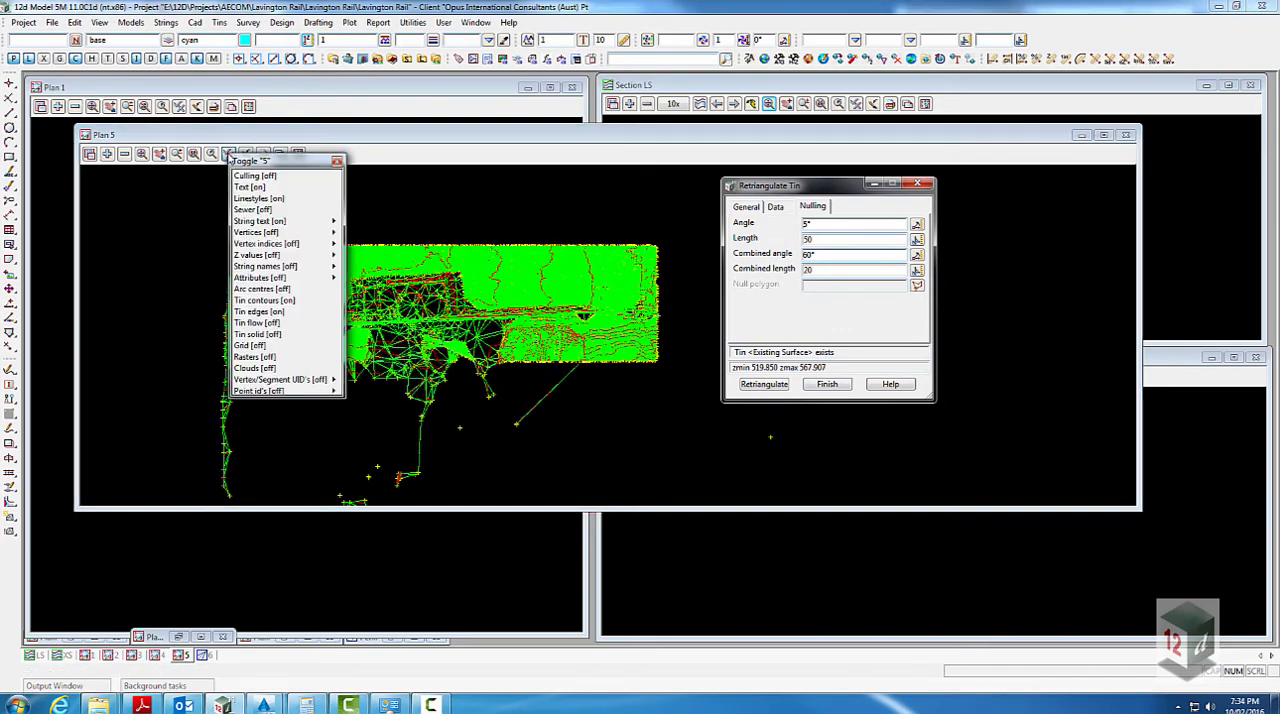
click(264, 312)
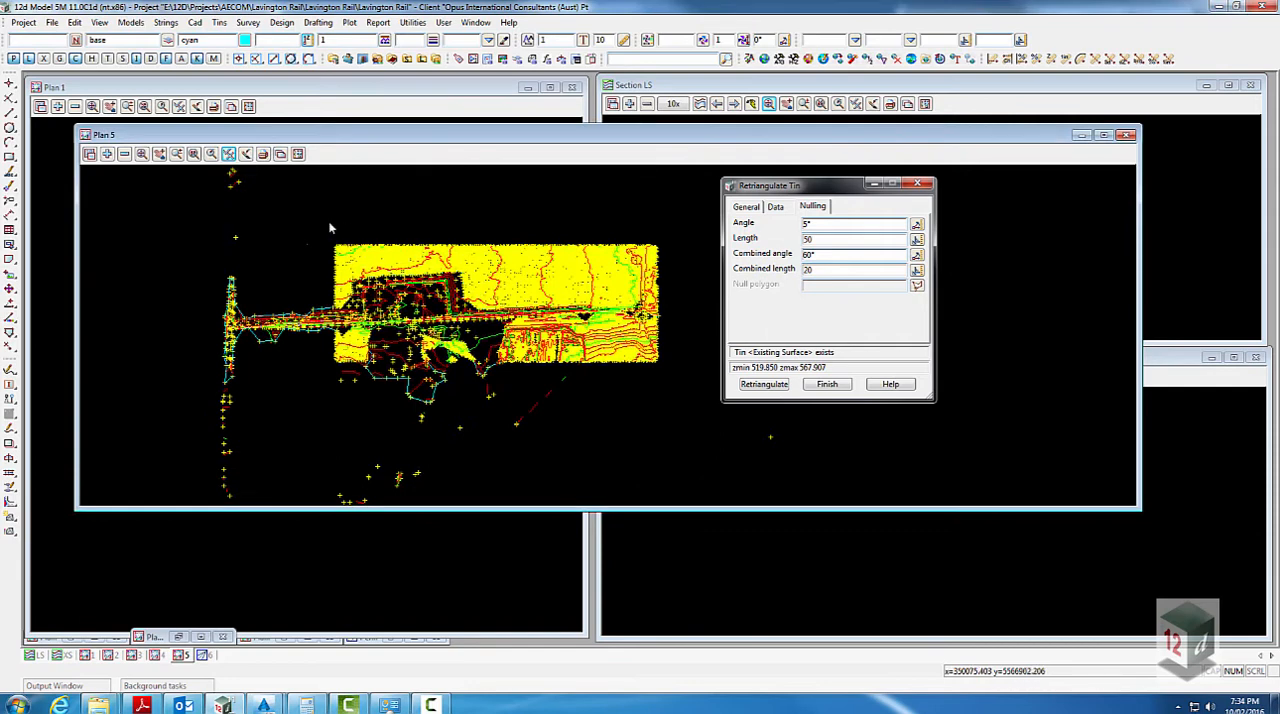
- Remove the fenced Lidar points and the survey boundary model BDY SURV DTM from Plan 5 to expose the tin contours
click(124, 153)
click(515, 262)
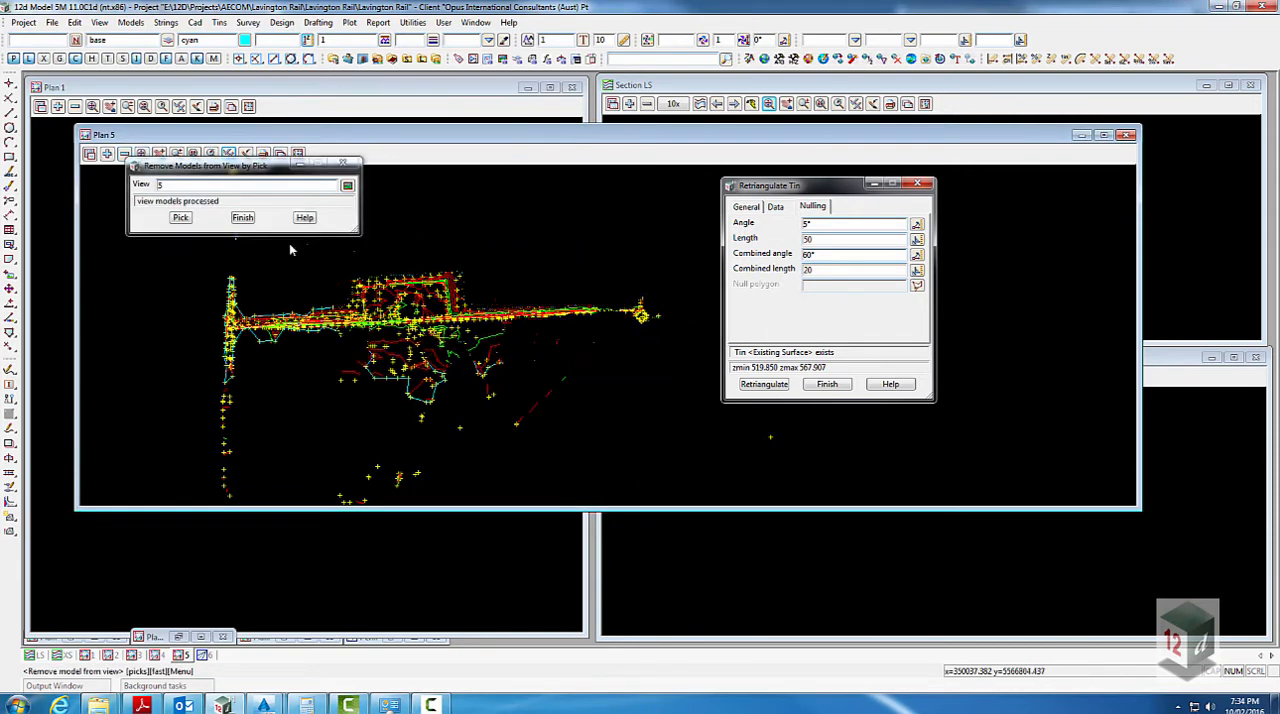
click(243, 216)
click(124, 155)
double_click(194, 200)
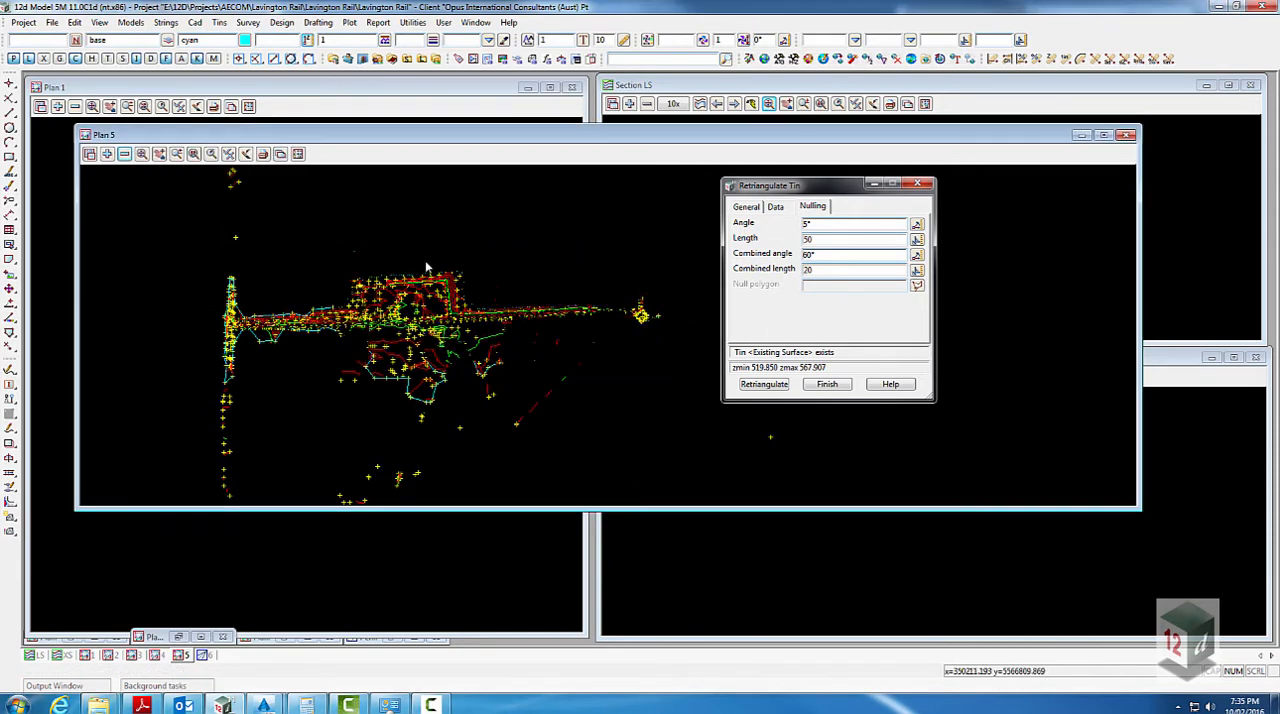
scroll(442, 258, up, 2)
scroll(443, 257, down, 3)
scroll(482, 277, up, 3)
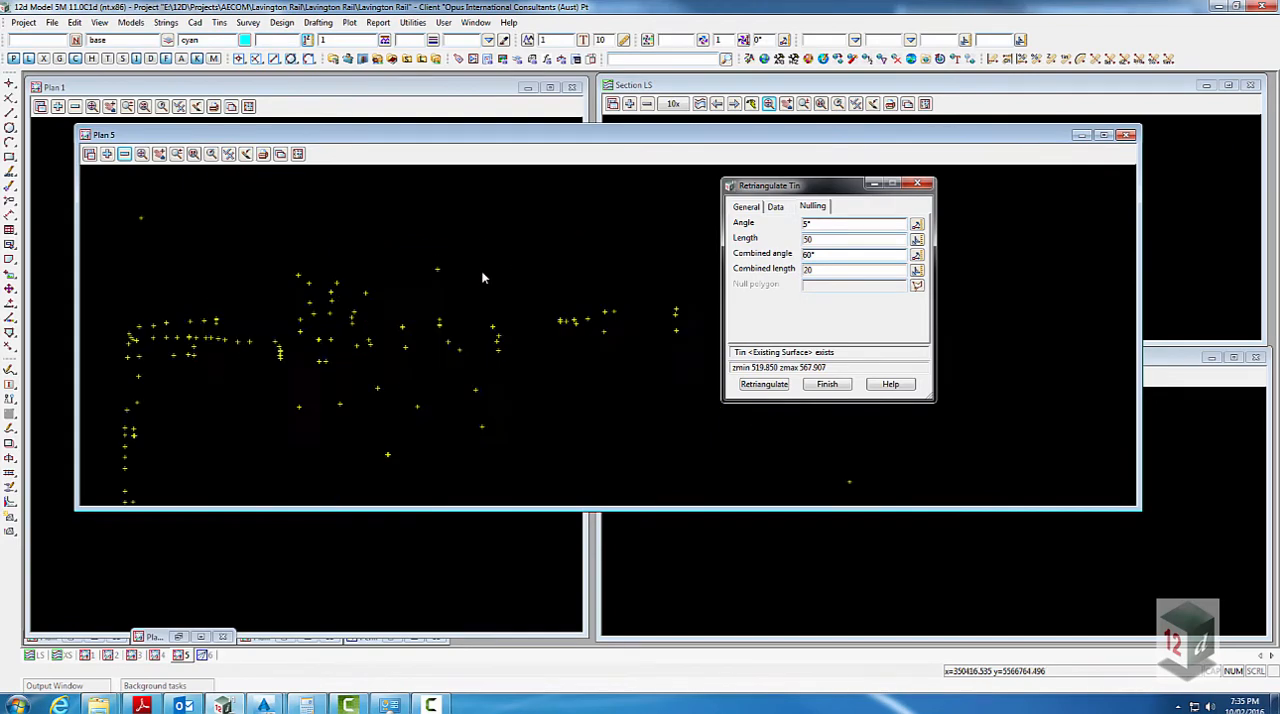
click(124, 155)
double_click(197, 191)
scroll(288, 223, down, 2)
scroll(420, 280, up, 6)
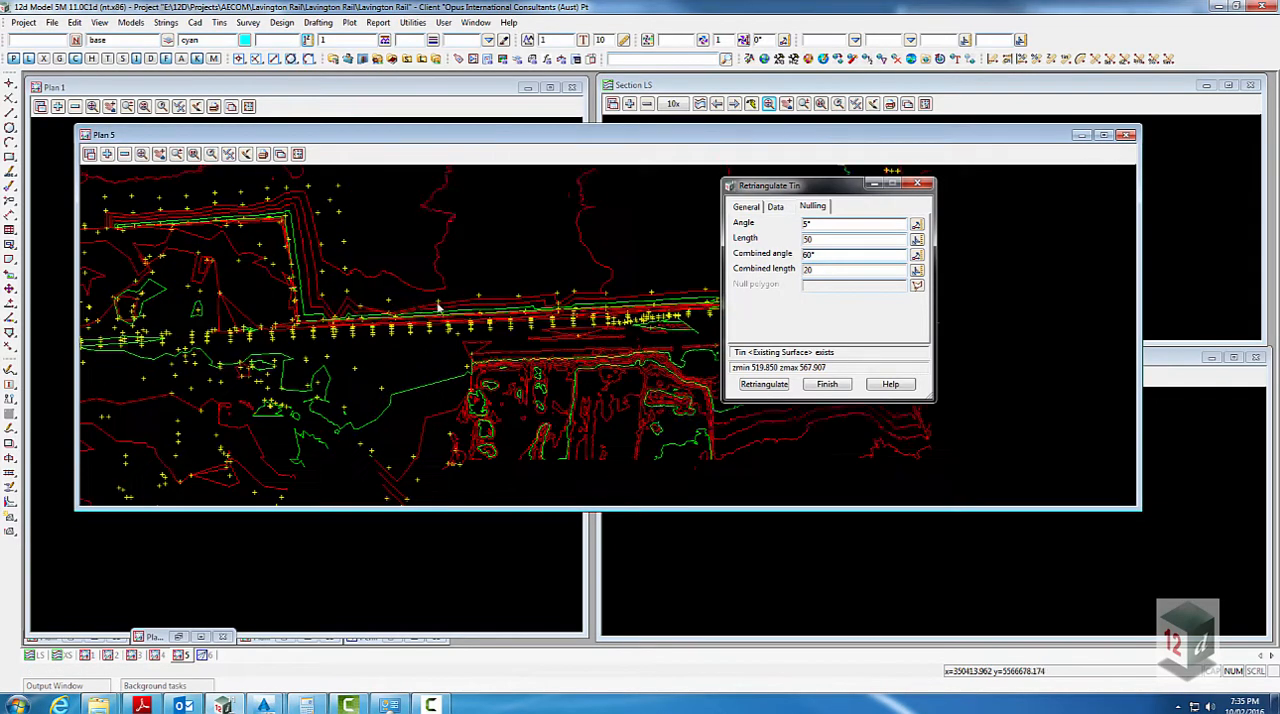
- Set the tin contour increment of the Plan 5 view to 0.1 and the bold increment to 1
scroll(437, 304, down, 3)
right_click(415, 146)
click(431, 185)
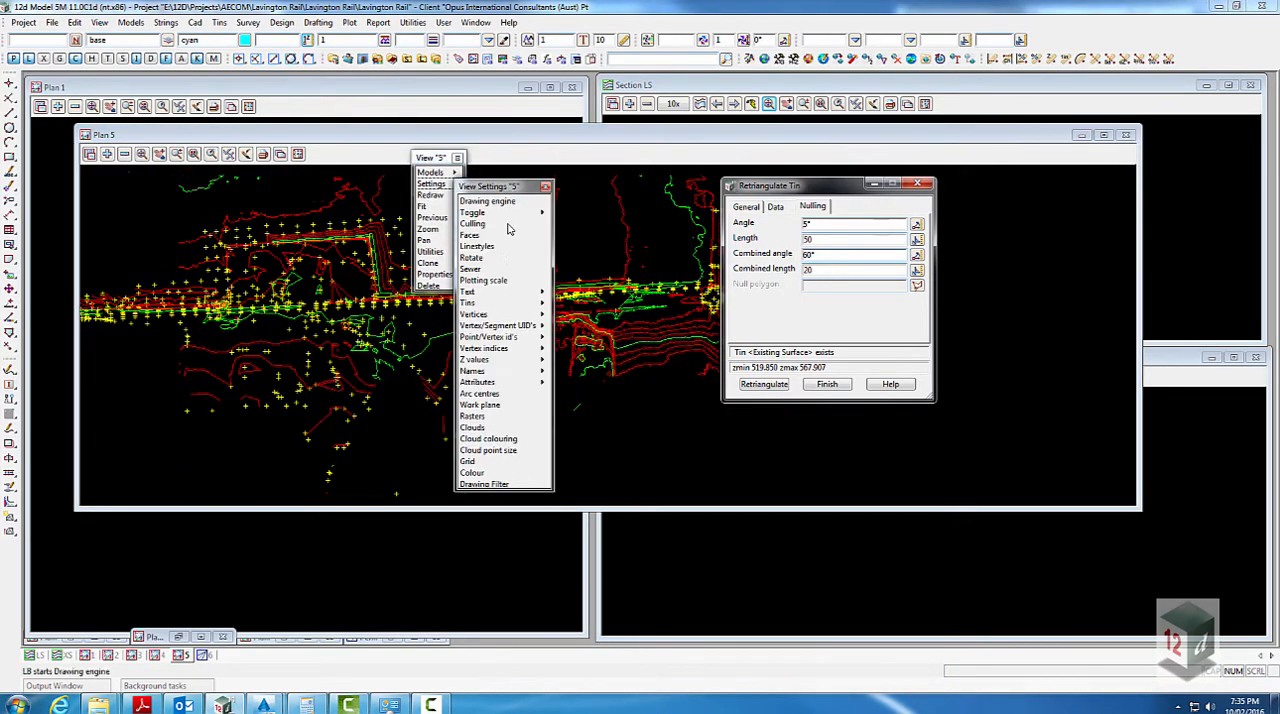
click(480, 302)
click(575, 321)
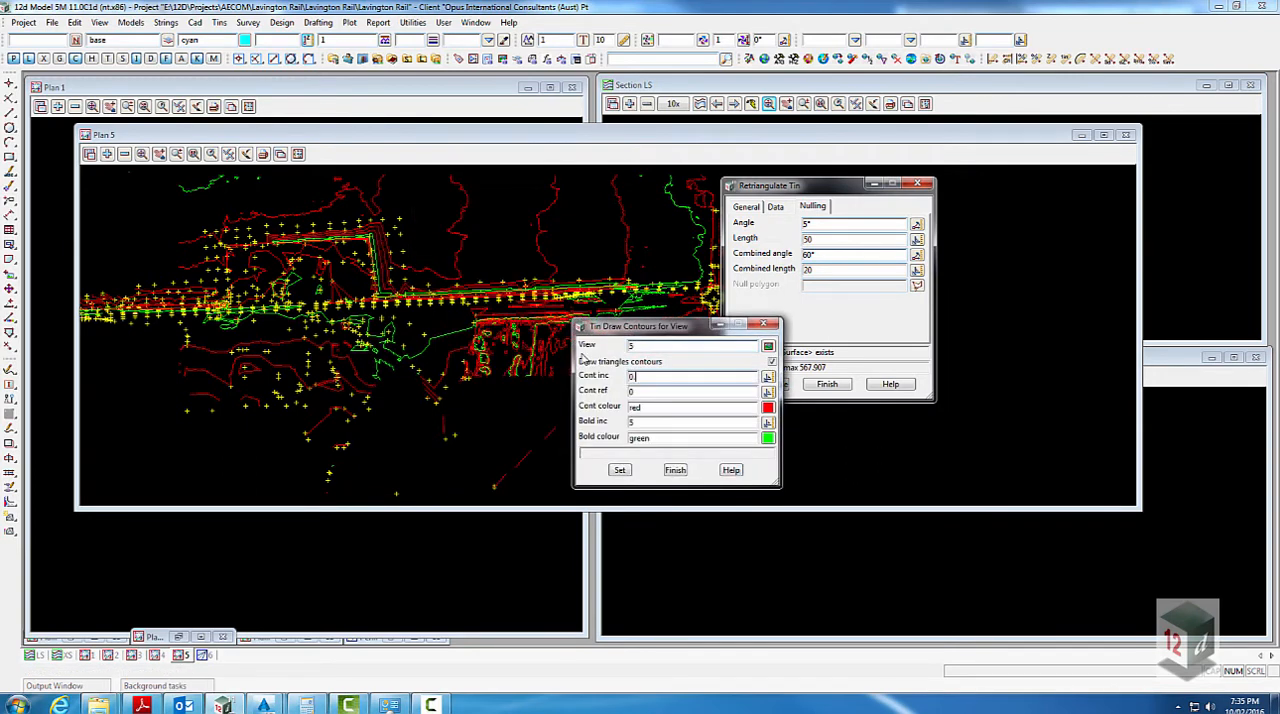
drag(642, 424, 610, 425)
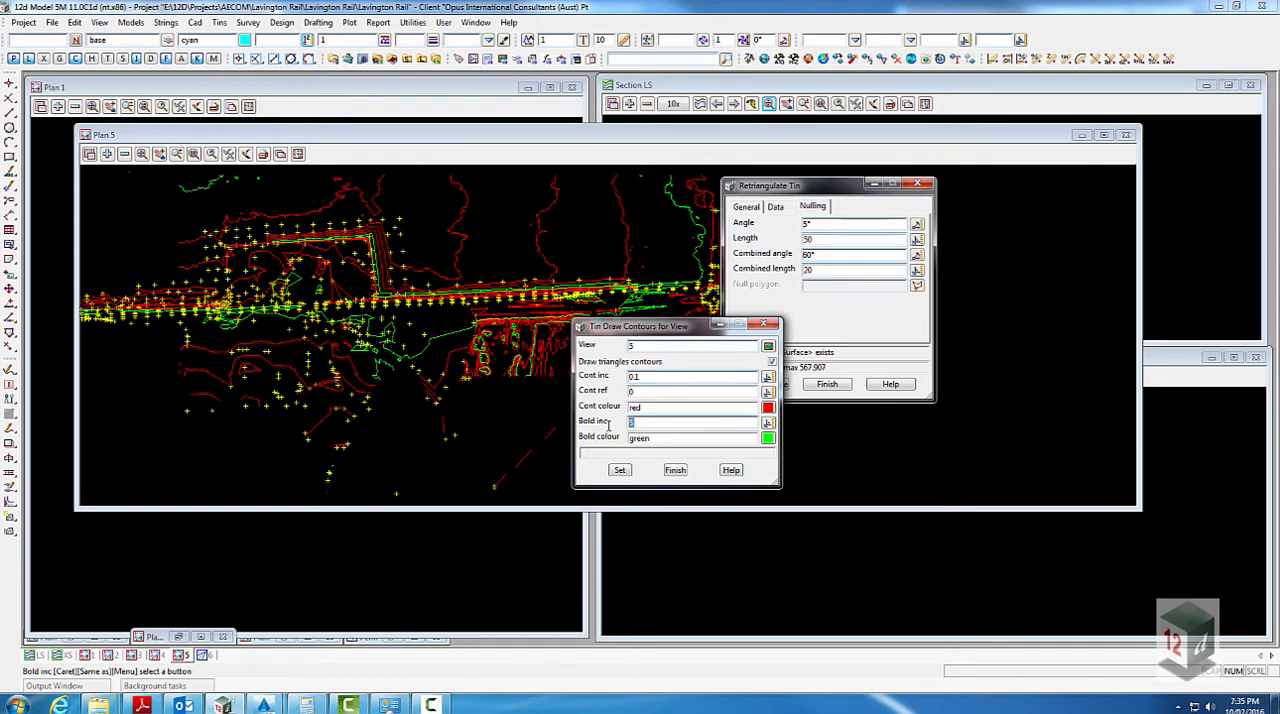
text(1)
- Colour the contours shade 48 and the bold contours pen 035, apply the settings to Plan 5, and finish the retriangulation
click(769, 409)
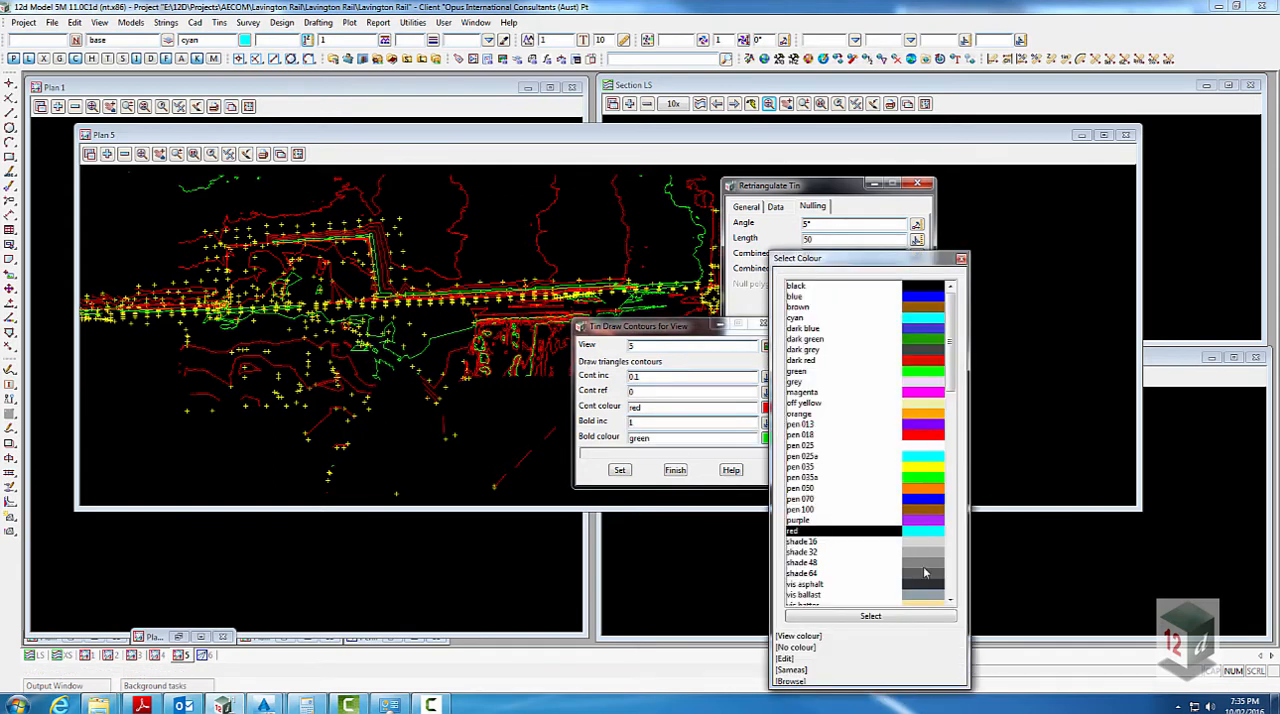
double_click(924, 566)
click(765, 437)
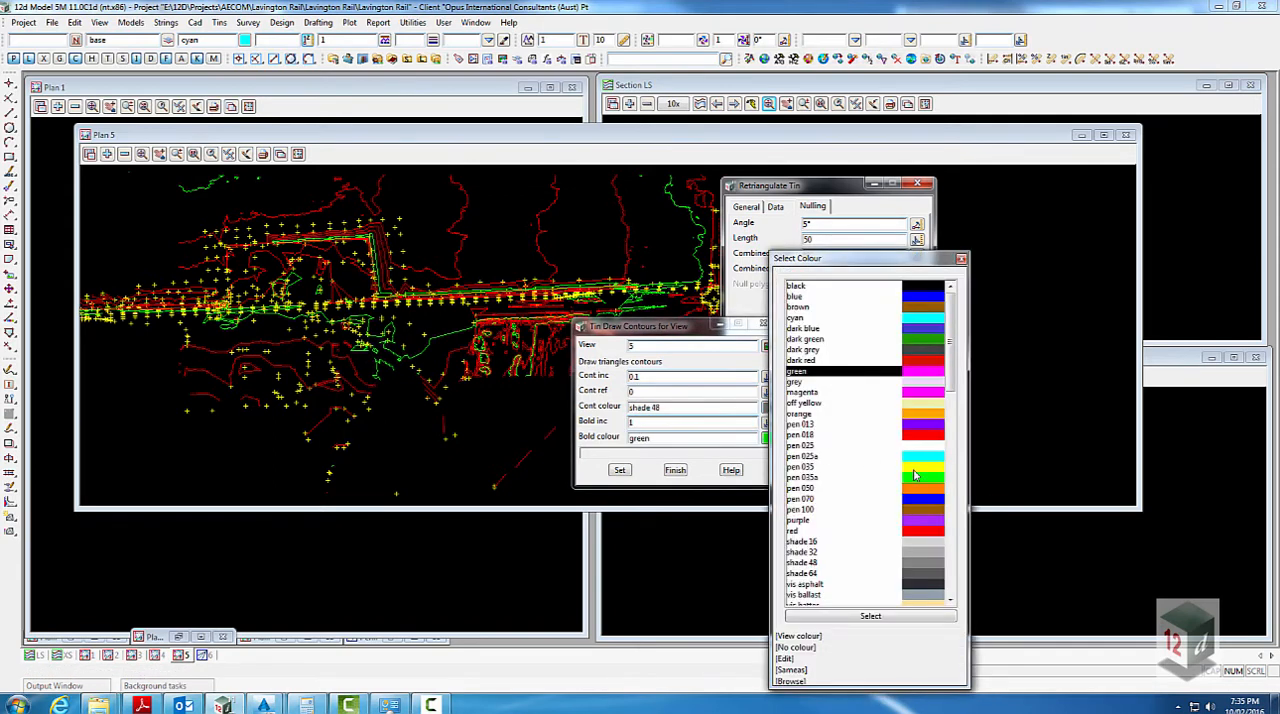
double_click(915, 476)
click(620, 470)
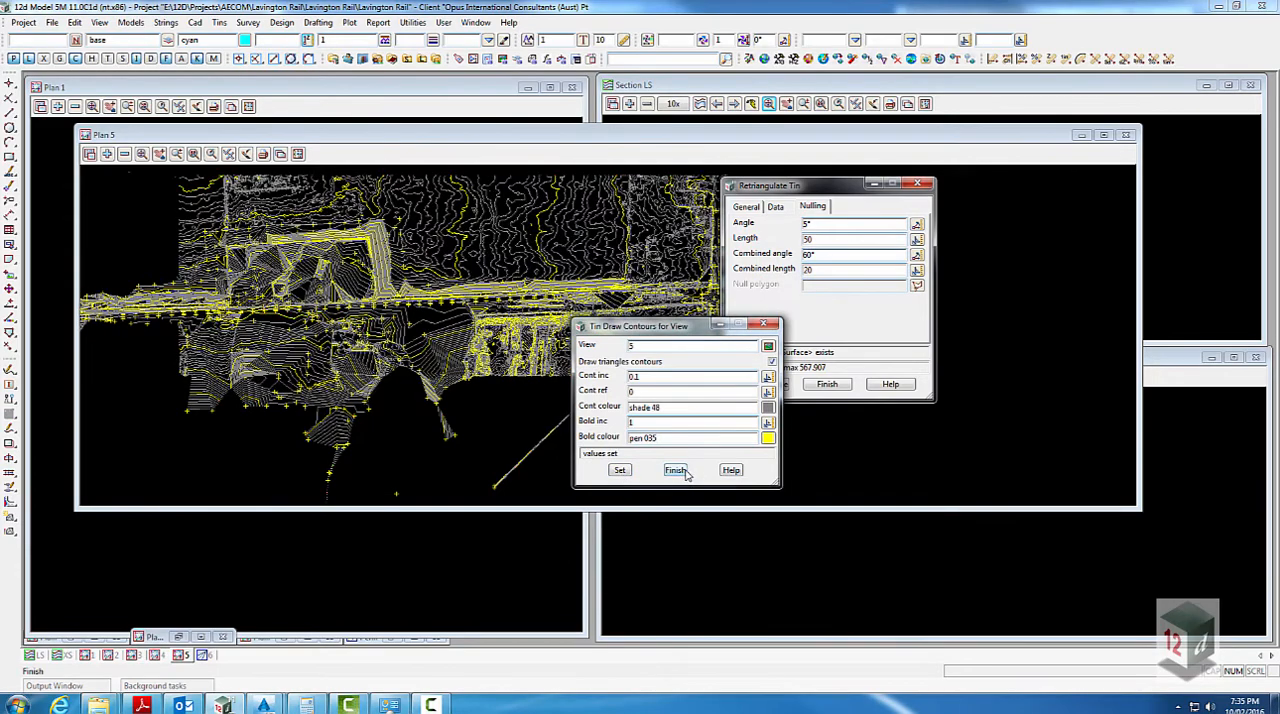
click(676, 470)
click(827, 384)
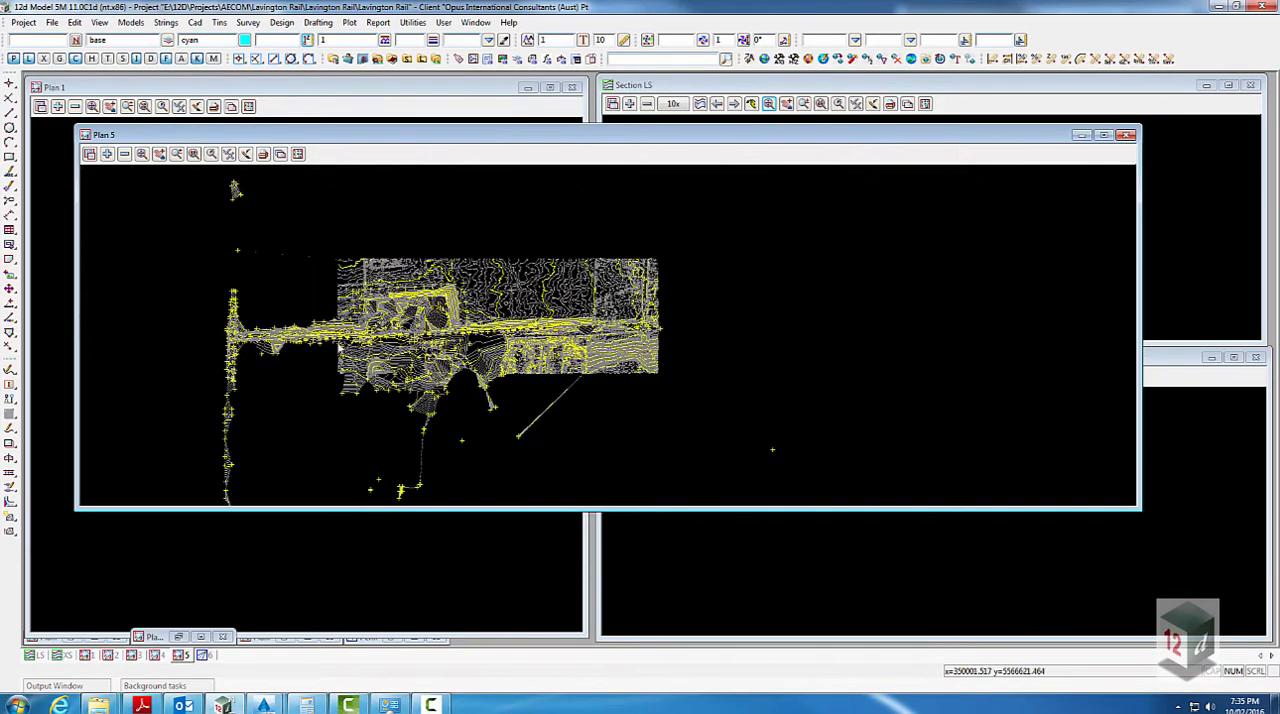
- Add the model SURV DTM Points to the Plan 5 view over the tin contours
scroll(339, 348, up, 6)
scroll(195, 321, down, 2)
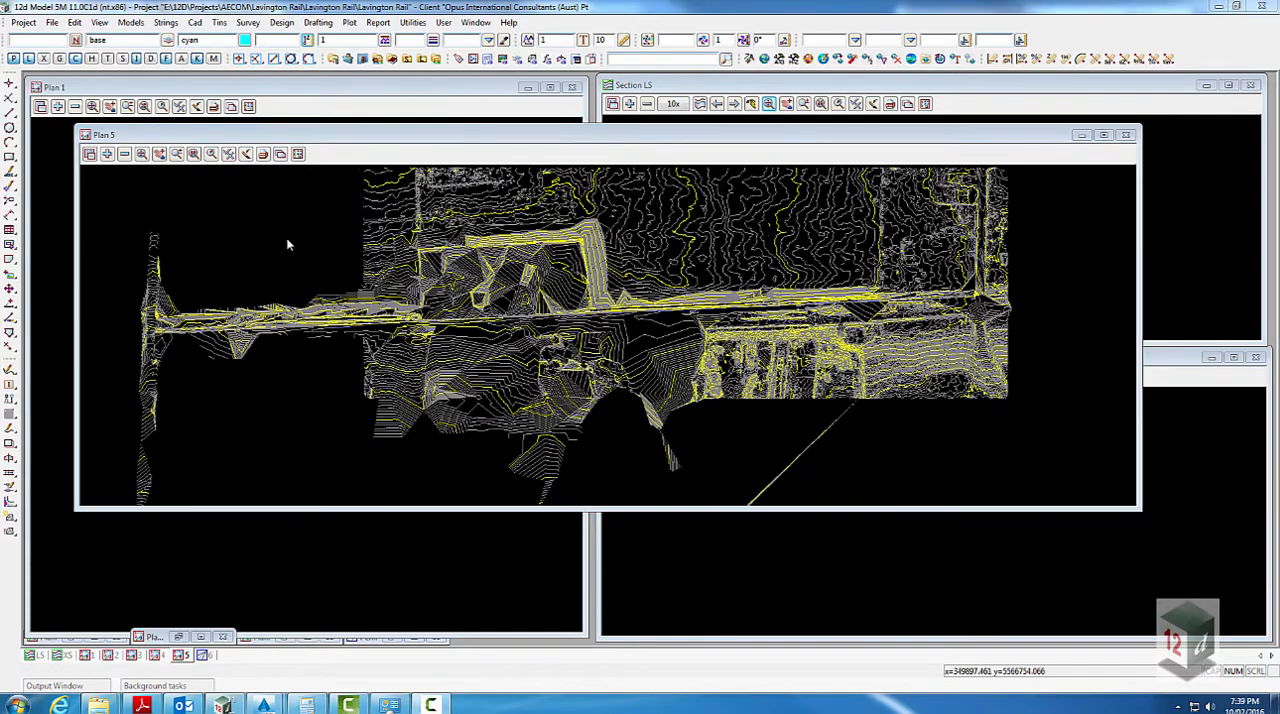
scroll(430, 315, up, 4)
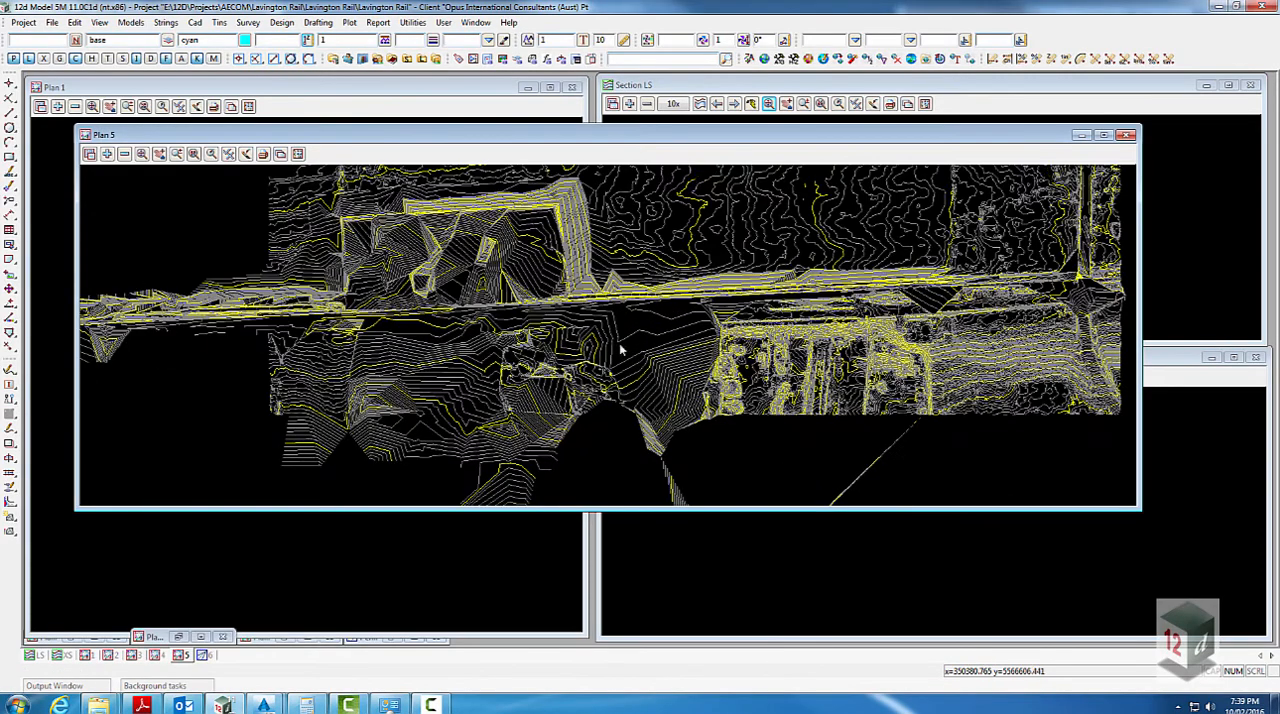
scroll(425, 335, down, 2)
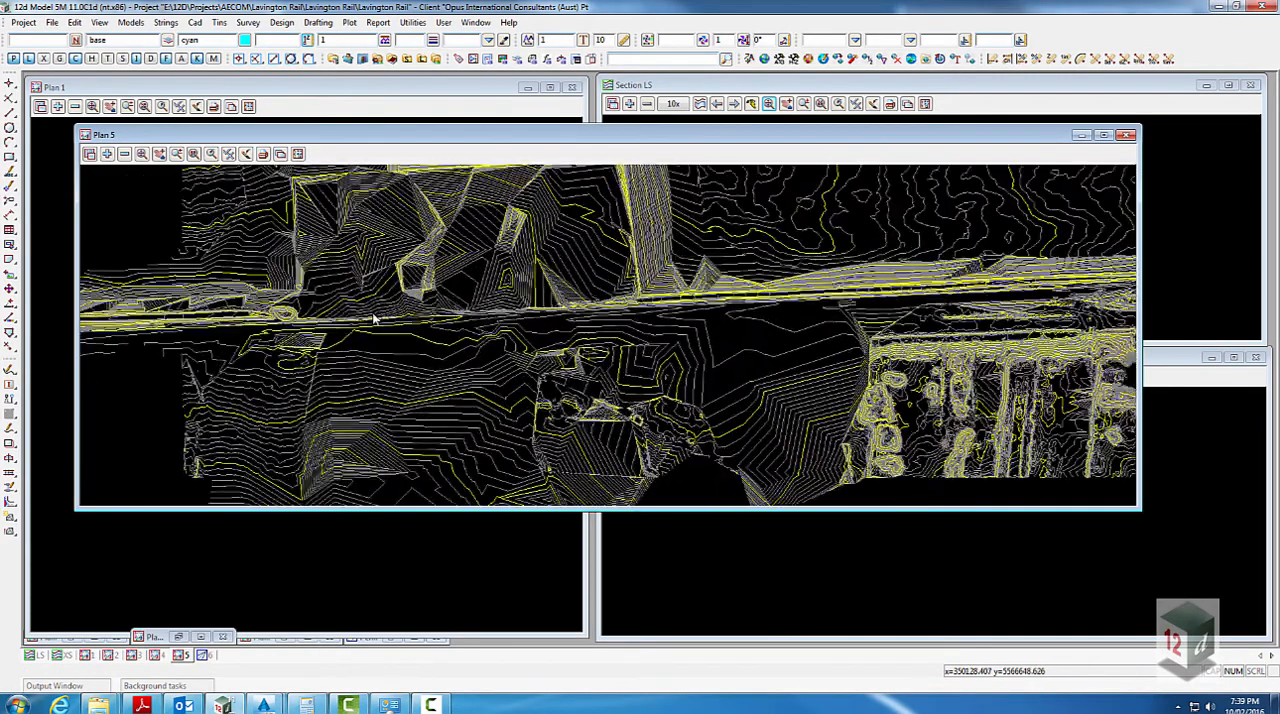
scroll(510, 325, down, 2)
scroll(495, 345, down, 1)
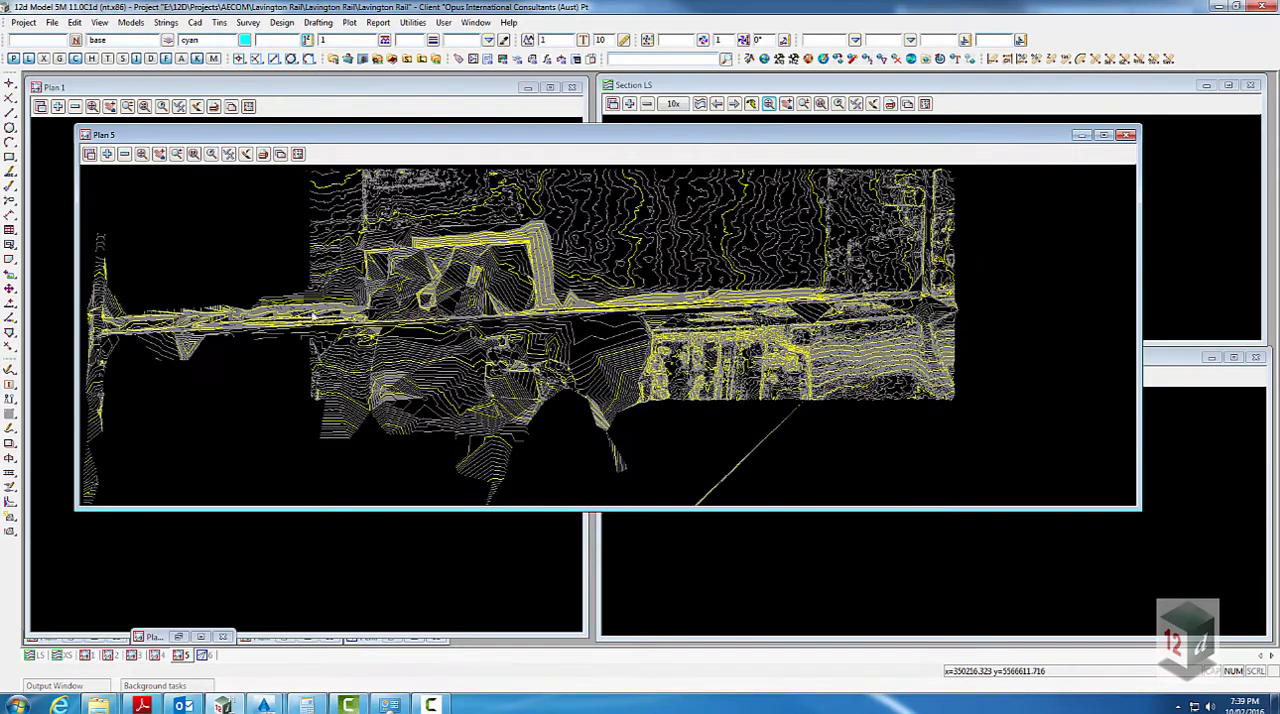
click(107, 154)
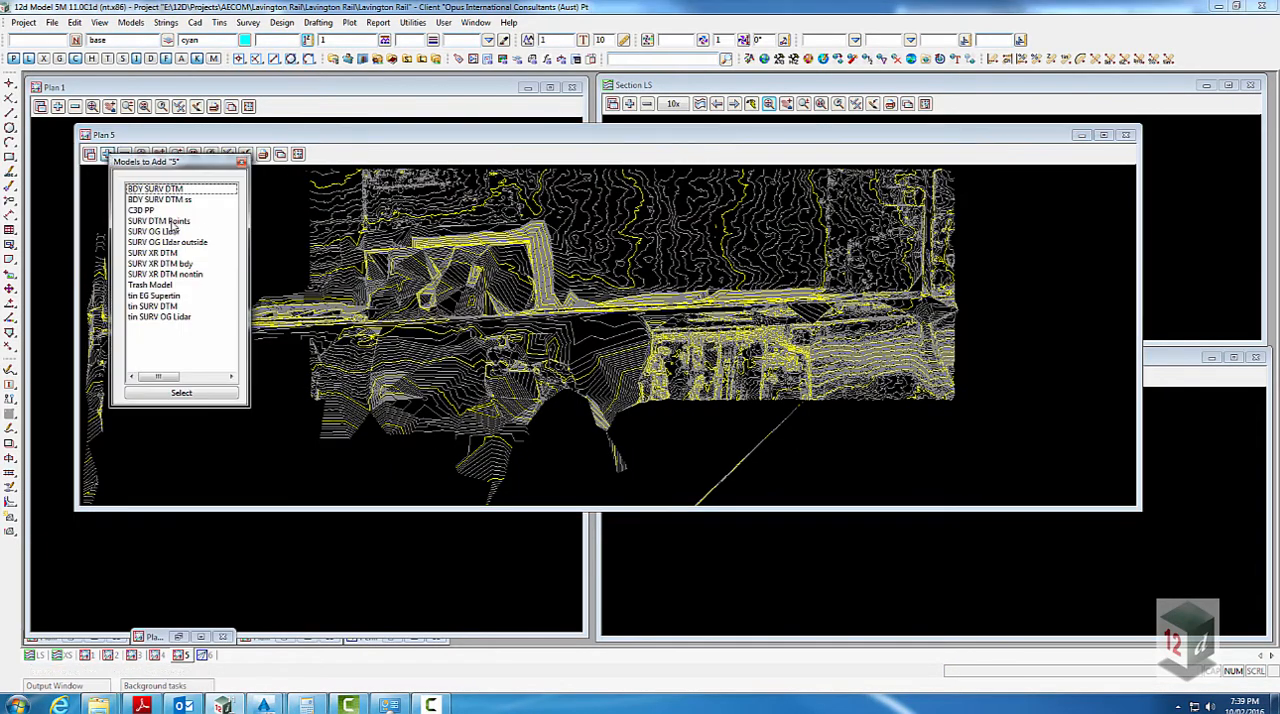
click(171, 221)
- Inspect the contours along the rail strings and list the strings of the model SURV OG Lidar in a String Information Table
scroll(362, 314, up, 5)
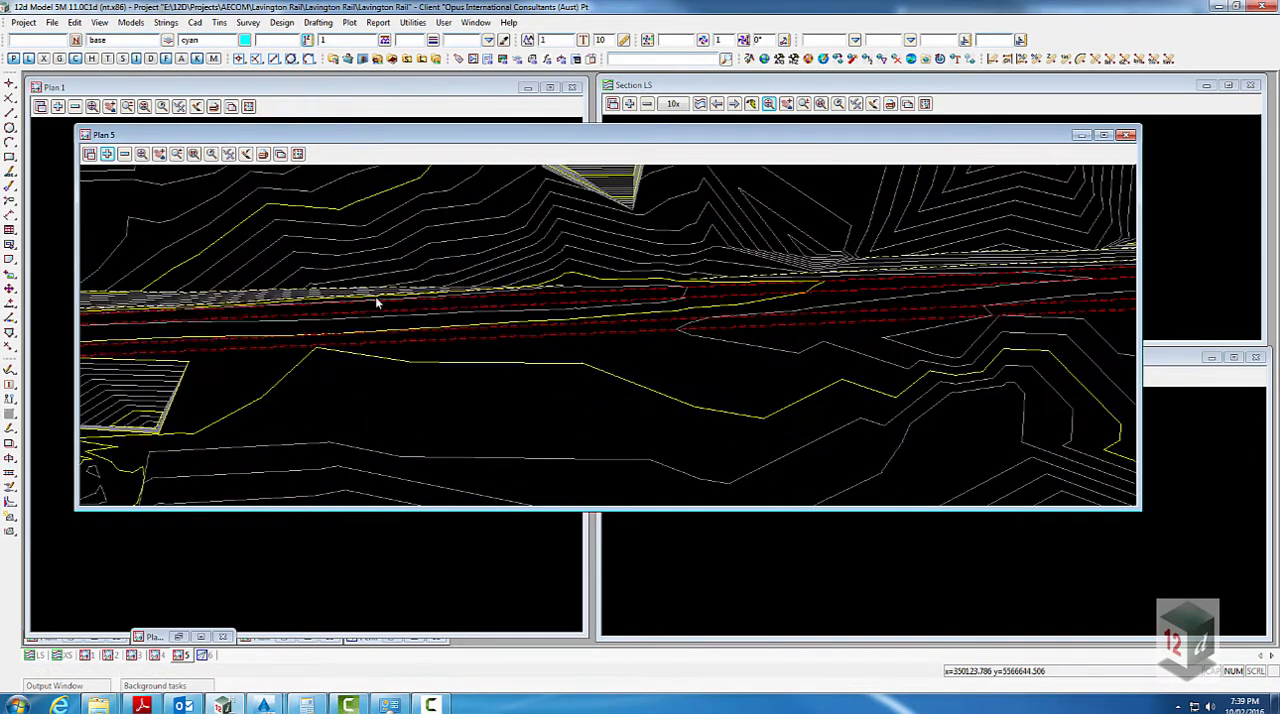
scroll(359, 362, down, 1)
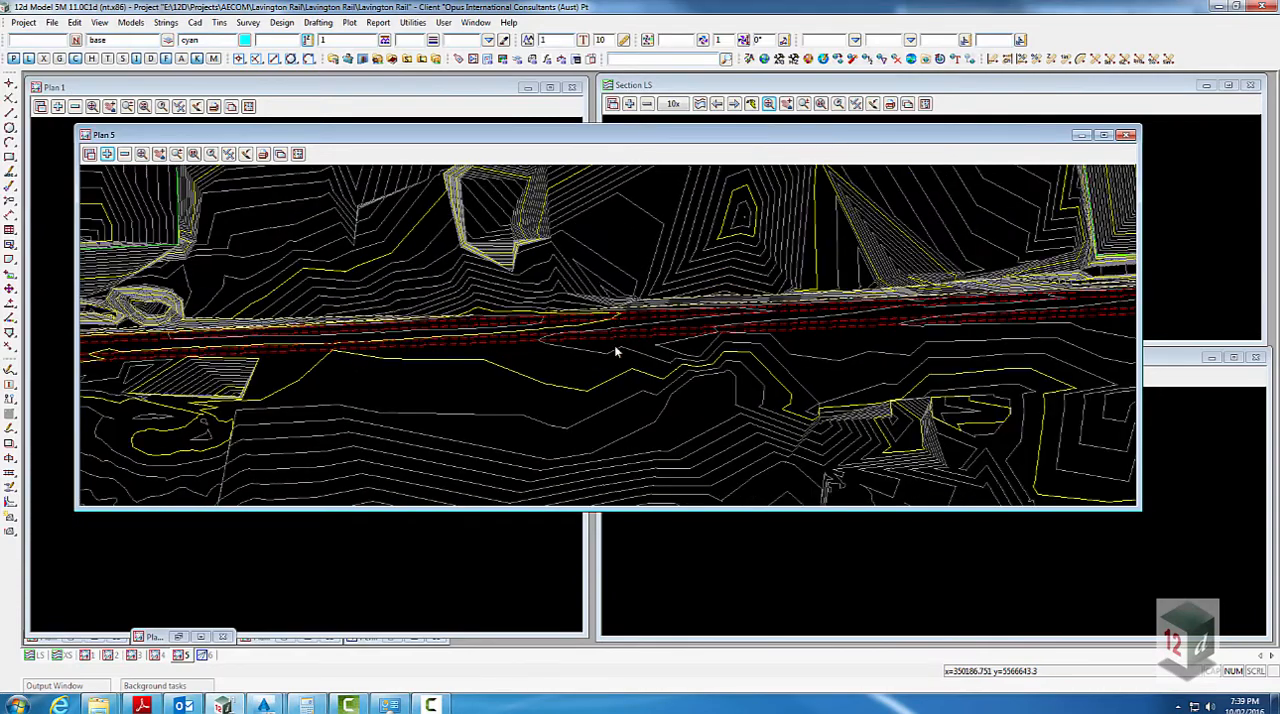
scroll(853, 330, down, 1)
scroll(479, 337, up, 1)
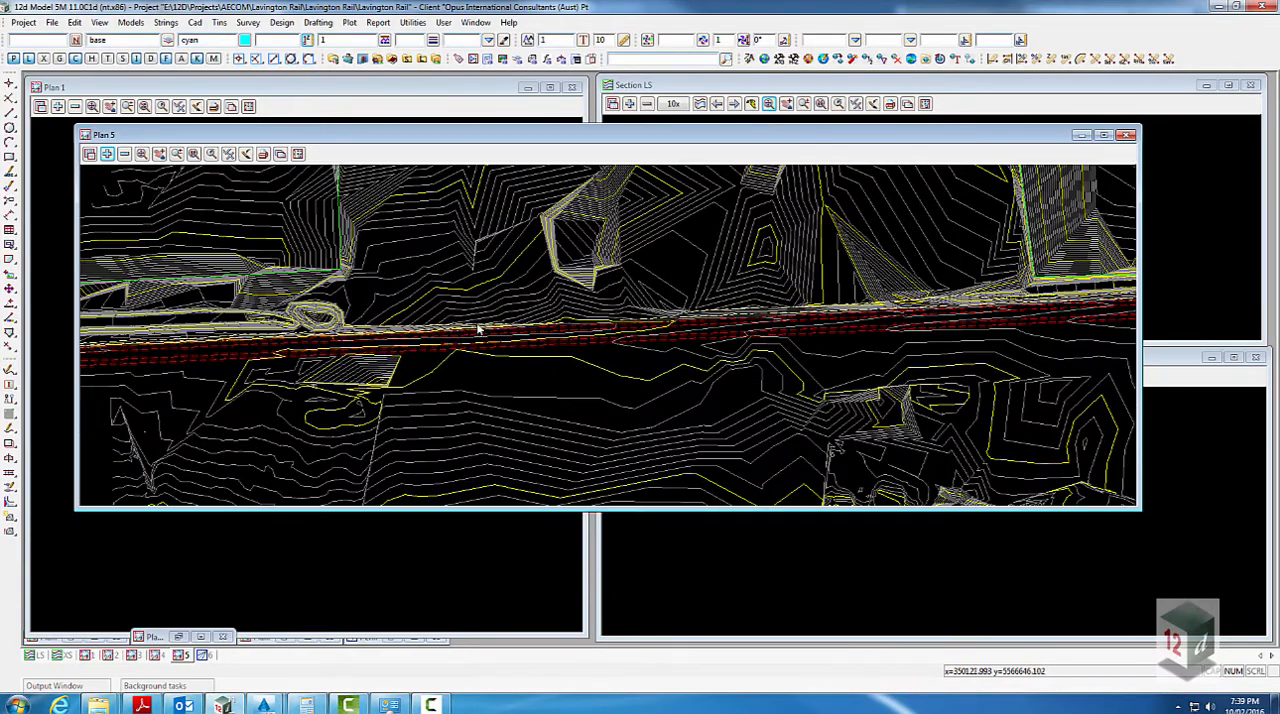
scroll(630, 427, down, 1)
scroll(496, 352, down, 1)
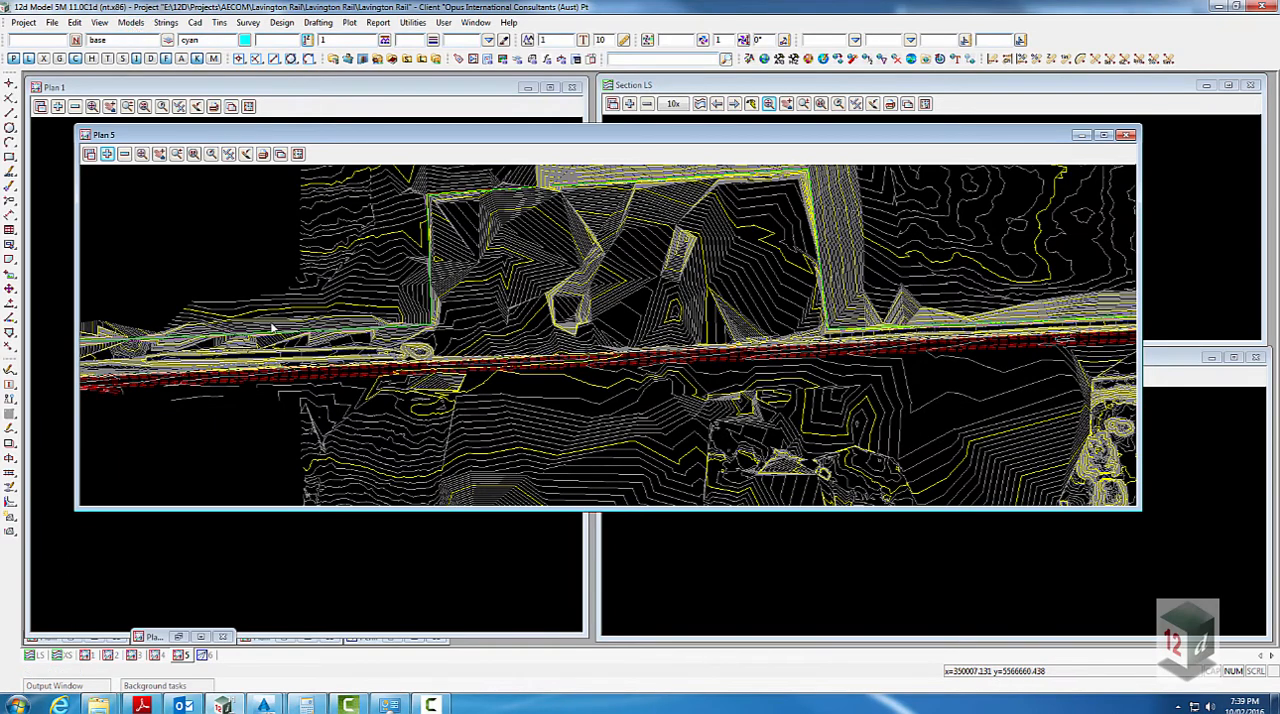
click(131, 22)
click(167, 117)
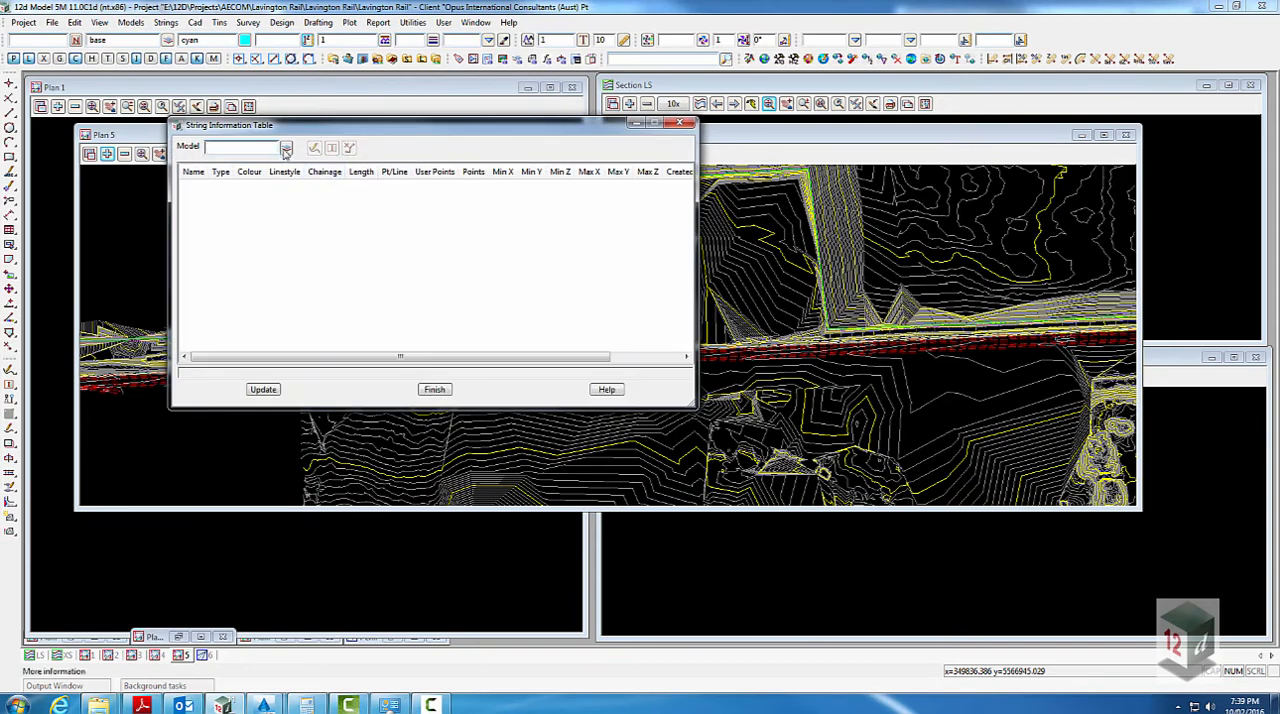
click(286, 147)
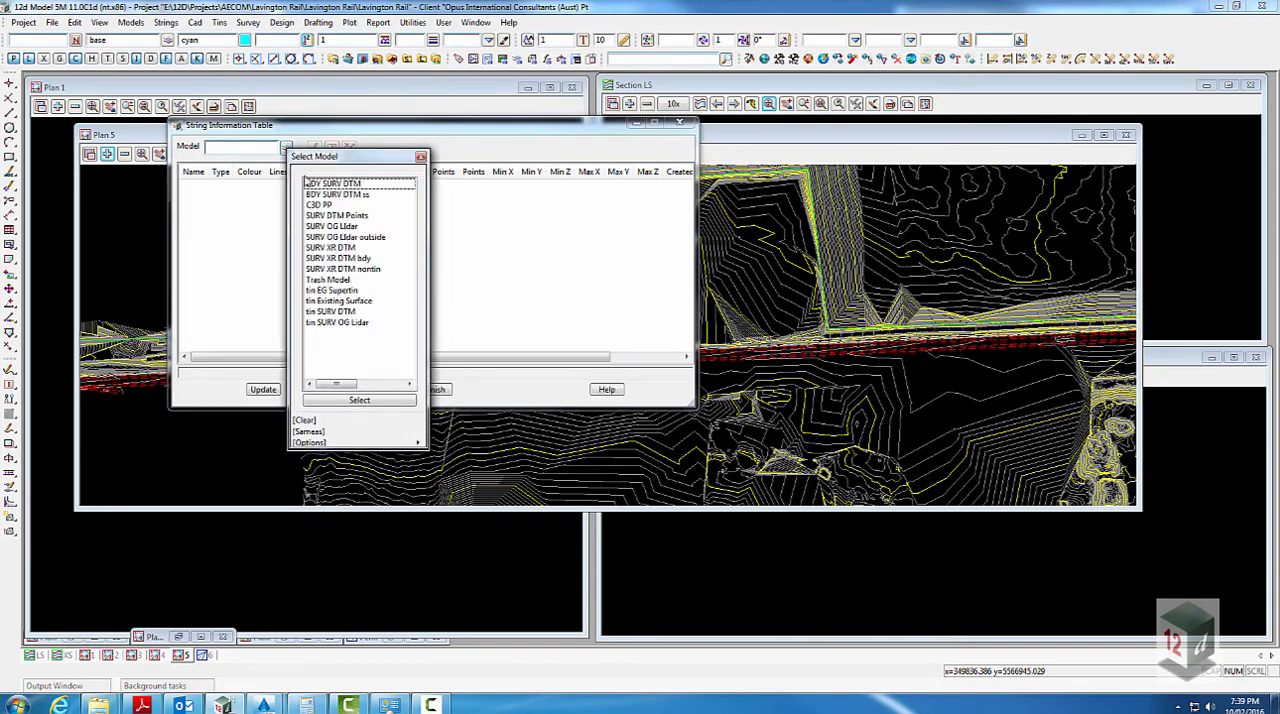
click(331, 226)
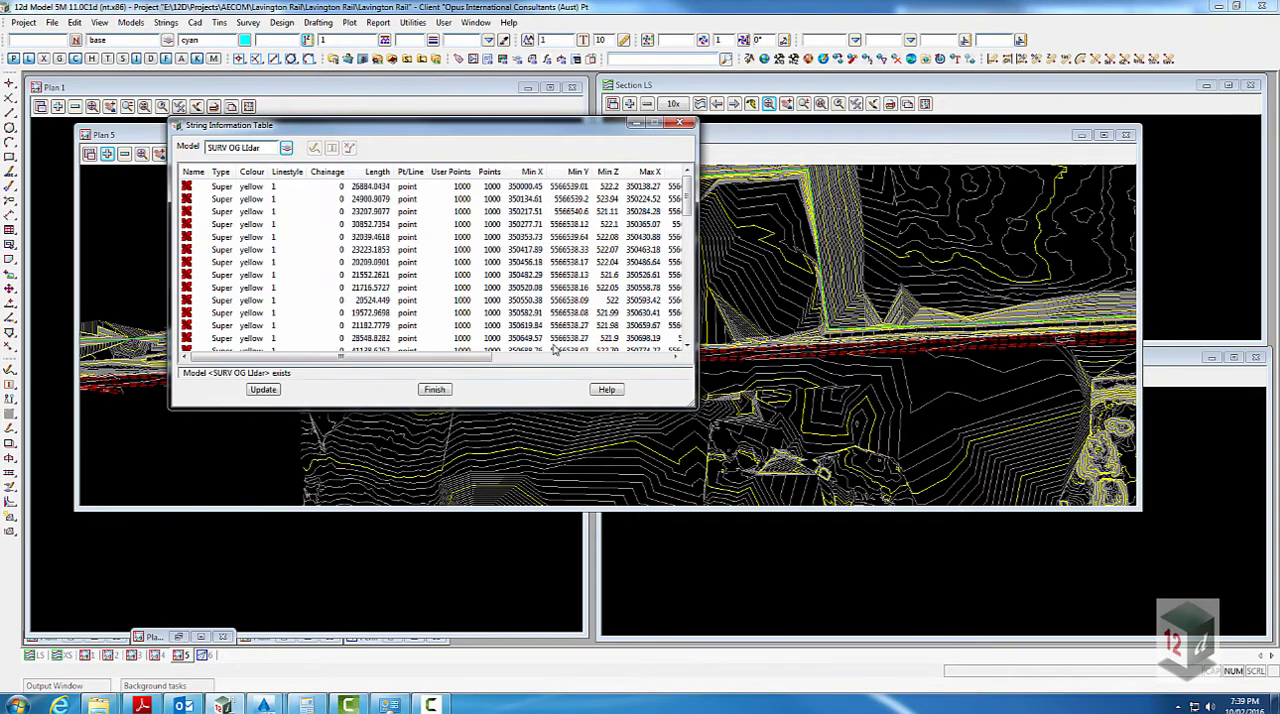
- List the strings of the model SURV DTM Points in an enlarged String Information Table and review them
click(286, 147)
click(335, 215)
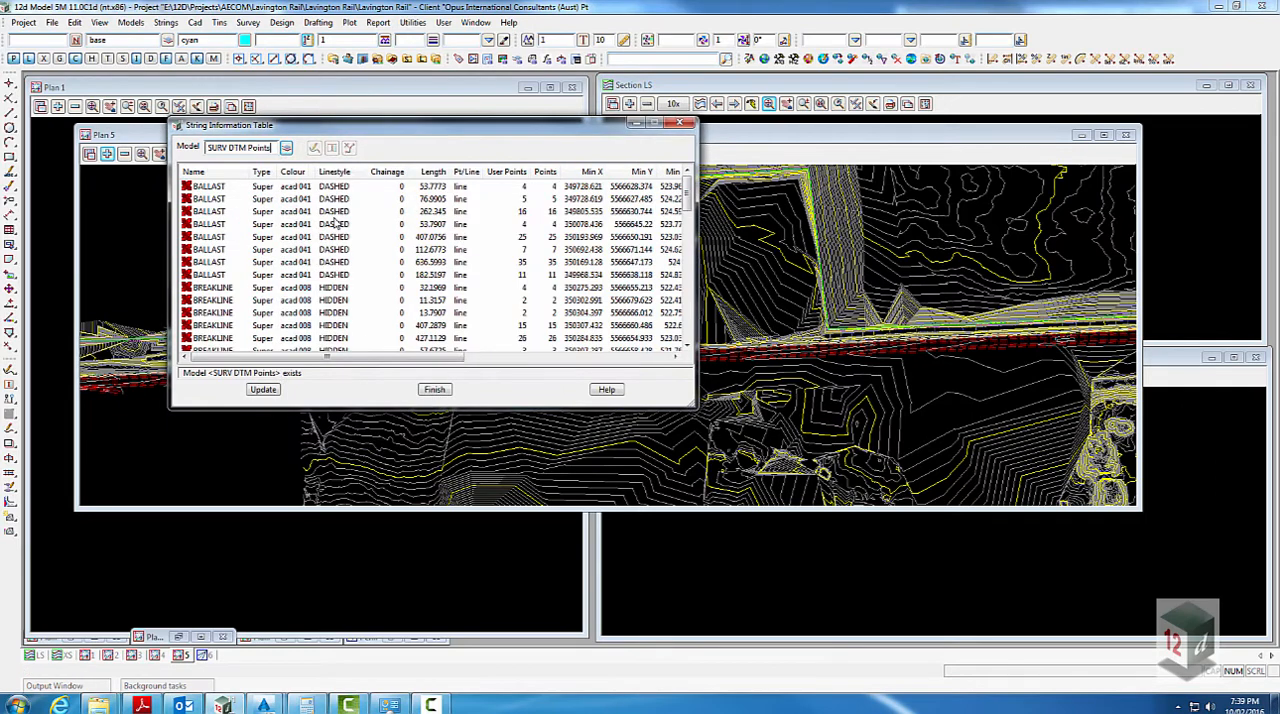
drag(688, 408, 965, 617)
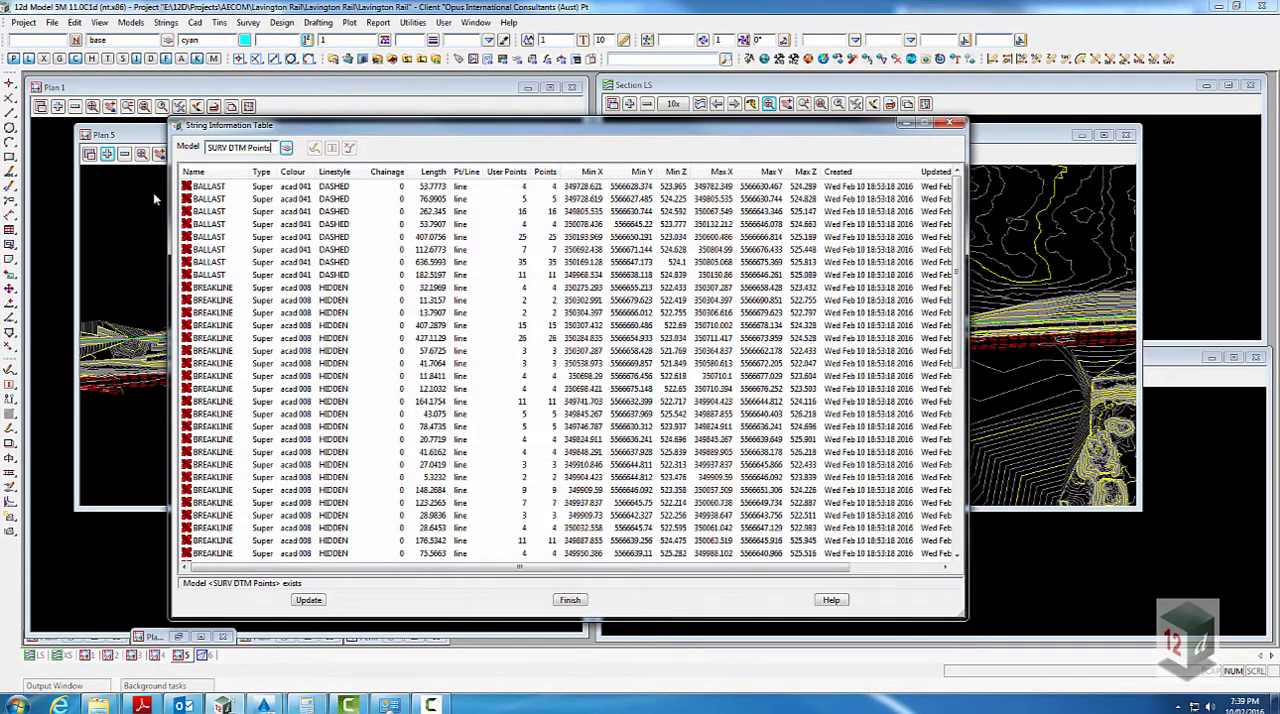
scroll(945, 258, down, 9)
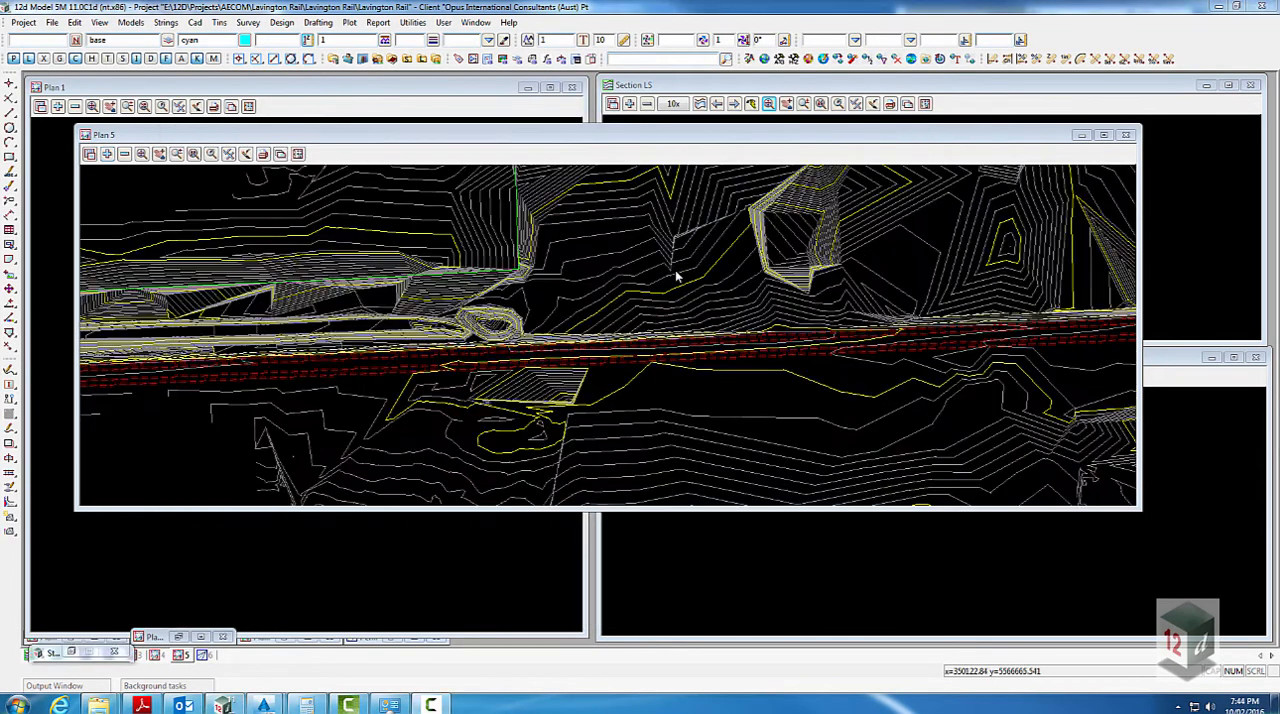
- Display the tin edges in Plan 5 to check the triangles along the rail, and return to tin contours only
click(245, 155)
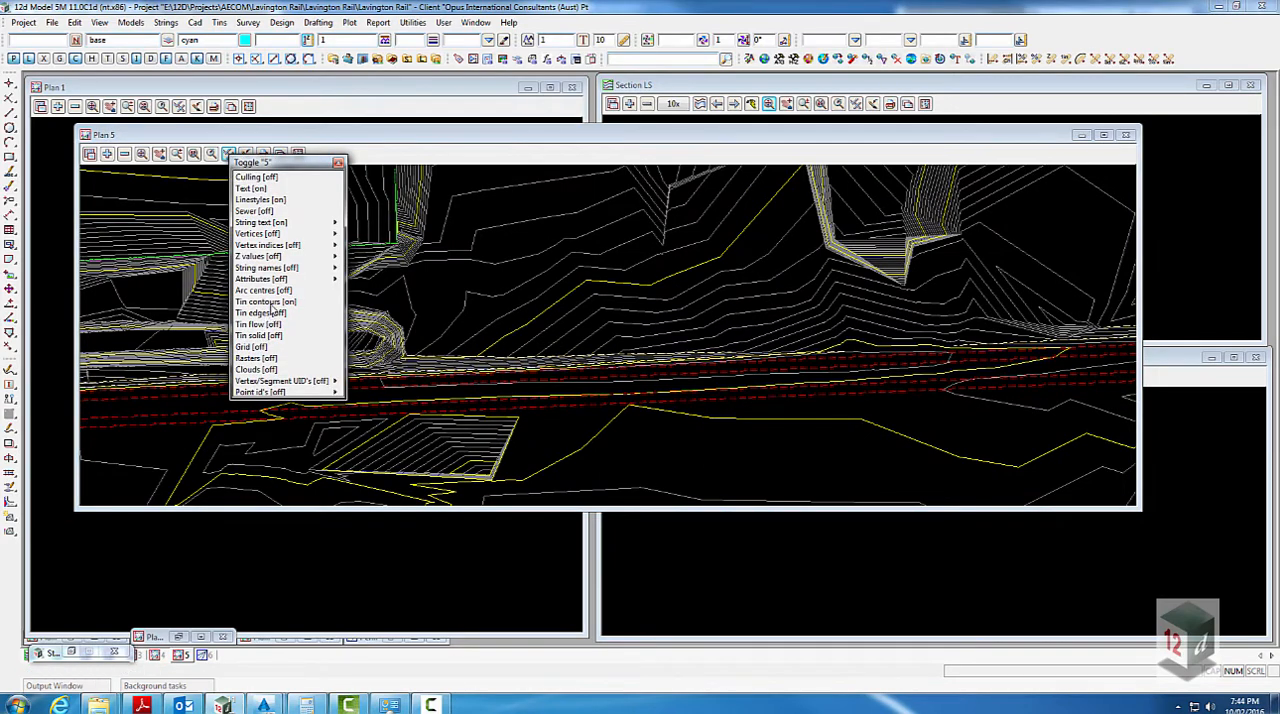
click(268, 312)
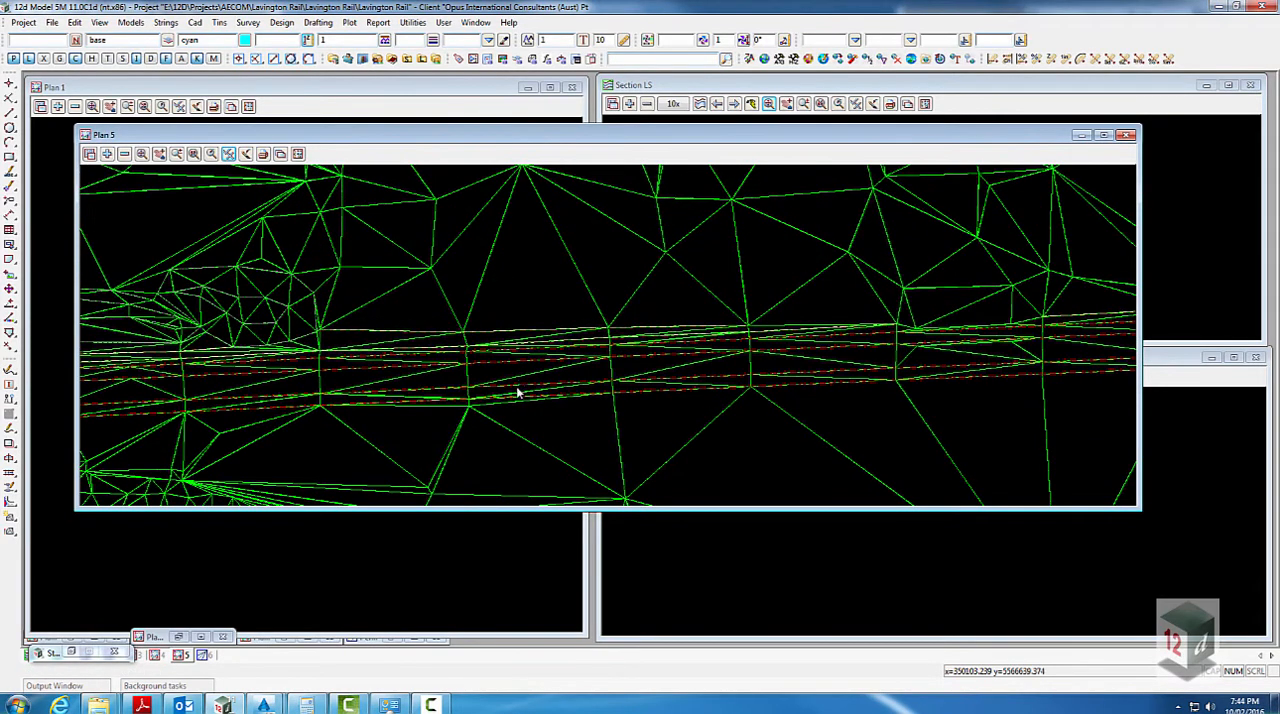
click(245, 155)
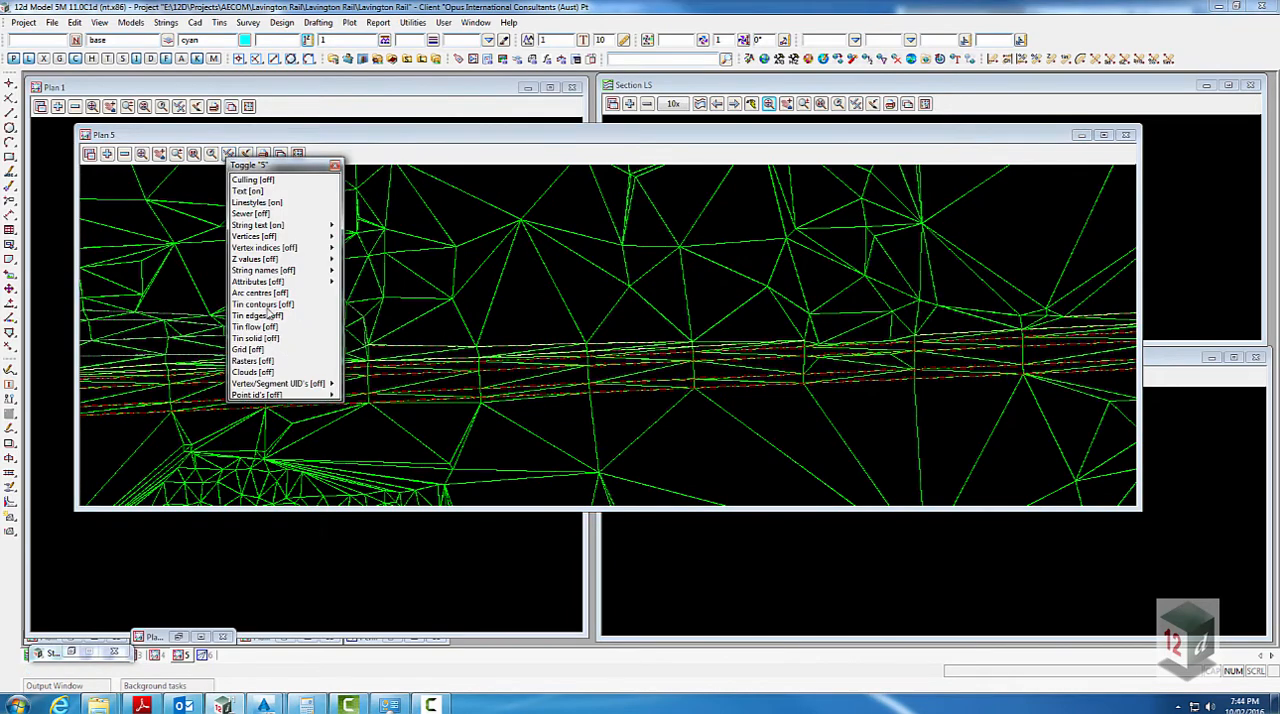
click(262, 316)
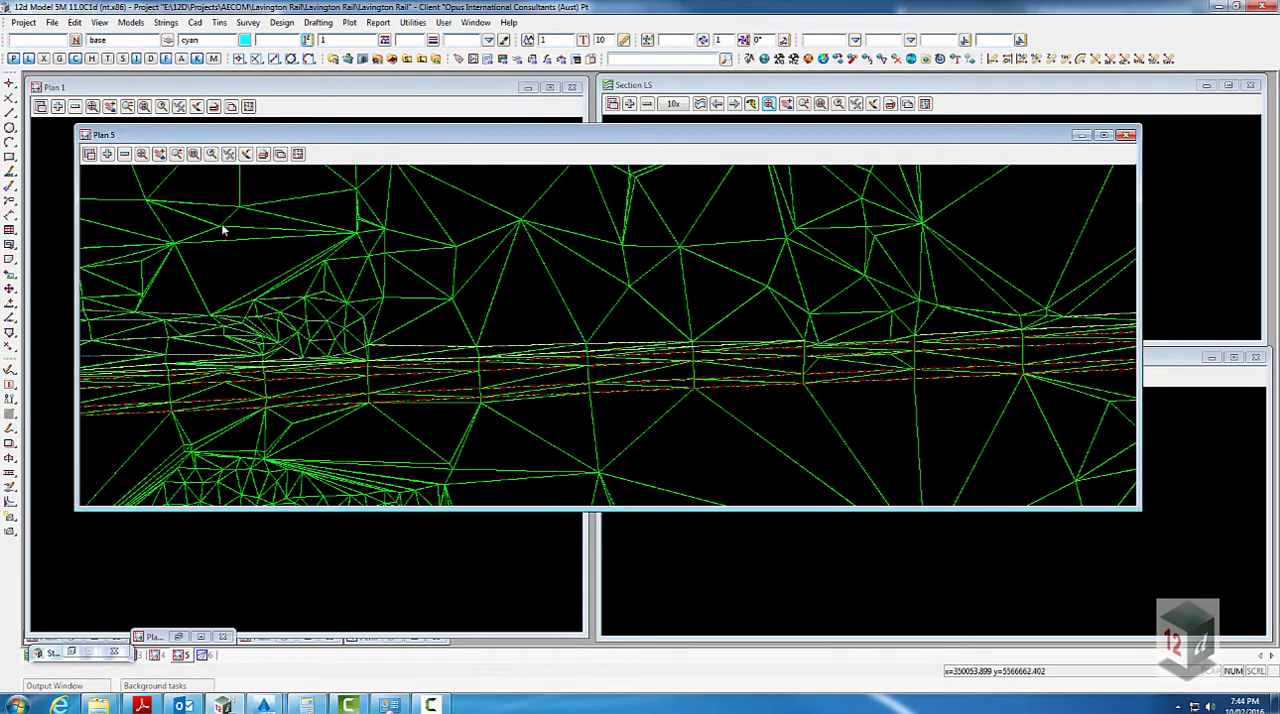
click(240, 155)
click(274, 300)
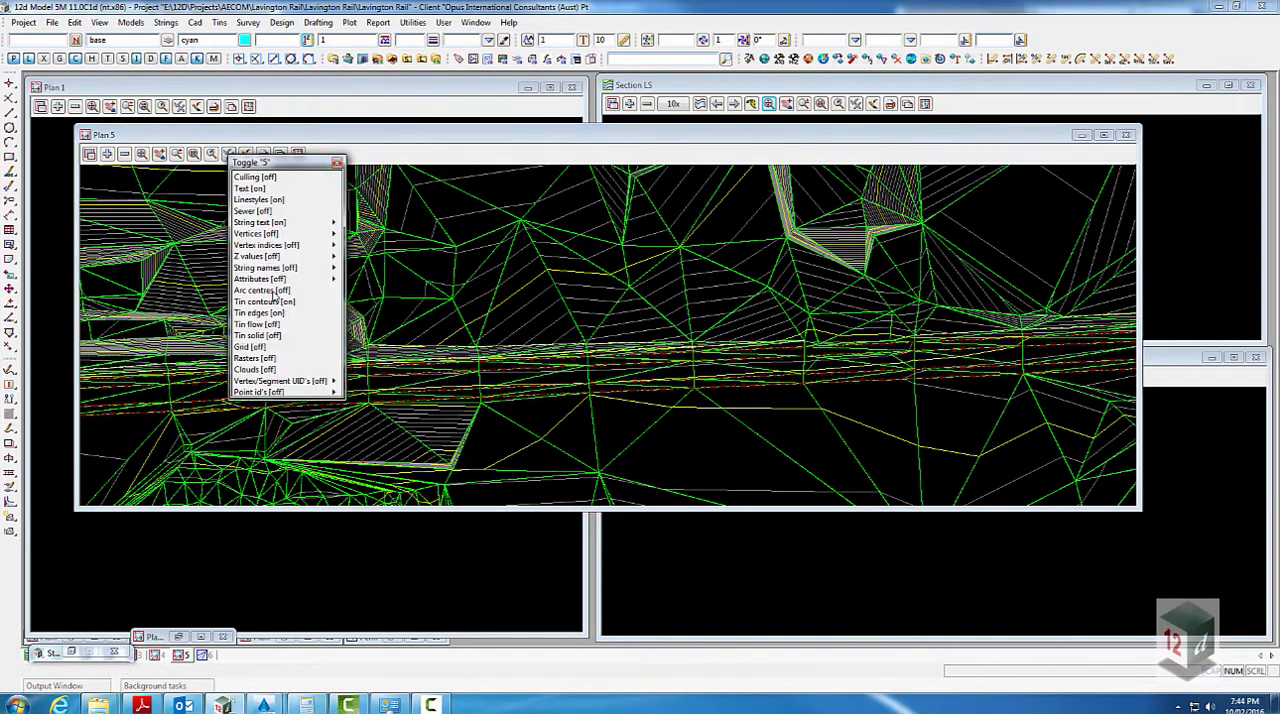
click(266, 314)
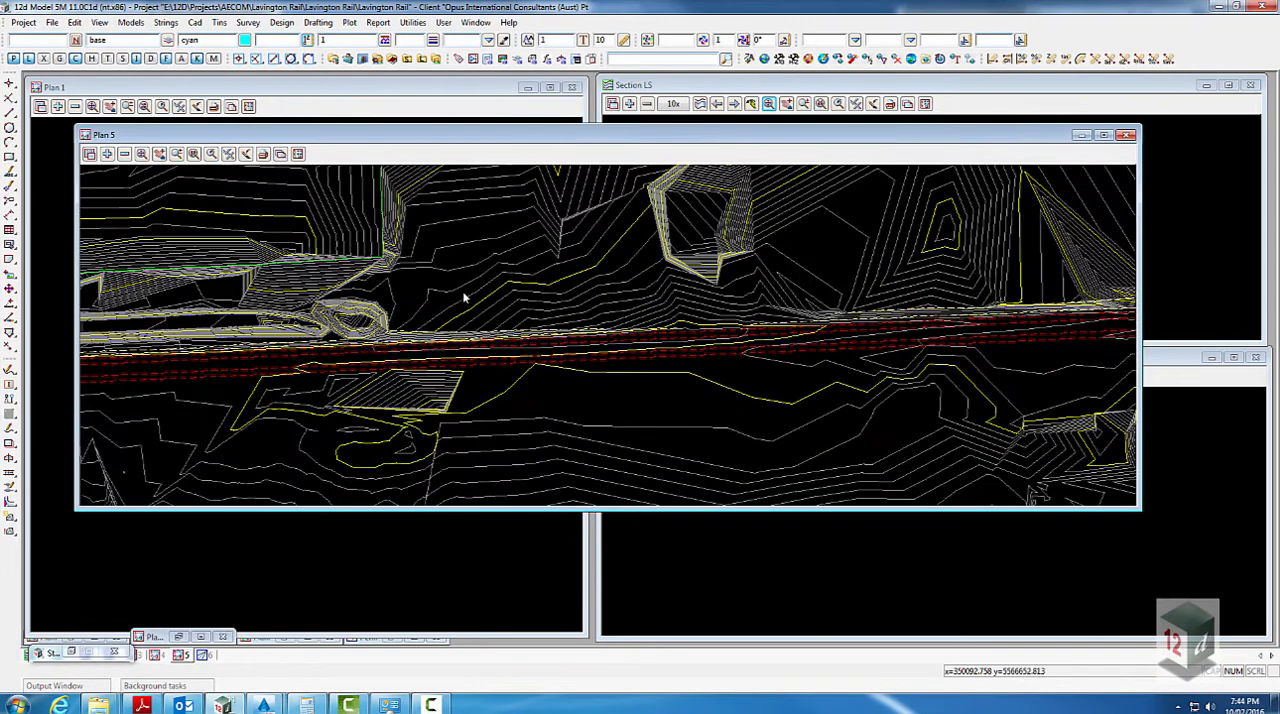
- Start changing string information on filtered data, taking the filter model SURV DTM Points from a rail string in Plan 5
click(413, 22)
mouse_move(450, 202)
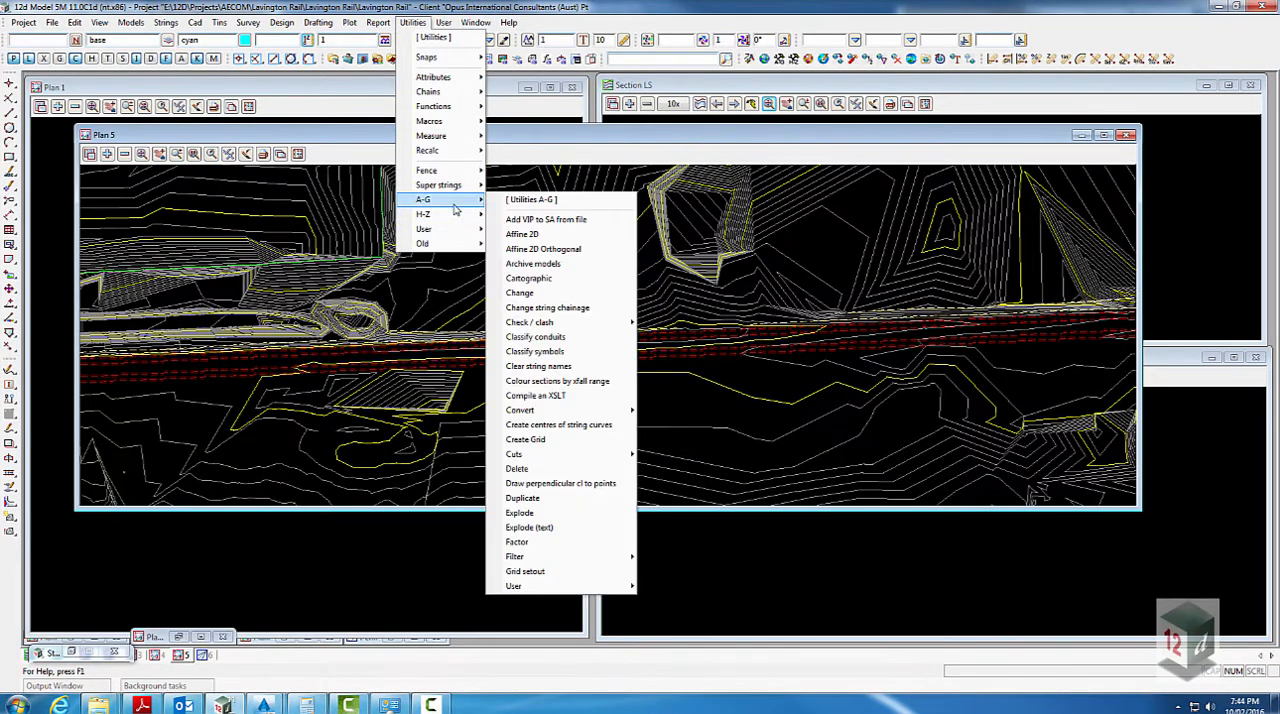
click(520, 293)
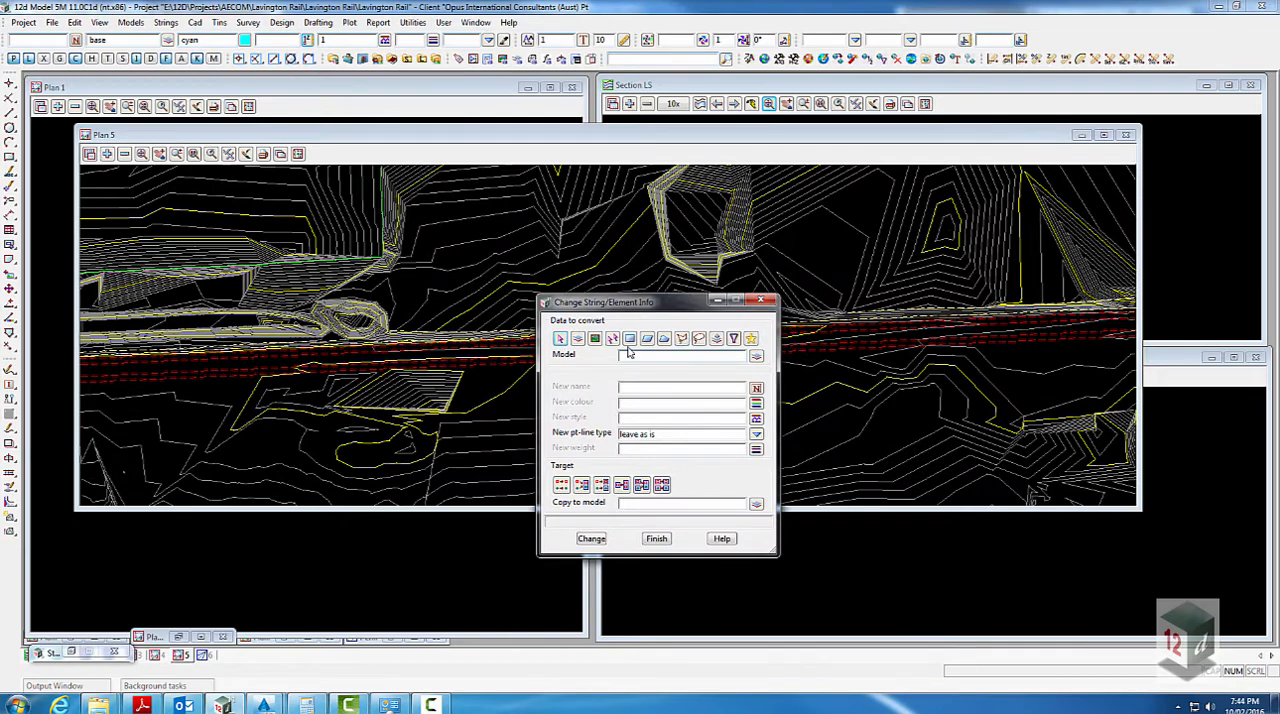
click(736, 341)
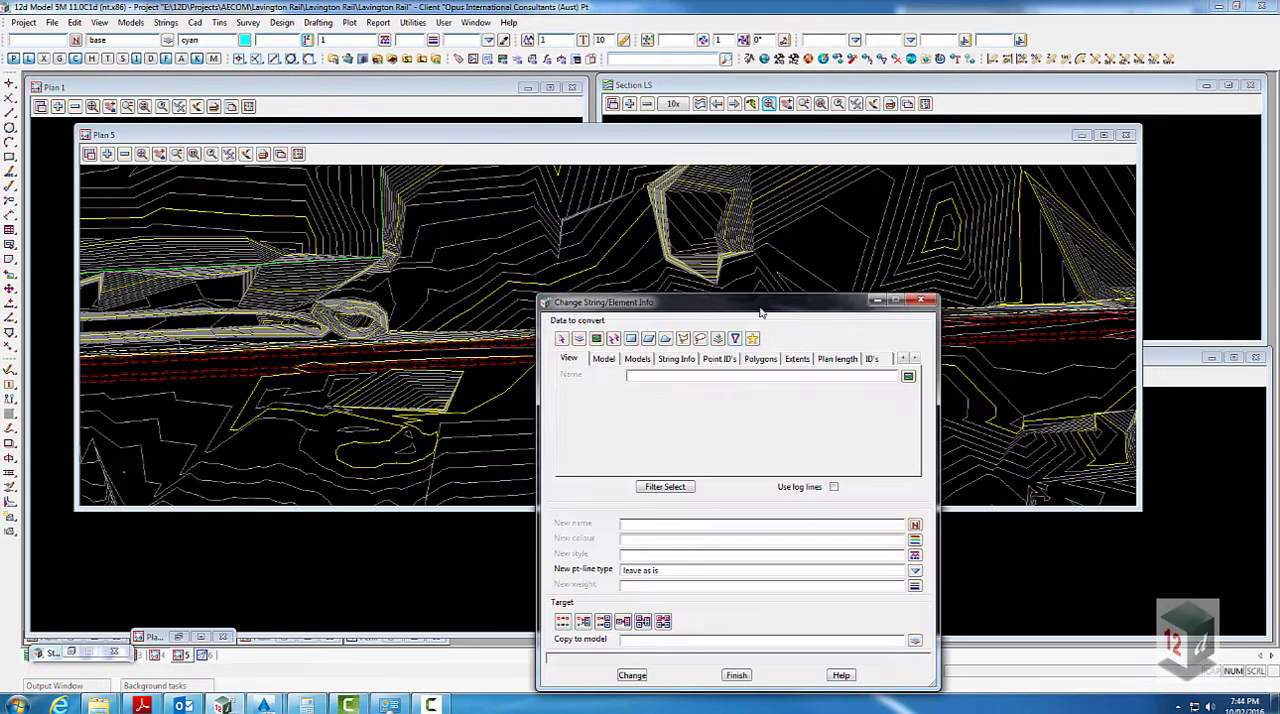
drag(758, 302, 833, 204)
middle_click(738, 282)
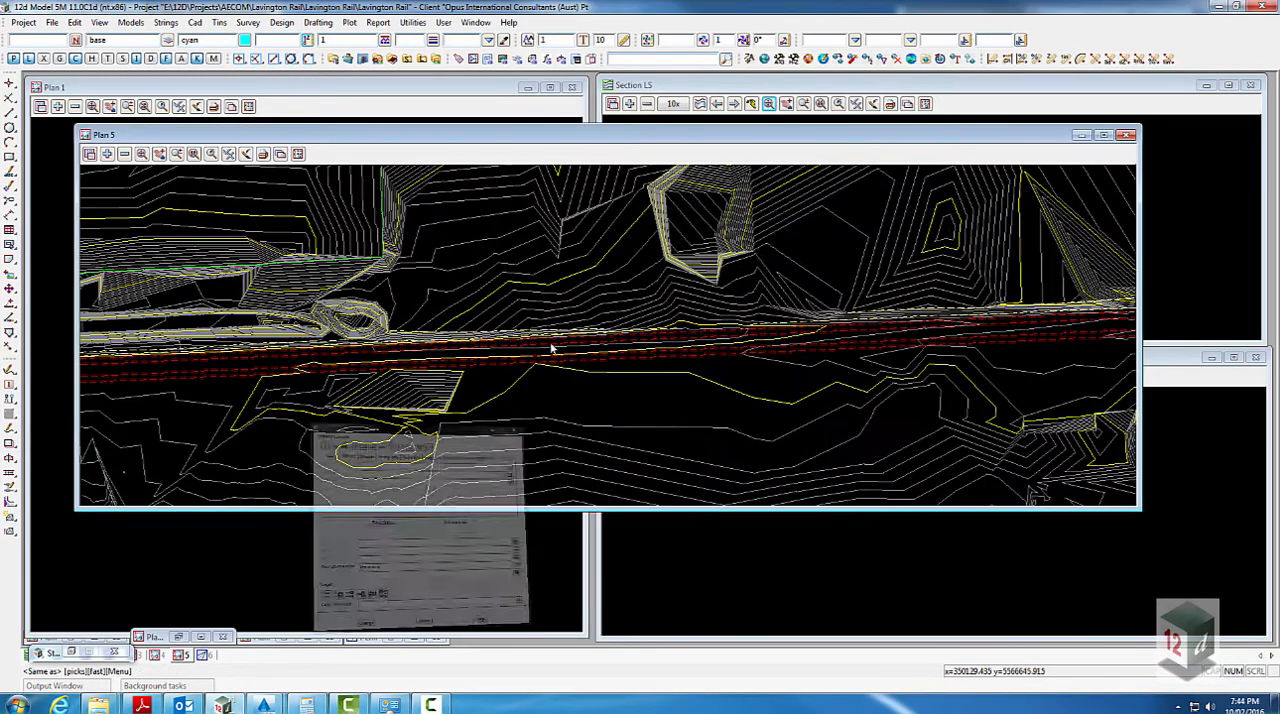
click(506, 366)
middle_click(506, 366)
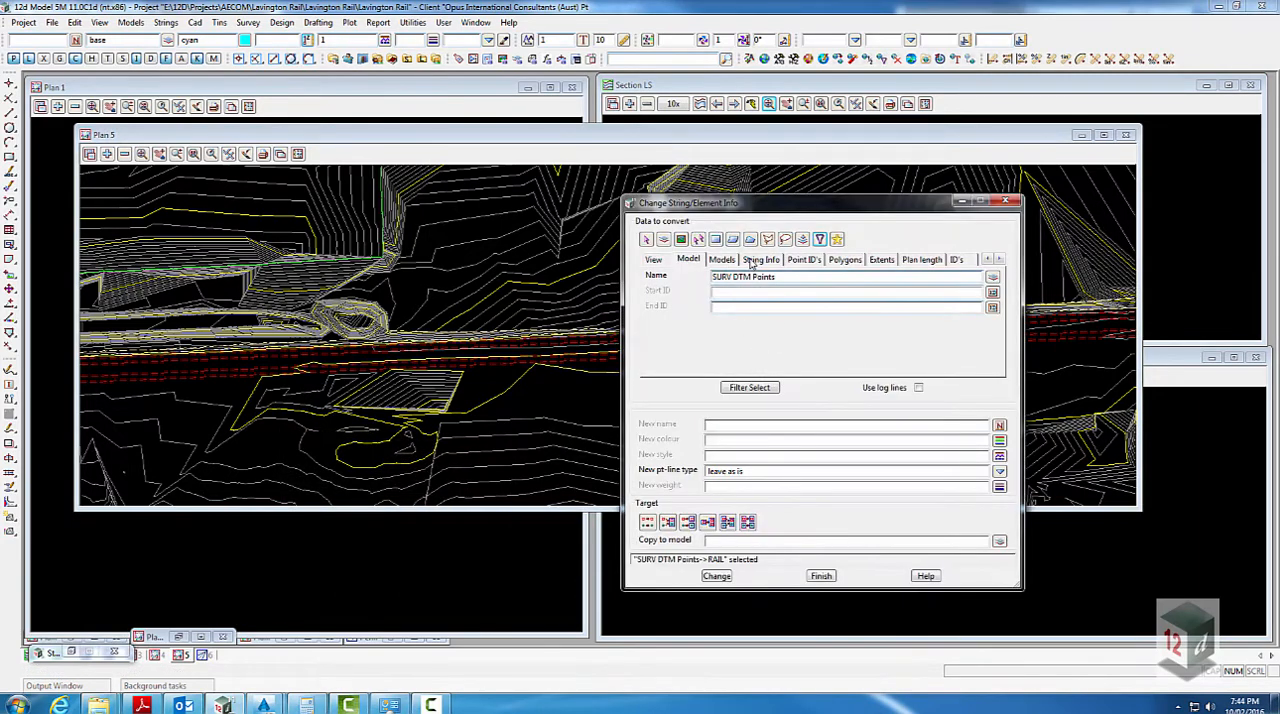
- Restrict the filter to strings named RAIL by picking the name from a rail string in Plan 5
click(752, 261)
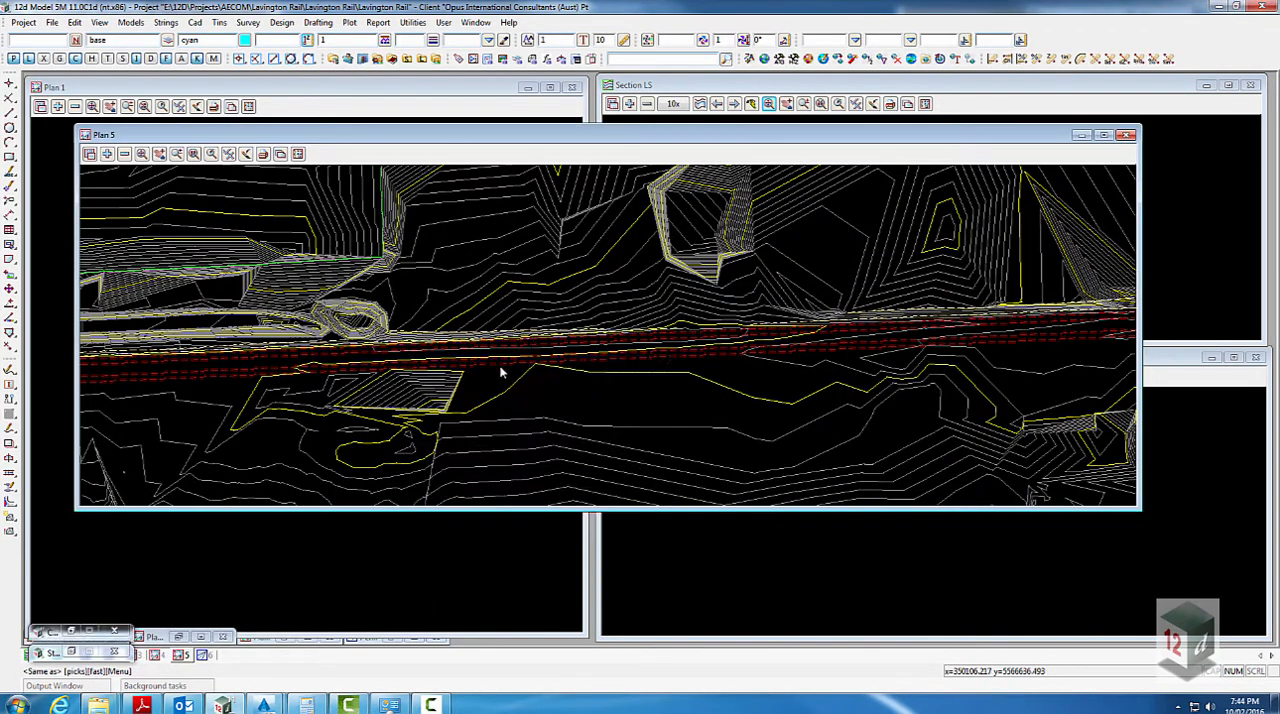
click(516, 371)
middle_click(517, 371)
drag(791, 208, 904, 161)
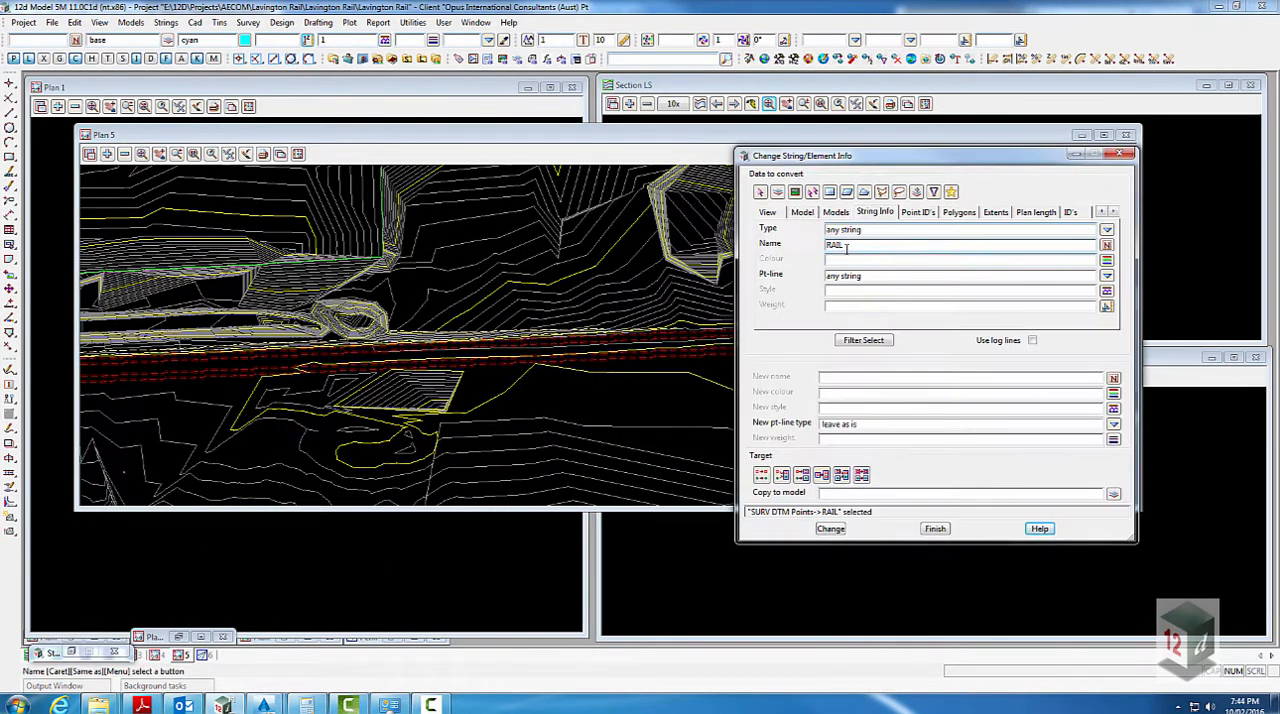
- Set the target to move the filtered RAIL strings to the model SURV XR DTM rail and apply the change
click(801, 475)
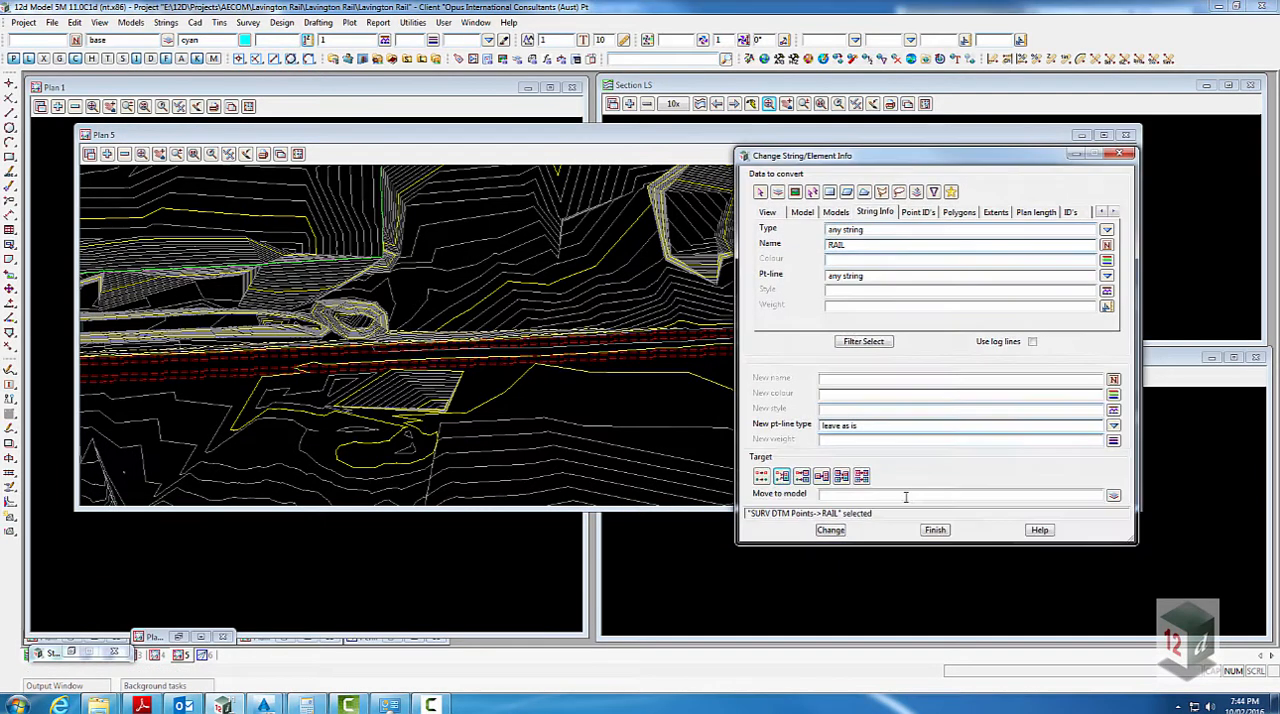
click(1112, 496)
double_click(1166, 505)
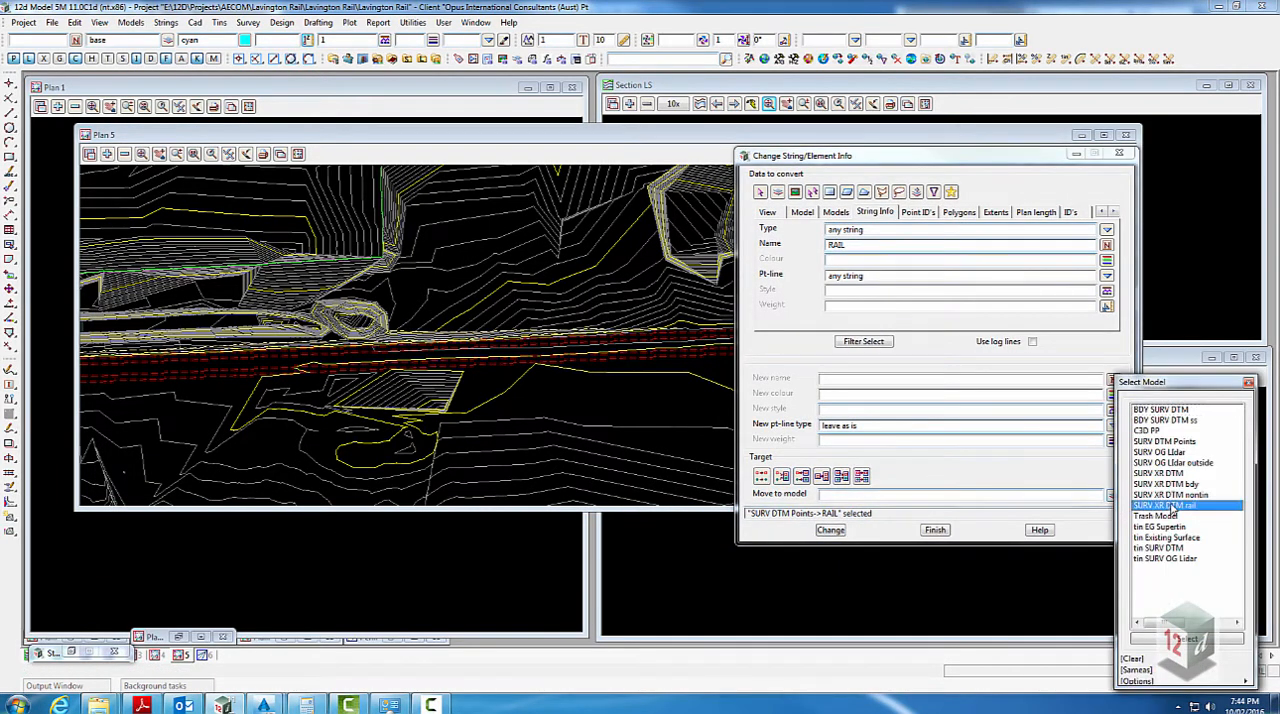
click(830, 530)
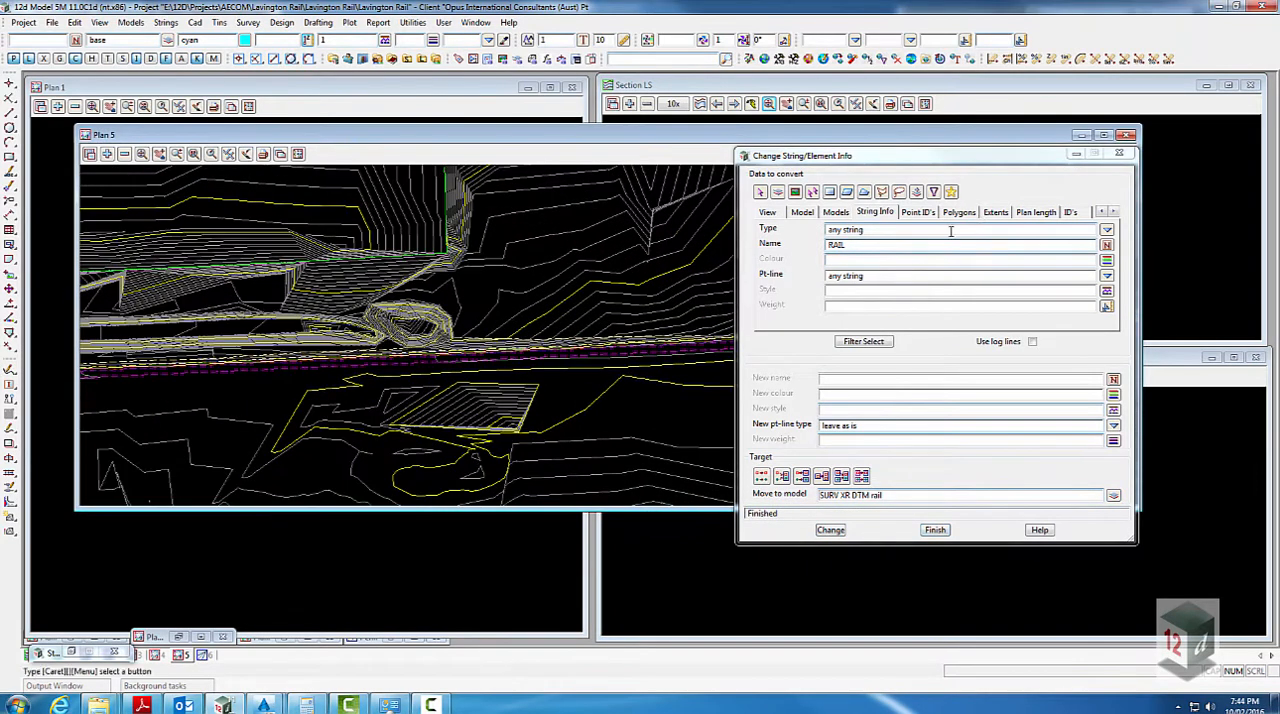
- Take the filter name C-TOP OF RAIL from a string in Plan 5 and move those strings to SURV XR DTM rail
middle_click(874, 246)
click(366, 367)
middle_click(366, 368)
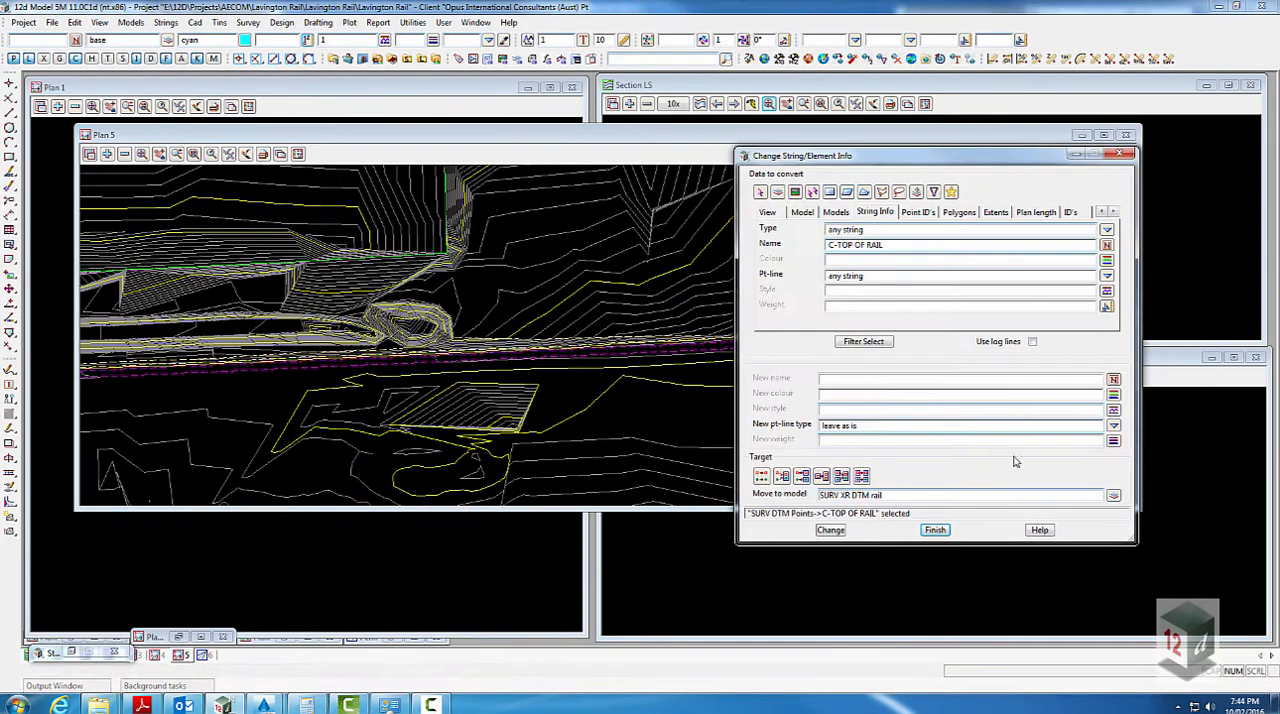
click(863, 341)
click(830, 530)
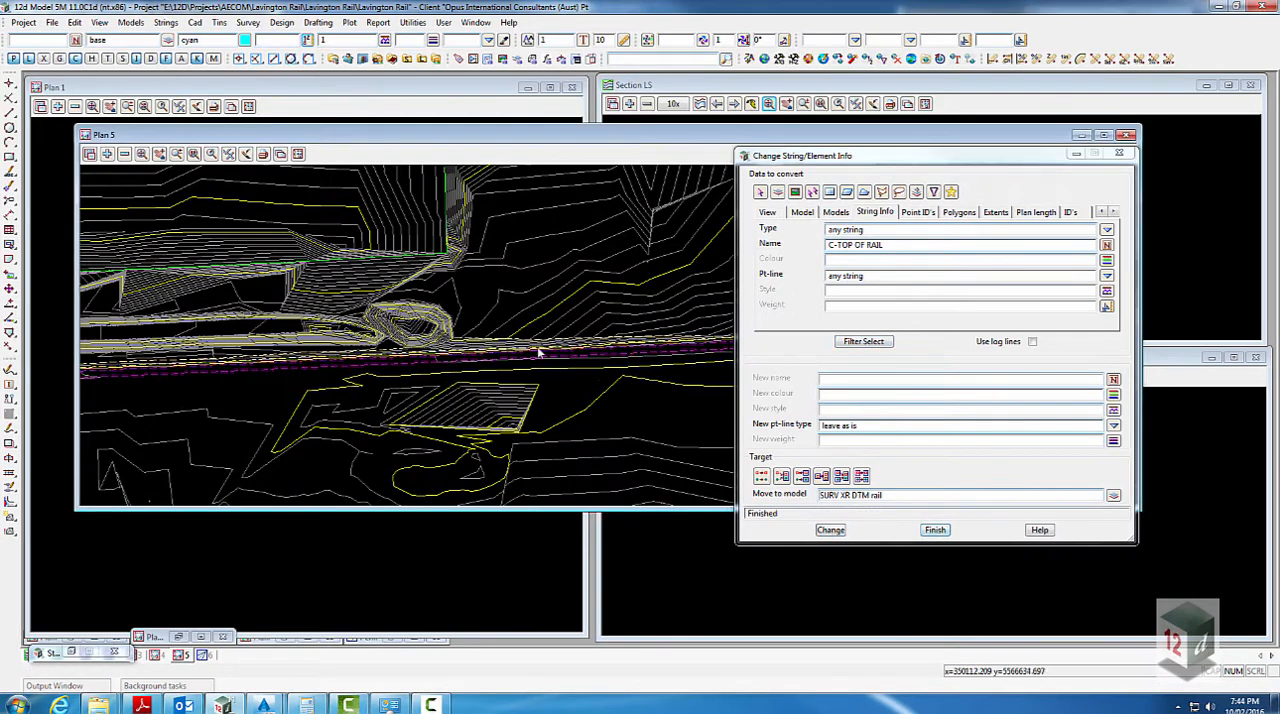
- Retriangulate the tin Existing Surface with its strings preserved, and close the retriangulation settings
click(218, 22)
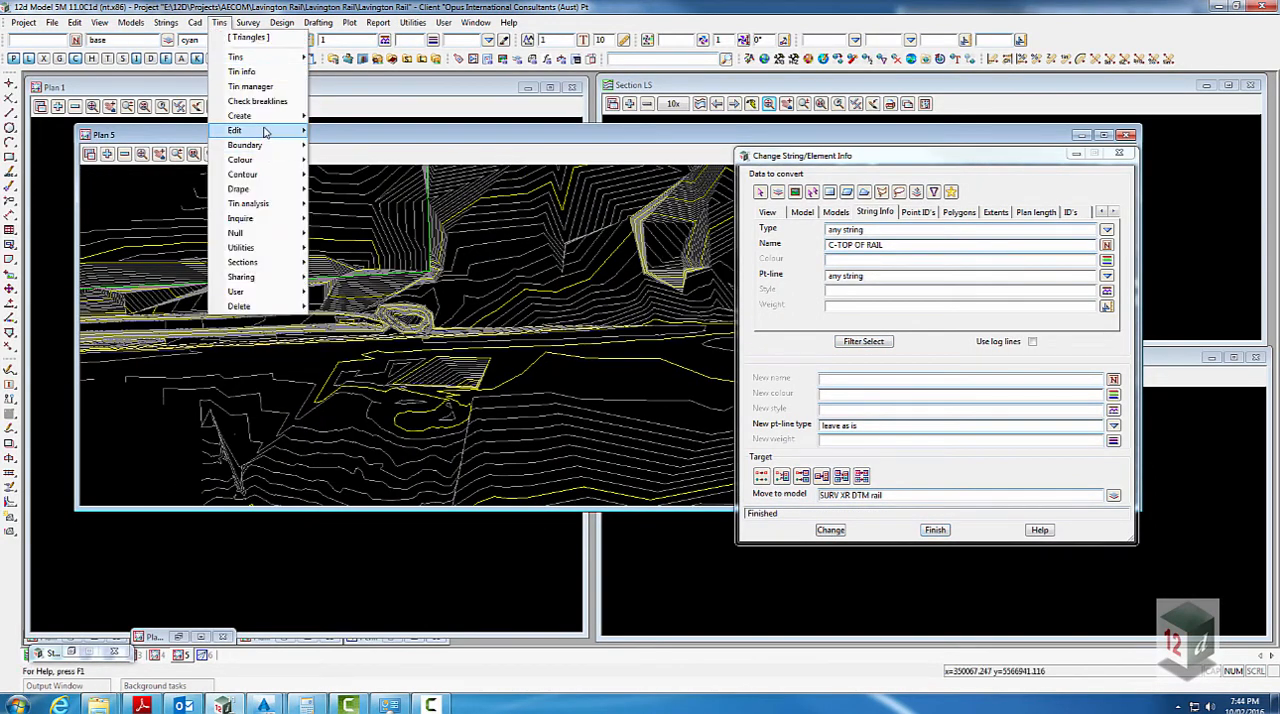
mouse_move(266, 128)
click(350, 146)
click(548, 193)
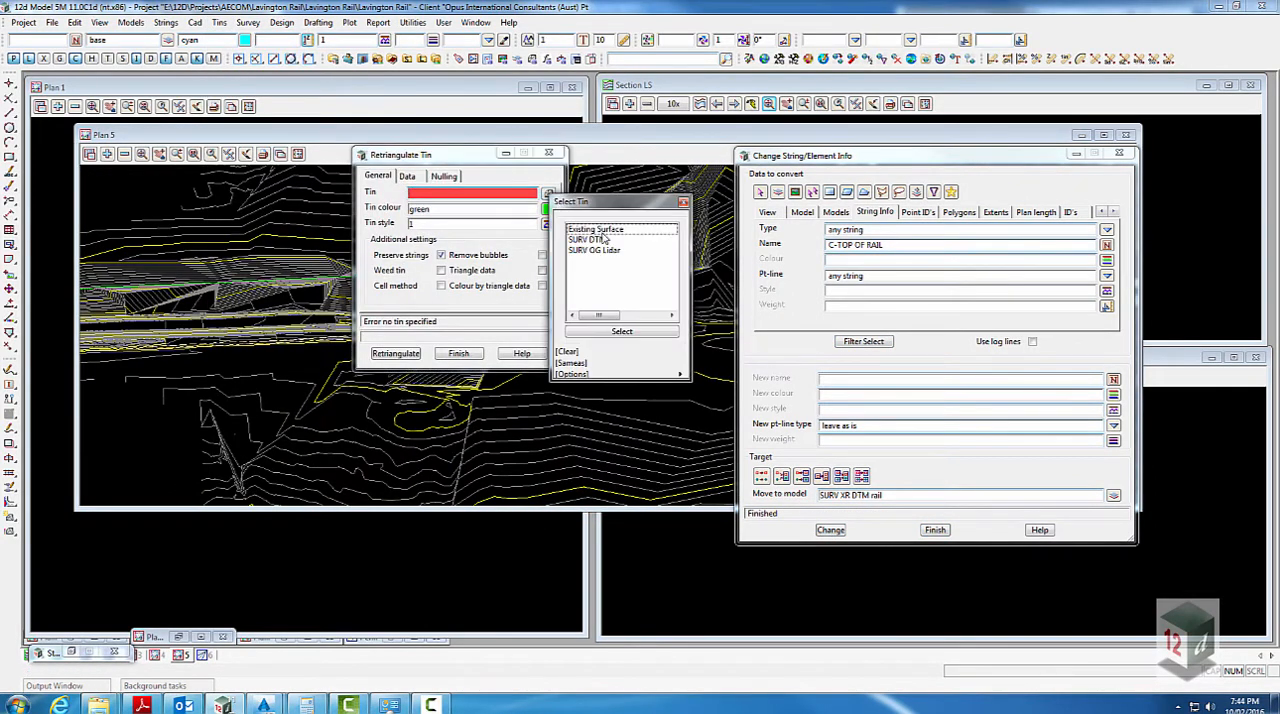
click(601, 230)
click(416, 354)
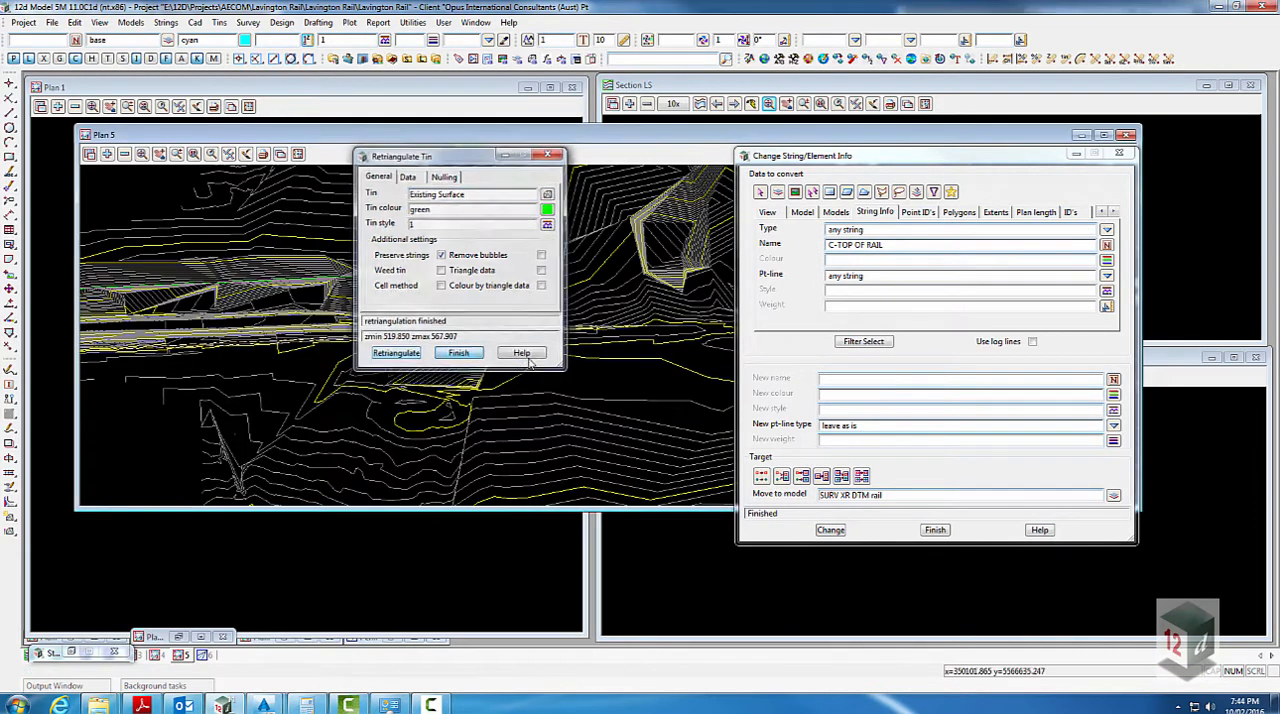
click(458, 353)
click(229, 153)
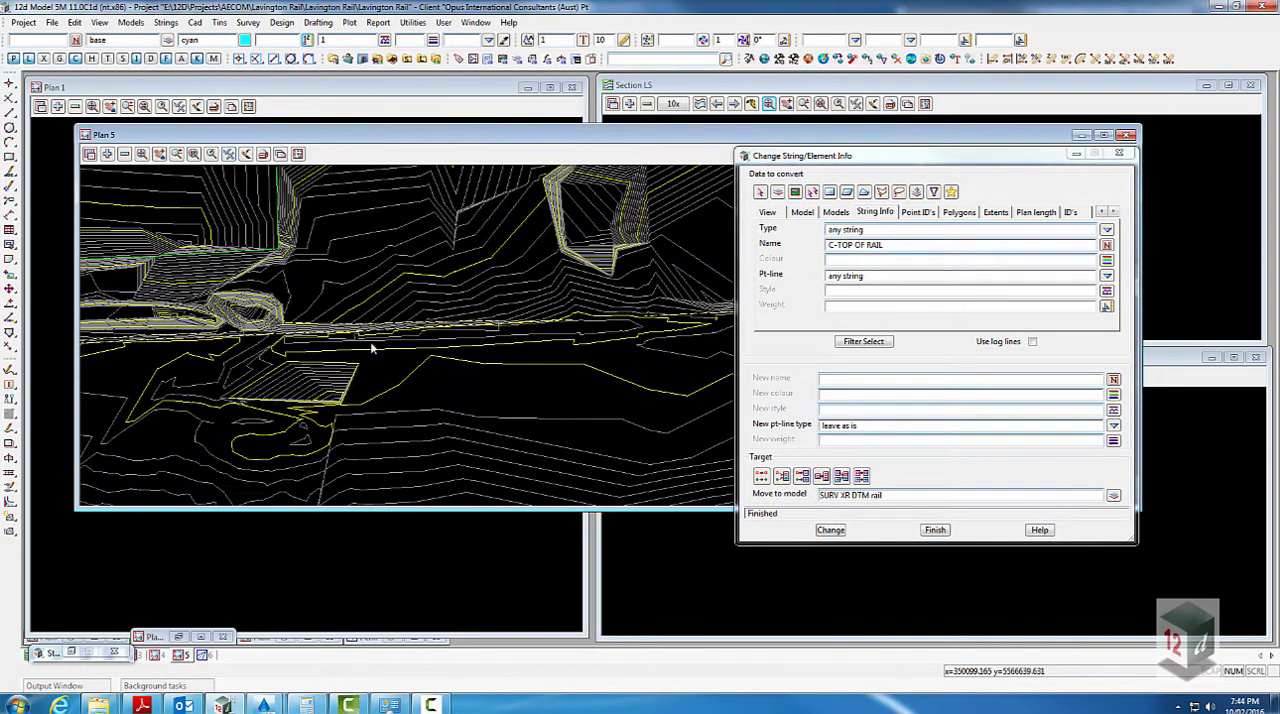